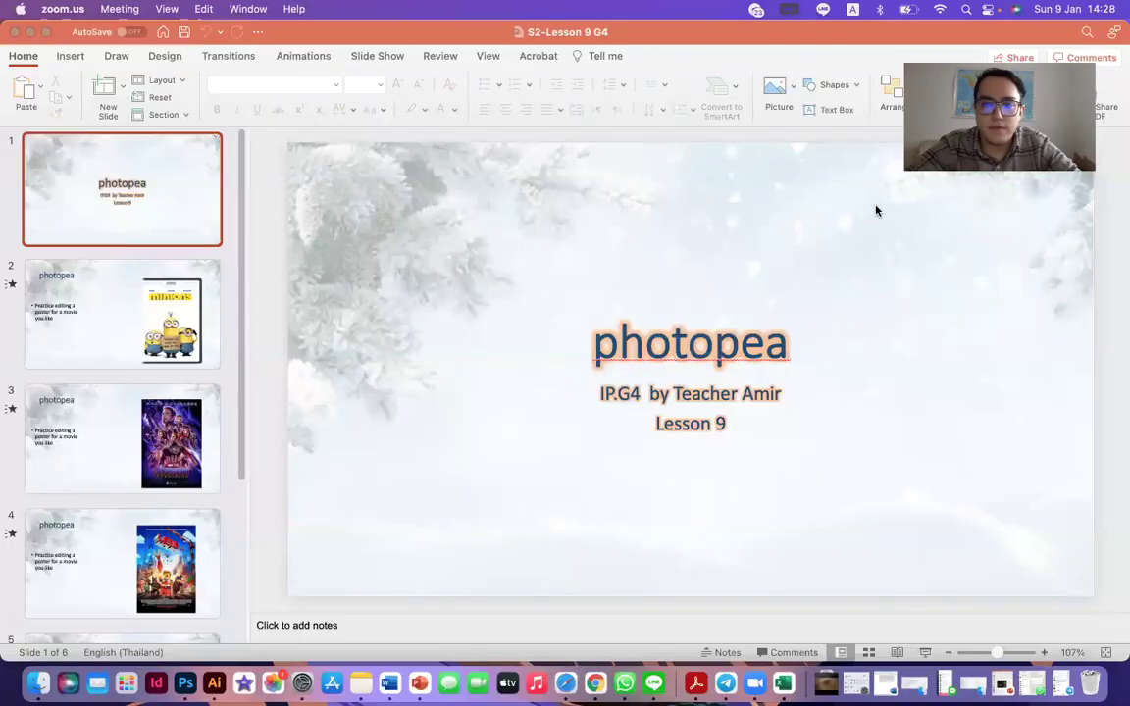
# Step: Bring PowerPoint forward and present the lesson deck on the Minions poster slide
pyautogui.click(284, 220)
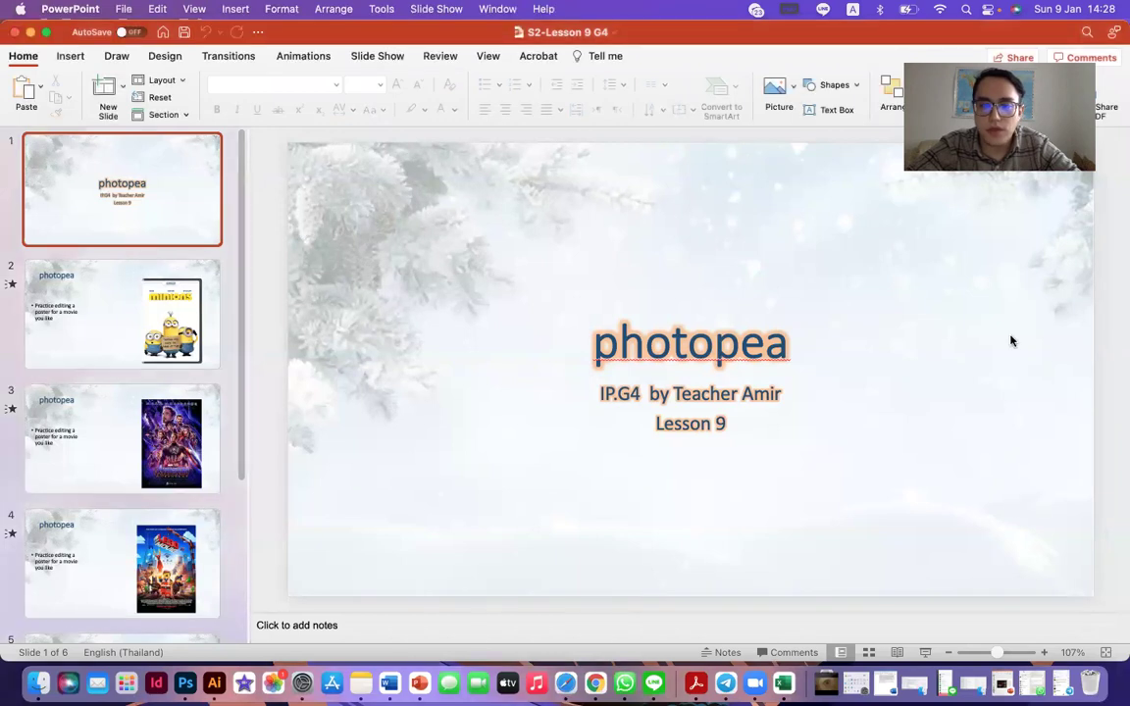
pyautogui.moveTo(933, 162); pyautogui.dragTo(958, 135)
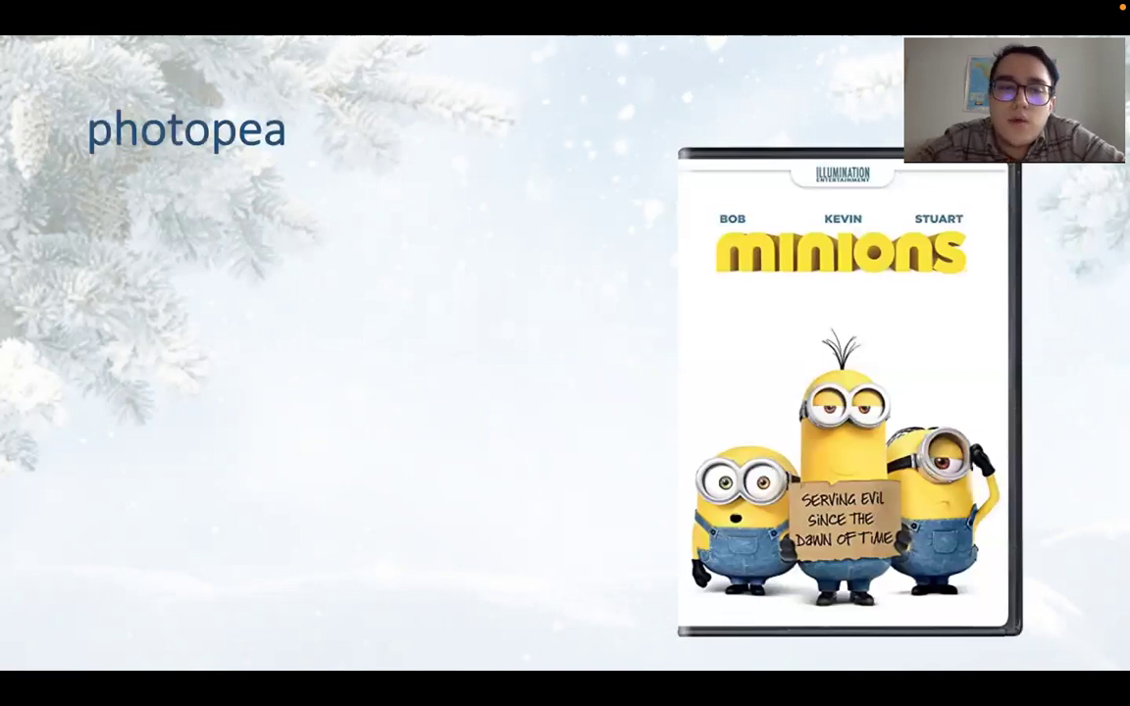
# Step: Reveal the poster-editing bullet, then advance through the Avengers Endgame and Lego Movie slides
pyautogui.press('Right')
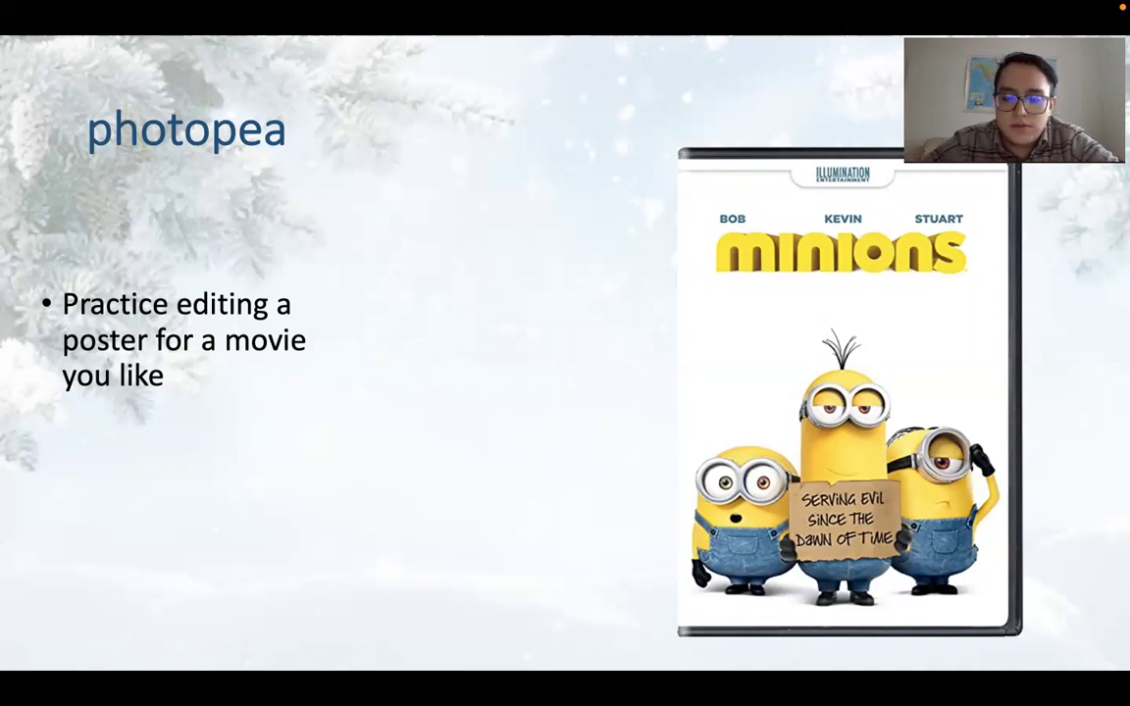
pyautogui.press('Right')
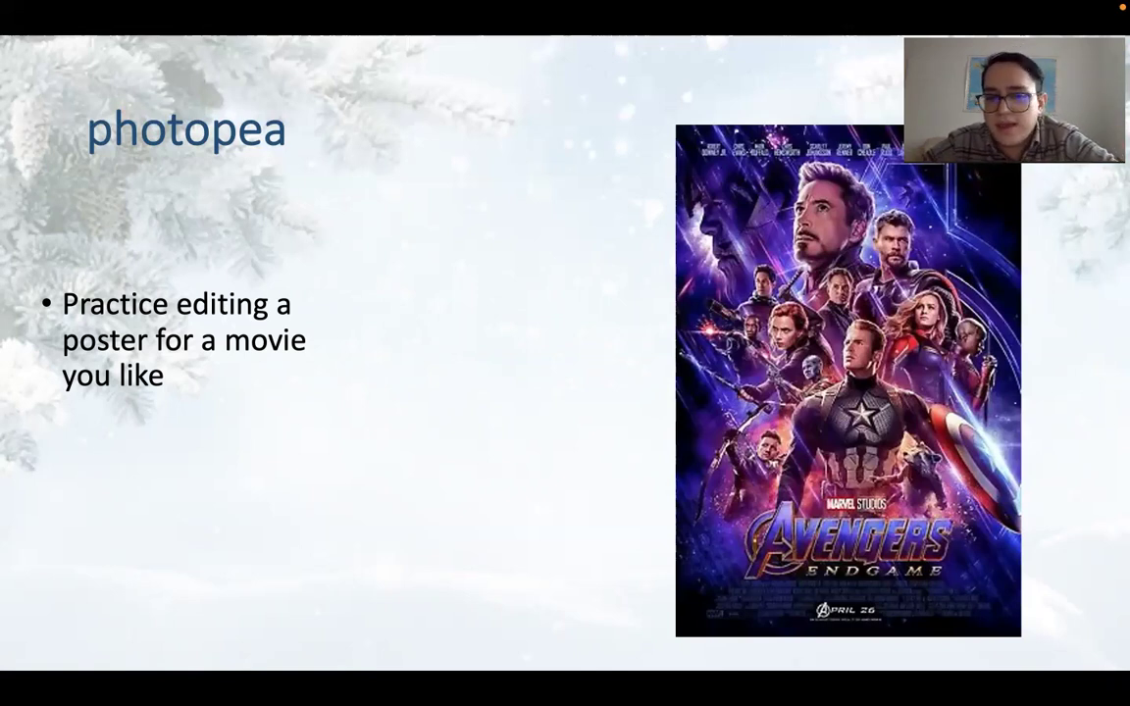
pyautogui.press('Right')
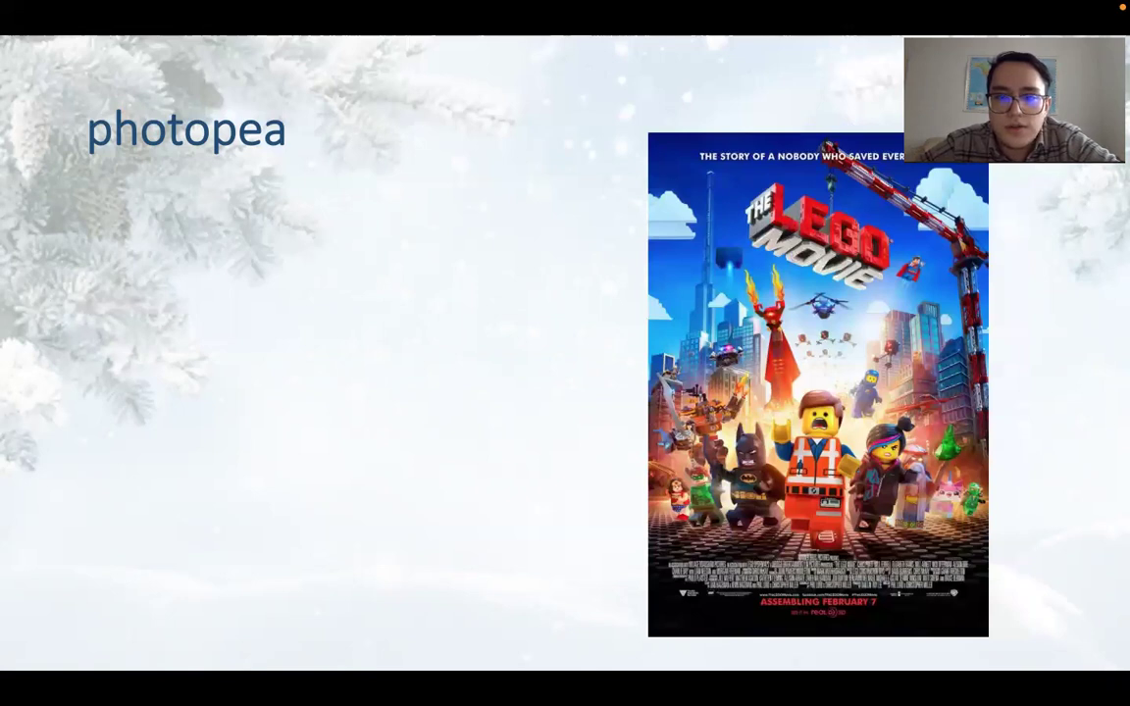
pyautogui.press('Right')
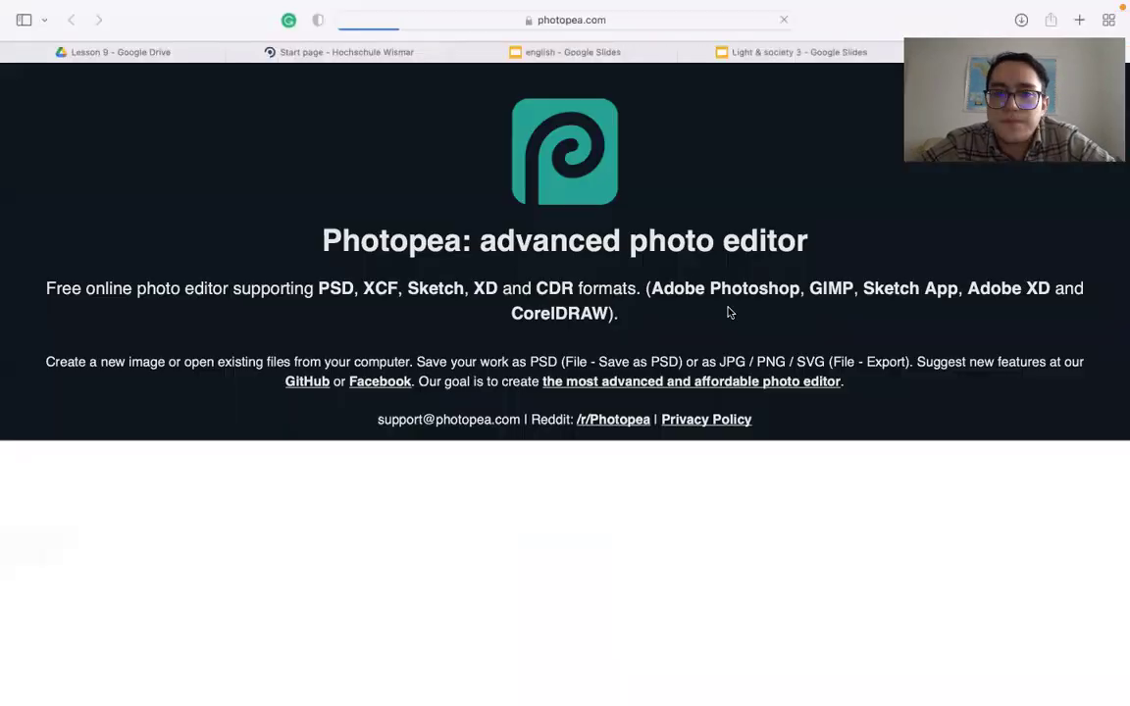
# Step: Accept Photopea's privacy consent to reach the editor home screen
pyautogui.scroll(-3, 521, 417)
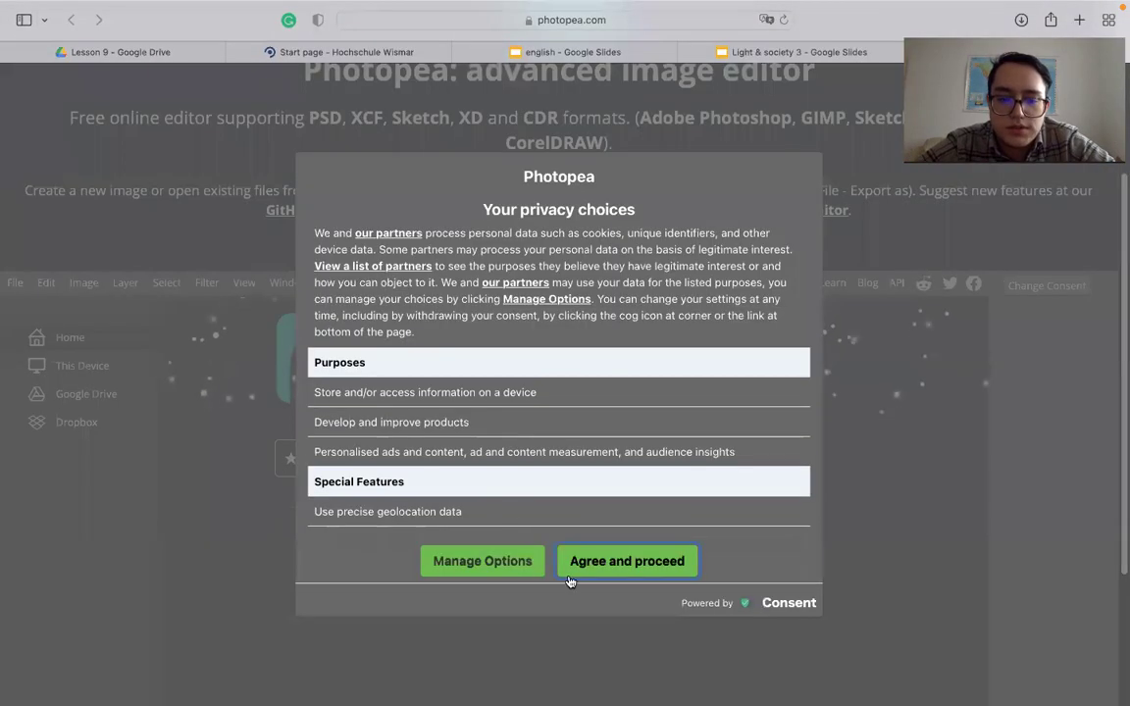
pyautogui.click(627, 563)
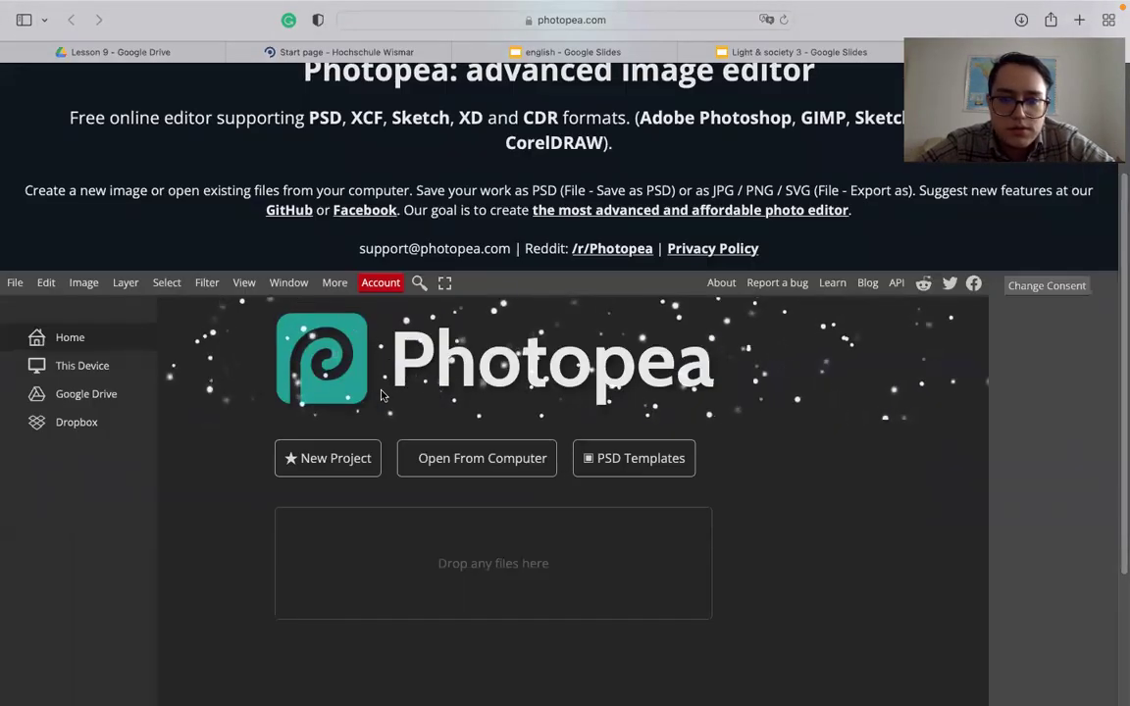
pyautogui.scroll(-1, 380, 393)
pyautogui.scroll(-4, 381, 394)
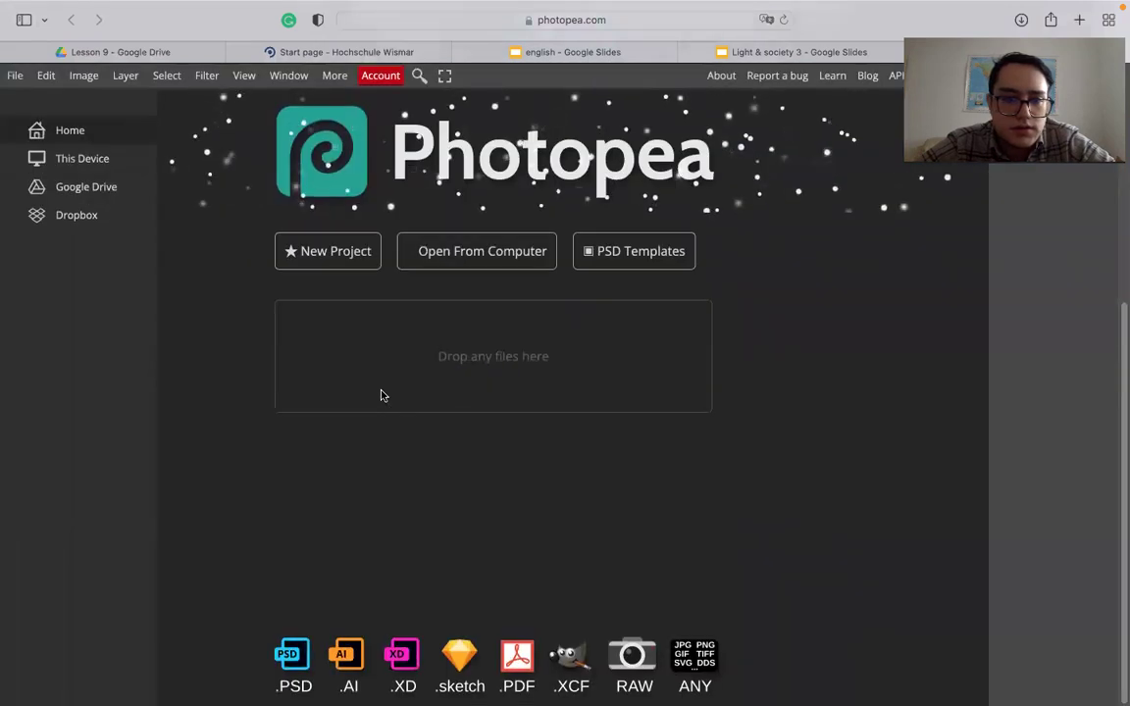
pyautogui.scroll(1, 114, 184)
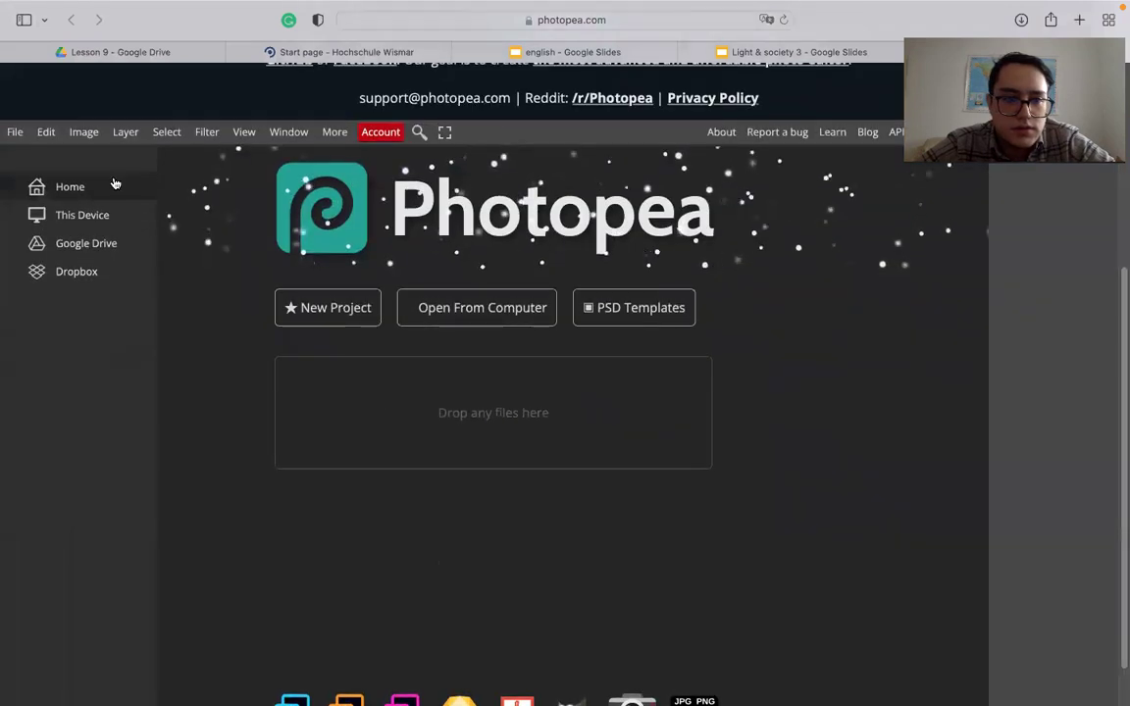
# Step: Start a new project and browse the photo, icon and ad size presets
pyautogui.click(338, 308)
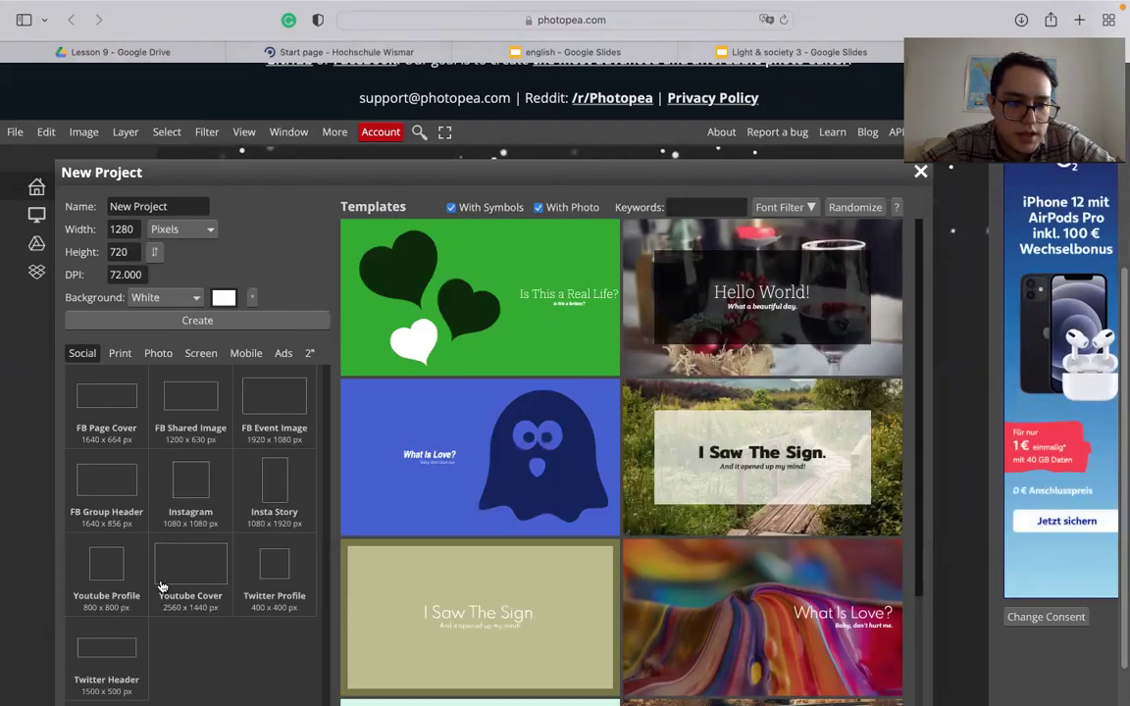
pyautogui.scroll(-2, 201, 535)
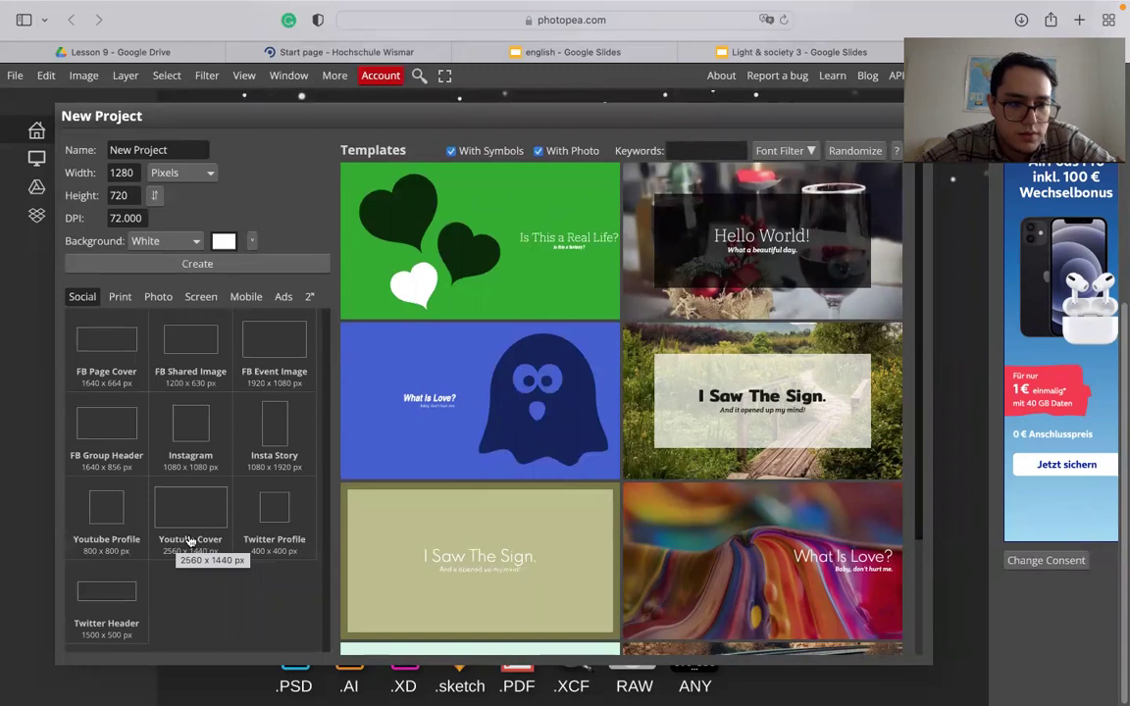
pyautogui.click(158, 298)
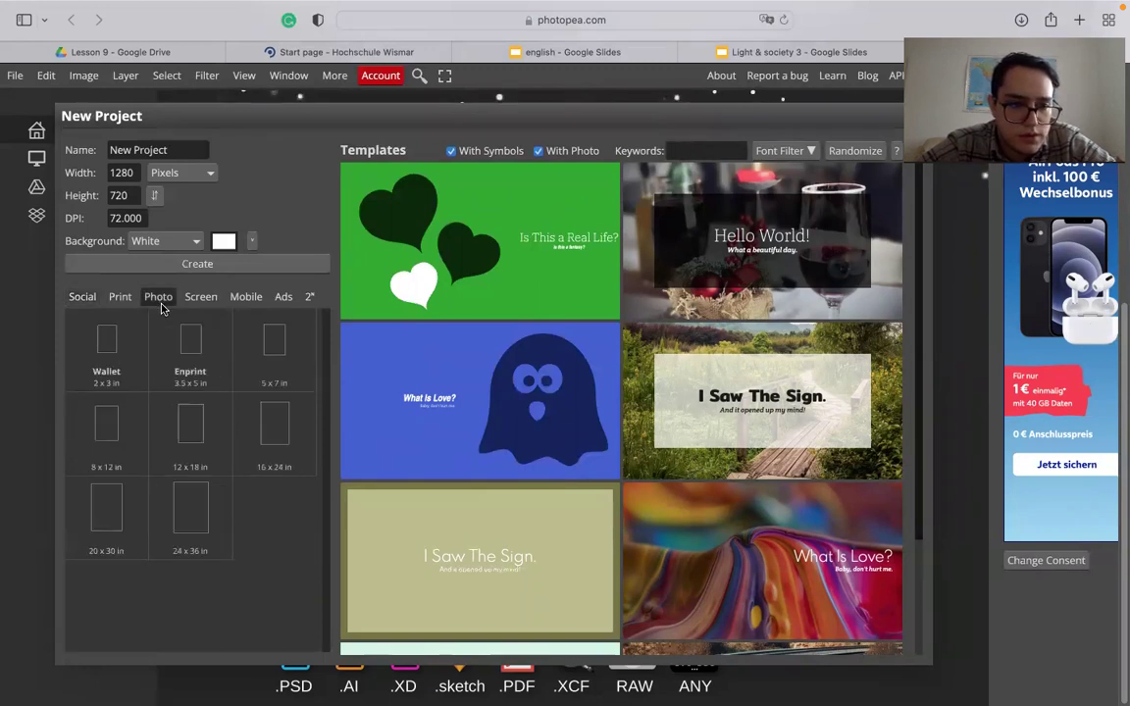
pyautogui.click(284, 297)
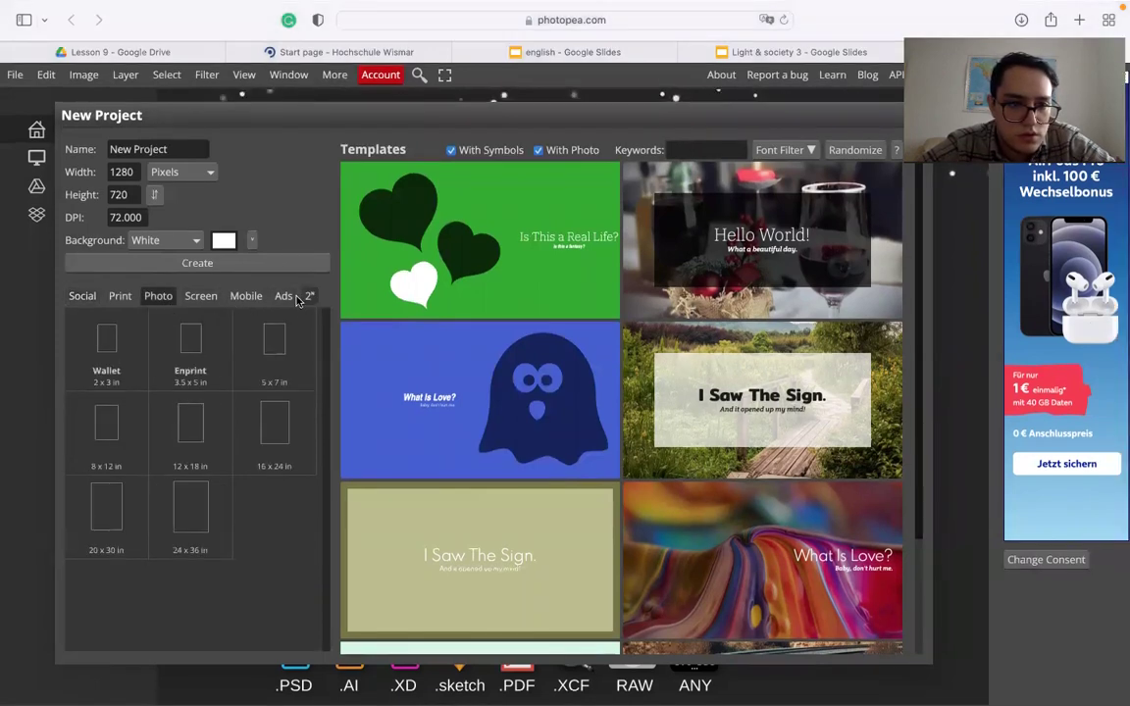
pyautogui.click(284, 297)
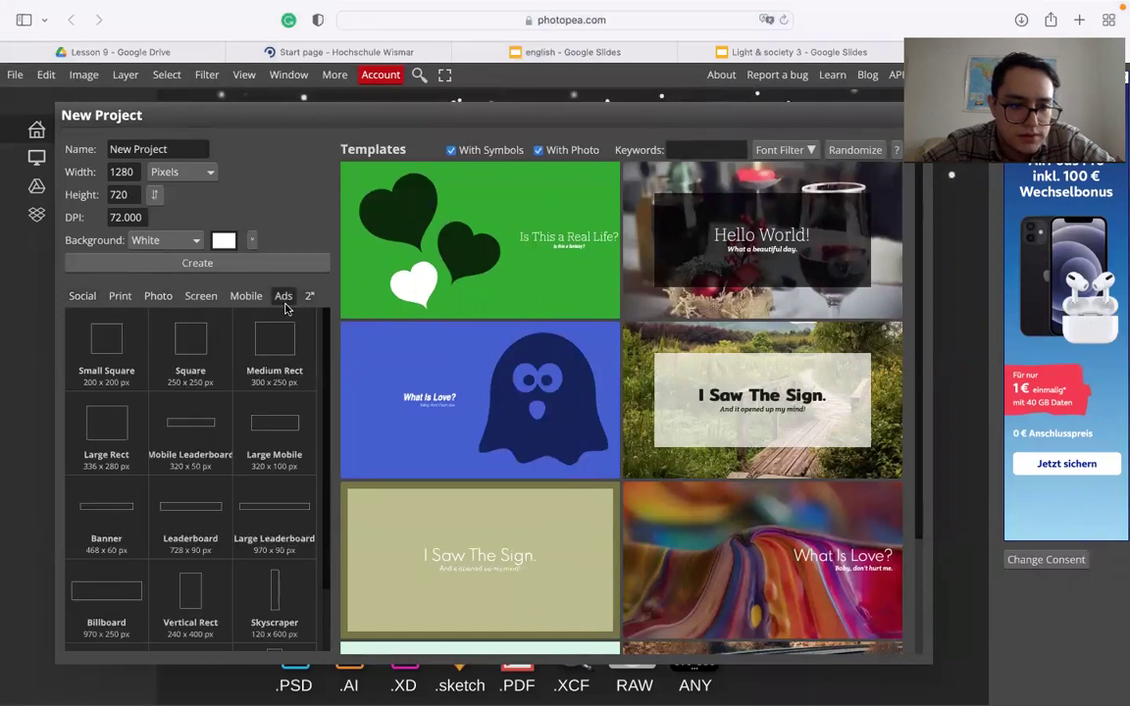
pyautogui.scroll(-2, 226, 498)
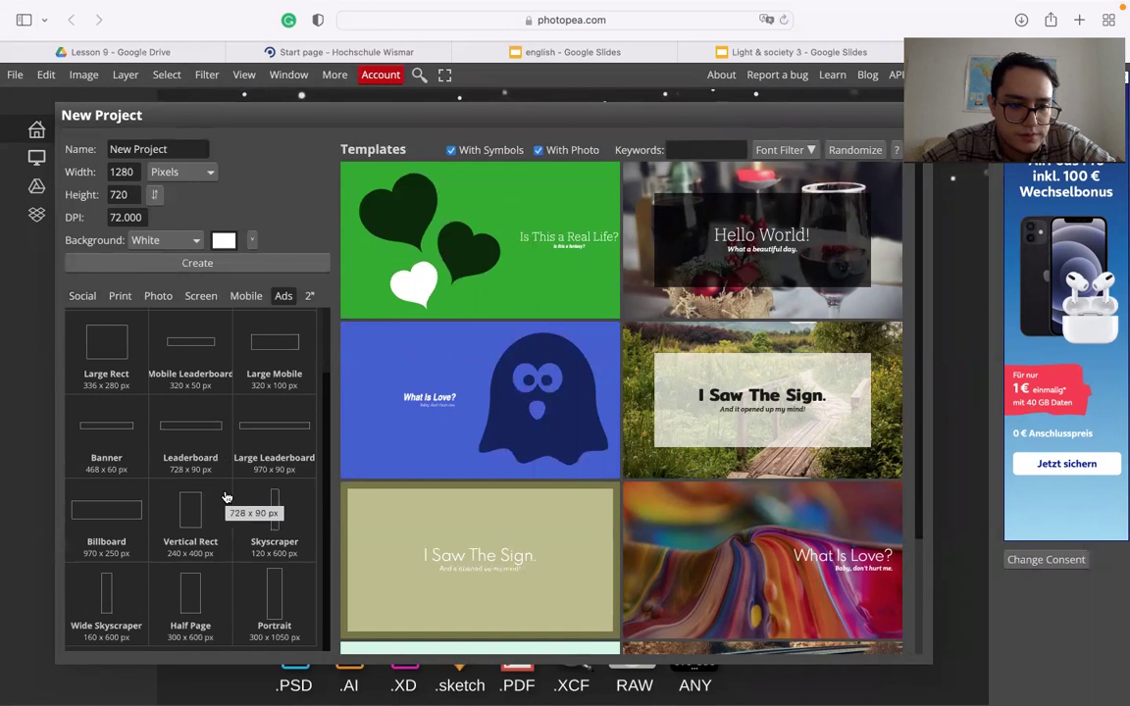
pyautogui.scroll(2, 225, 497)
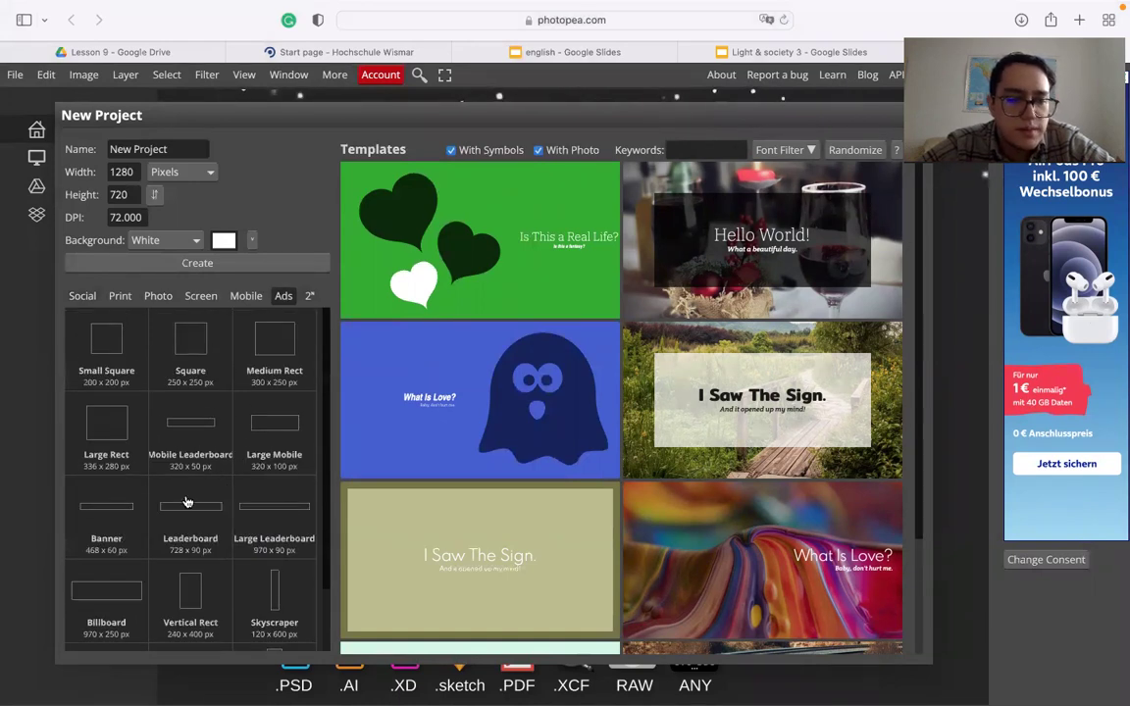
pyautogui.scroll(-2, 187, 502)
pyautogui.scroll(2, 187, 502)
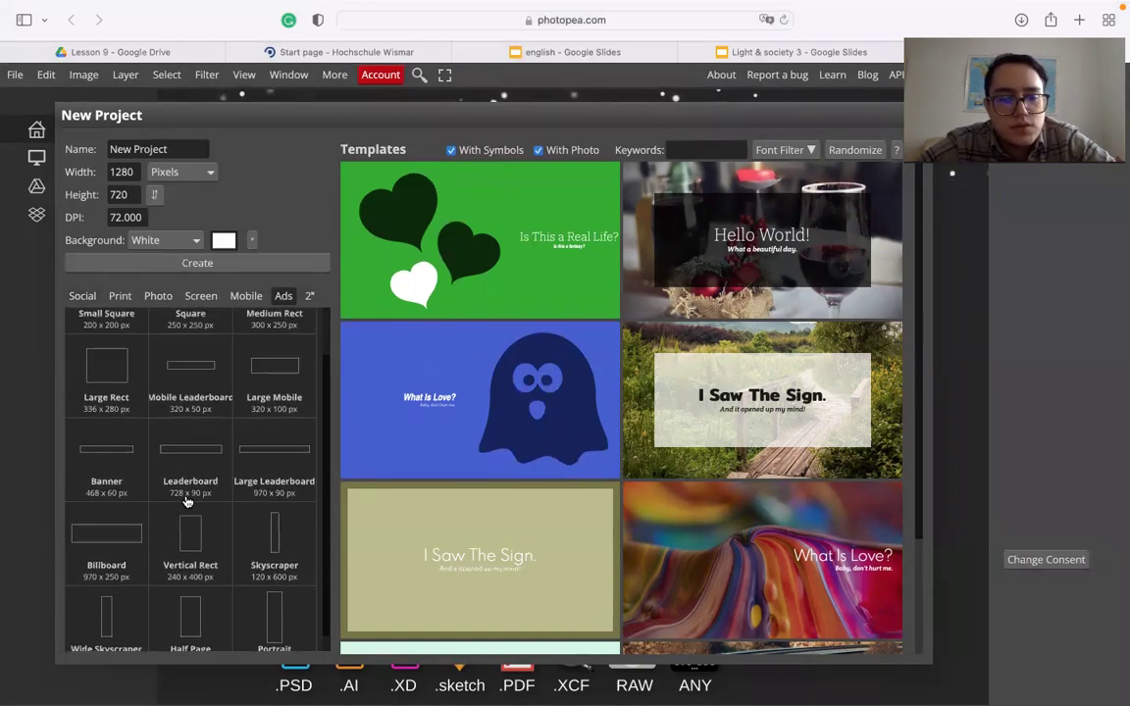
pyautogui.scroll(-2, 187, 502)
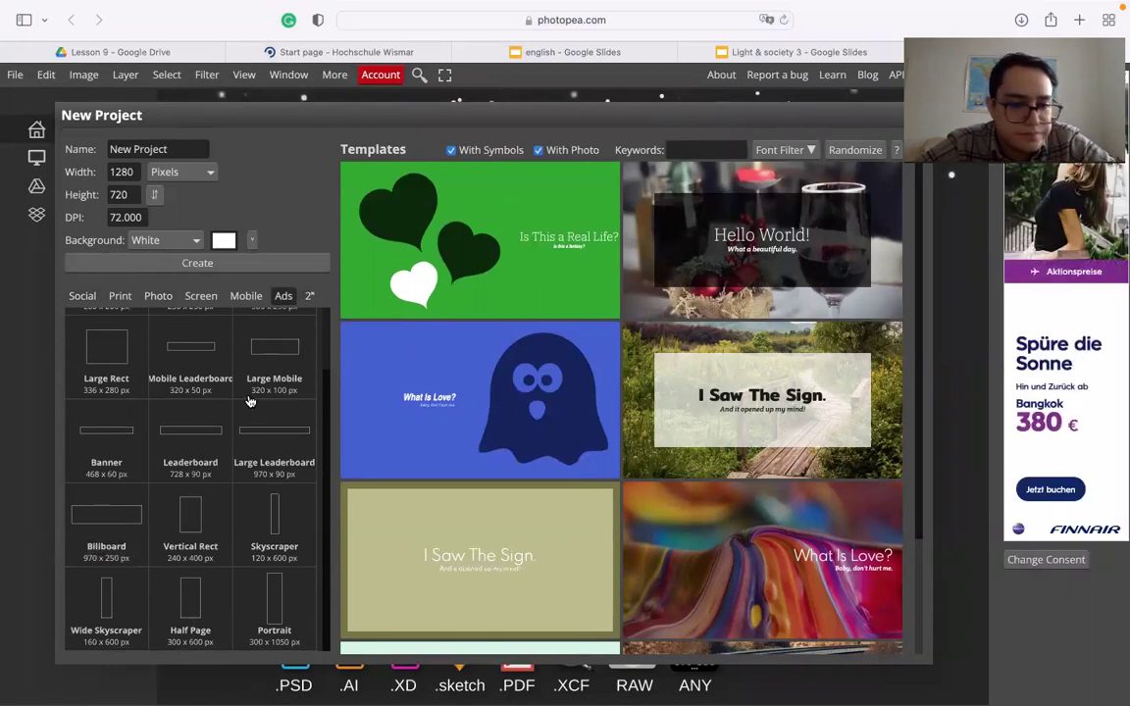
pyautogui.scroll(2, 250, 401)
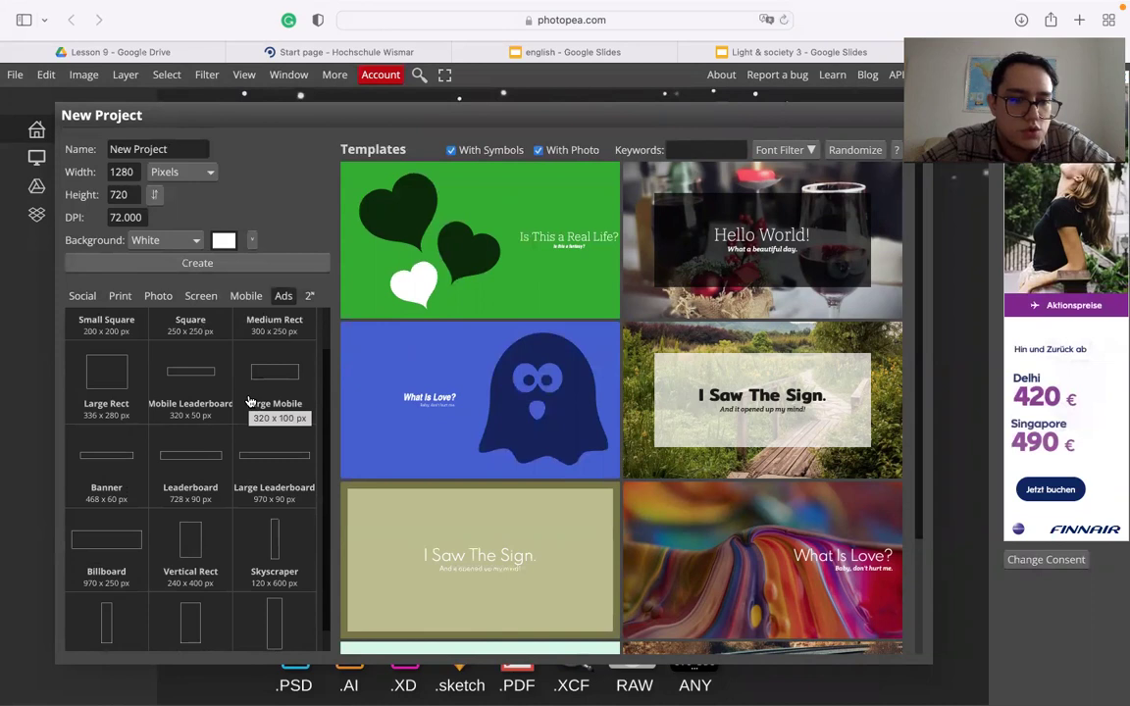
pyautogui.scroll(2, 250, 401)
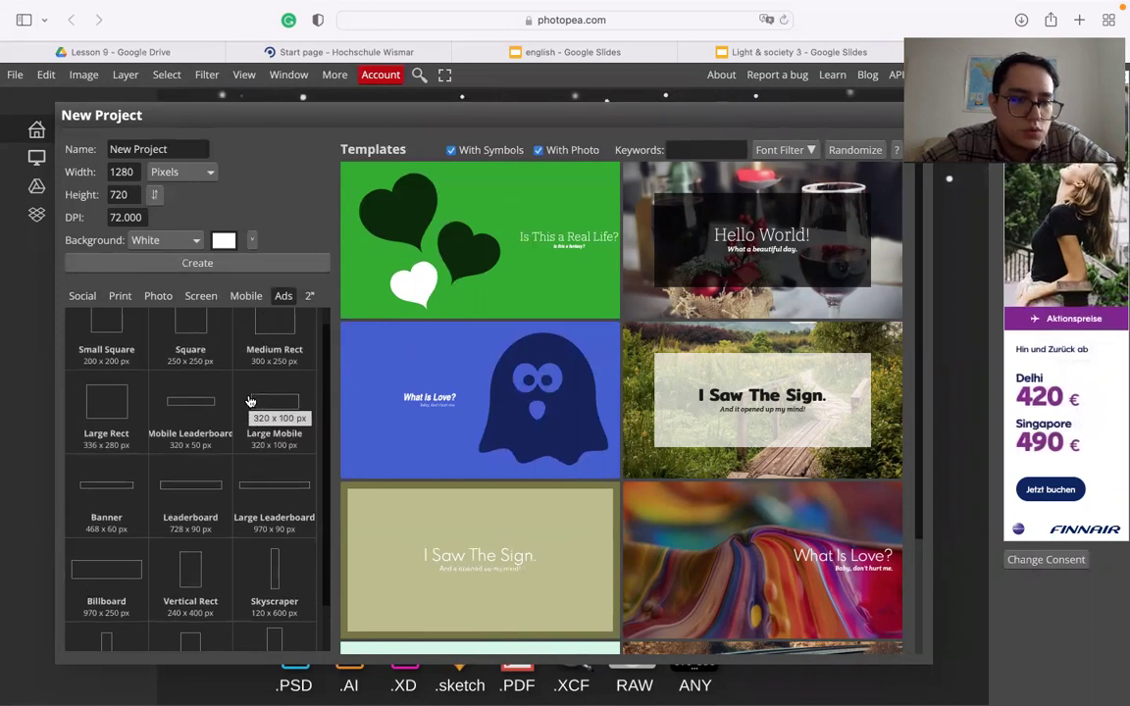
# Step: Compare the remaining preset groups, then choose the 336×280 Large Rect ad size
pyautogui.click(201, 295)
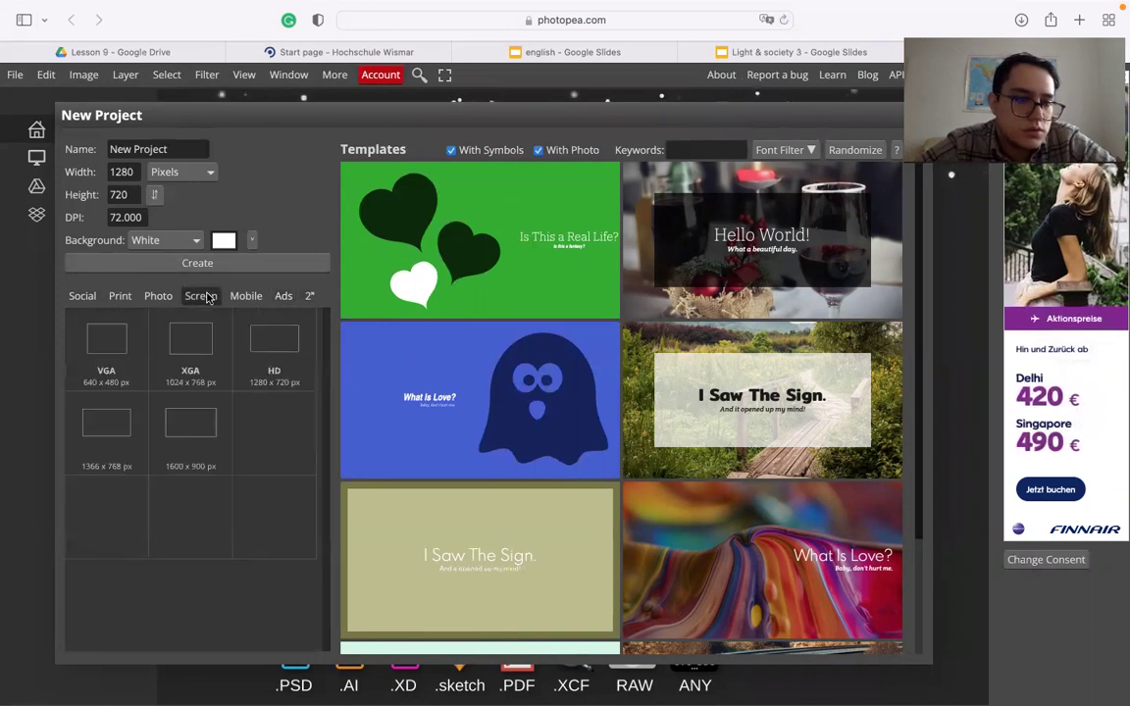
pyautogui.click(125, 297)
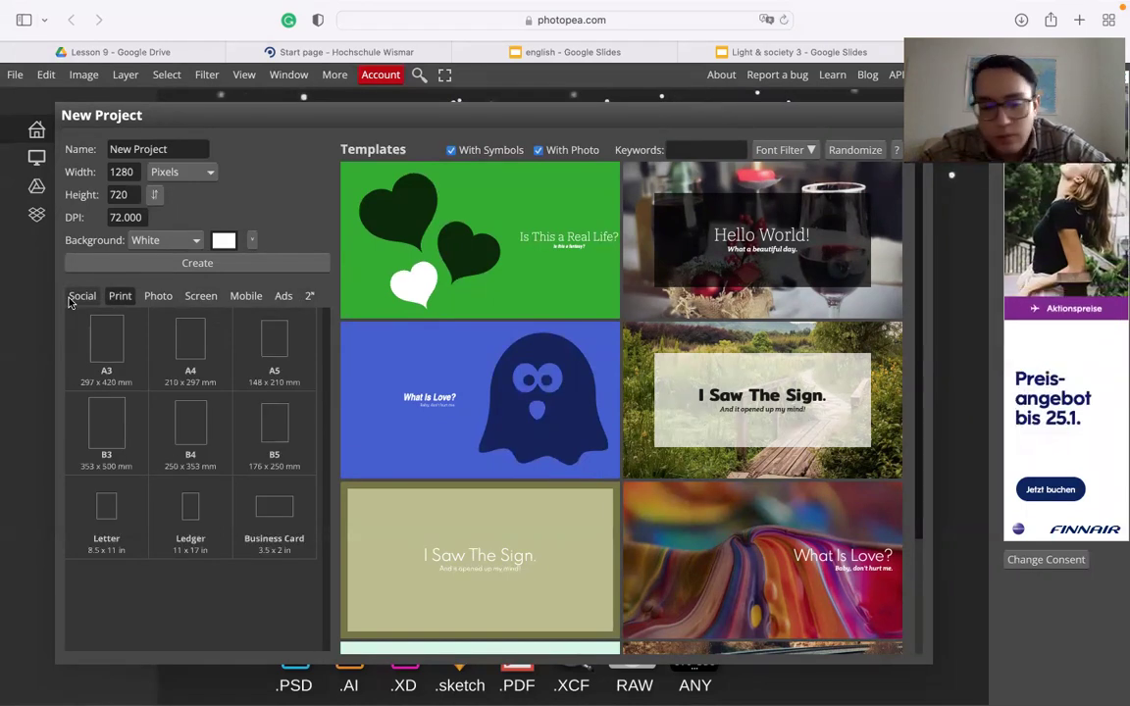
pyautogui.click(70, 302)
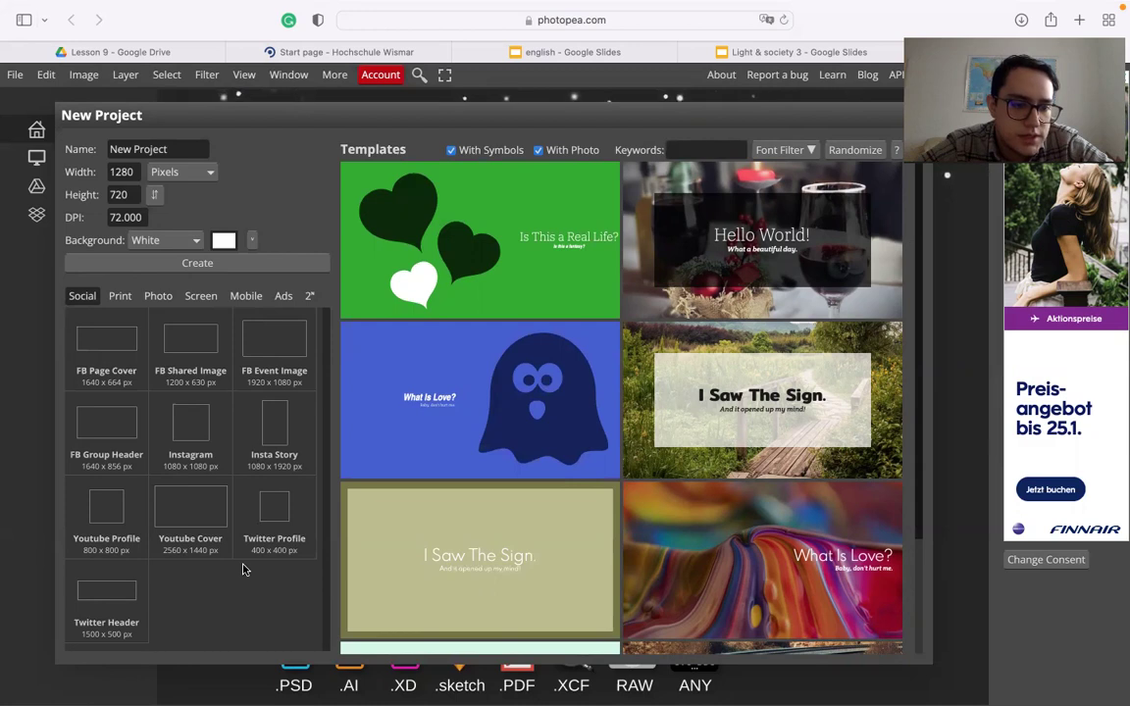
pyautogui.click(154, 295)
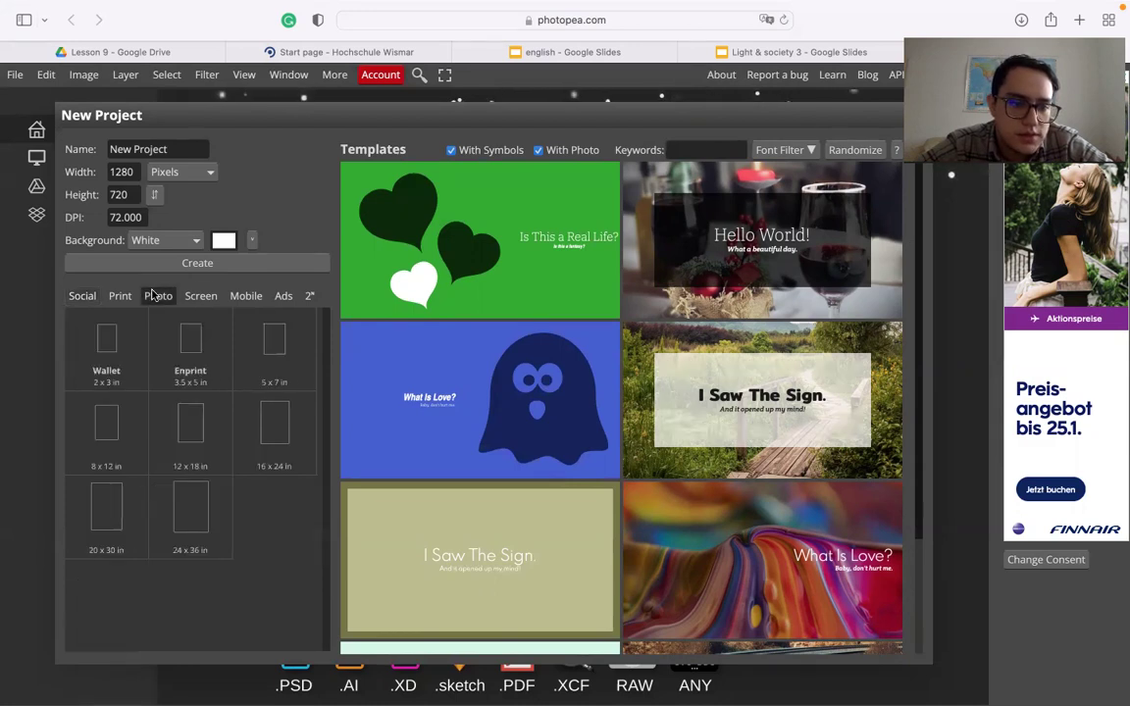
pyautogui.click(245, 295)
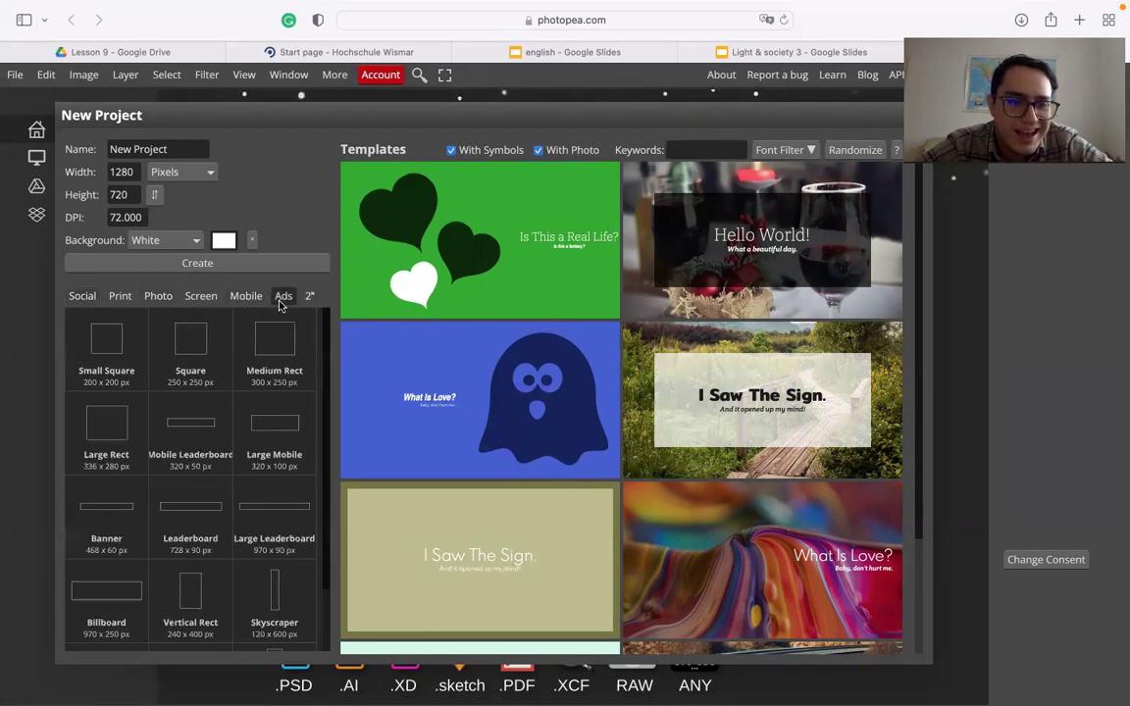
pyautogui.click(282, 297)
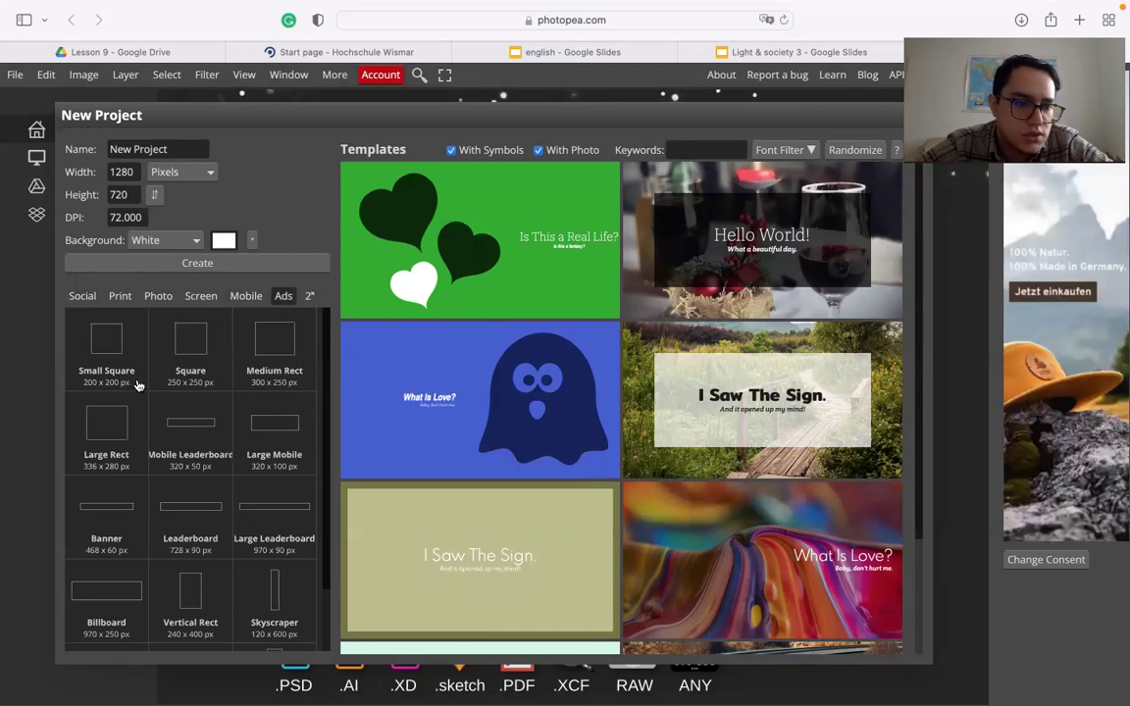
pyautogui.click(110, 328)
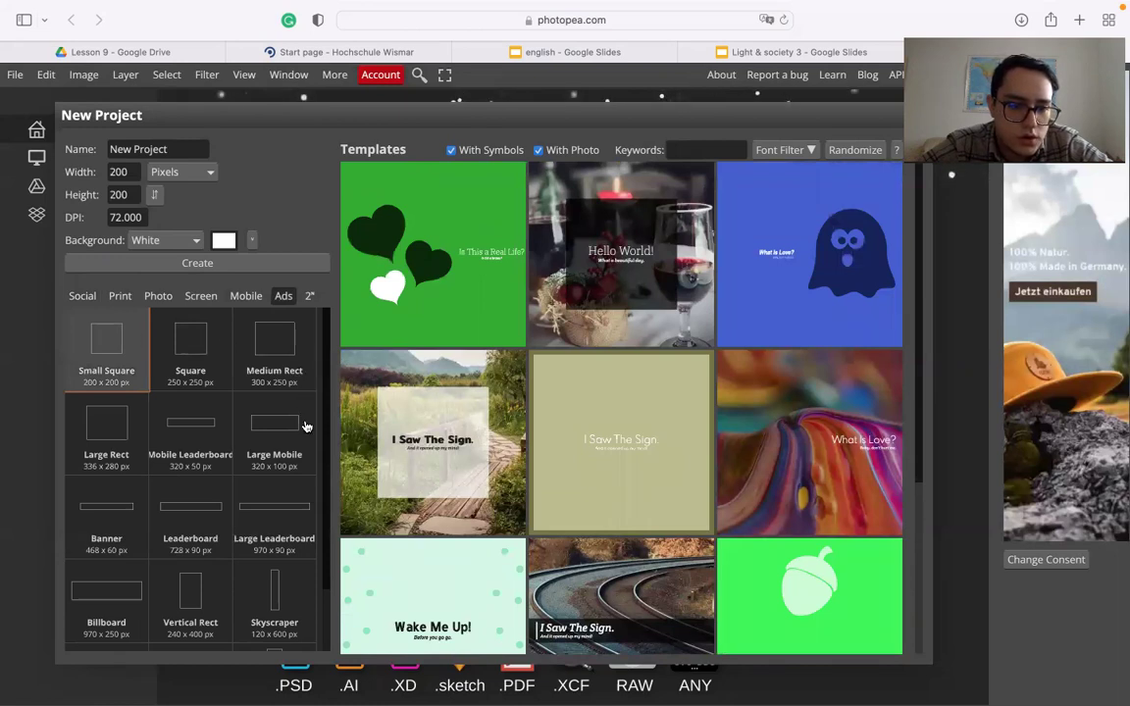
pyautogui.scroll(-3, 238, 540)
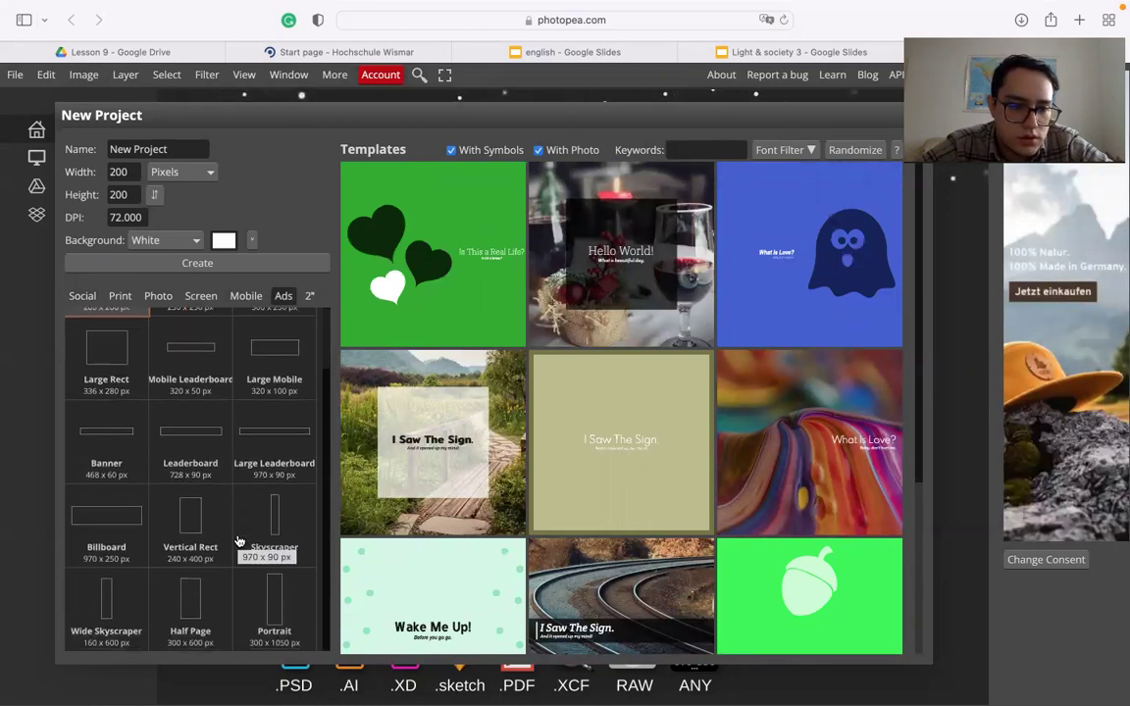
pyautogui.click(119, 516)
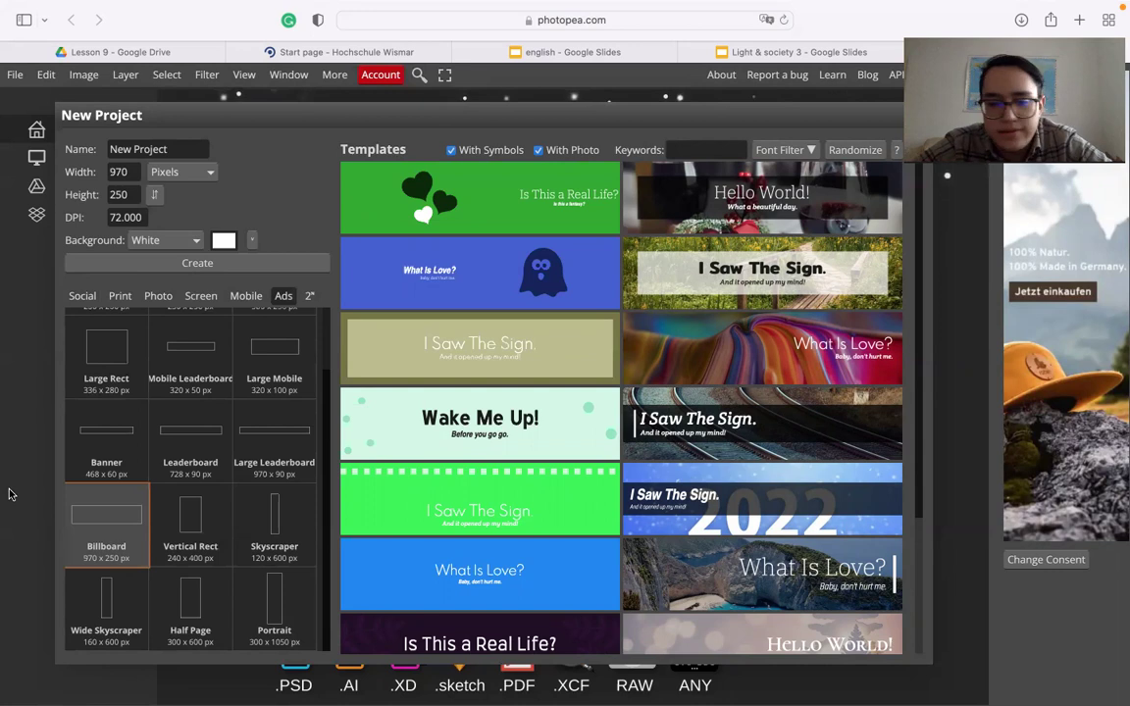
pyautogui.scroll(1, 96, 410)
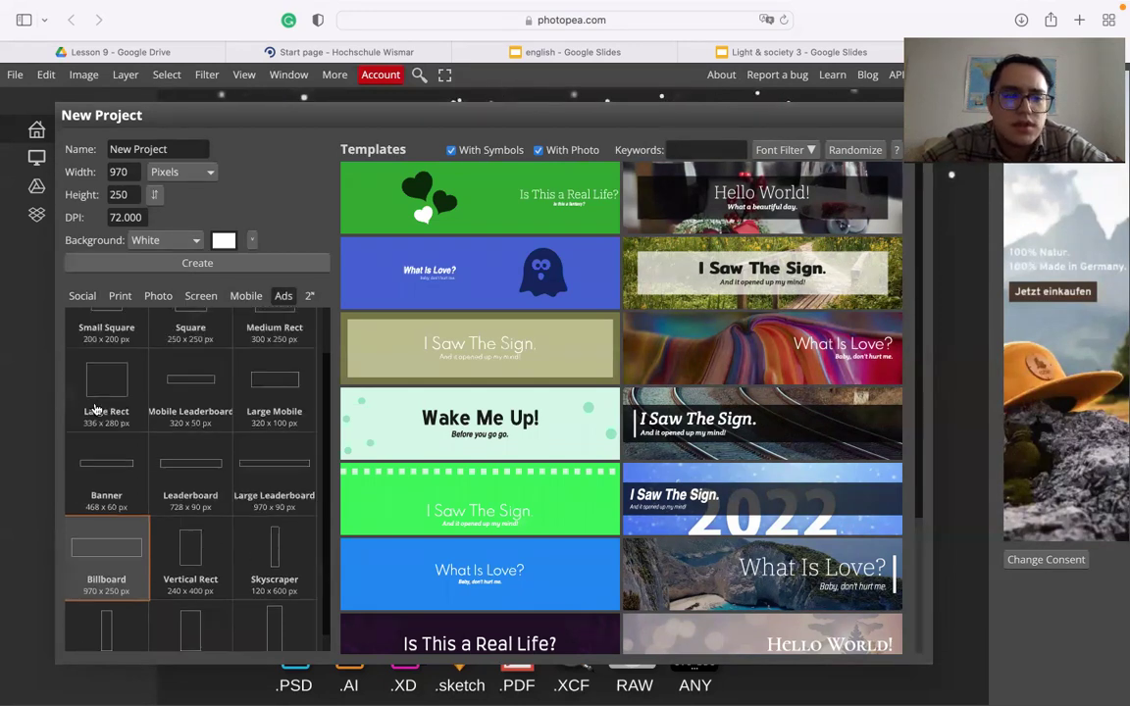
pyautogui.scroll(1, 95, 410)
pyautogui.click(101, 407)
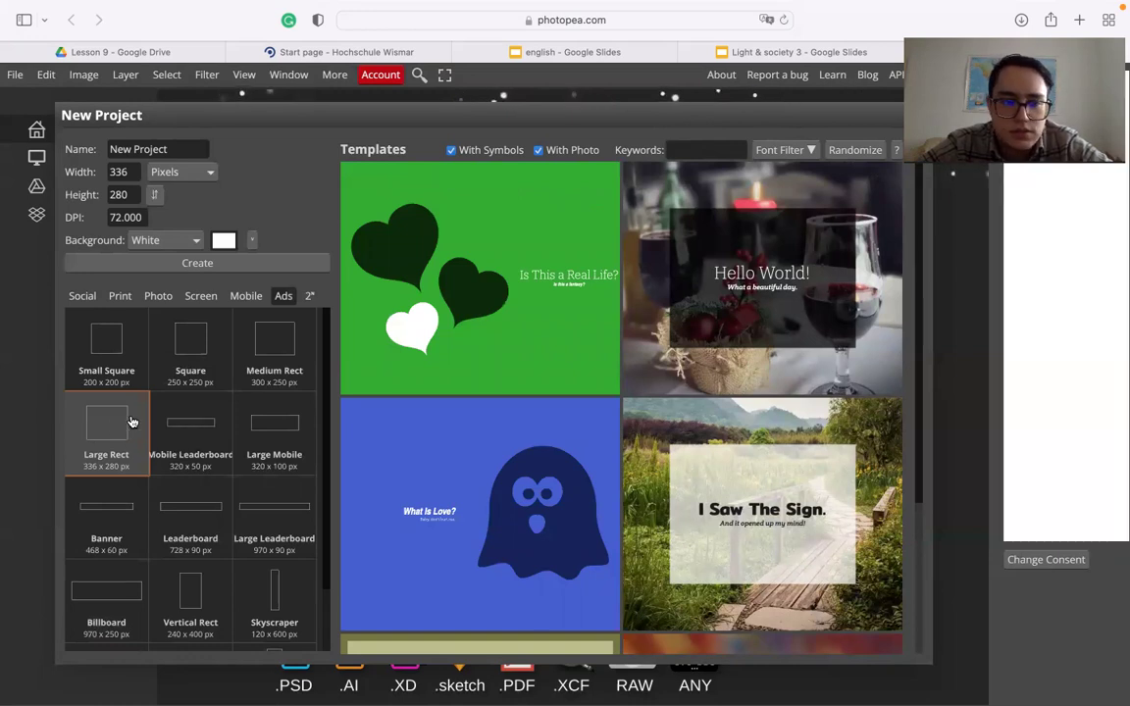
# Step: Create the 336×280 blank document and zoom until it fills the workspace
pyautogui.click(195, 265)
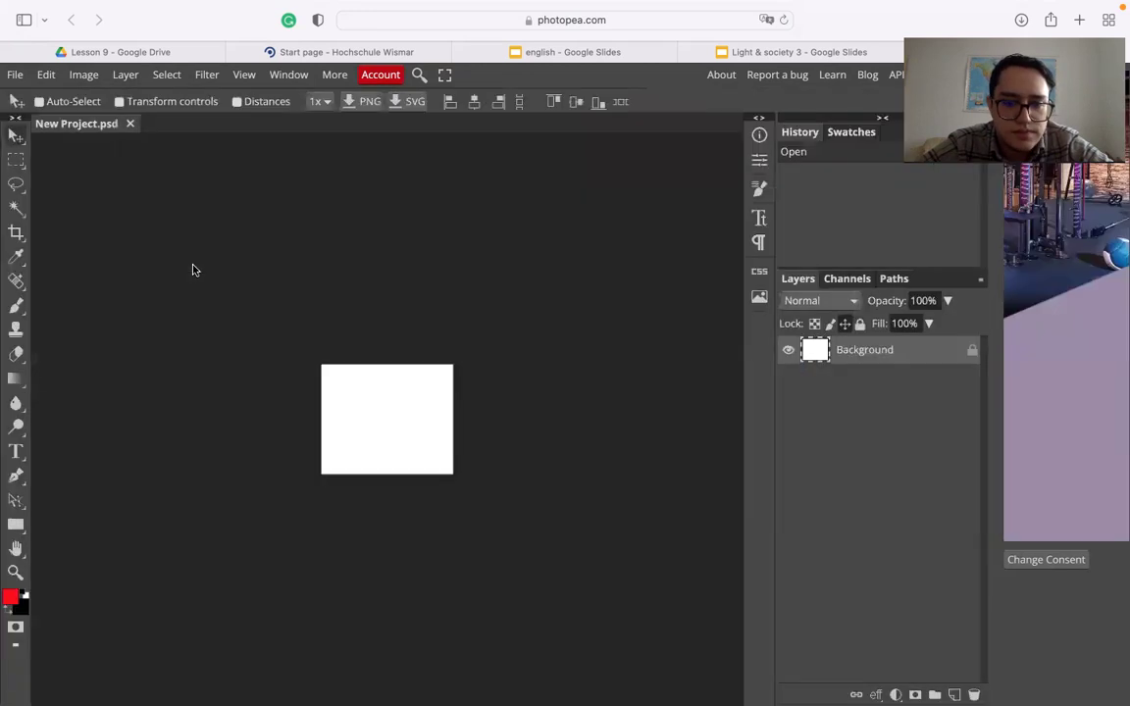
pyautogui.click(378, 408)
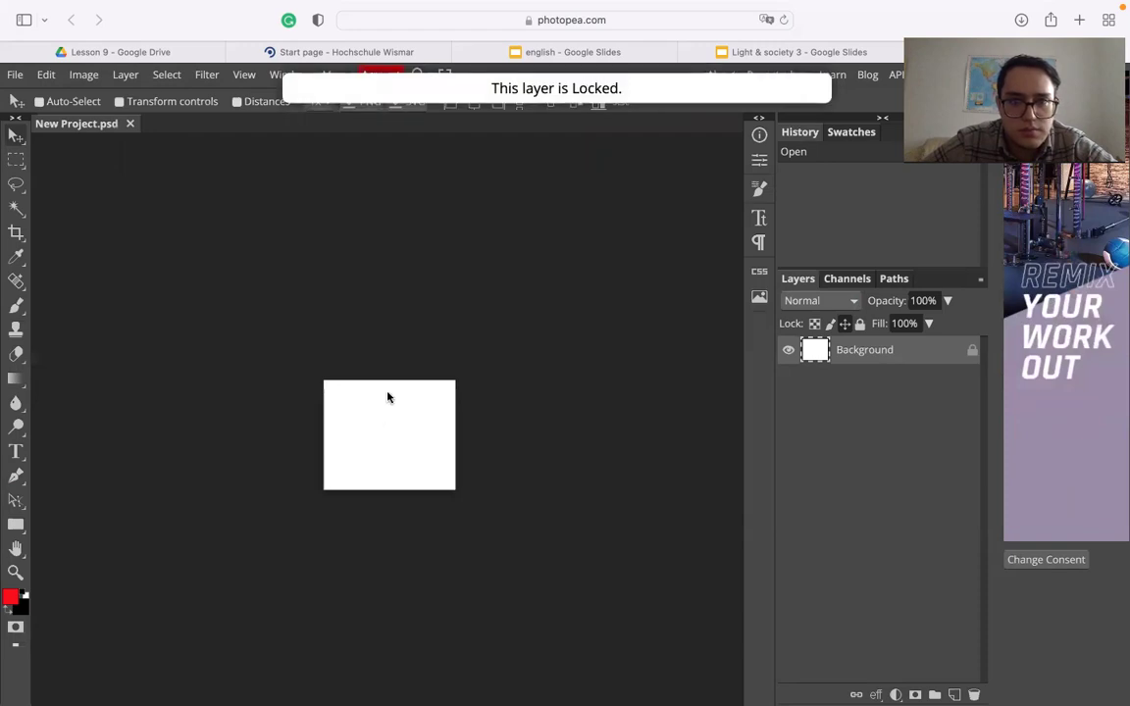
pyautogui.hotkey('ctrl', '-')
pyautogui.hotkey('ctrl', '0')
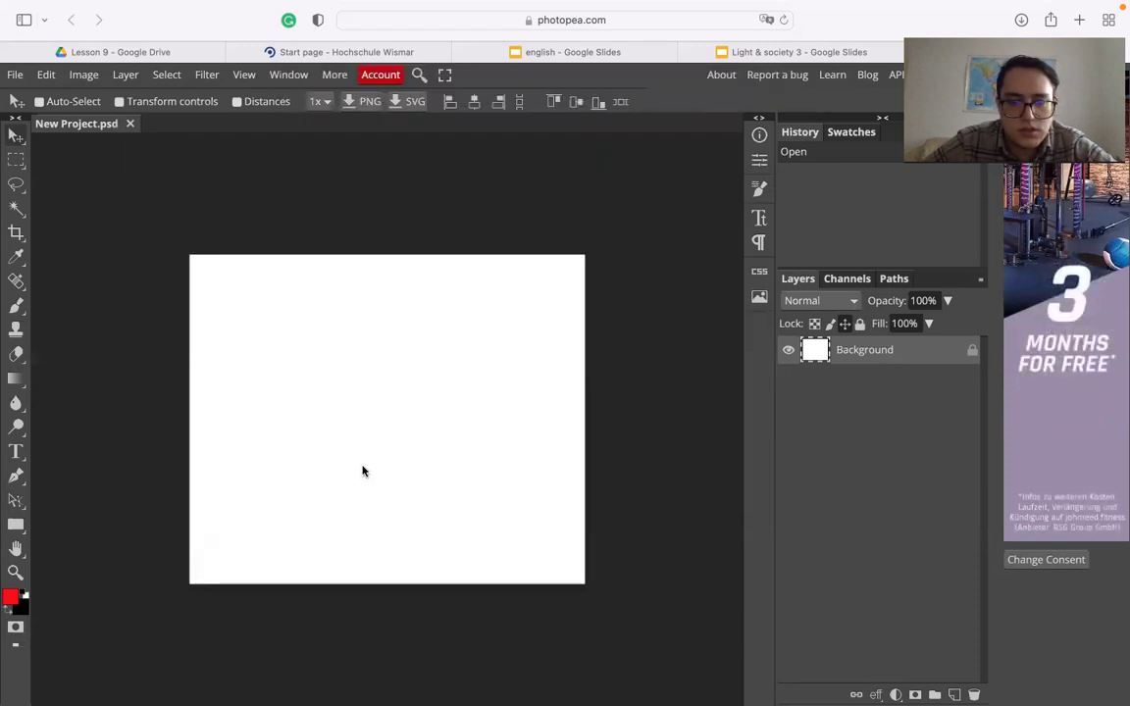
pyautogui.hotkey('ctrl', '-')
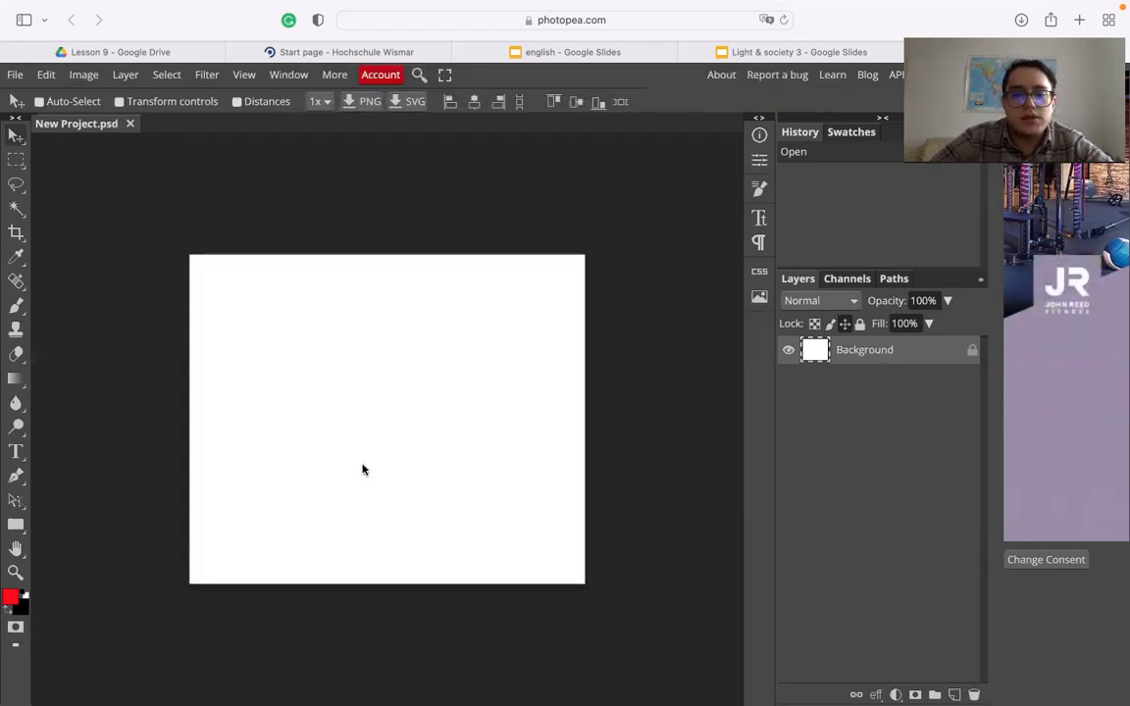
pyautogui.hotkey('ctrl', '+')
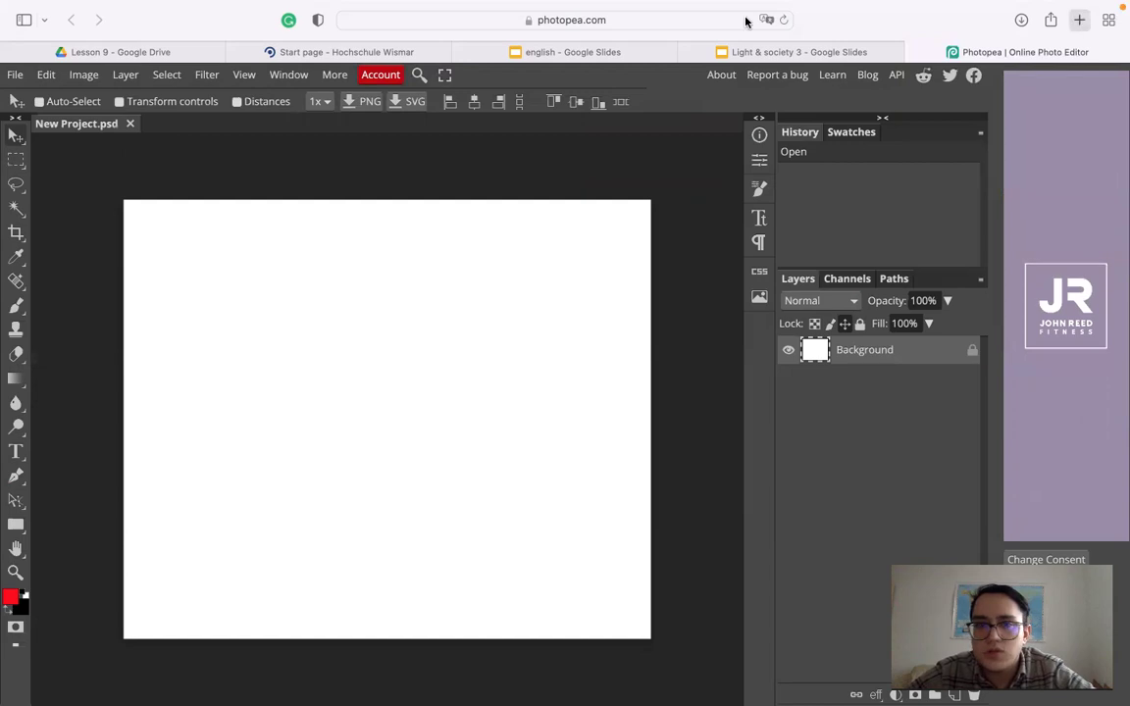
# Step: In a new tab, search the web for 'Minions'
pyautogui.press('super+t')
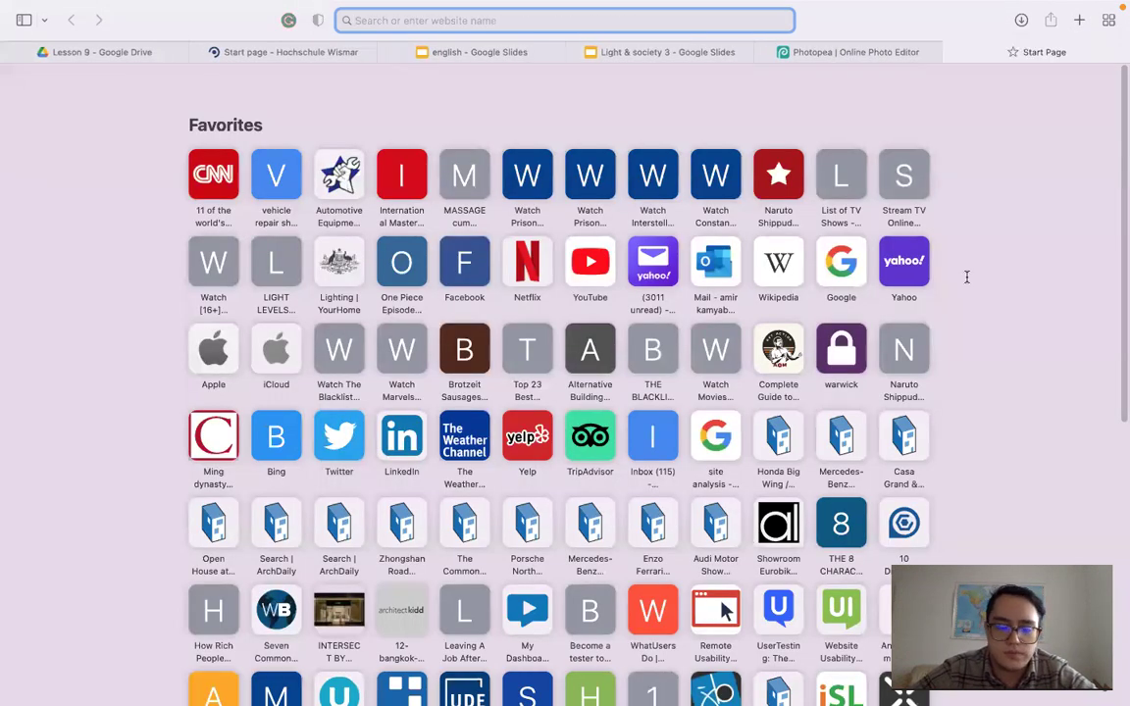
pyautogui.write('Mininio')
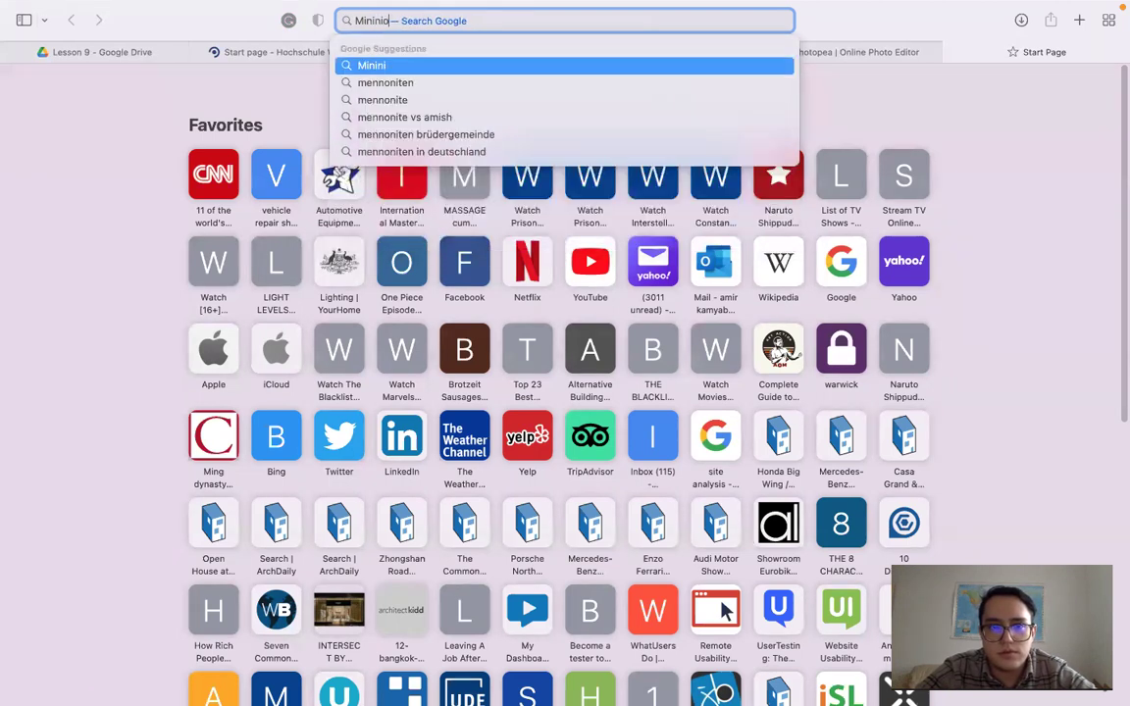
pyautogui.press('BackSpace')
pyautogui.press('BackSpace')
pyautogui.press('BackSpace')
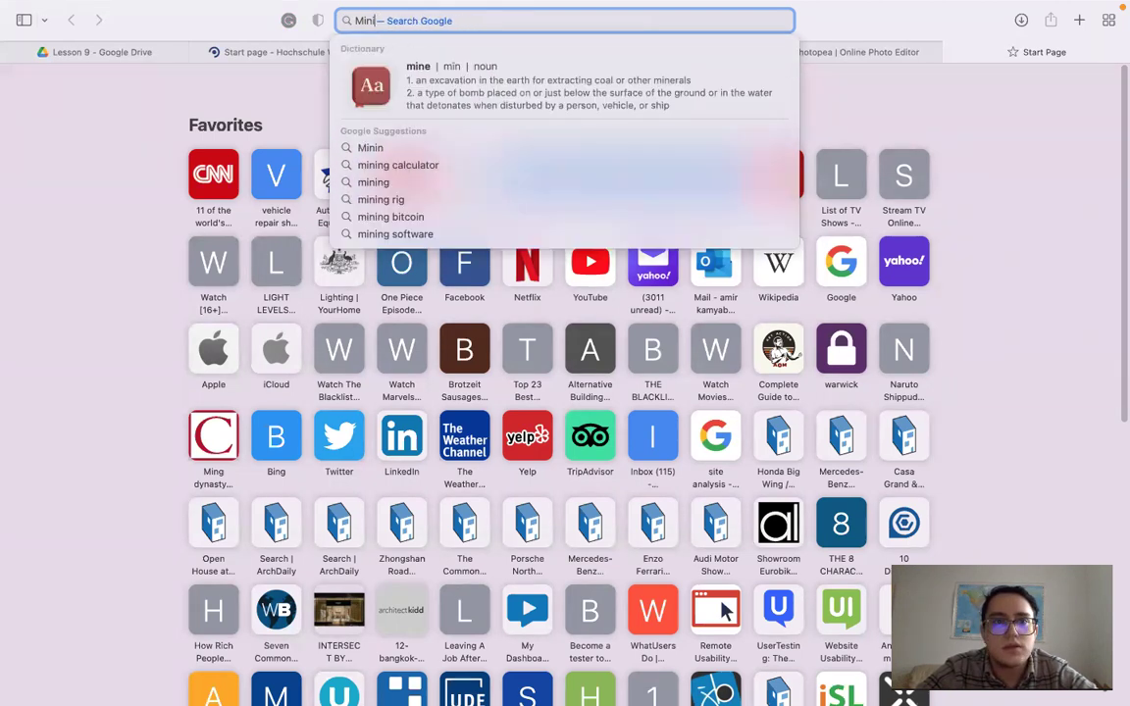
pyautogui.press('BackSpace')
pyautogui.write('ions')
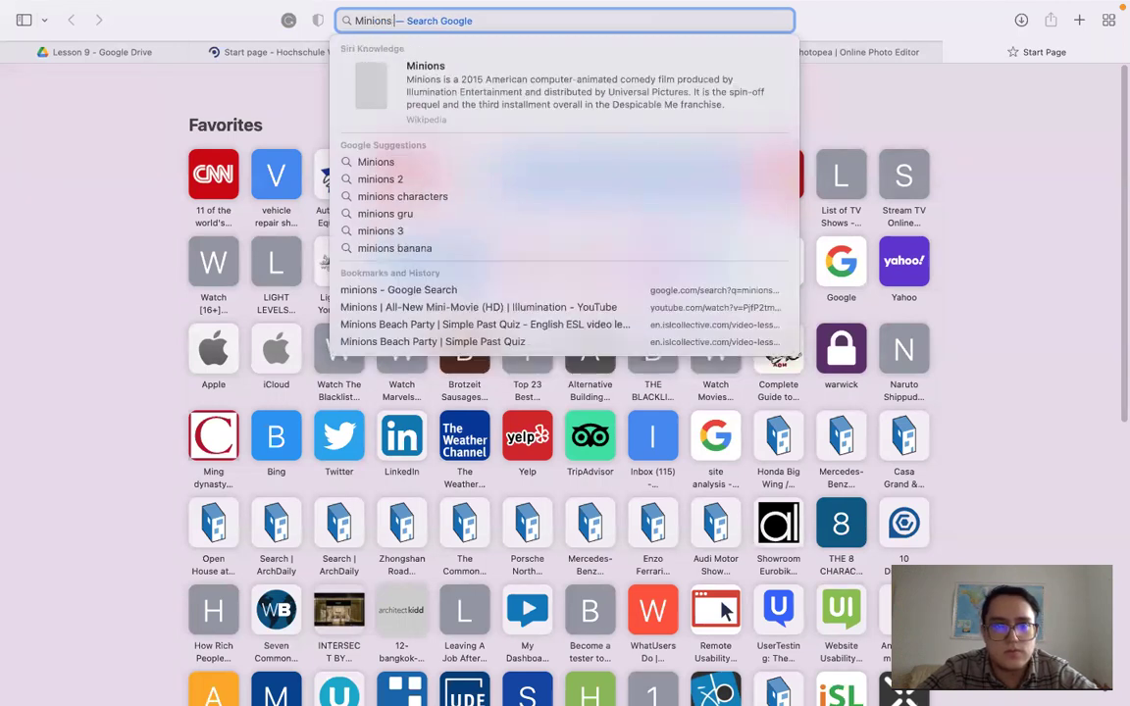
pyautogui.press('Return')
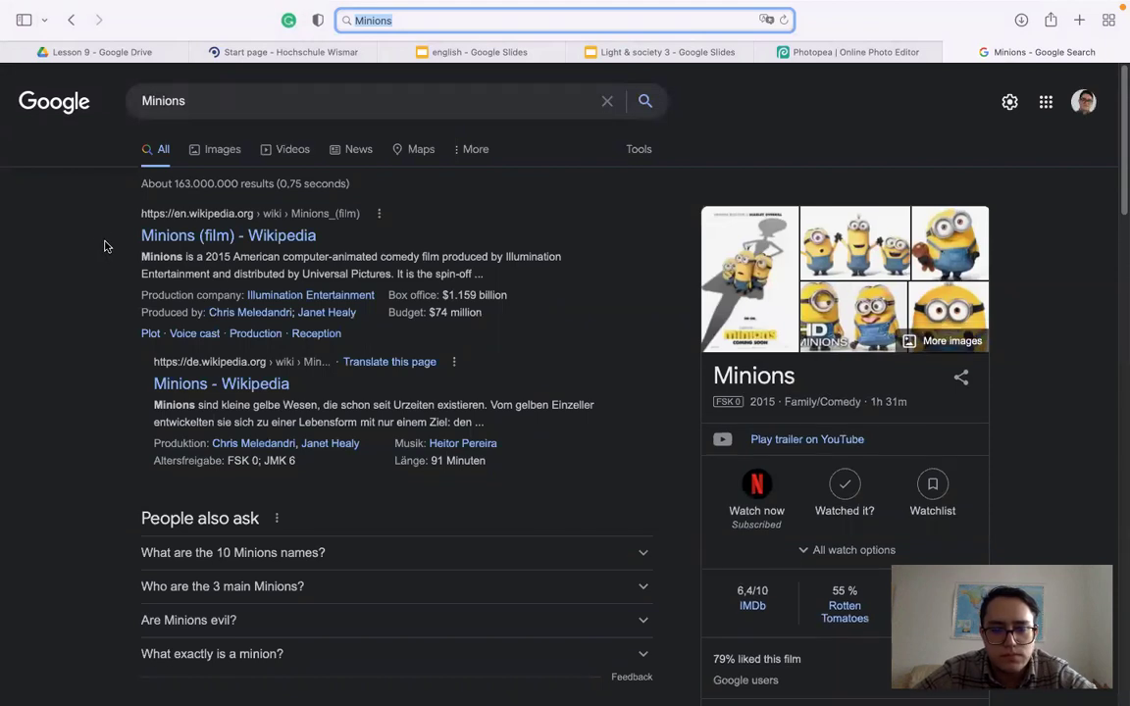
# Step: Visit the Minions: The Rise of Gru site, then return to the search results
pyautogui.scroll(-10, 117, 325)
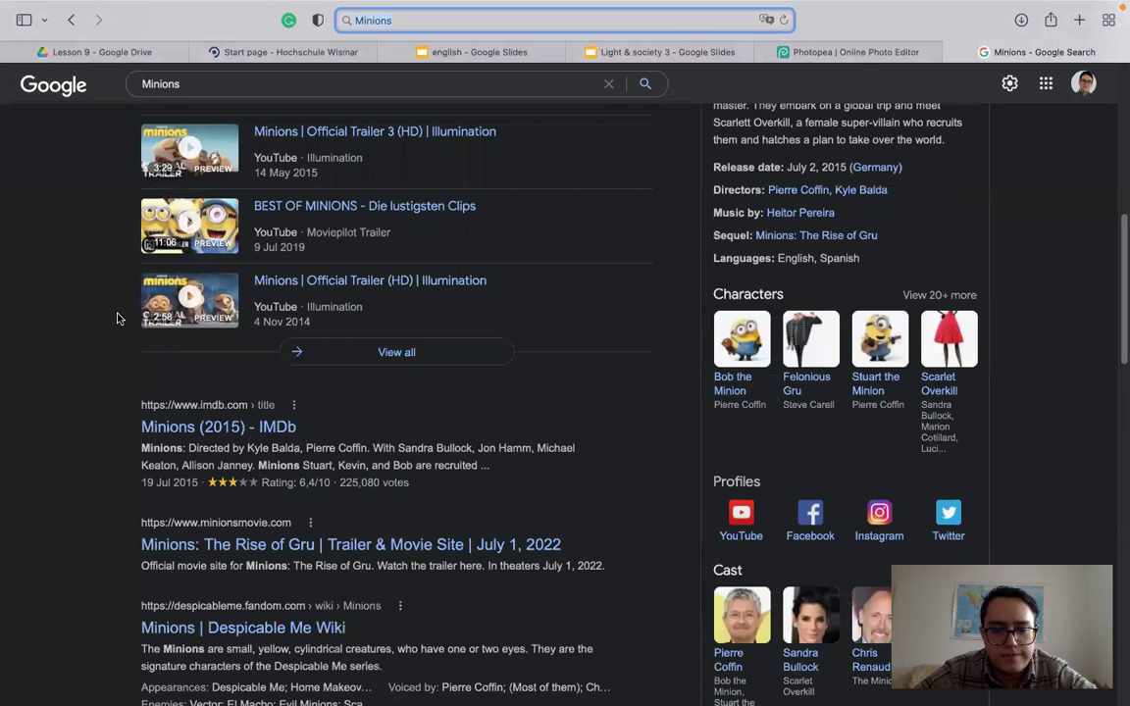
pyautogui.scroll(-1, 117, 318)
pyautogui.scroll(10, 117, 318)
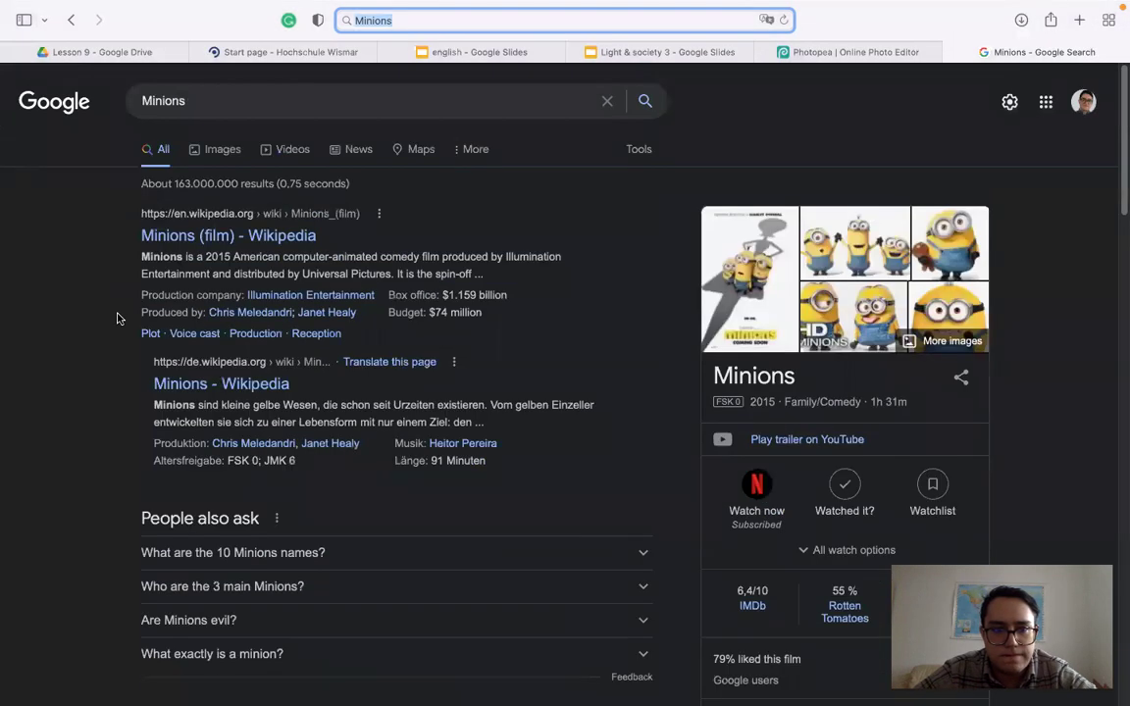
pyautogui.scroll(-10, 114, 319)
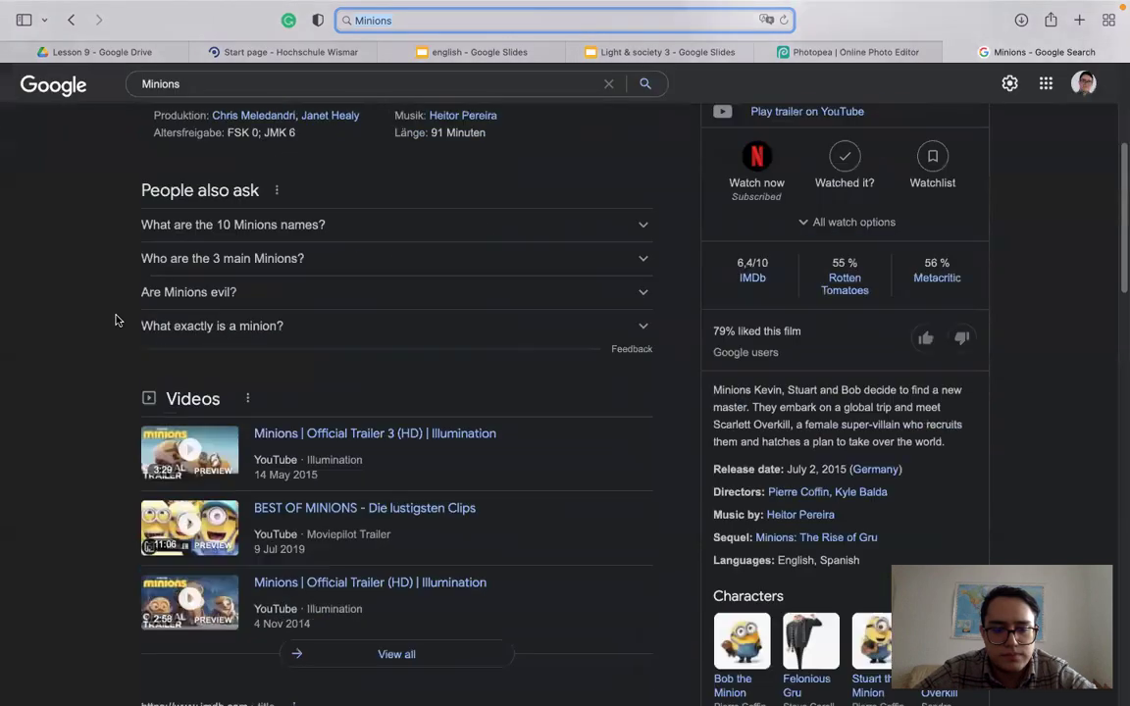
pyautogui.scroll(-3, 117, 323)
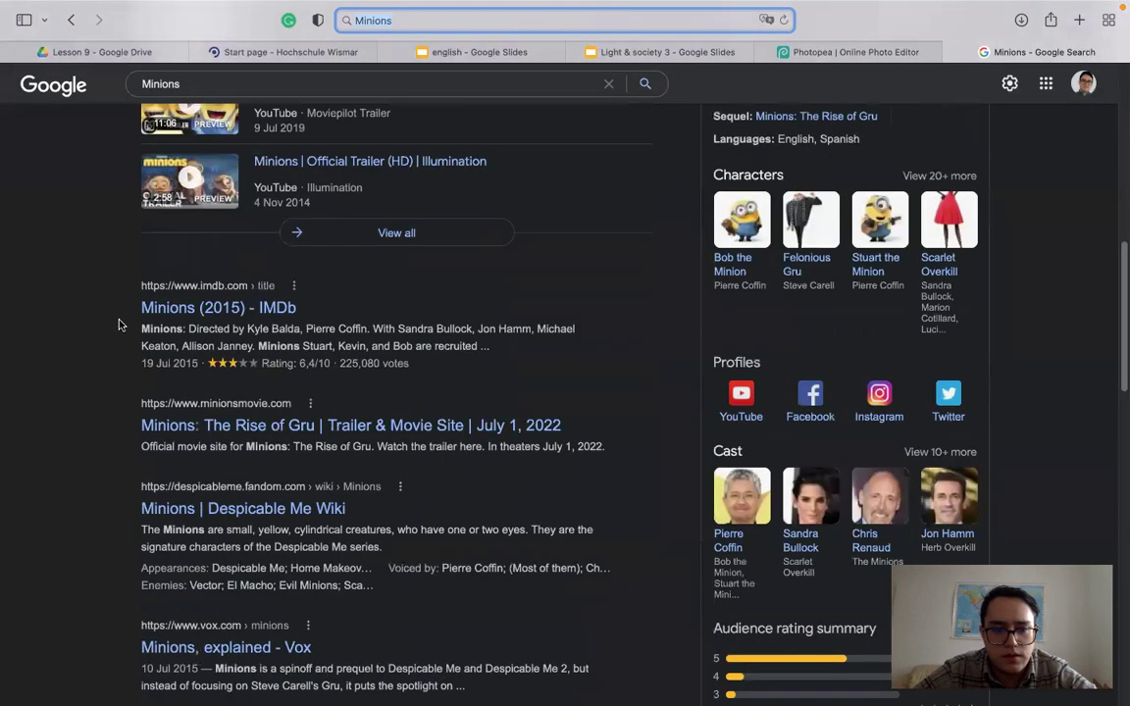
pyautogui.scroll(-1, 119, 356)
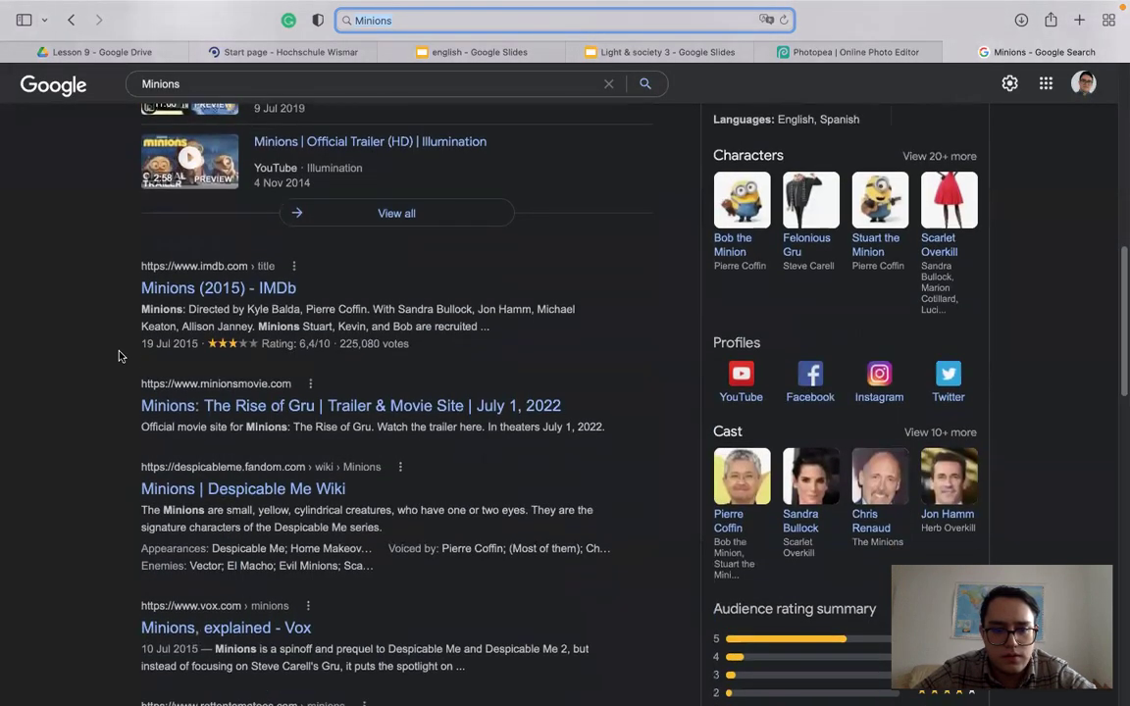
pyautogui.scroll(-1, 119, 356)
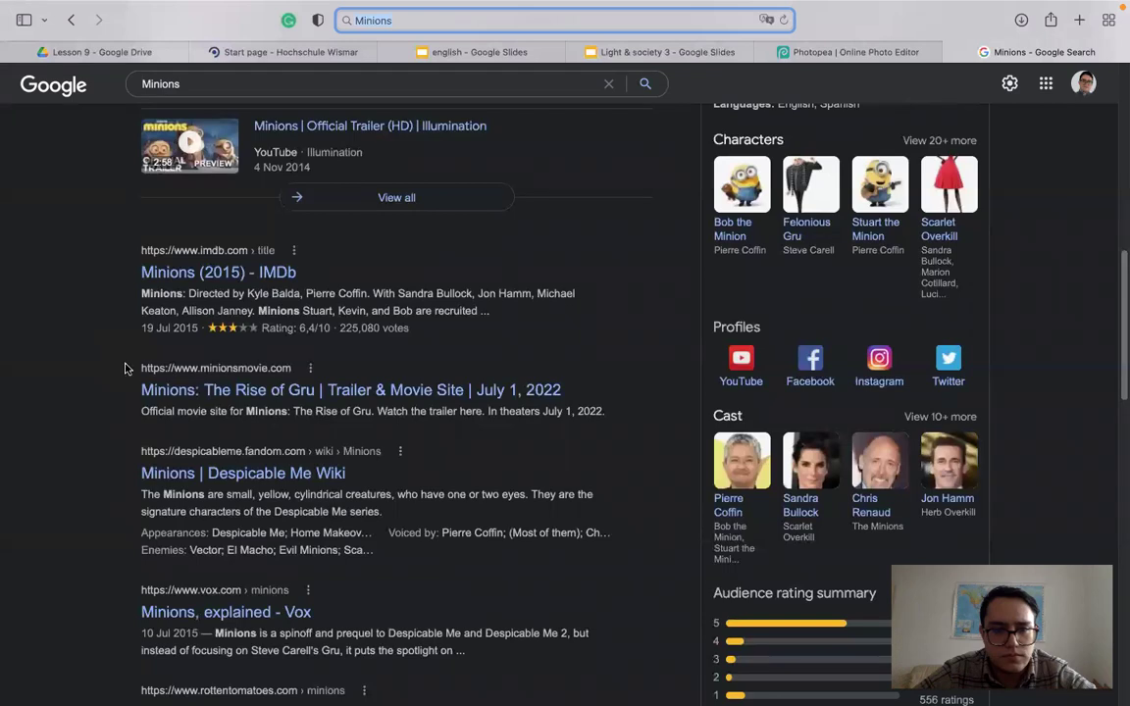
pyautogui.click(179, 391)
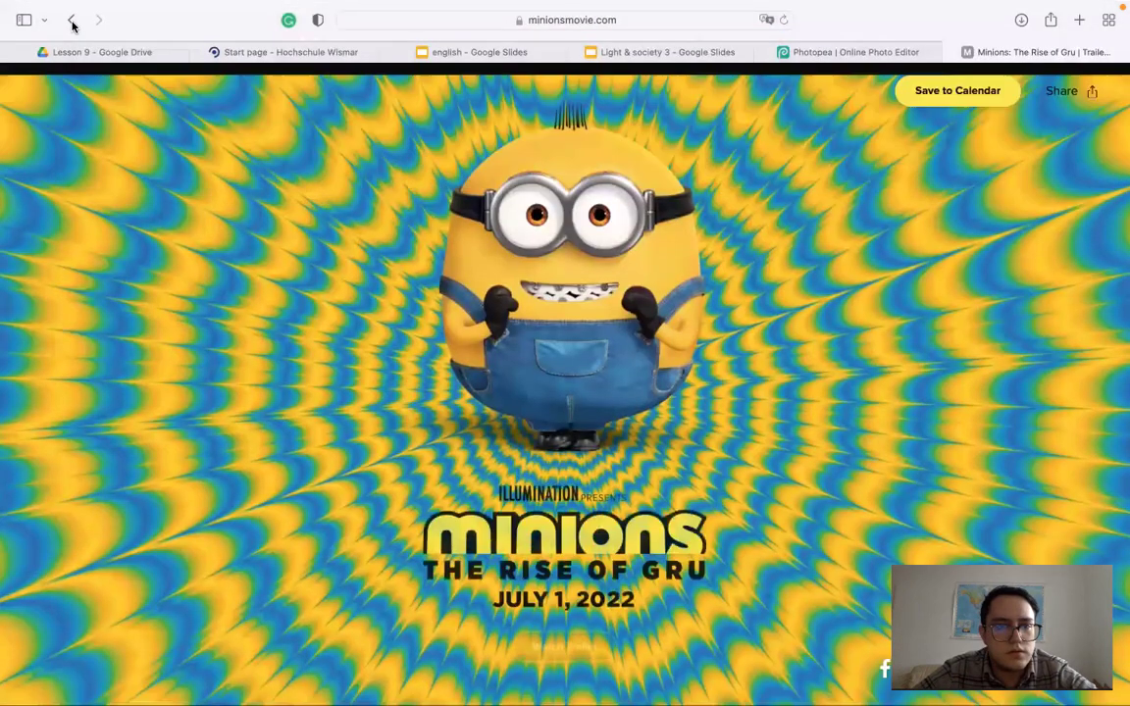
pyautogui.click(71, 21)
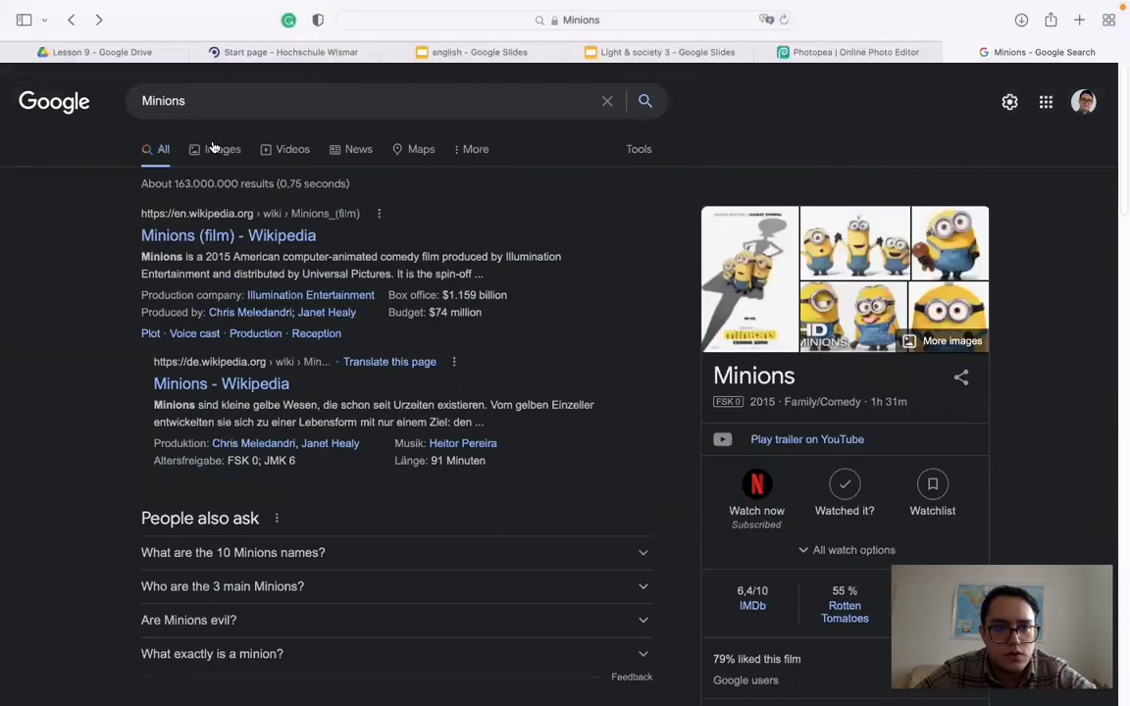
# Step: Switch to Minions image results and preview the Amazon poster and Weltbild DVD cover
pyautogui.click(211, 147)
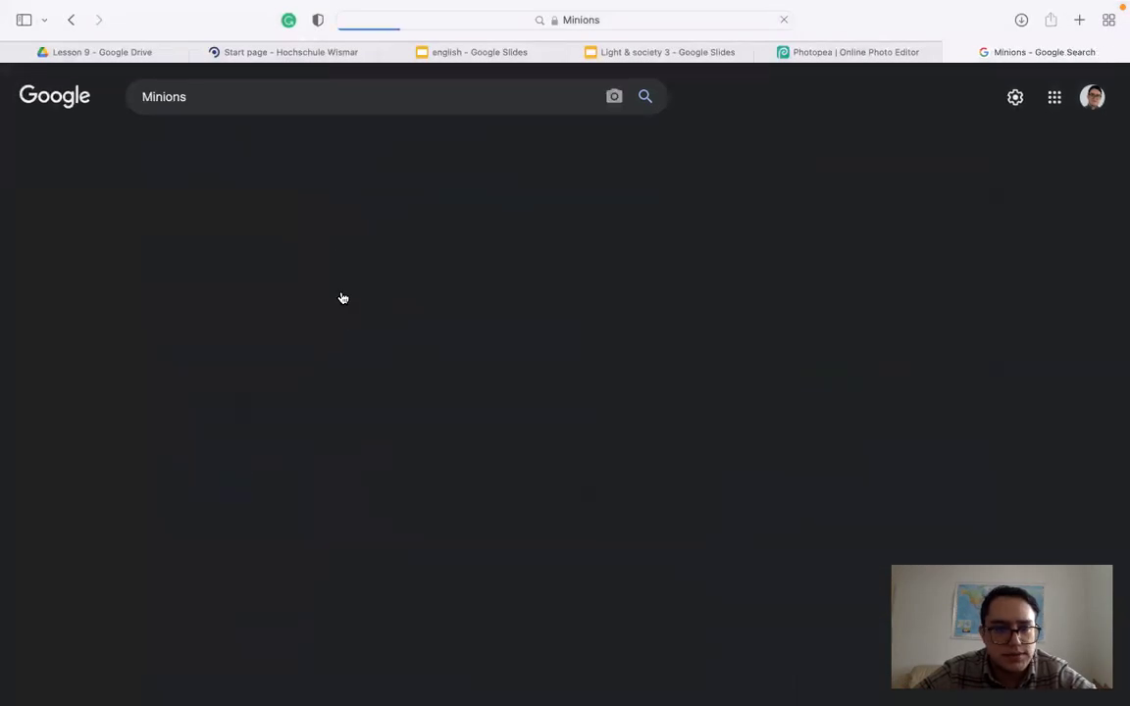
pyautogui.scroll(-1, 343, 298)
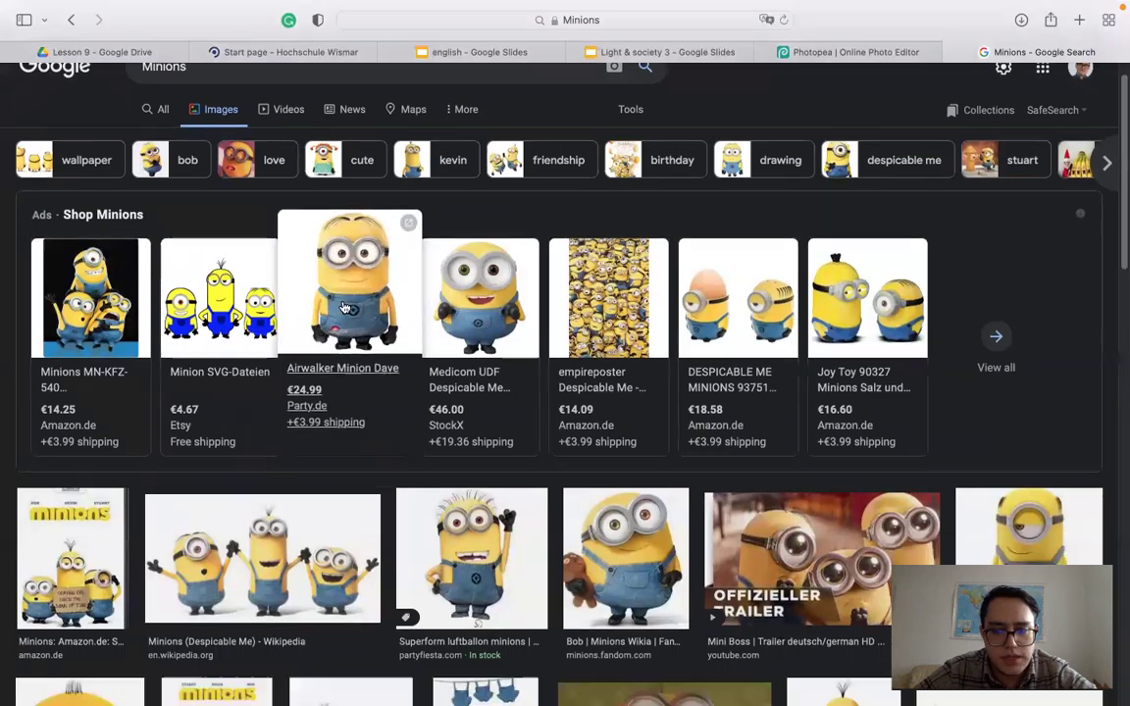
pyautogui.scroll(-5, 344, 308)
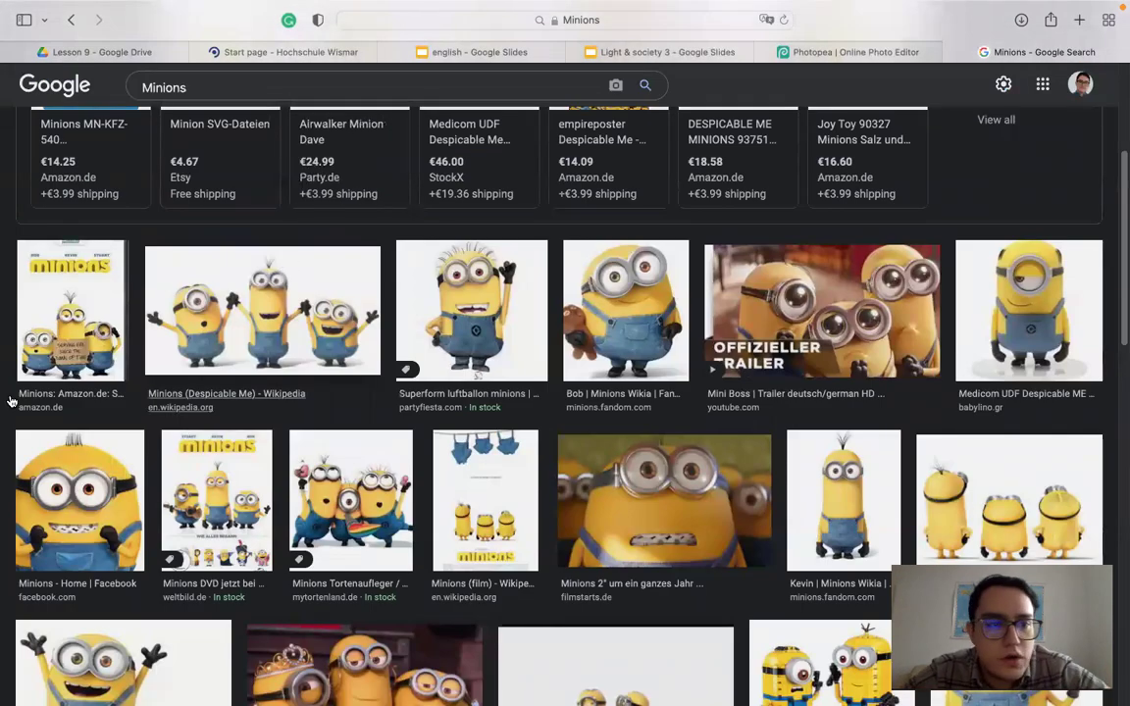
pyautogui.click(68, 309)
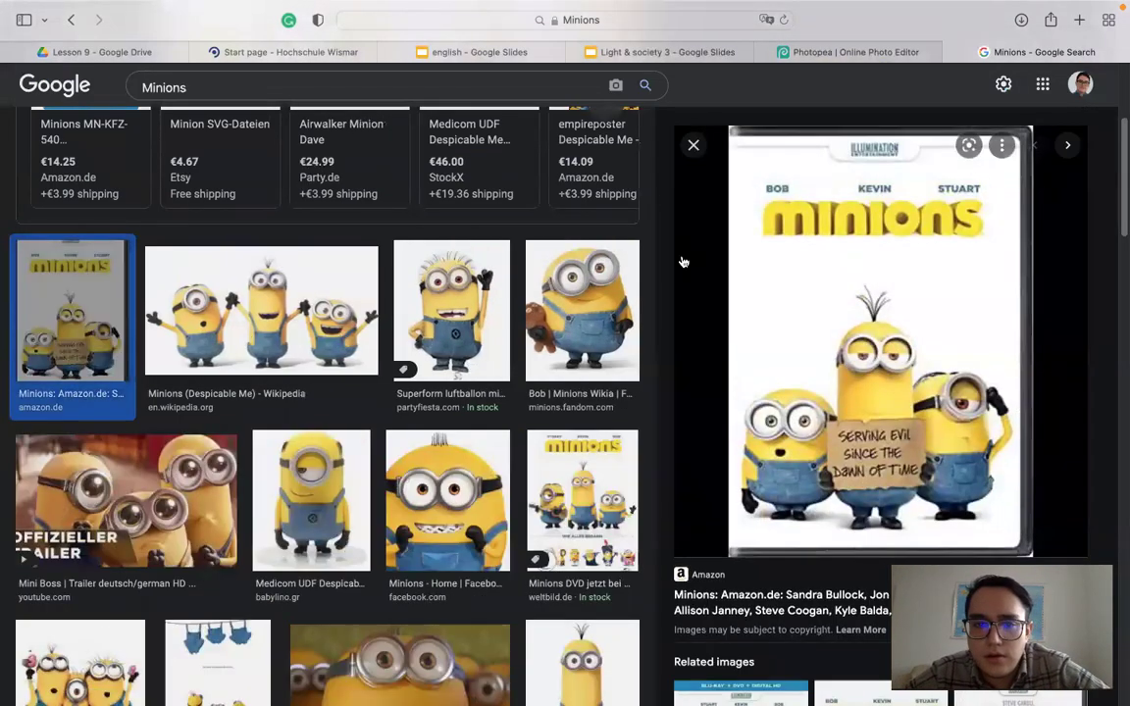
pyautogui.click(538, 459)
pyautogui.scroll(-5, 423, 465)
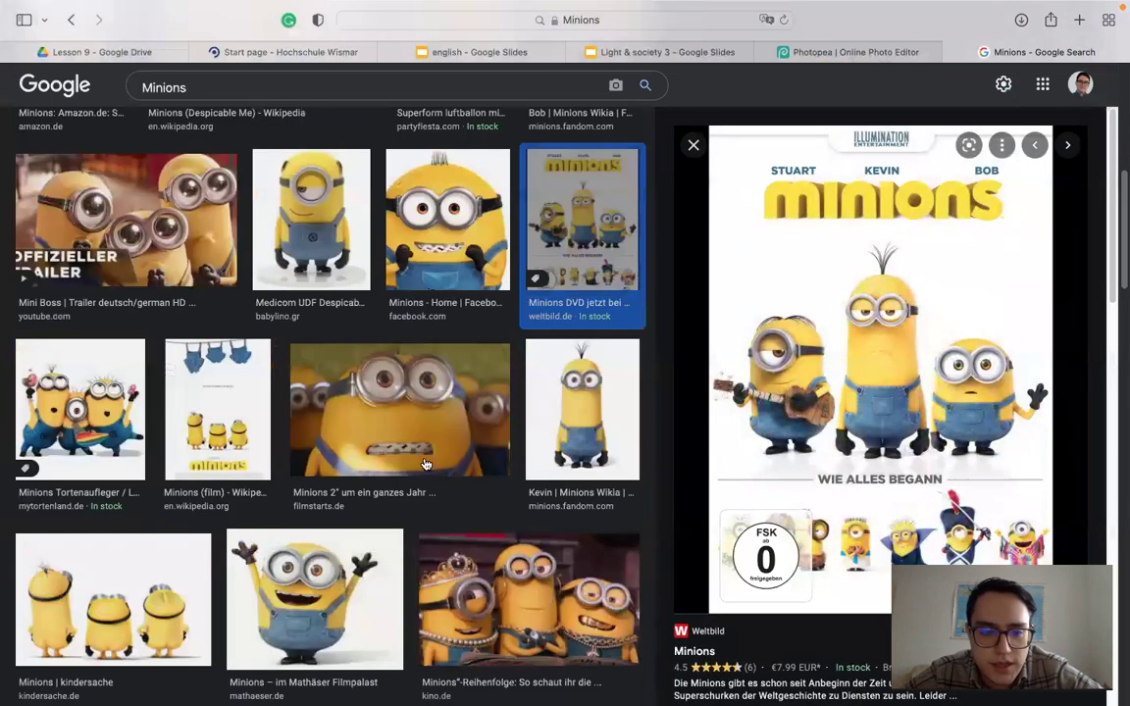
pyautogui.scroll(-10, 424, 464)
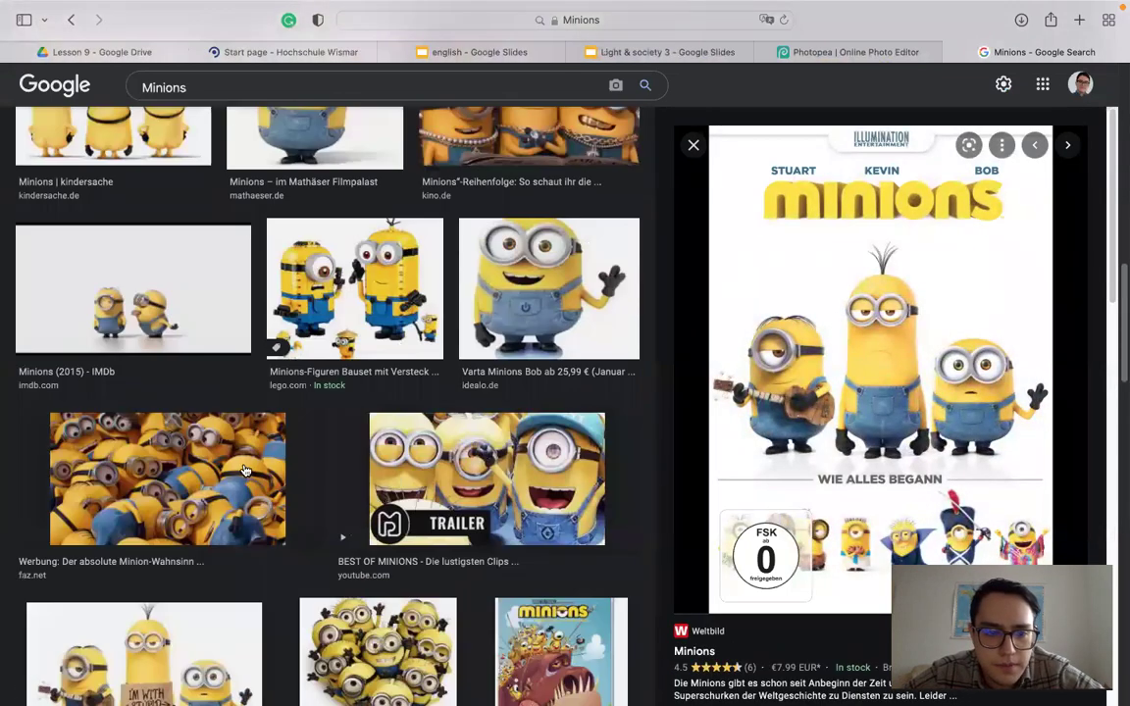
# Step: Preview more minion crowd pictures, then reopen the Amazon poster with three minions
pyautogui.click(245, 470)
pyautogui.scroll(-1, 516, 430)
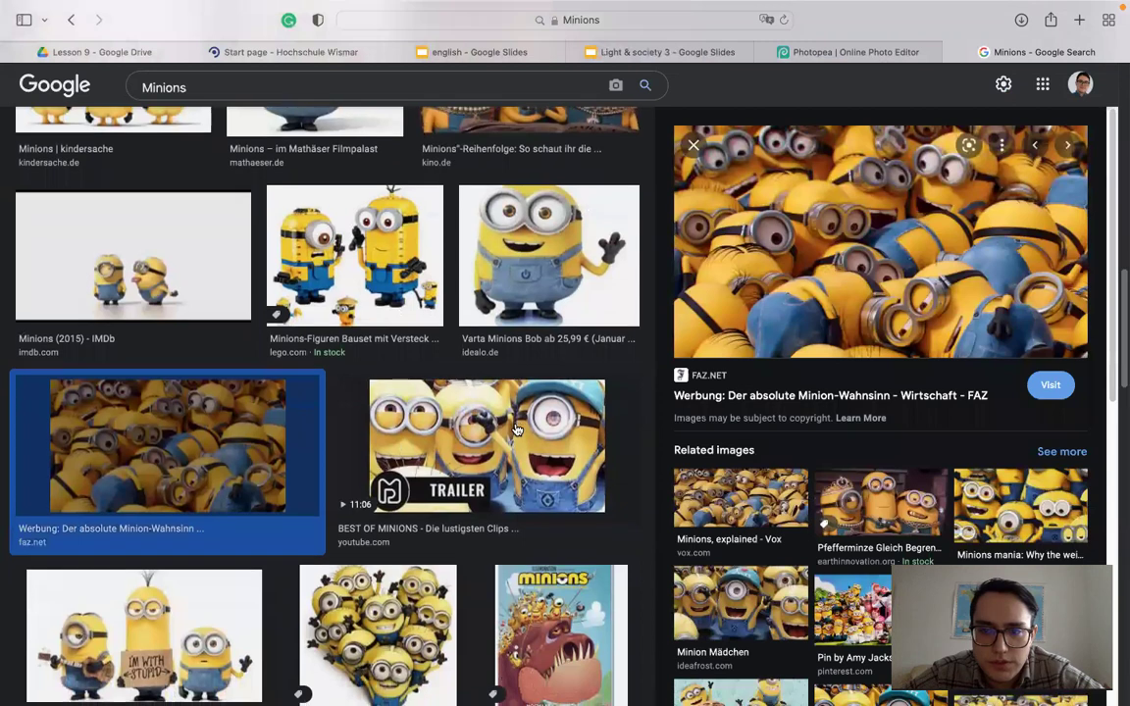
pyautogui.scroll(-2, 517, 429)
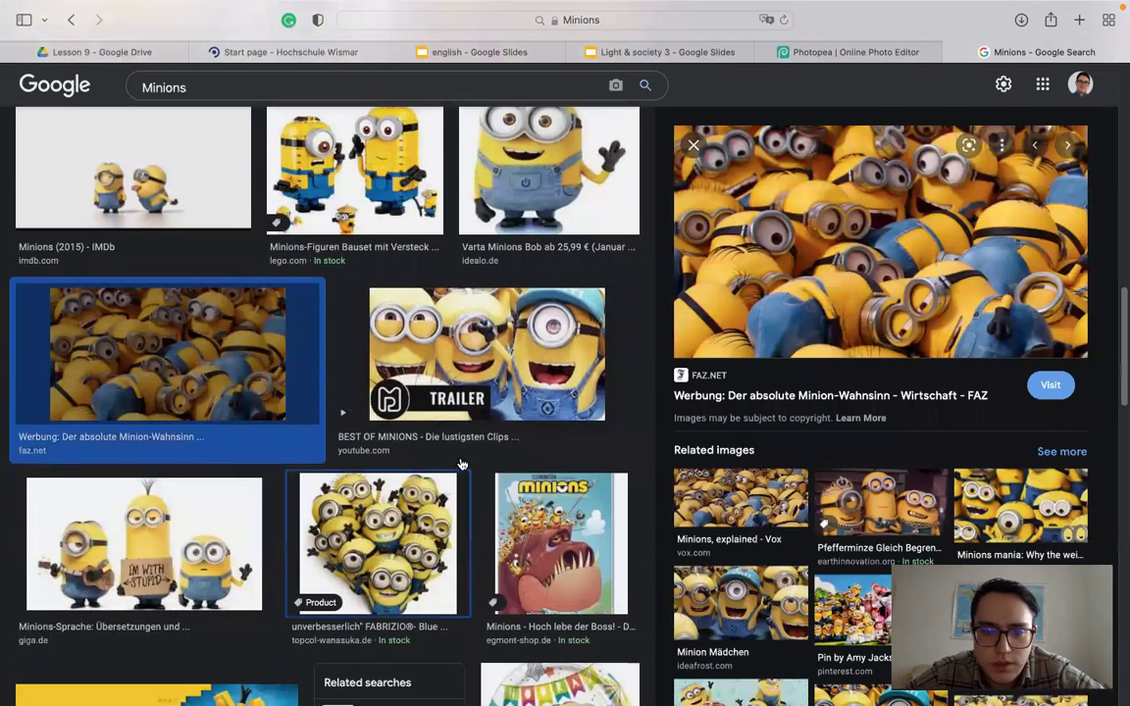
pyautogui.click(451, 490)
pyautogui.scroll(-2, 474, 429)
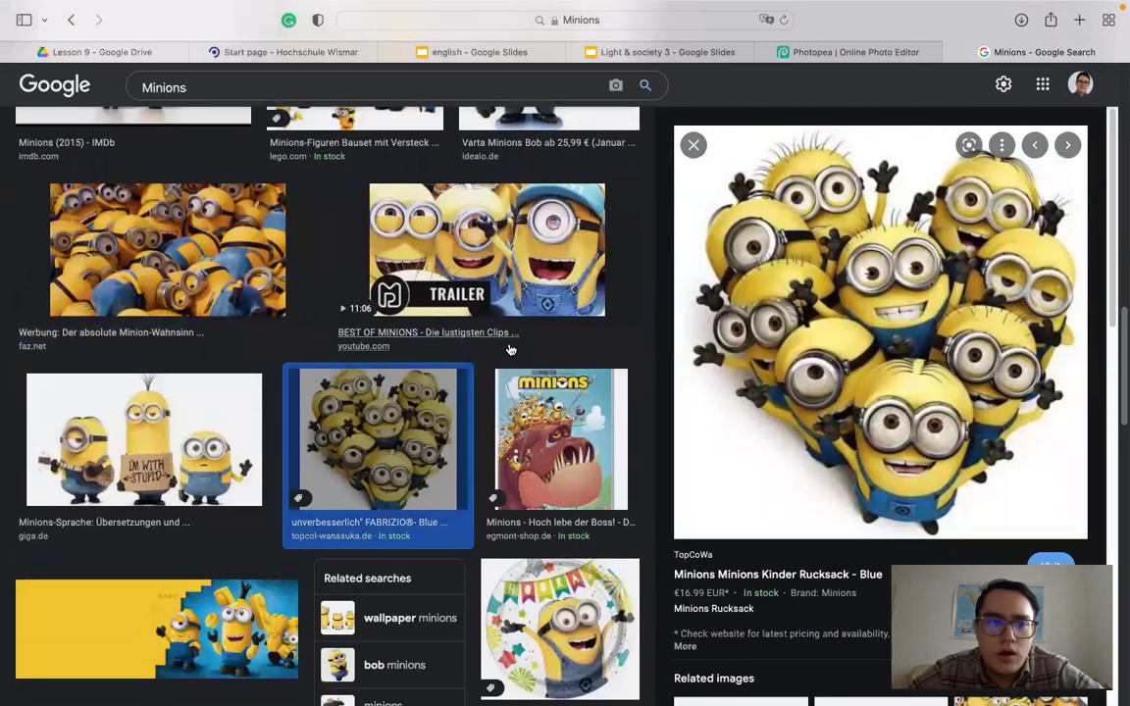
pyautogui.scroll(10, 510, 349)
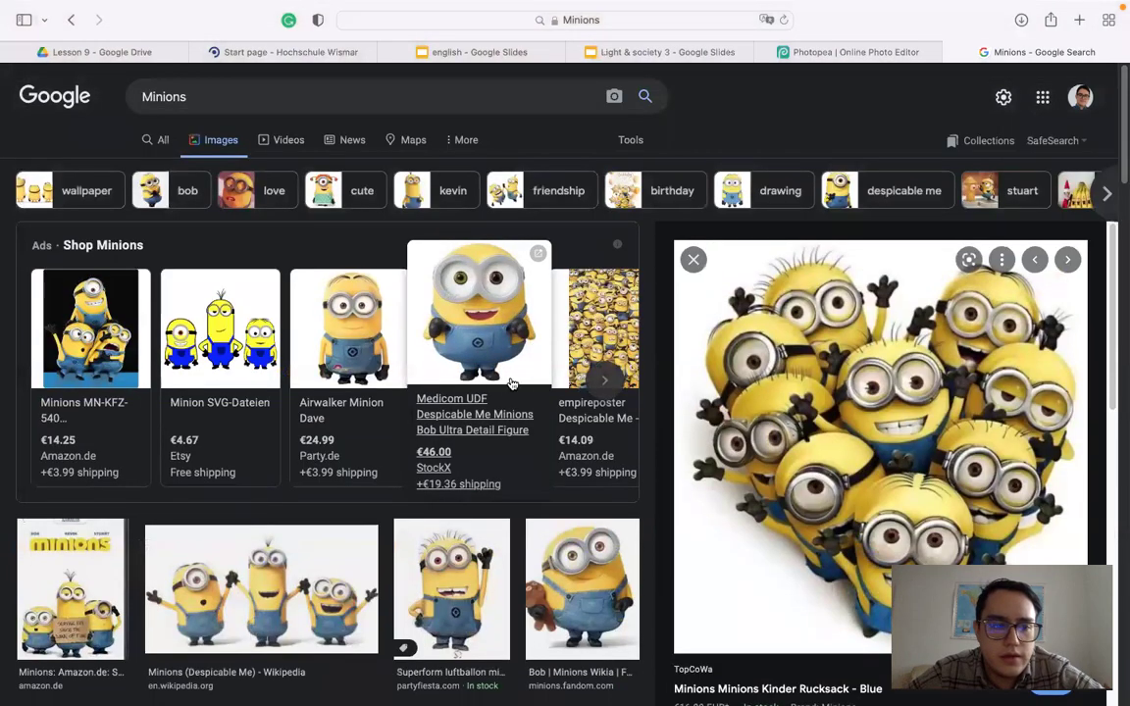
pyautogui.click(77, 573)
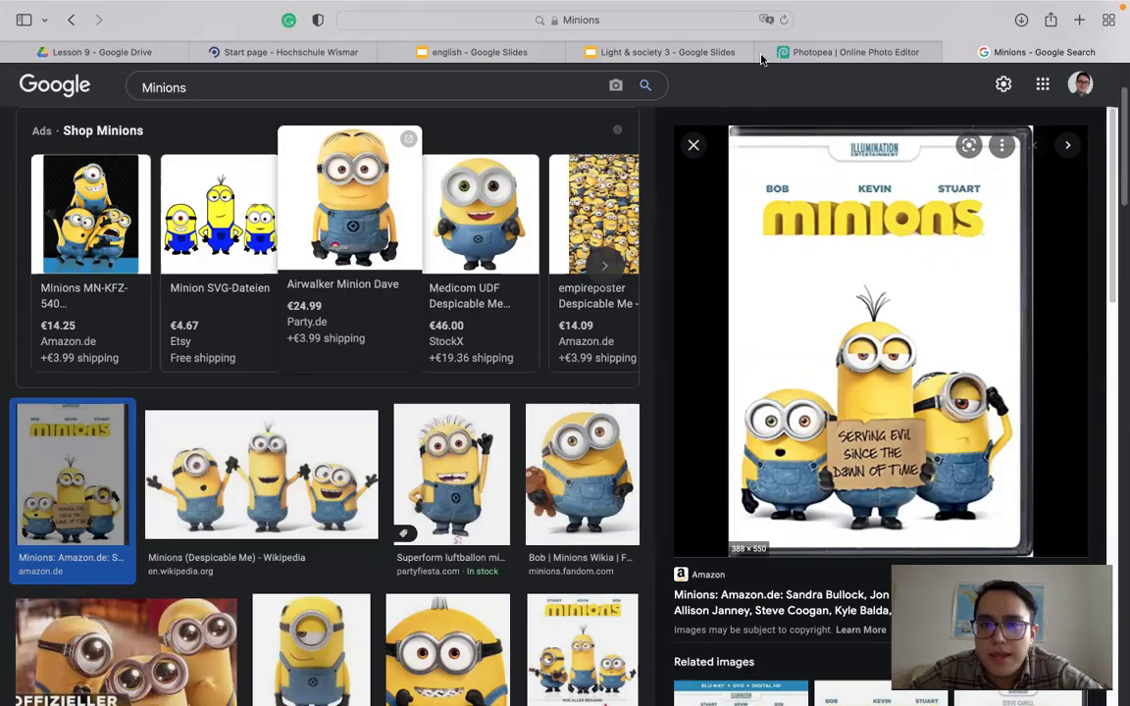
# Step: Back in Photopea, add a text layer reading 'Minions' on the canvas
pyautogui.click(843, 51)
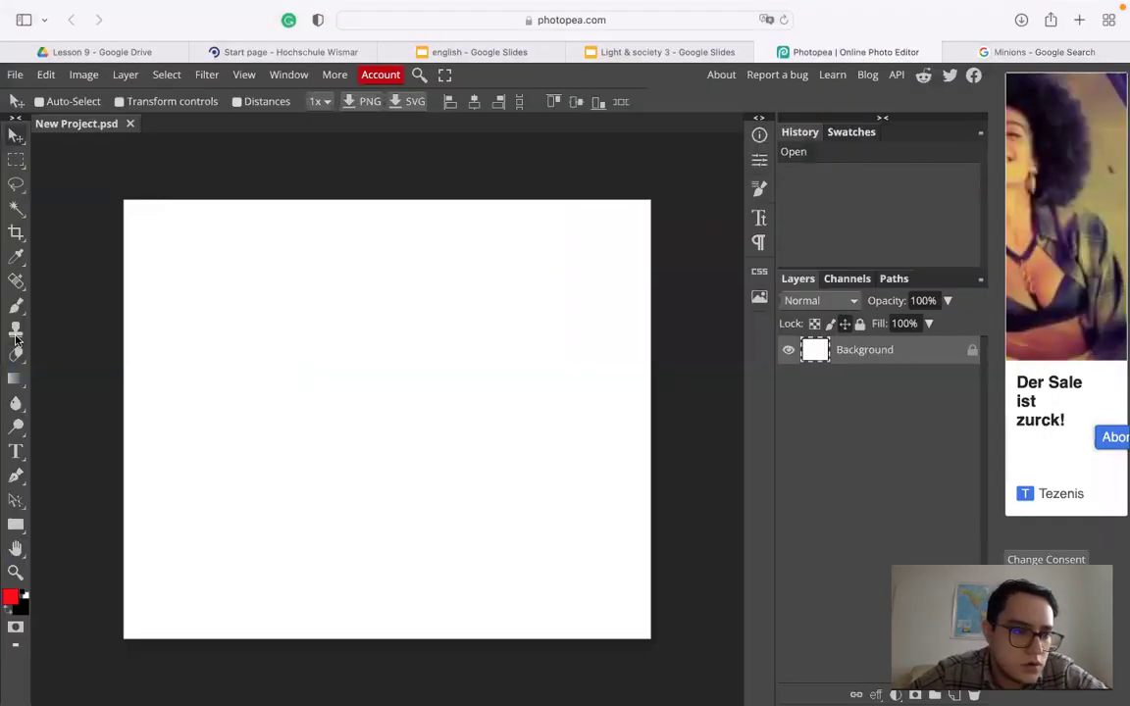
pyautogui.click(16, 452)
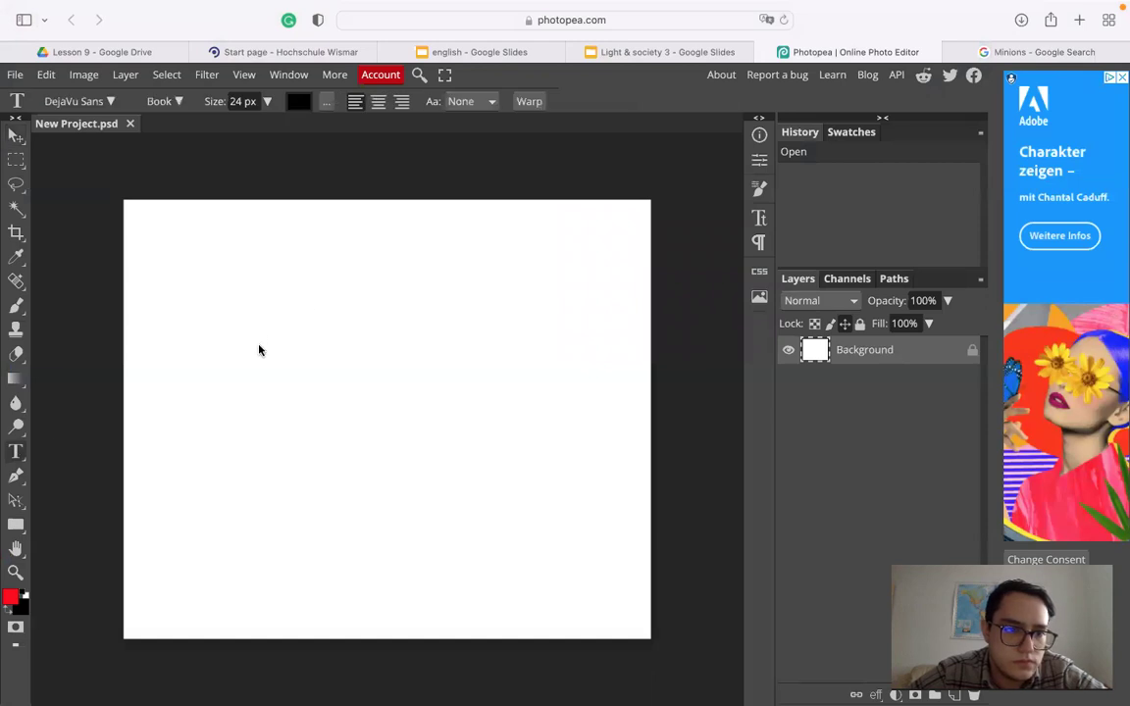
pyautogui.click(277, 341)
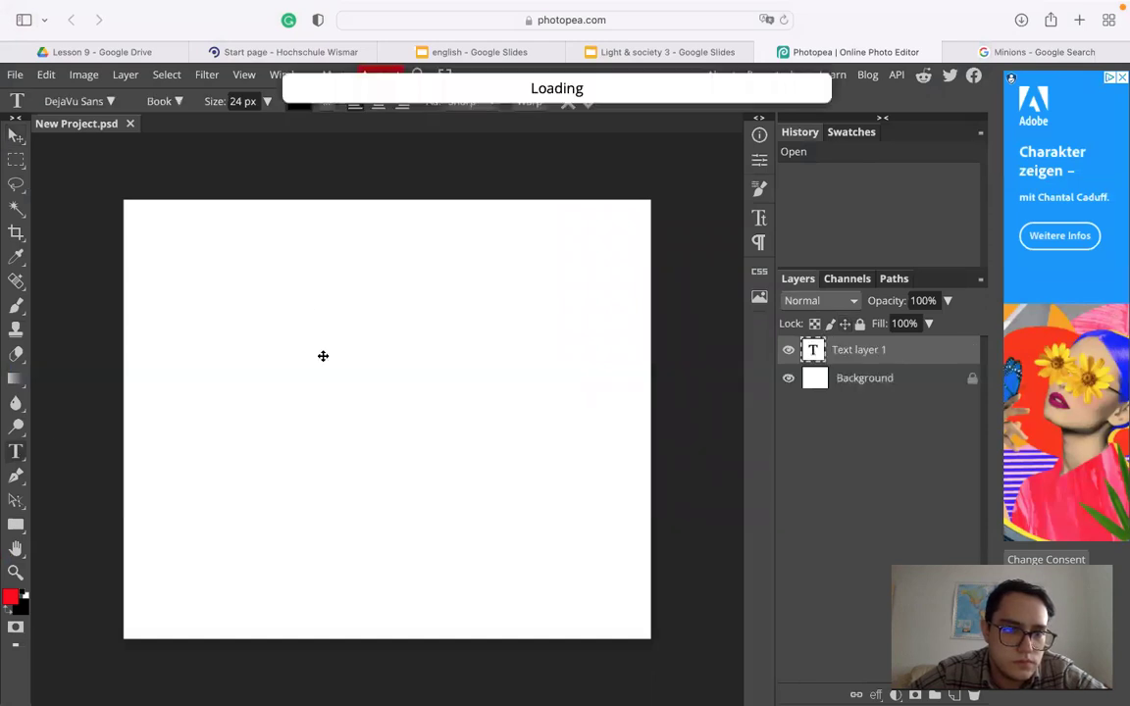
pyautogui.write('d')
pyautogui.press('BackSpace')
pyautogui.write('Mini')
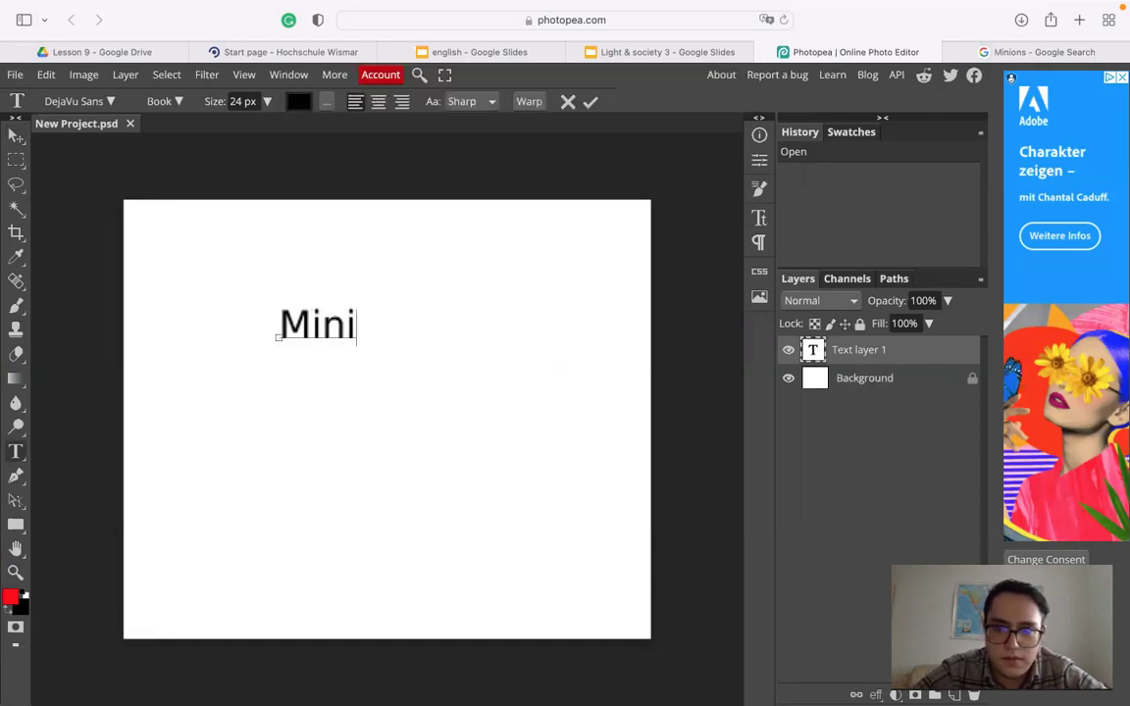
pyautogui.write('ons')
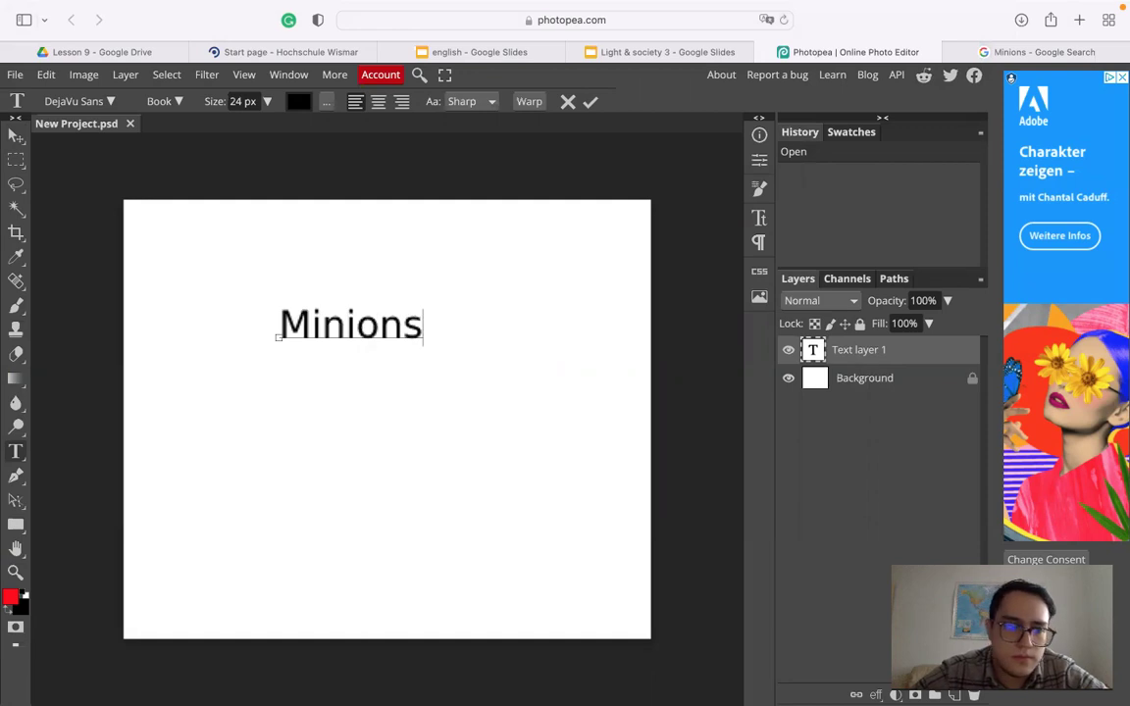
# Step: Drag the Minions text lower on the canvas and reopen it for editing
pyautogui.click(16, 135)
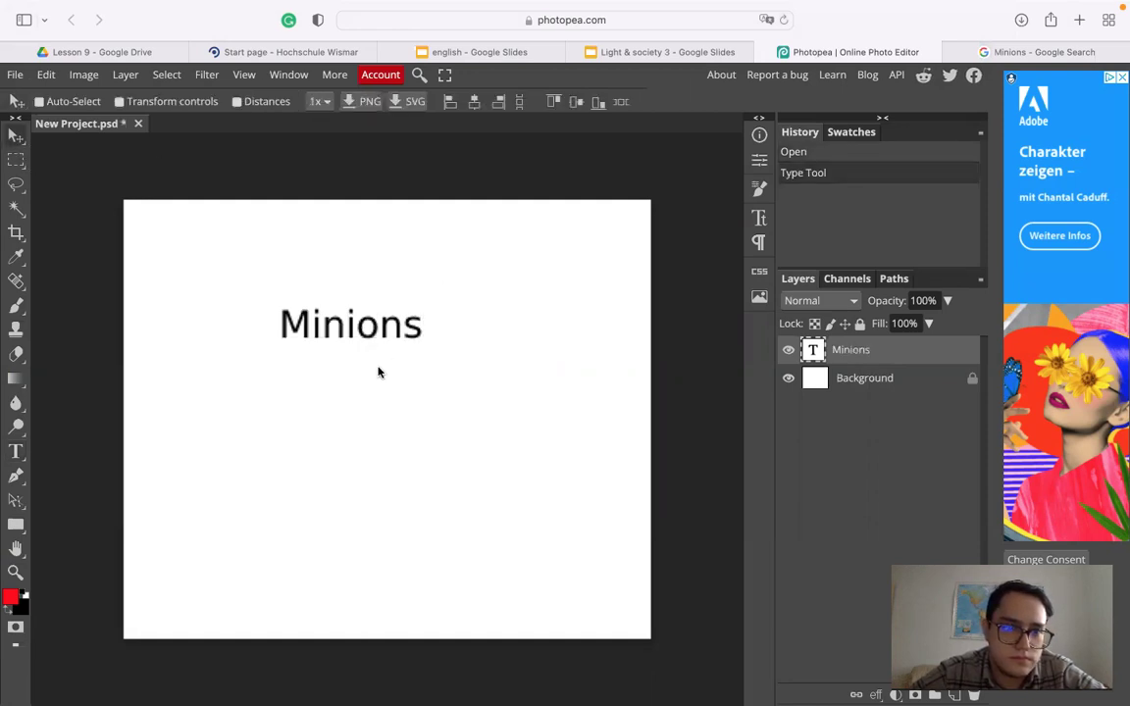
pyautogui.moveTo(397, 330); pyautogui.dragTo(425, 502)
pyautogui.click(15, 451)
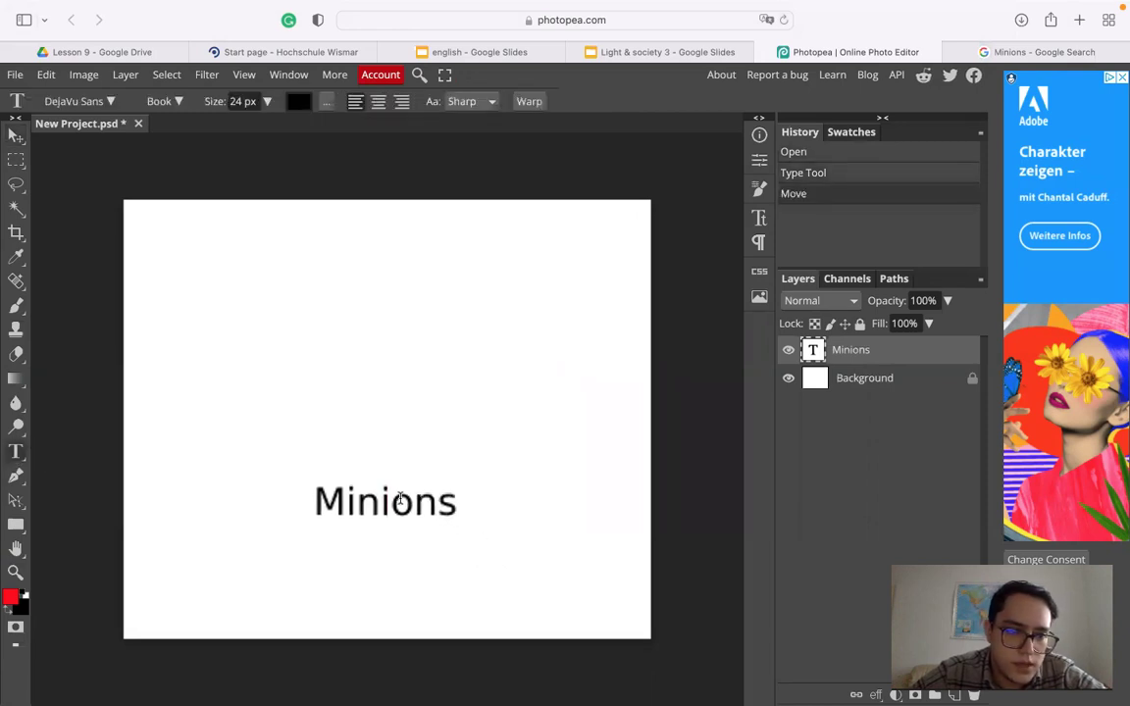
pyautogui.click(397, 502)
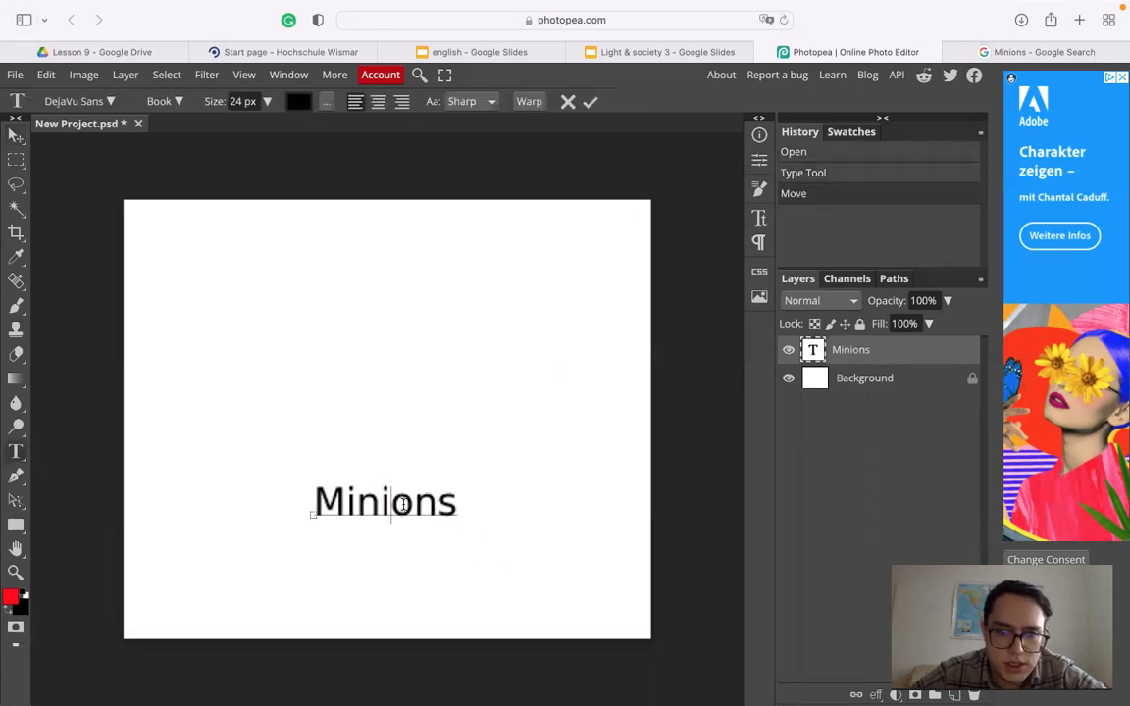
# Step: Colour the Minions text bright yellow (fff000)
pyautogui.doubleClick(402, 504)
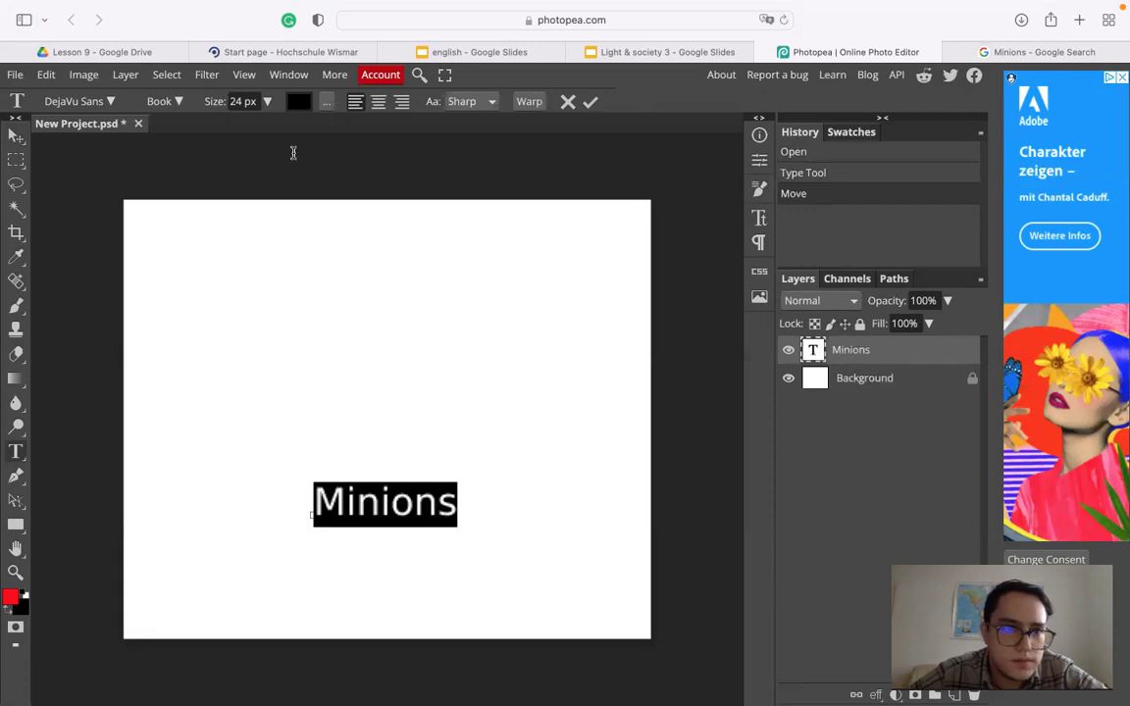
pyautogui.click(299, 103)
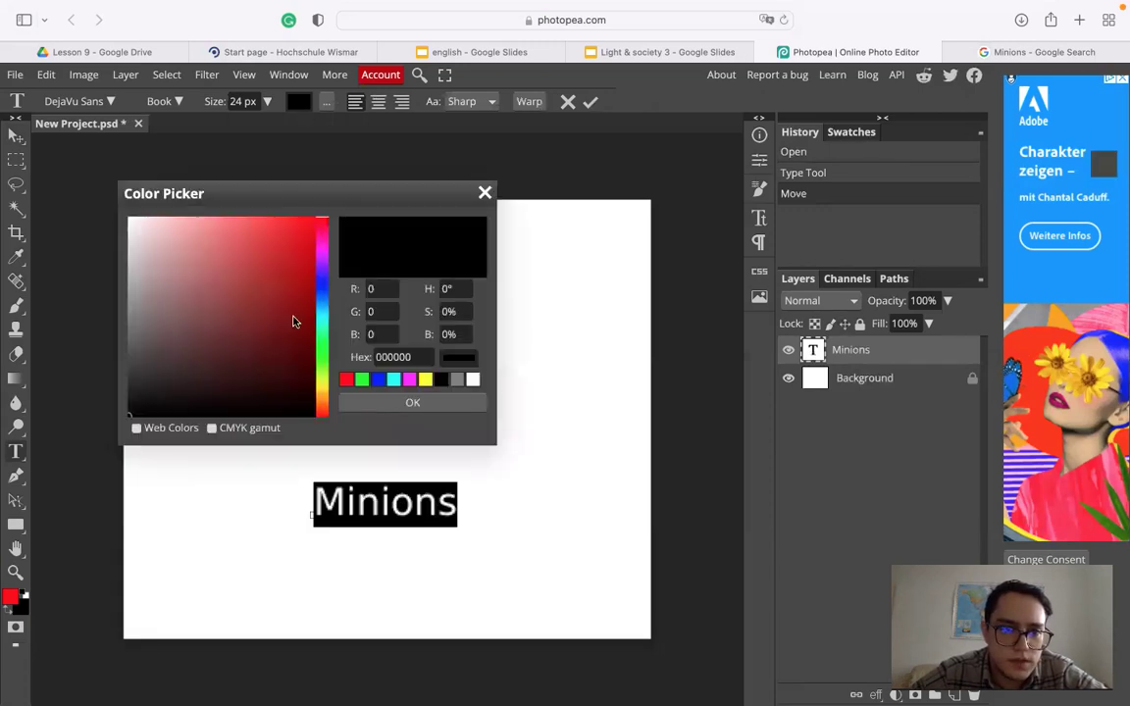
pyautogui.click(321, 390)
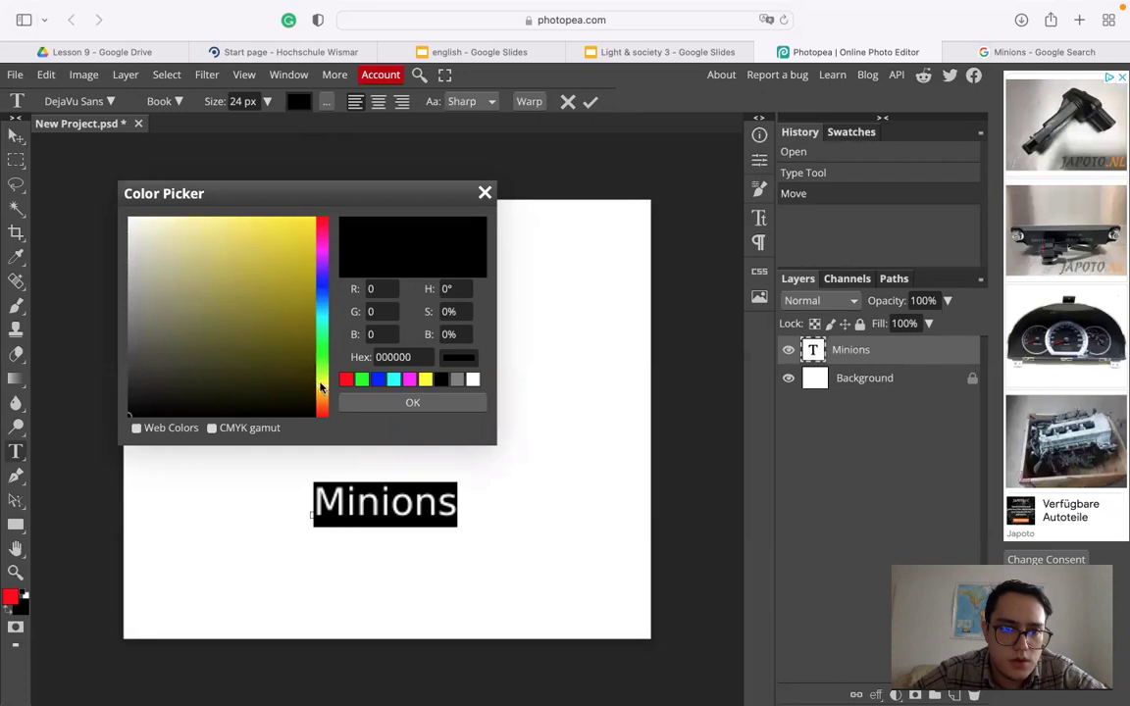
pyautogui.moveTo(312, 227); pyautogui.dragTo(338, 212)
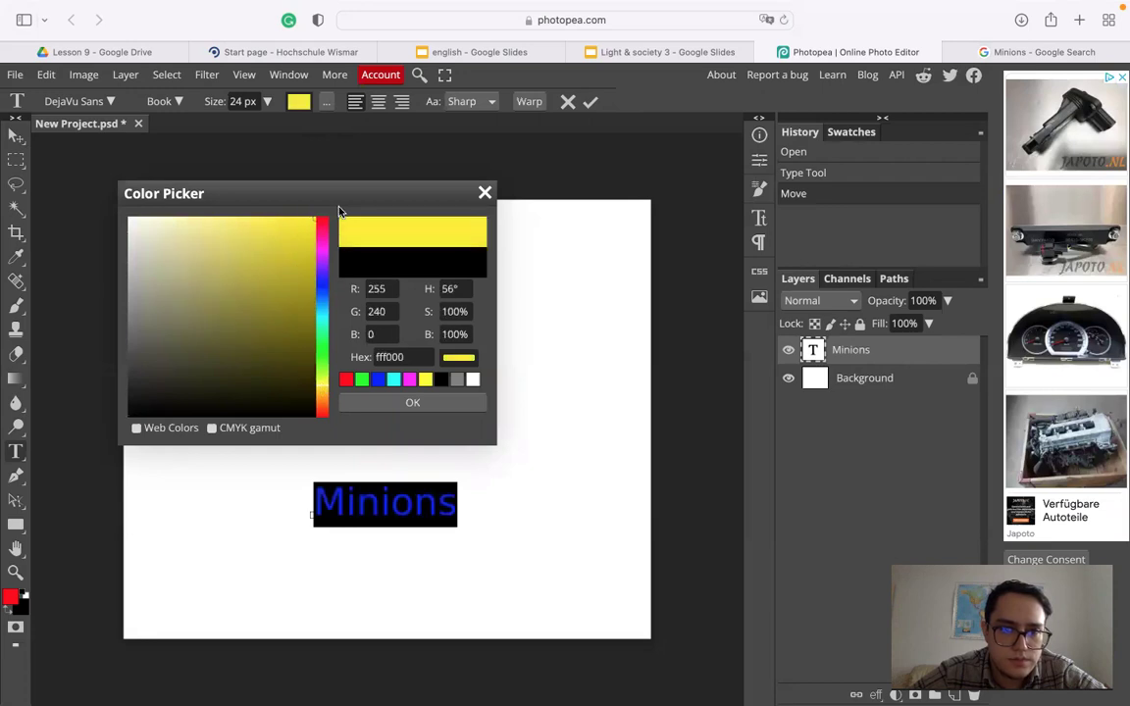
pyautogui.click(440, 405)
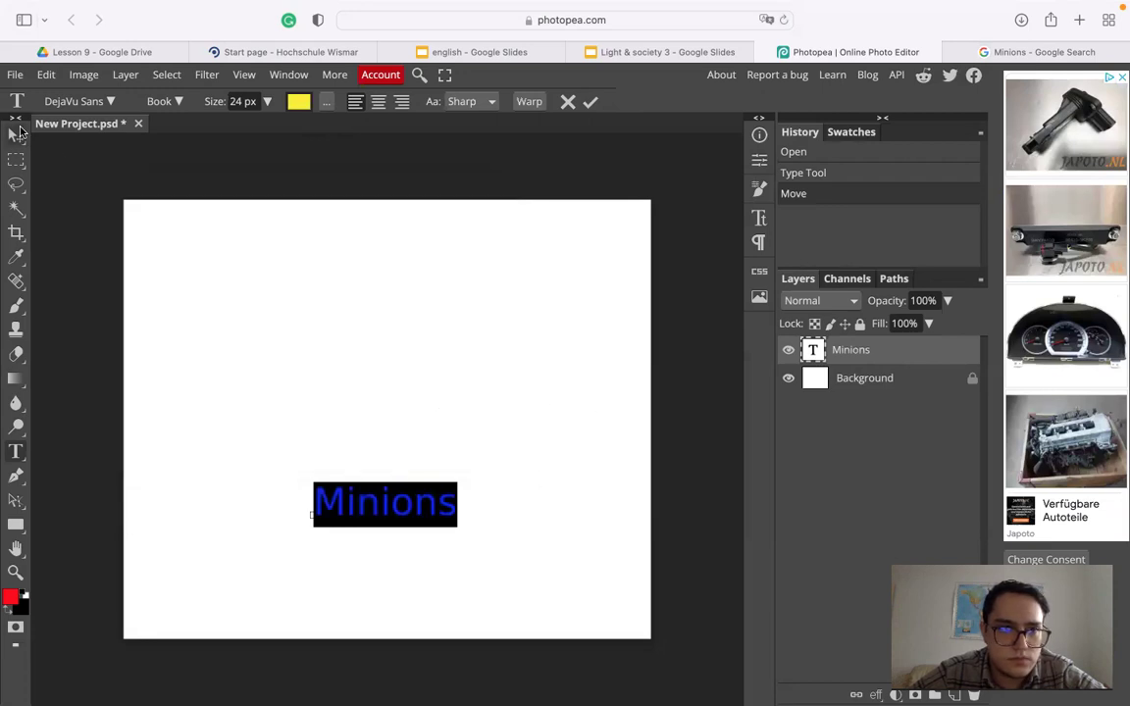
pyautogui.click(16, 136)
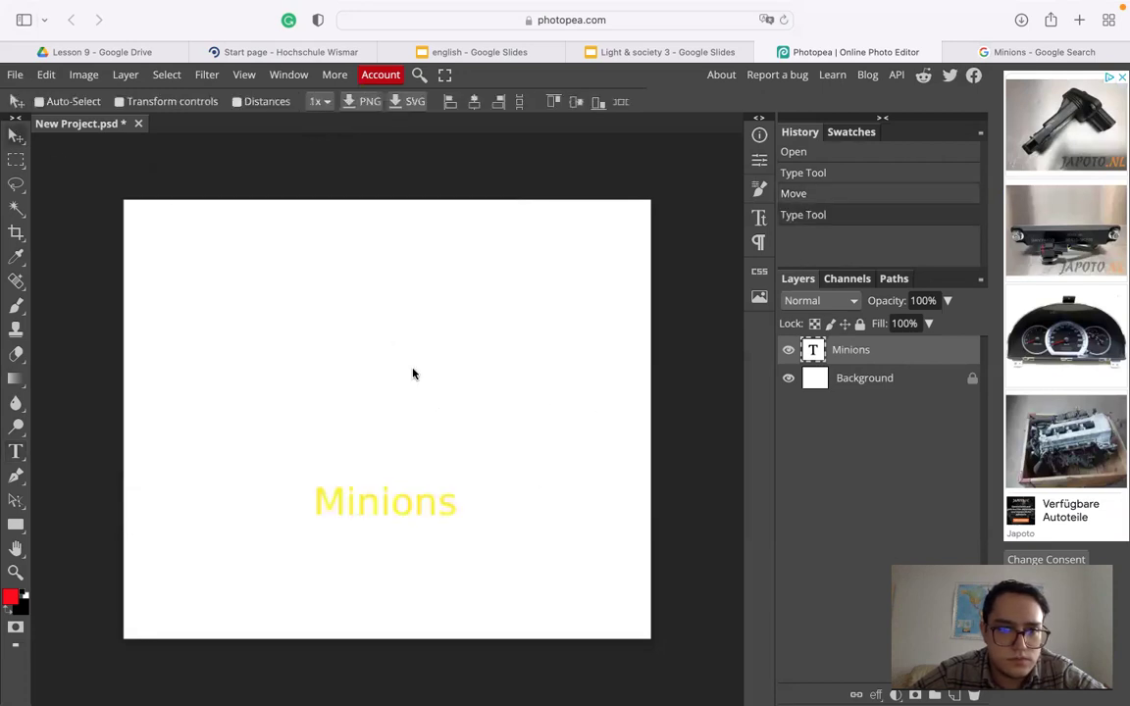
# Step: Change the Minions text font from DejaVu Sans to FORQUE
pyautogui.click(15, 451)
pyautogui.click(391, 500)
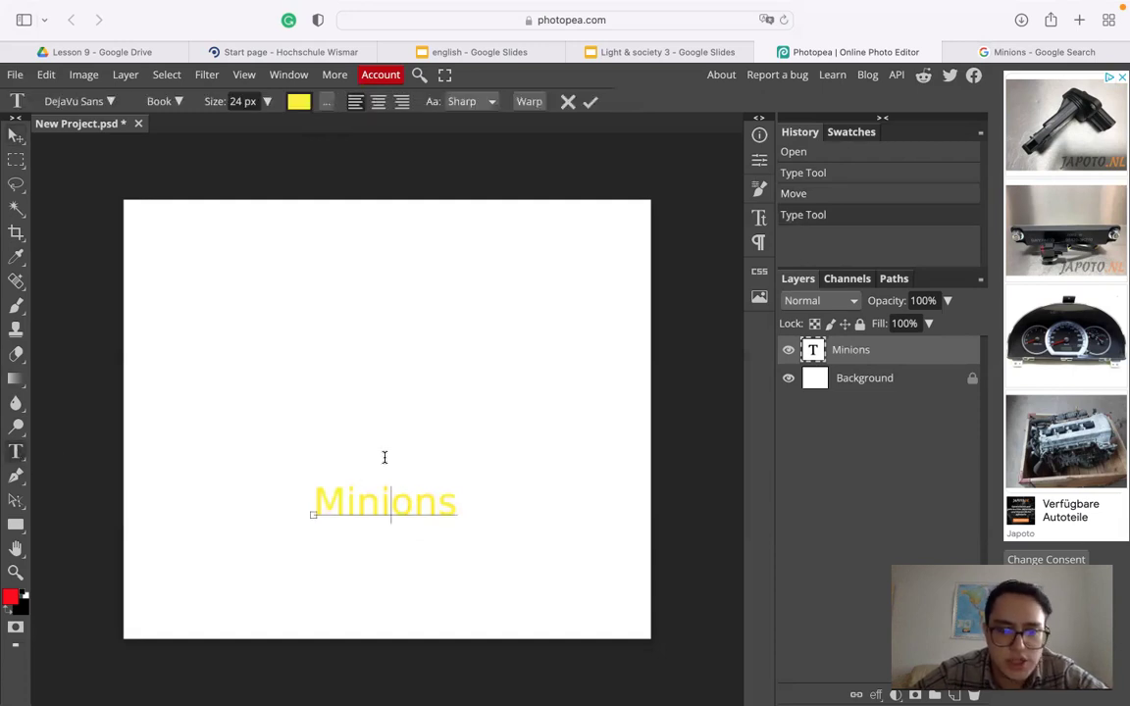
pyautogui.press('super+a')
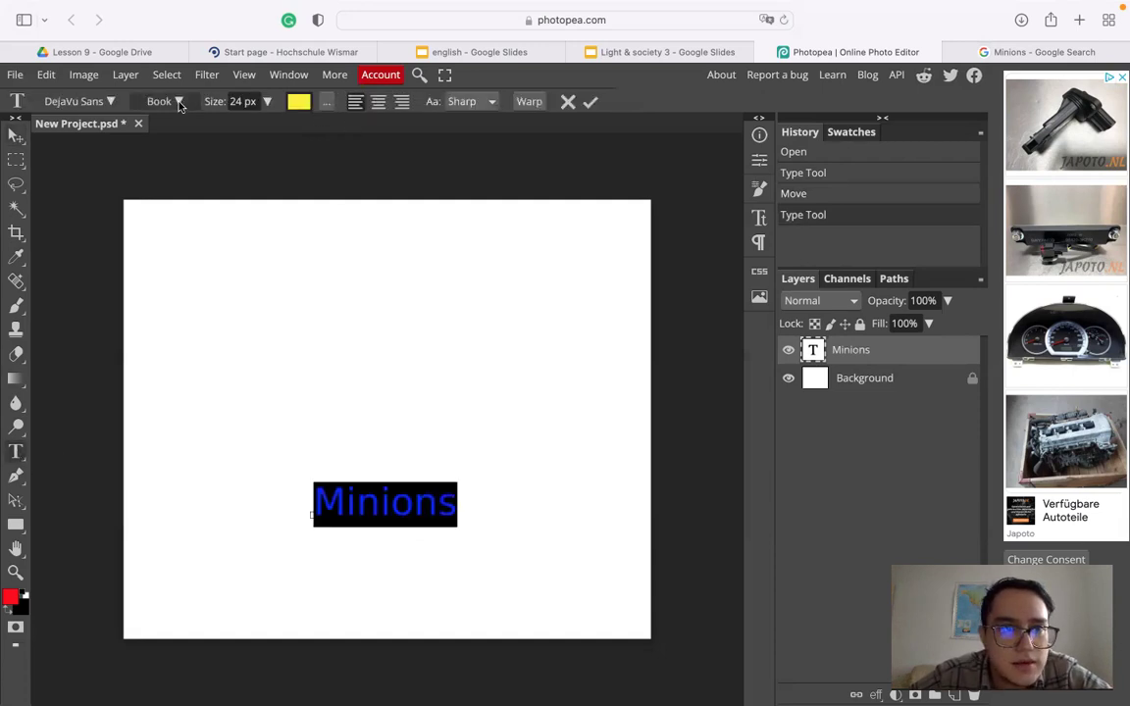
pyautogui.click(180, 104)
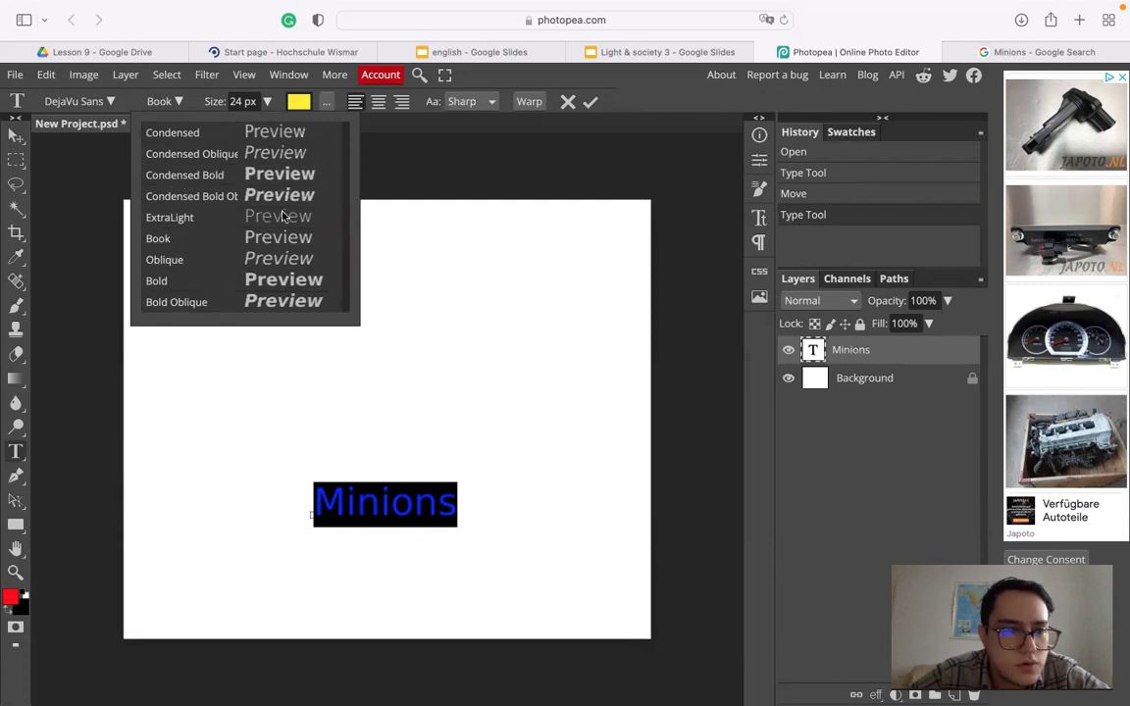
pyautogui.click(87, 102)
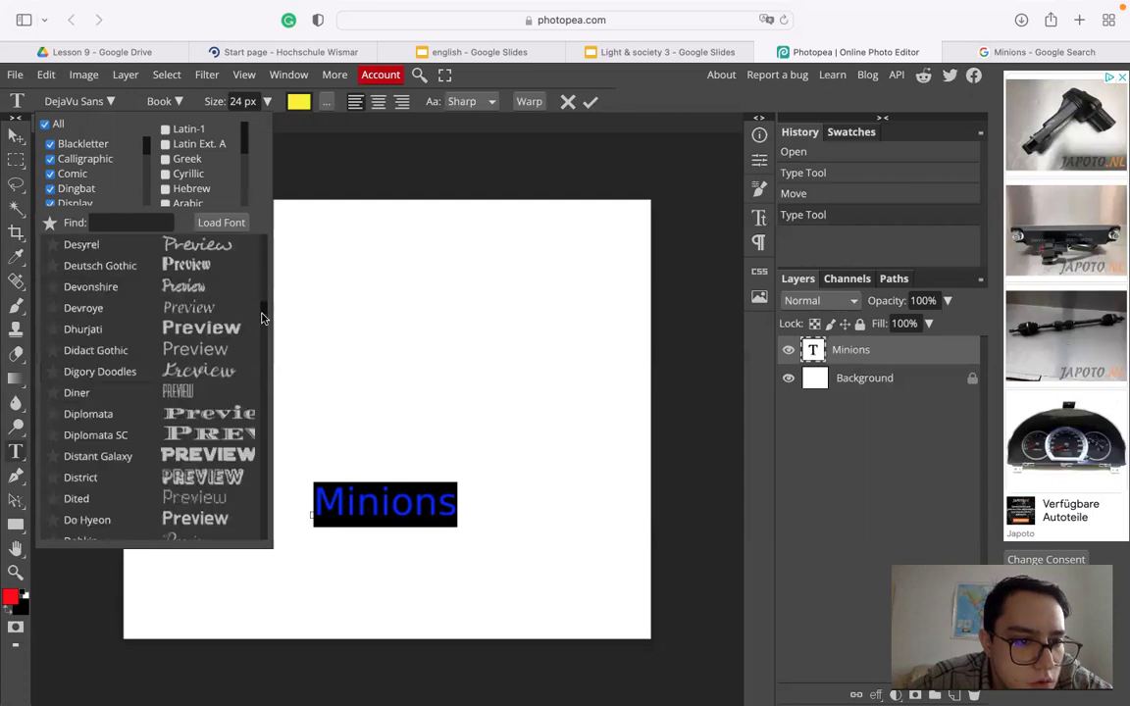
pyautogui.moveTo(262, 317); pyautogui.dragTo(266, 326)
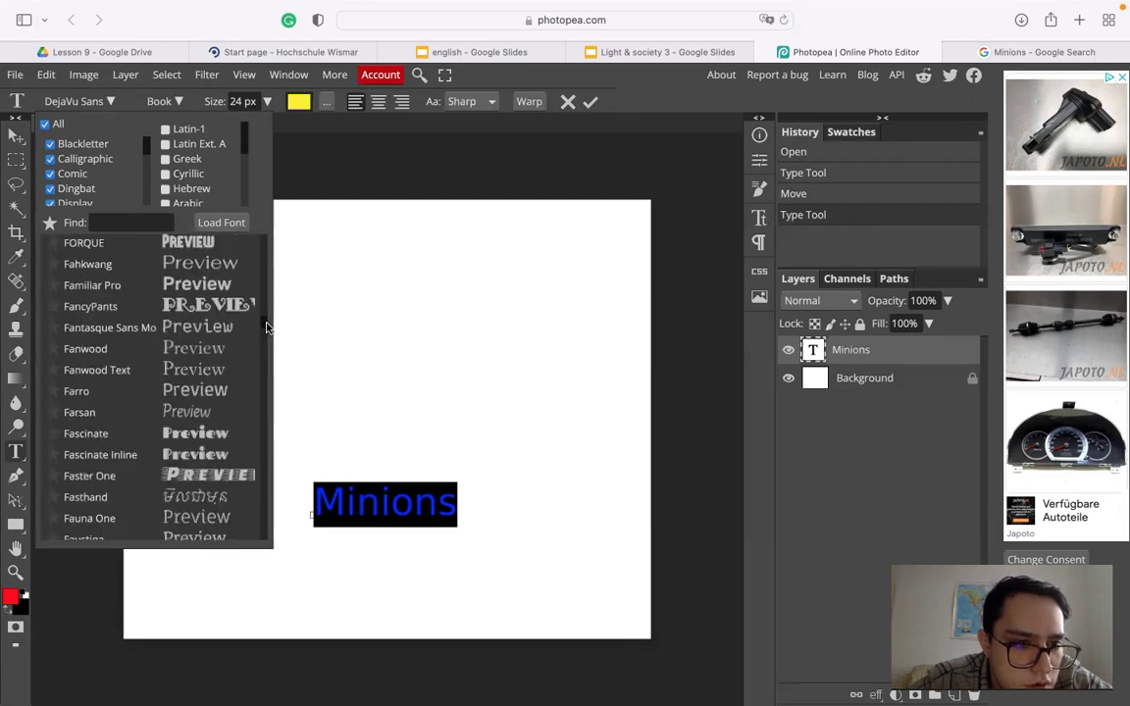
pyautogui.click(226, 251)
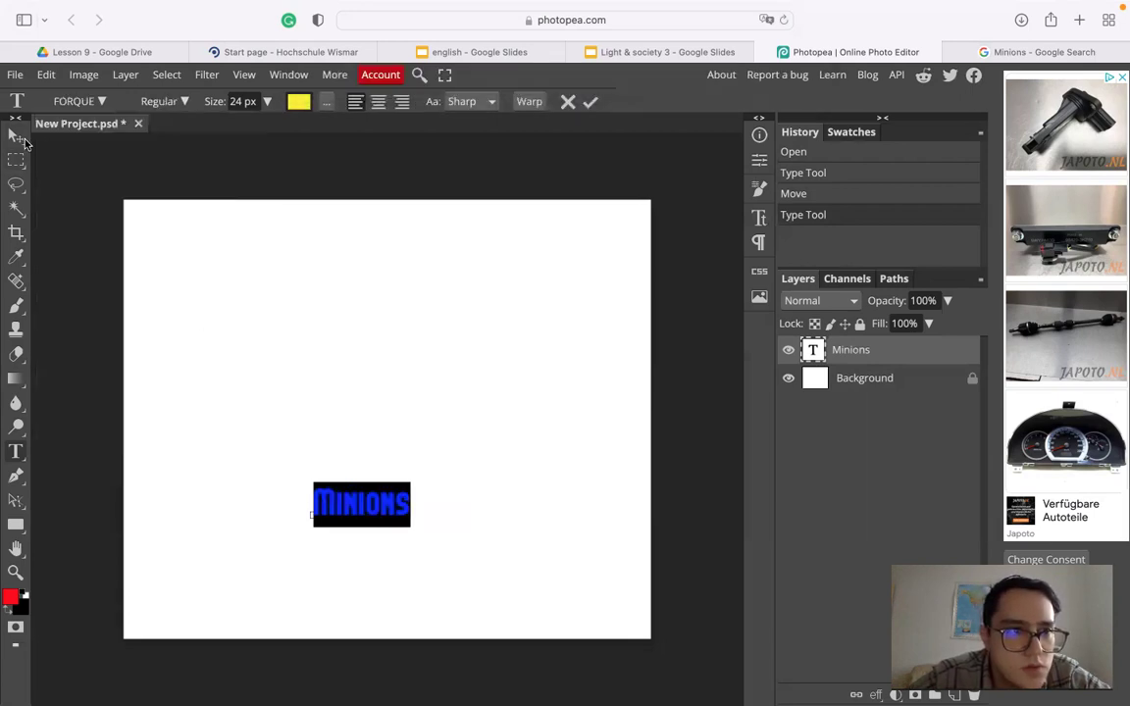
# Step: Commit the FORQUE text and nudge the Minions title slightly upward
pyautogui.click(335, 508)
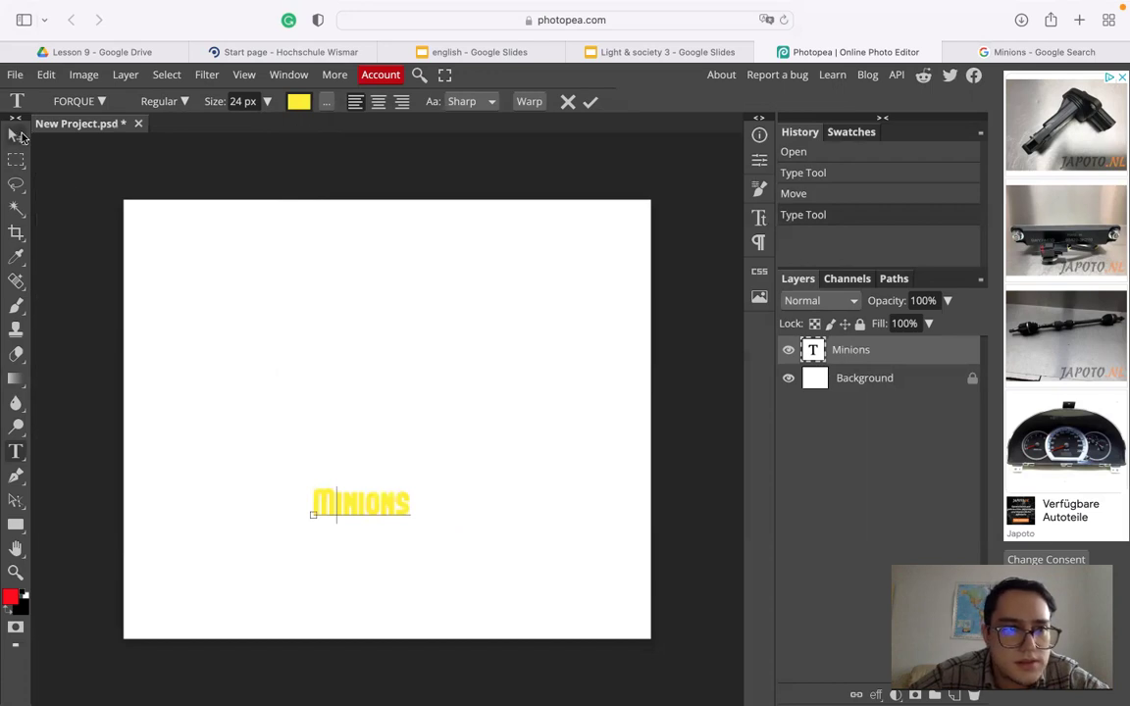
pyautogui.click(17, 136)
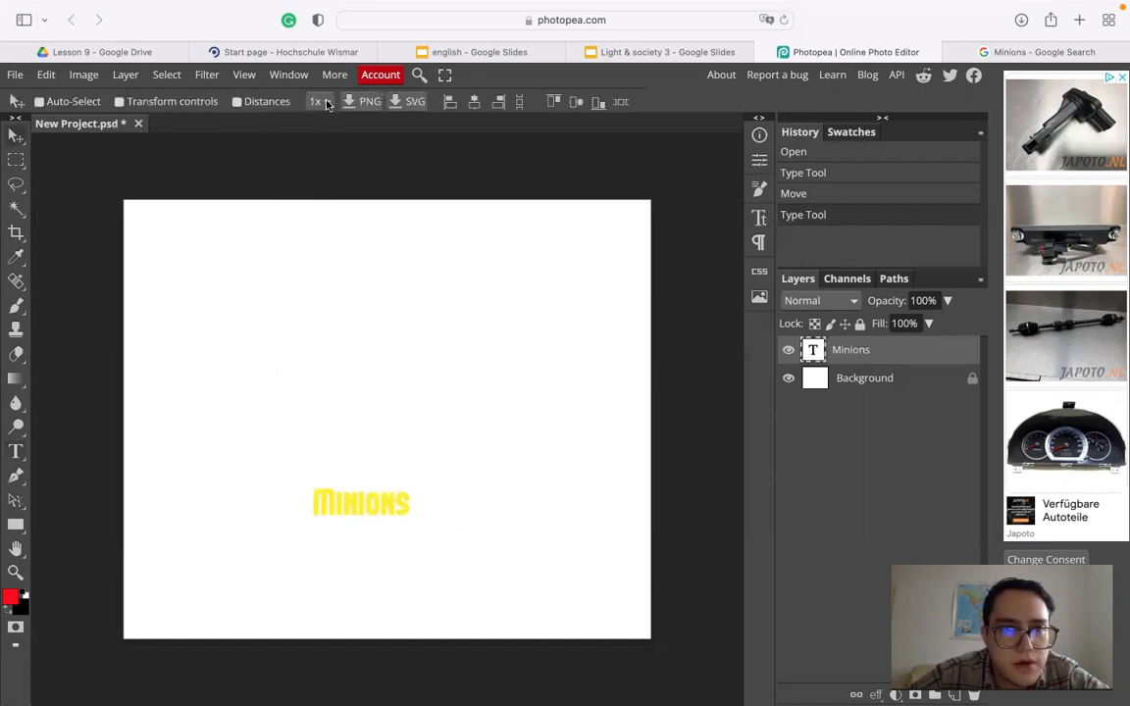
pyautogui.moveTo(397, 443)
pyautogui.mouseDown()
pyautogui.moveTo(381, 487)
pyautogui.moveTo(397, 429)
pyautogui.mouseUp()
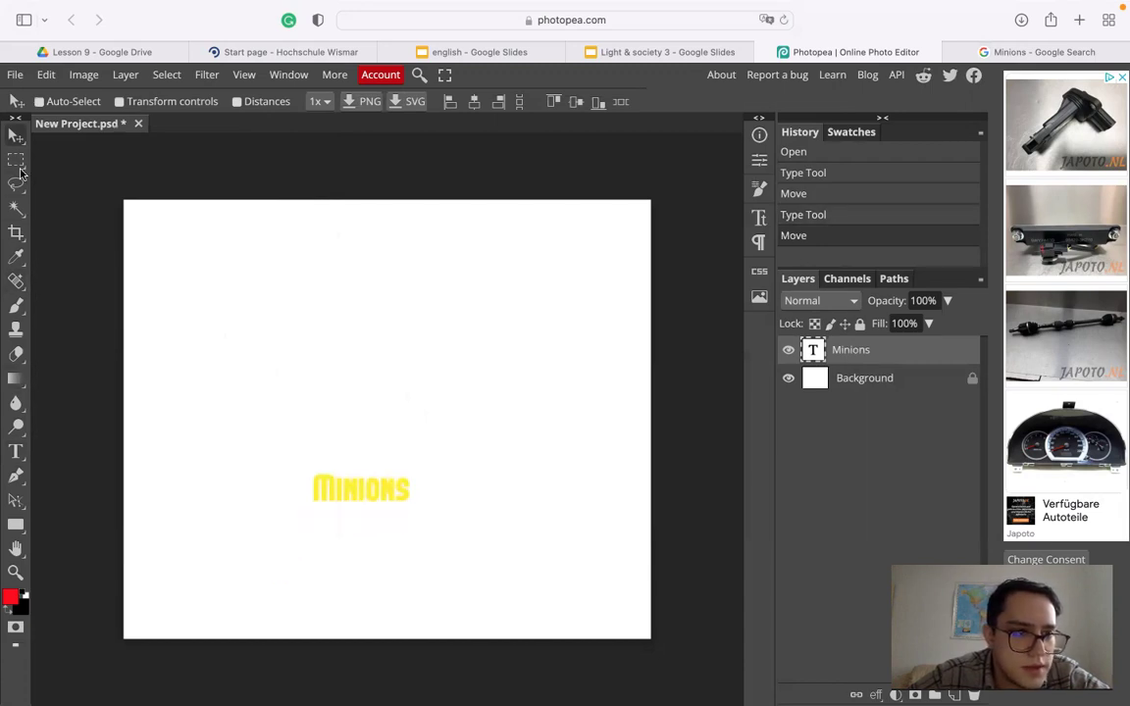
# Step: Enlarge the Minions title to 72 px and move it near the top of the canvas
pyautogui.press('t')
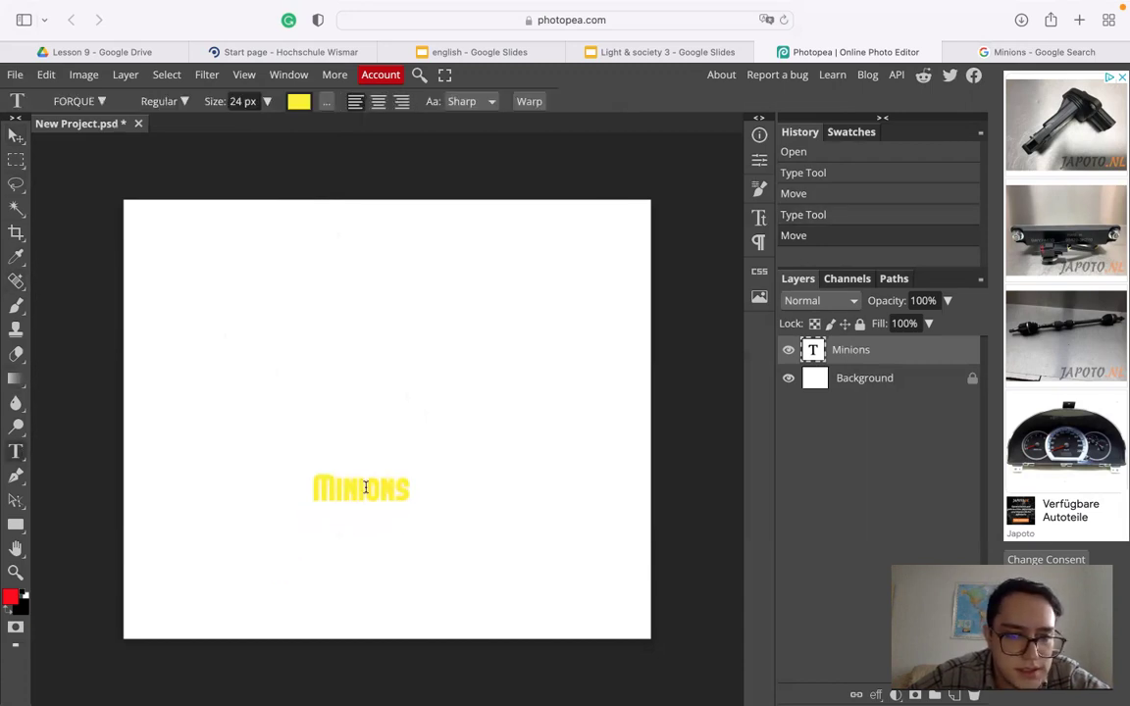
pyautogui.click(369, 487)
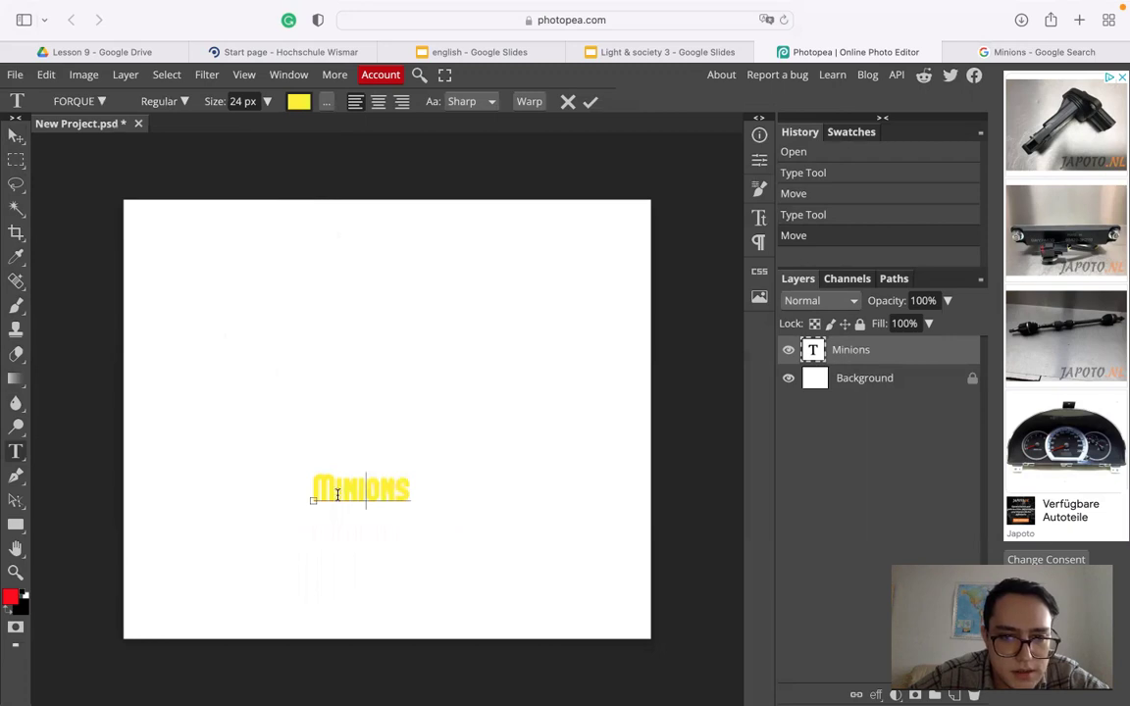
pyautogui.moveTo(337, 494); pyautogui.dragTo(409, 490)
pyautogui.moveTo(320, 490); pyautogui.dragTo(318, 452)
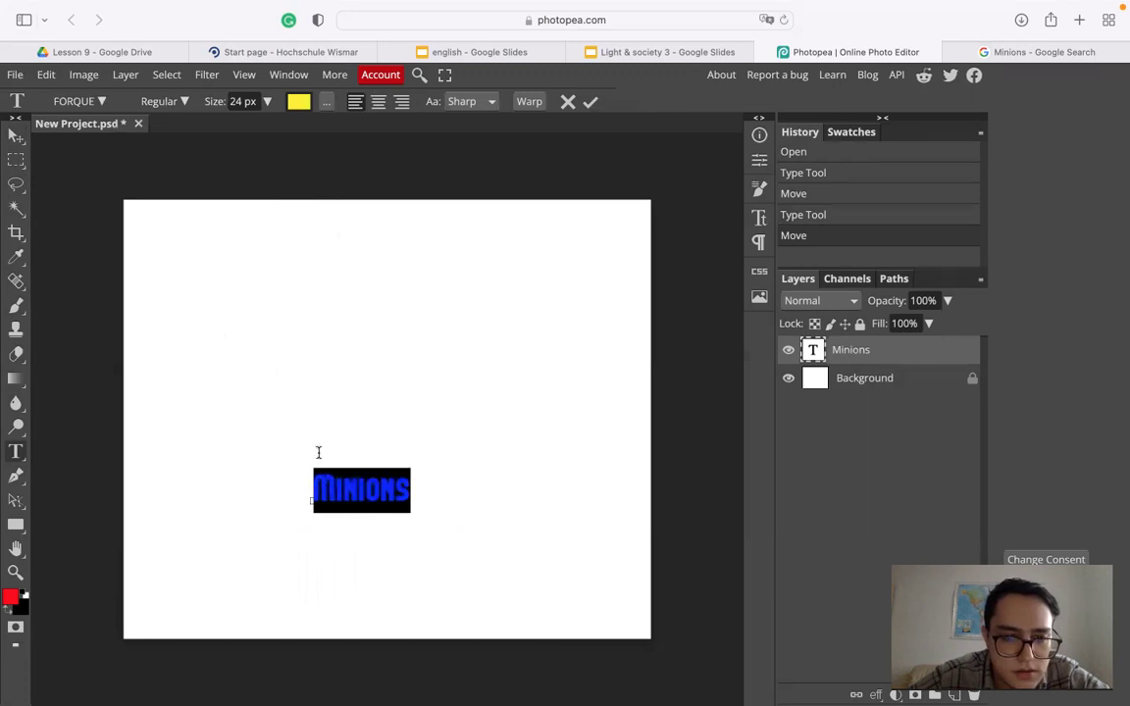
pyautogui.click(266, 102)
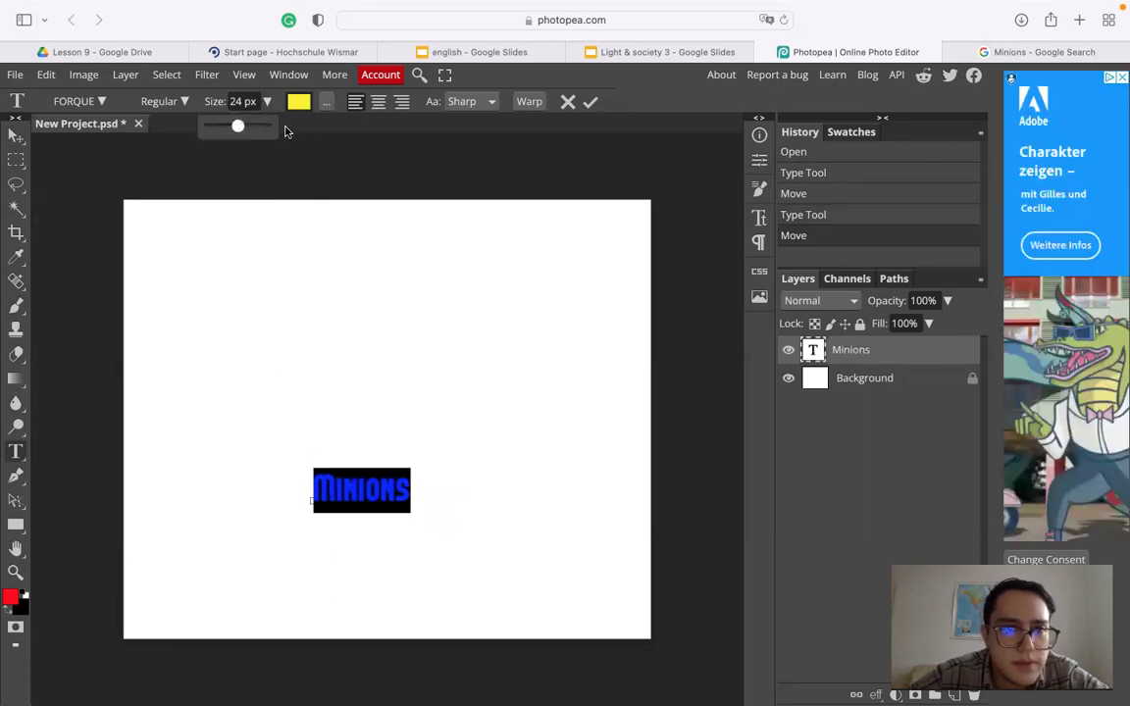
pyautogui.moveTo(261, 127); pyautogui.dragTo(253, 123)
pyautogui.click(15, 136)
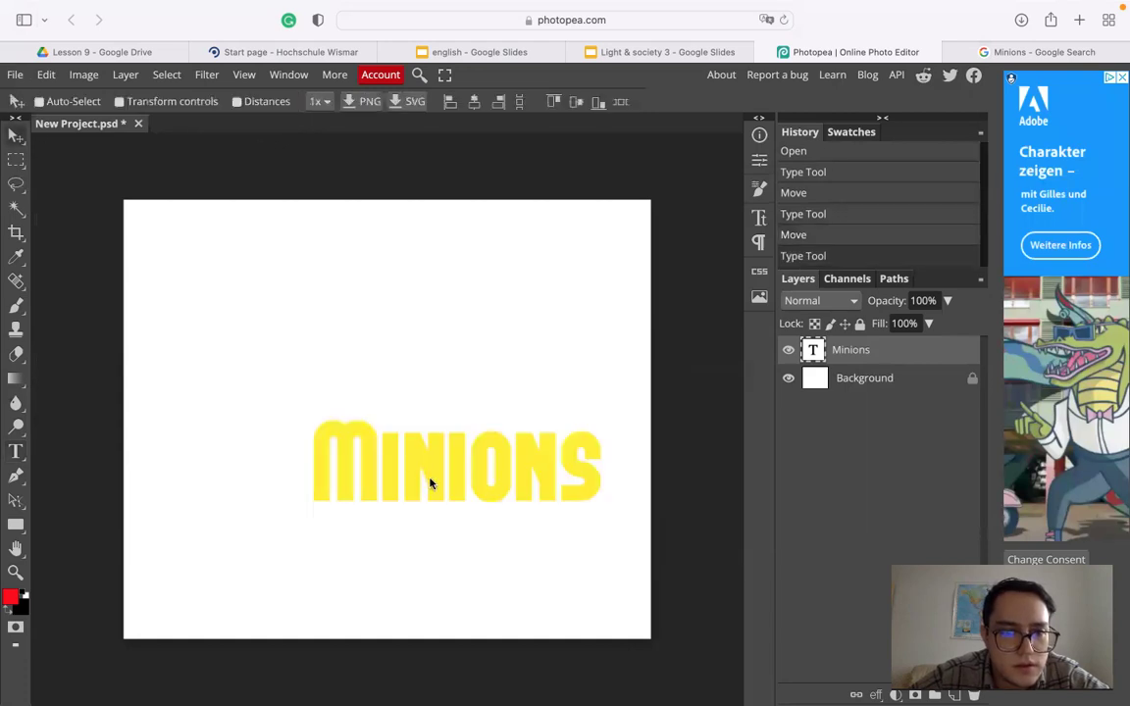
pyautogui.moveTo(390, 513); pyautogui.dragTo(359, 278)
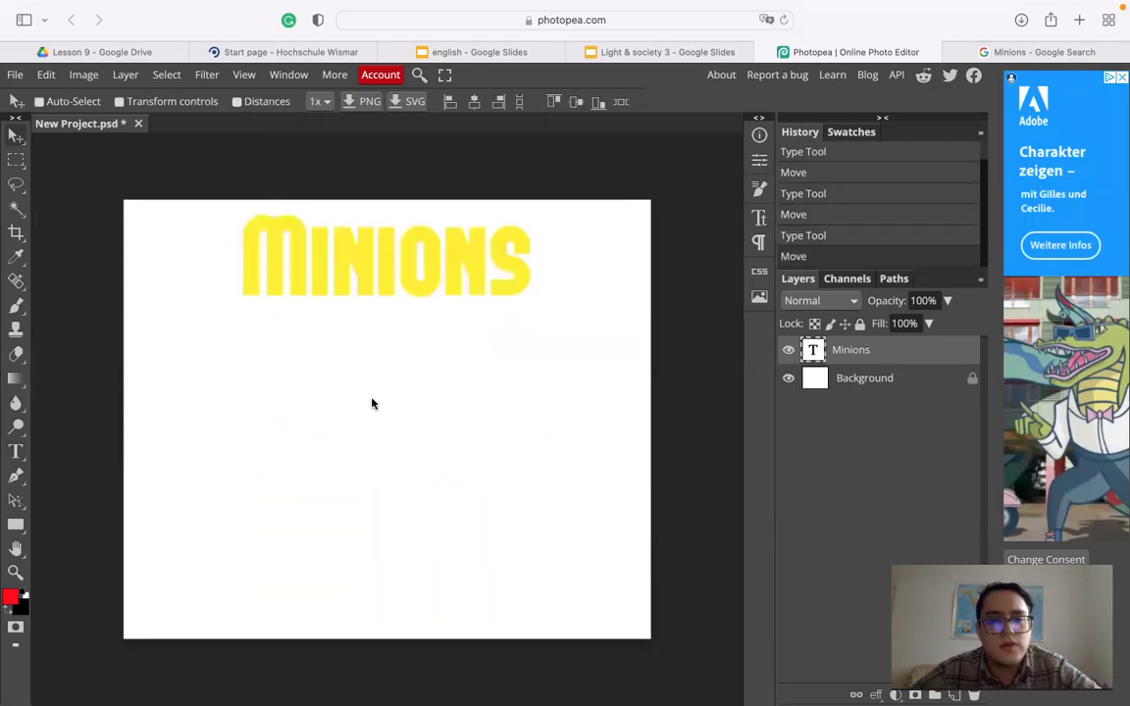
# Step: Go back to the Minions image results and browse through them
pyautogui.click(674, 53)
pyautogui.click(1057, 51)
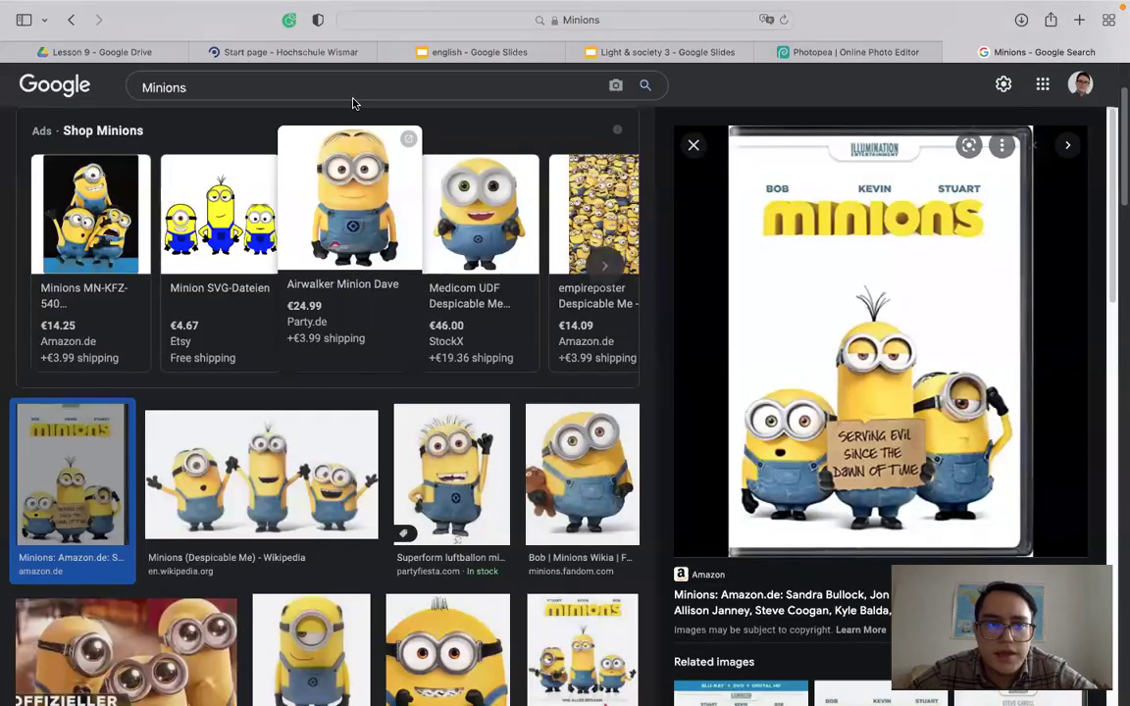
pyautogui.scroll(-2, 426, 301)
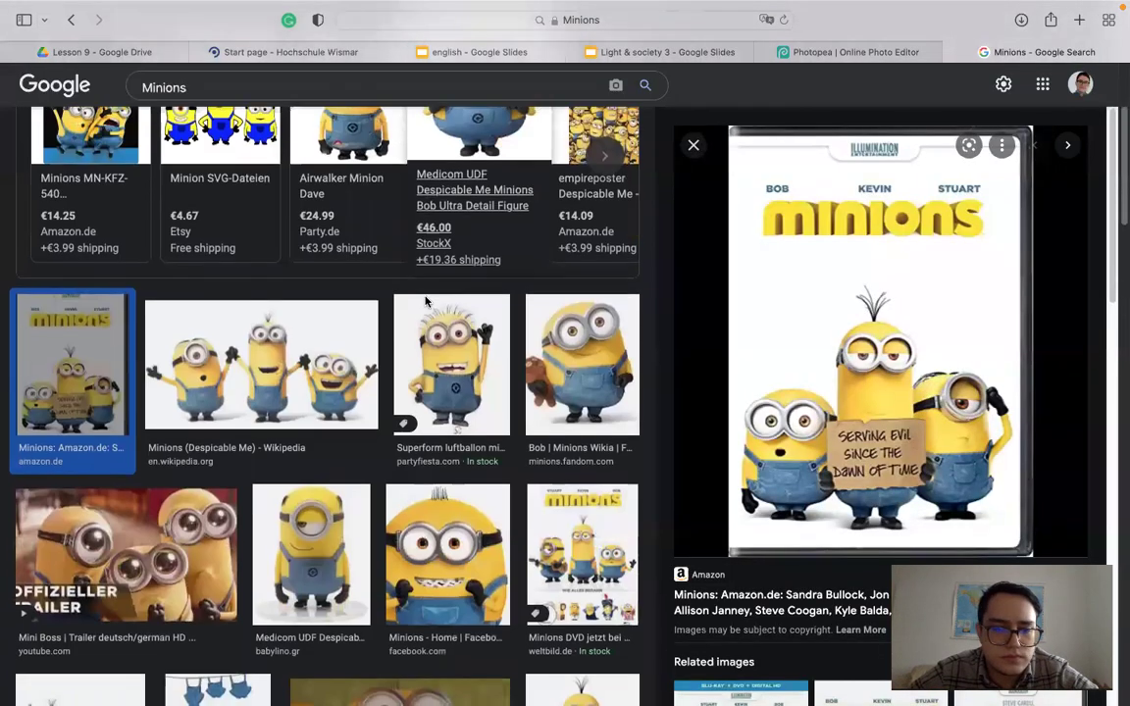
pyautogui.scroll(-2, 425, 301)
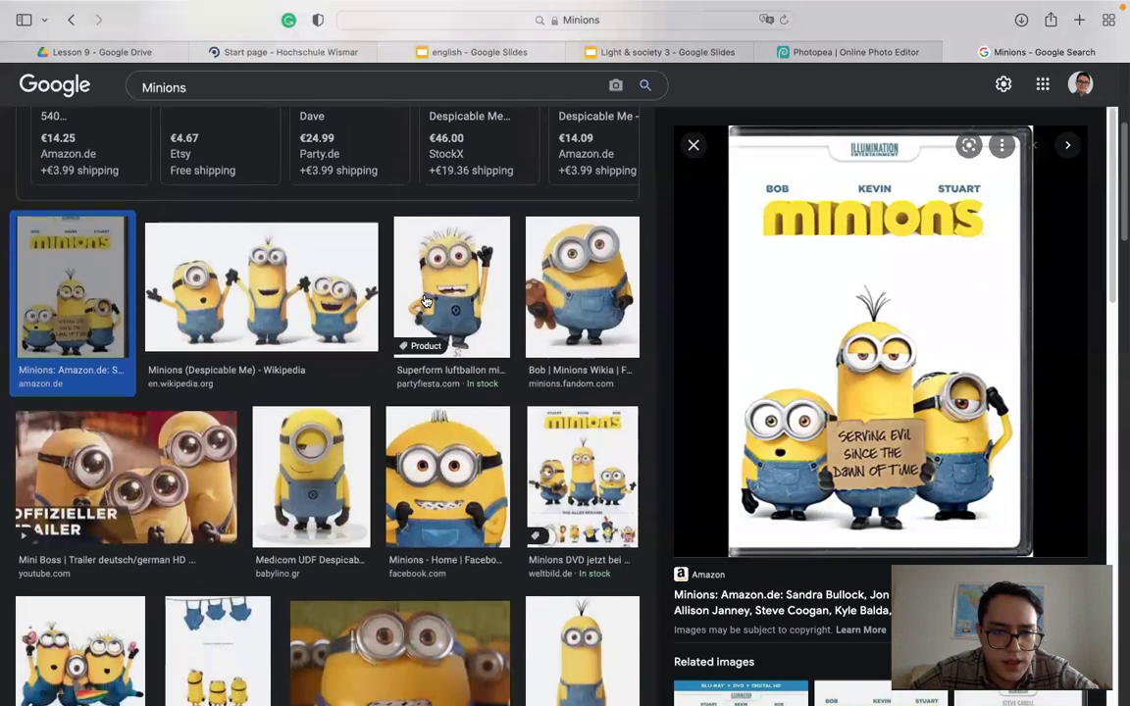
pyautogui.scroll(-5, 429, 461)
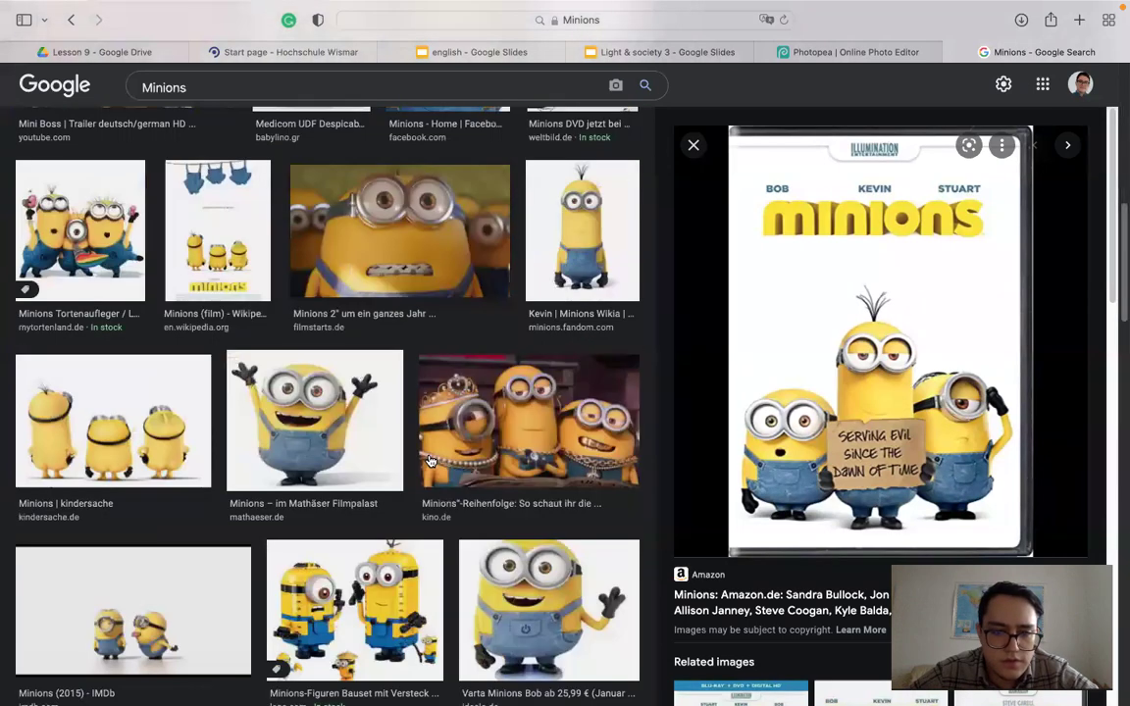
pyautogui.scroll(-1, 428, 463)
pyautogui.scroll(-10, 373, 466)
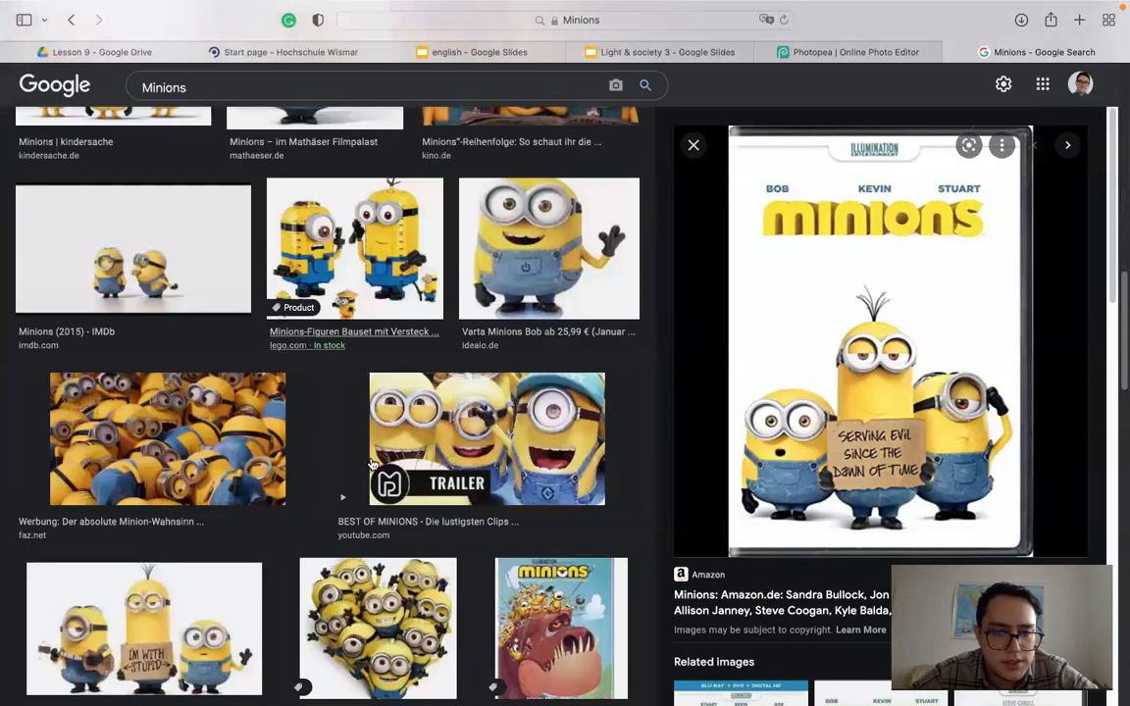
pyautogui.scroll(-1, 376, 460)
pyautogui.scroll(-3, 374, 459)
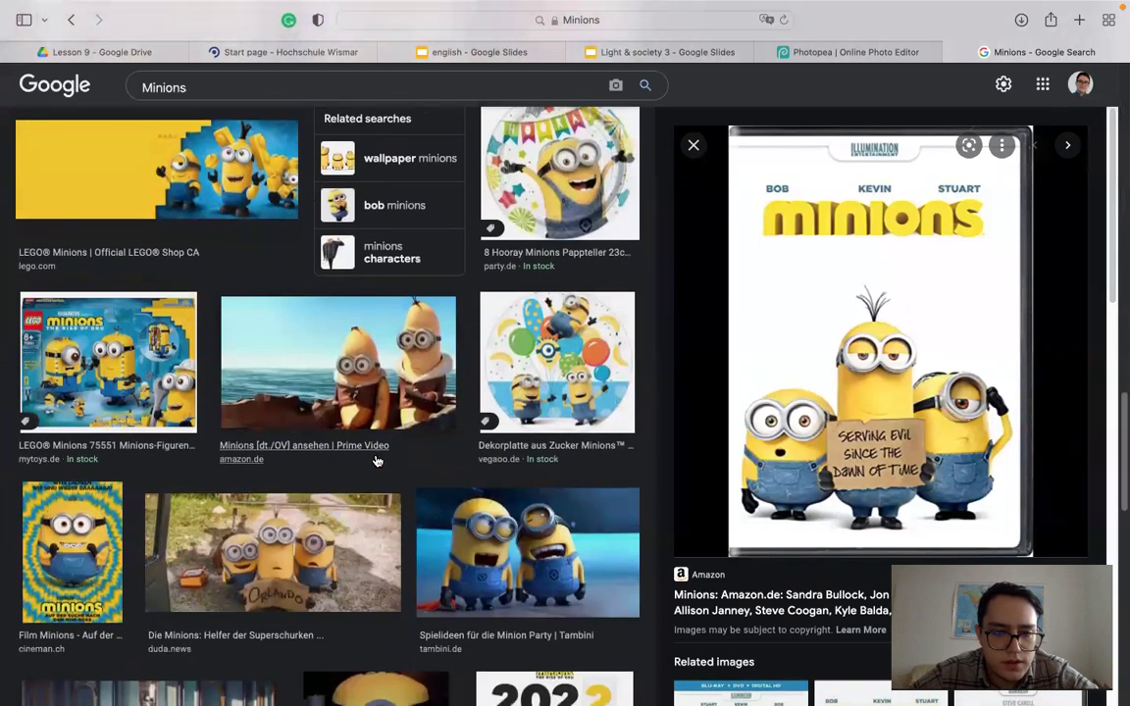
pyautogui.scroll(15, 372, 458)
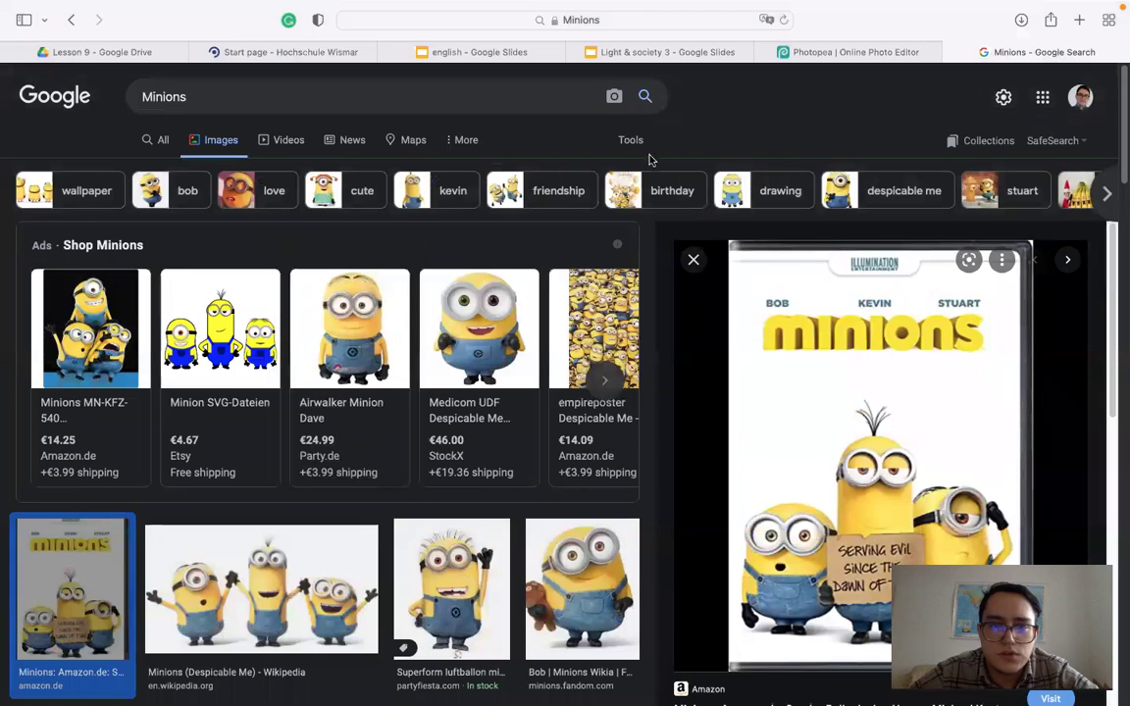
pyautogui.scroll(-10, 537, 363)
pyautogui.scroll(10, 536, 362)
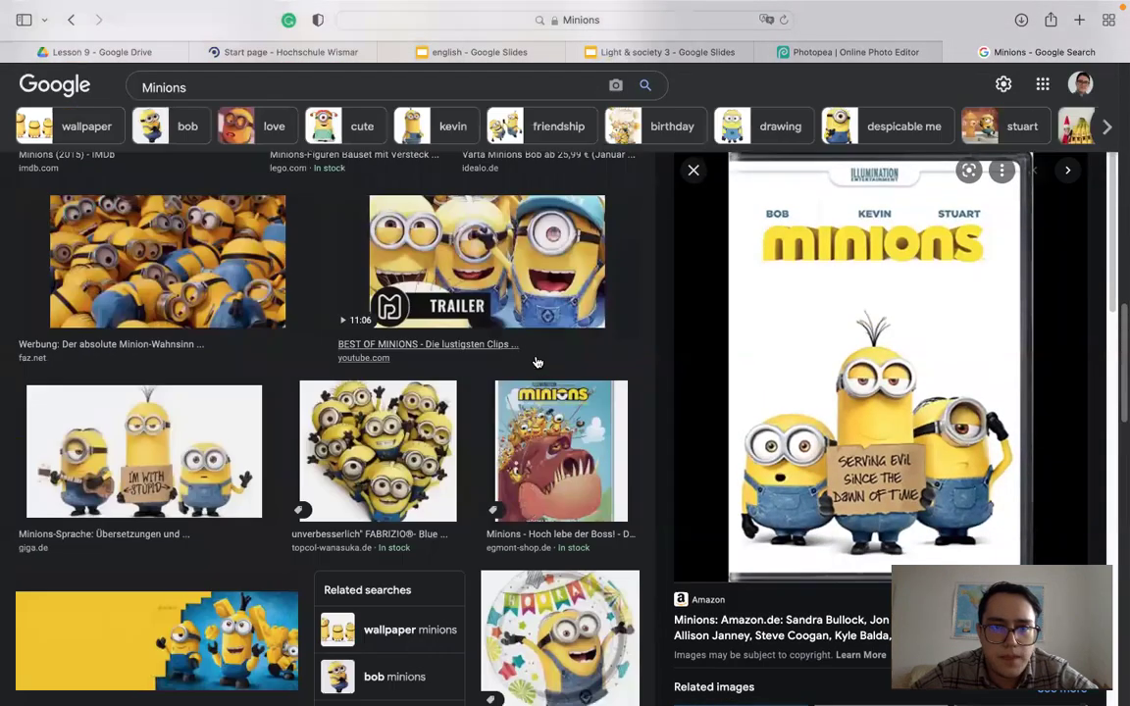
pyautogui.scroll(3, 535, 361)
# Step: Set the Tools colour filter to Transparent
pyautogui.click(630, 140)
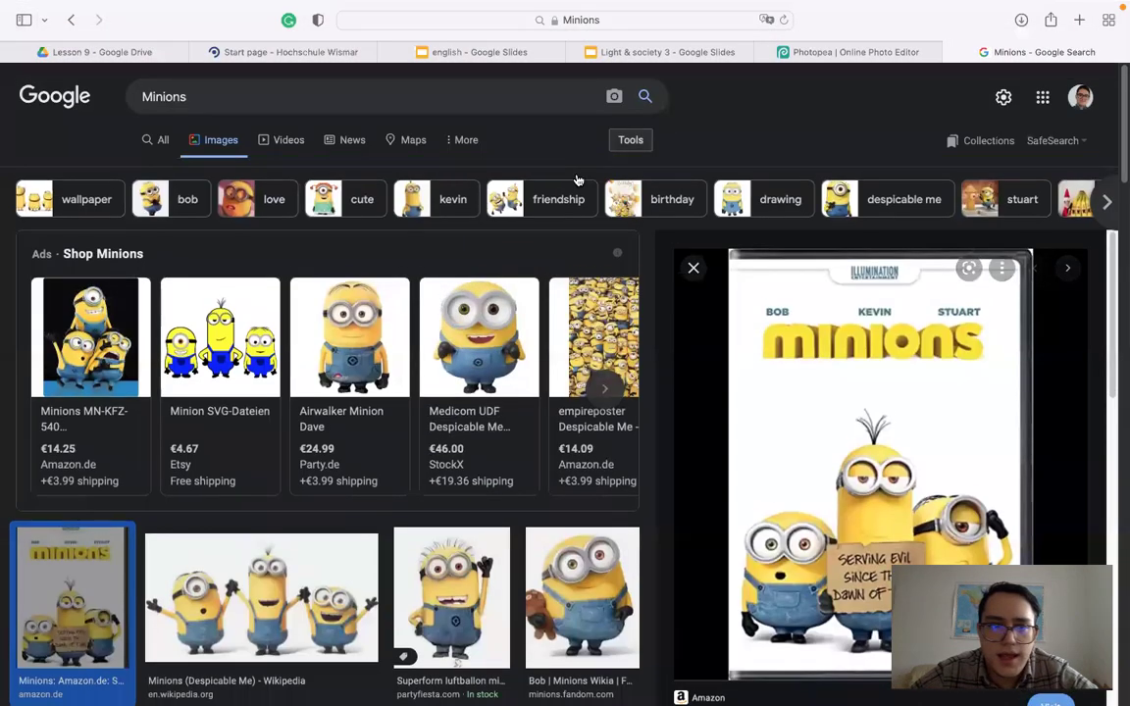
pyautogui.click(194, 172)
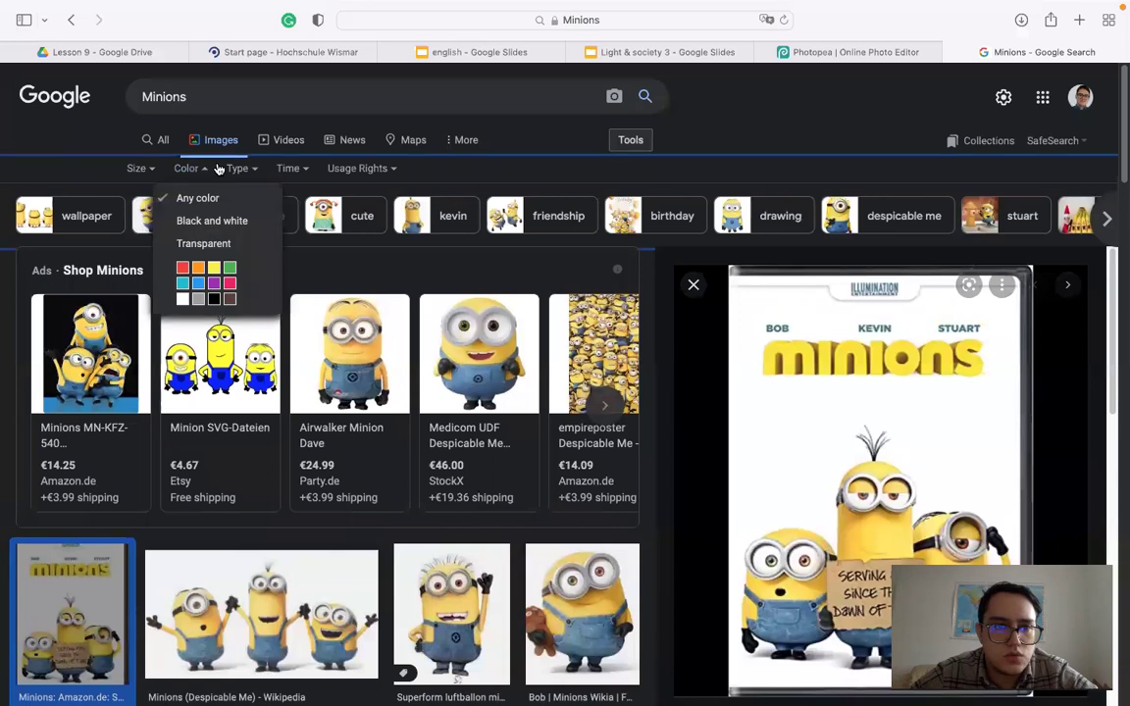
pyautogui.click(244, 251)
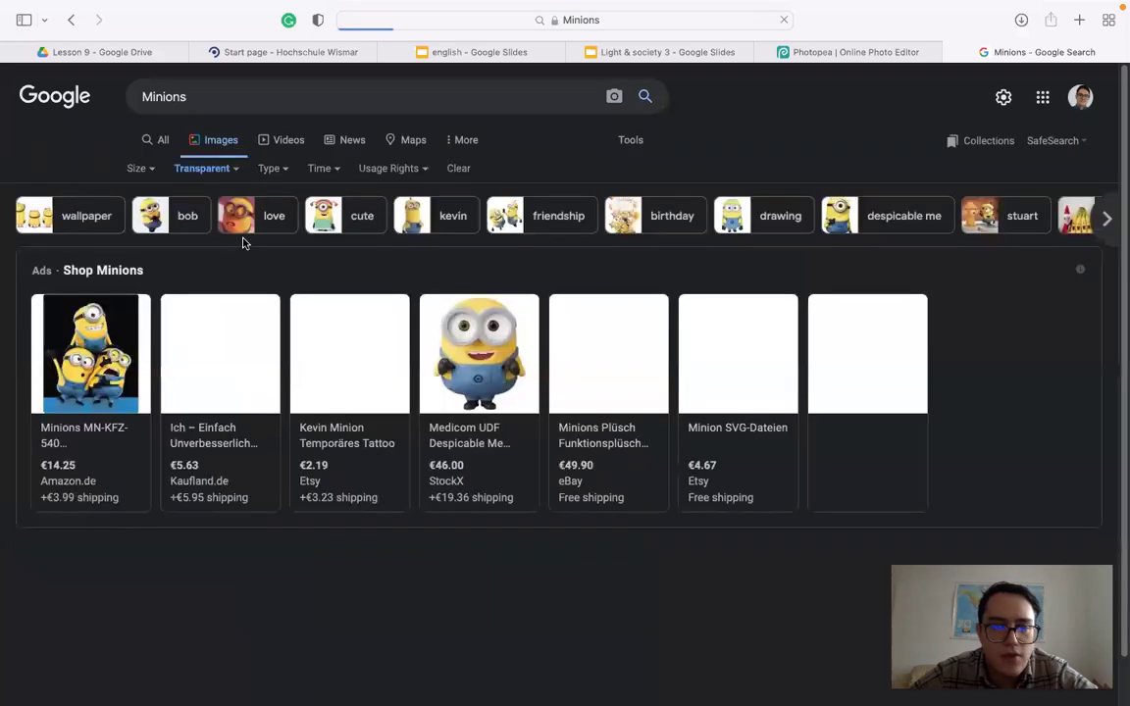
# Step: Switch to the Photopea tab showing the poster with the yellow MINIONS title
pyautogui.click(806, 52)
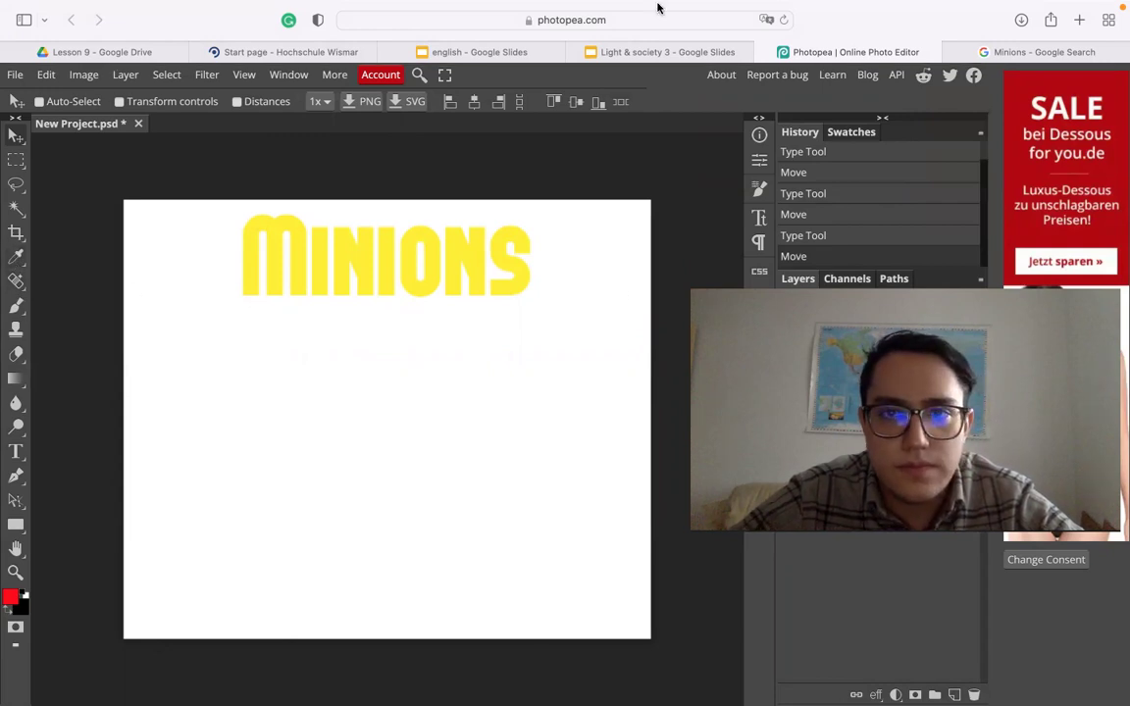
pyautogui.moveTo(822, 63)
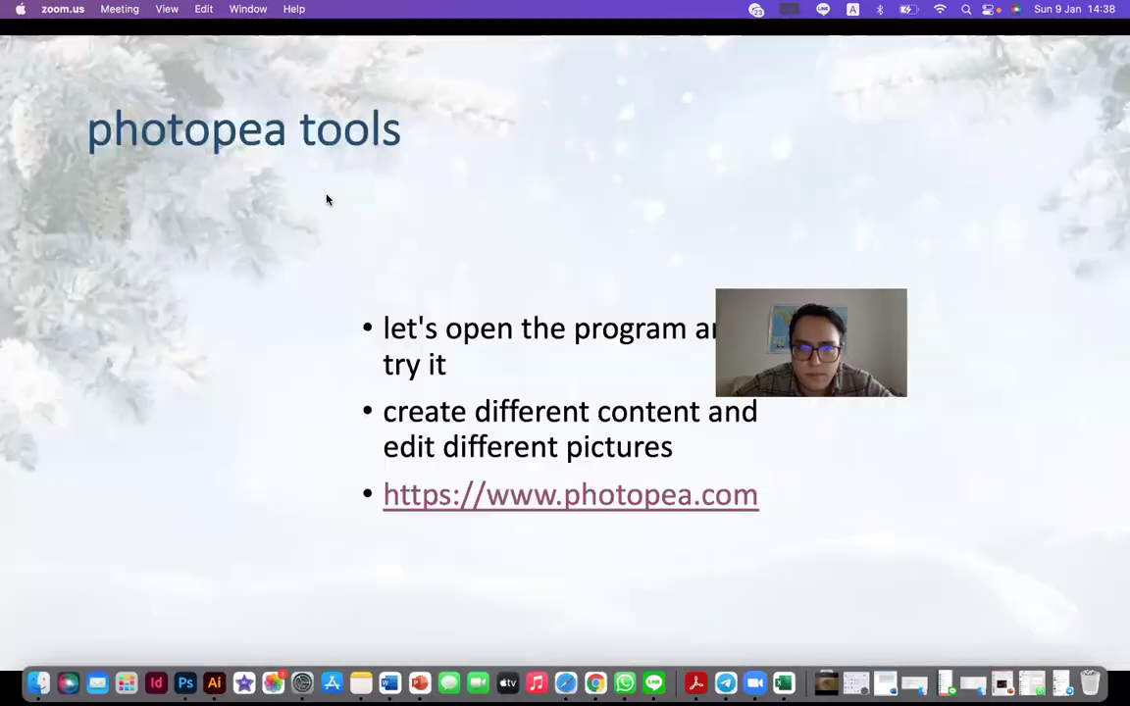
pyautogui.hotkey('ctrl', 'Right')
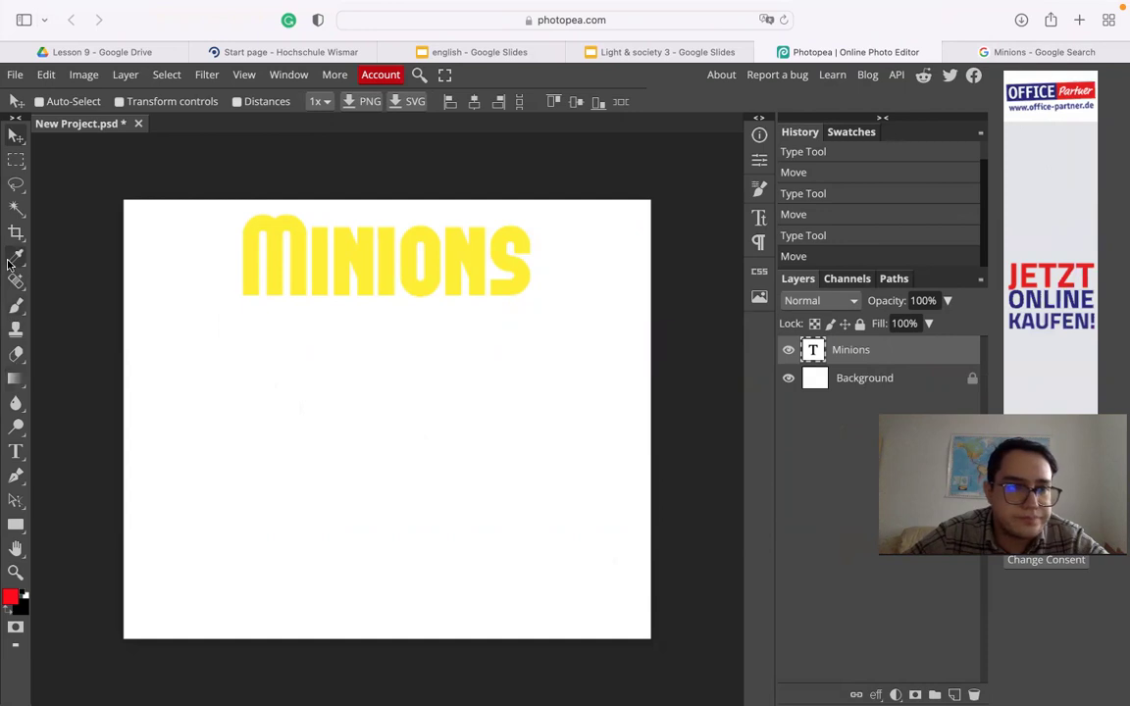
# Step: Add an empty Layer 1 above the title and marquee-select almost the whole canvas
pyautogui.click(15, 161)
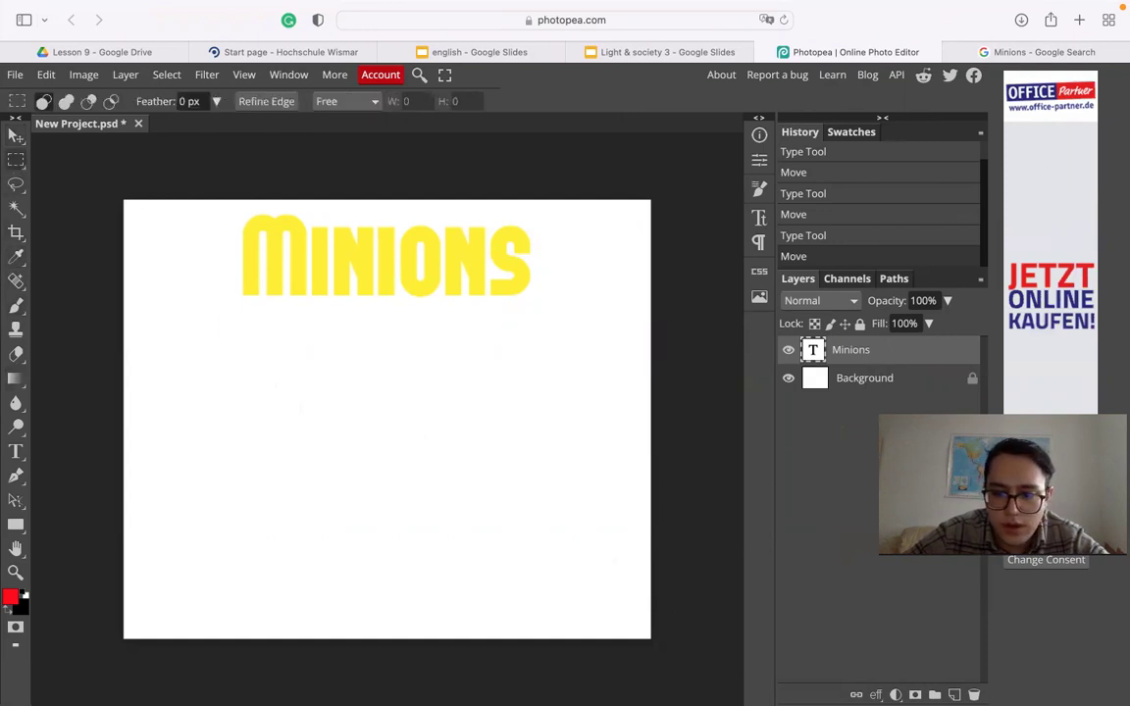
pyautogui.press('super+shift+n')
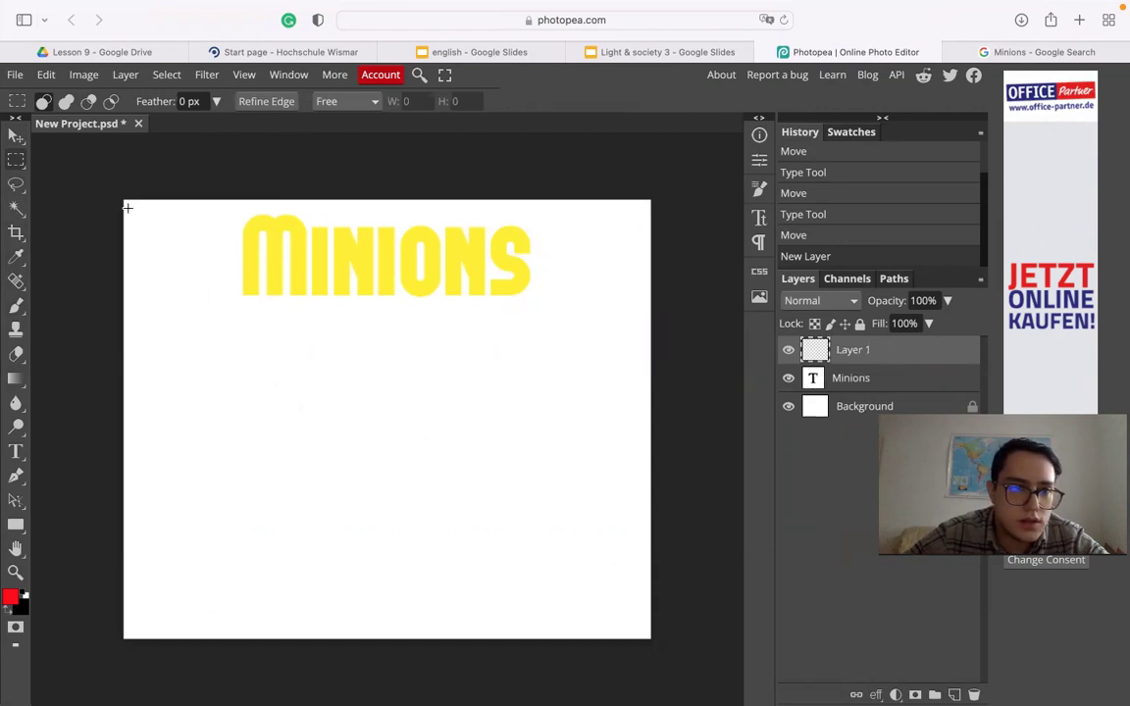
pyautogui.moveTo(126, 201); pyautogui.dragTo(649, 635)
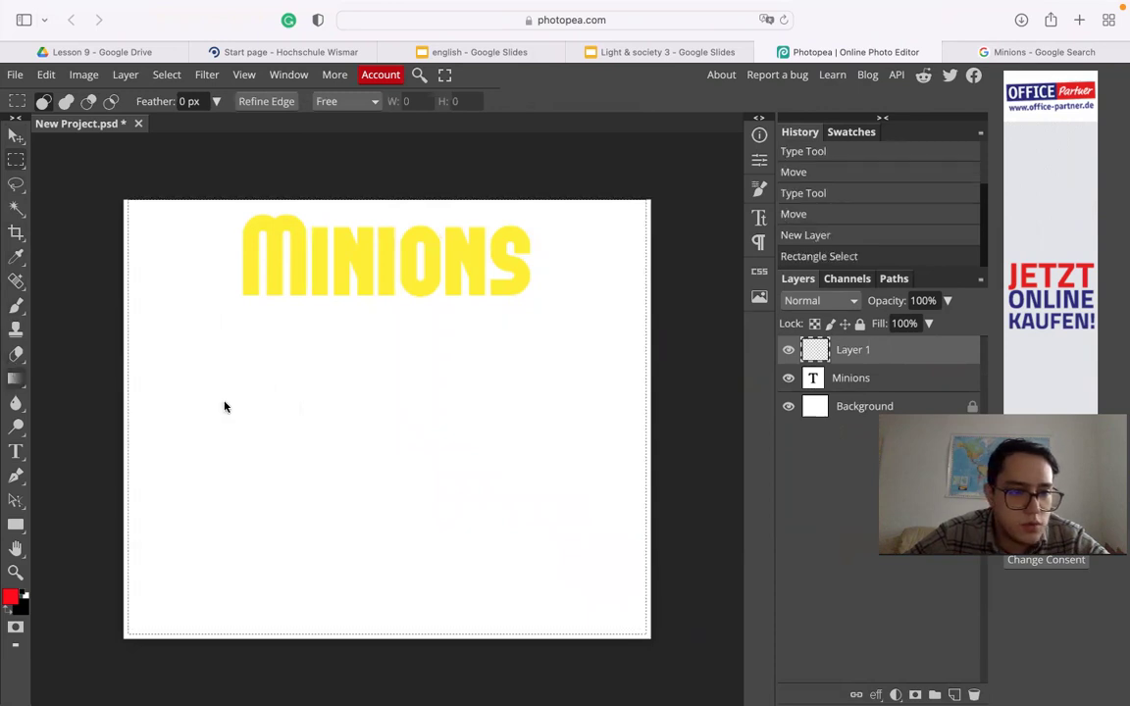
# Step: Try a red-to-black gradient fill in the selection, then undo it
pyautogui.press('g')
pyautogui.moveTo(150, 214); pyautogui.dragTo(561, 496)
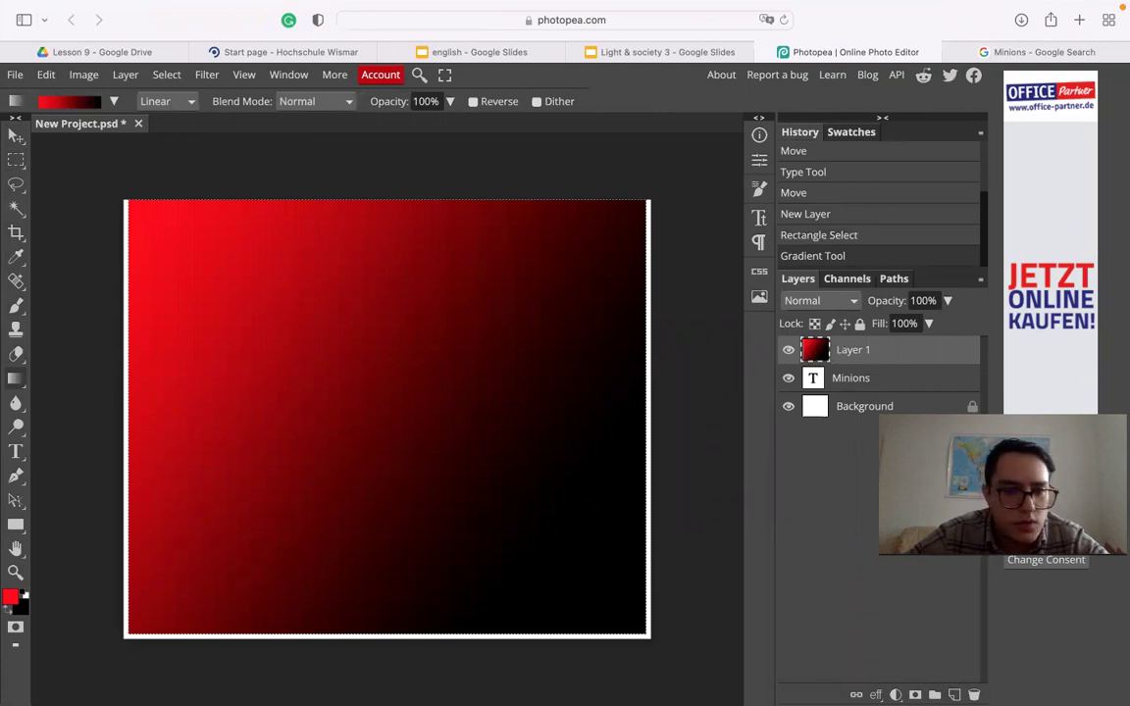
pyautogui.press('super+z')
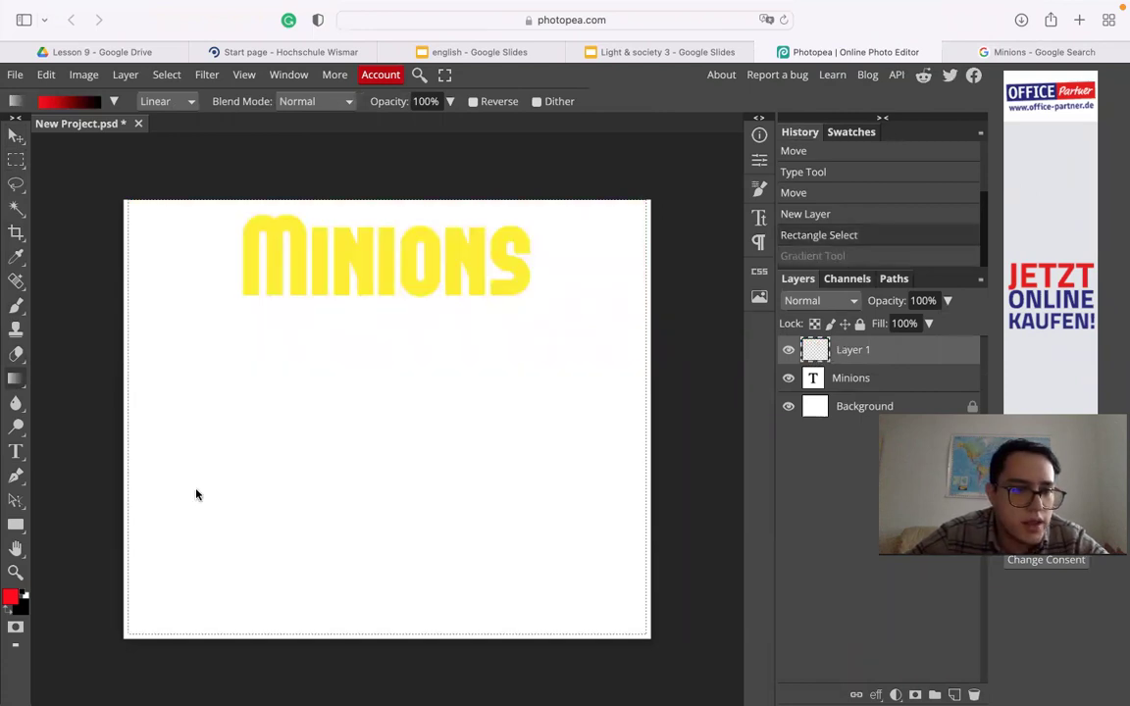
# Step: Set the gradient stops to yellow fff600 and white, then fill diagonally from top-left to bottom-right
pyautogui.click(71, 100)
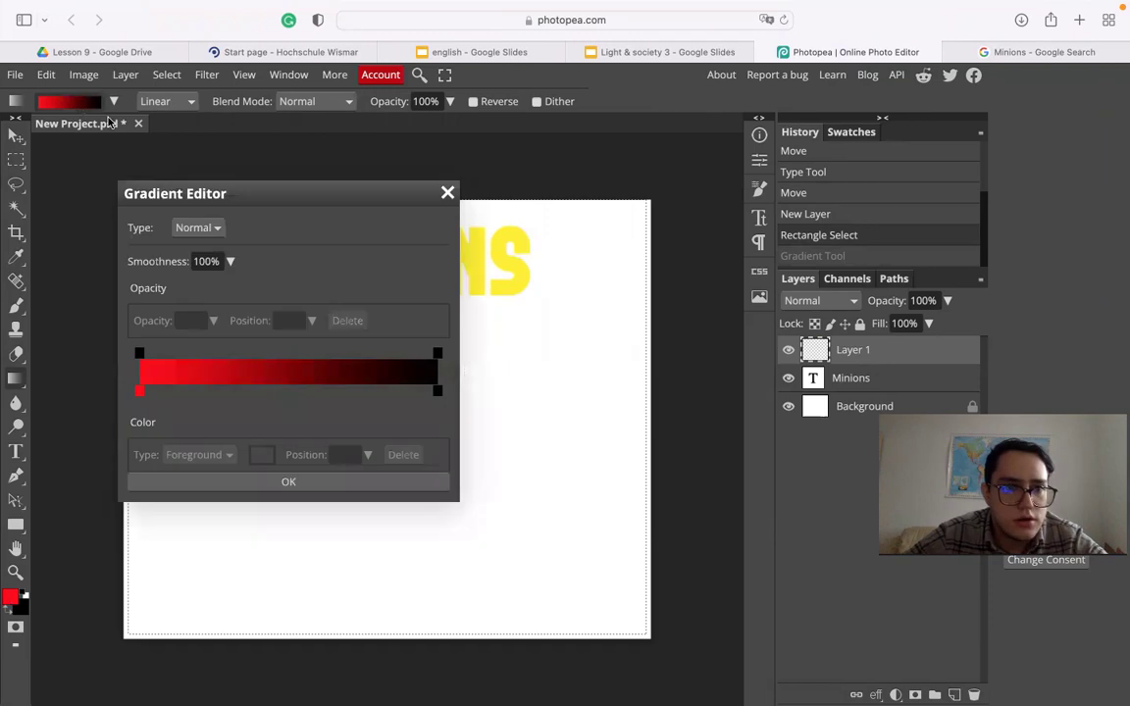
pyautogui.click(139, 392)
pyautogui.doubleClick(140, 393)
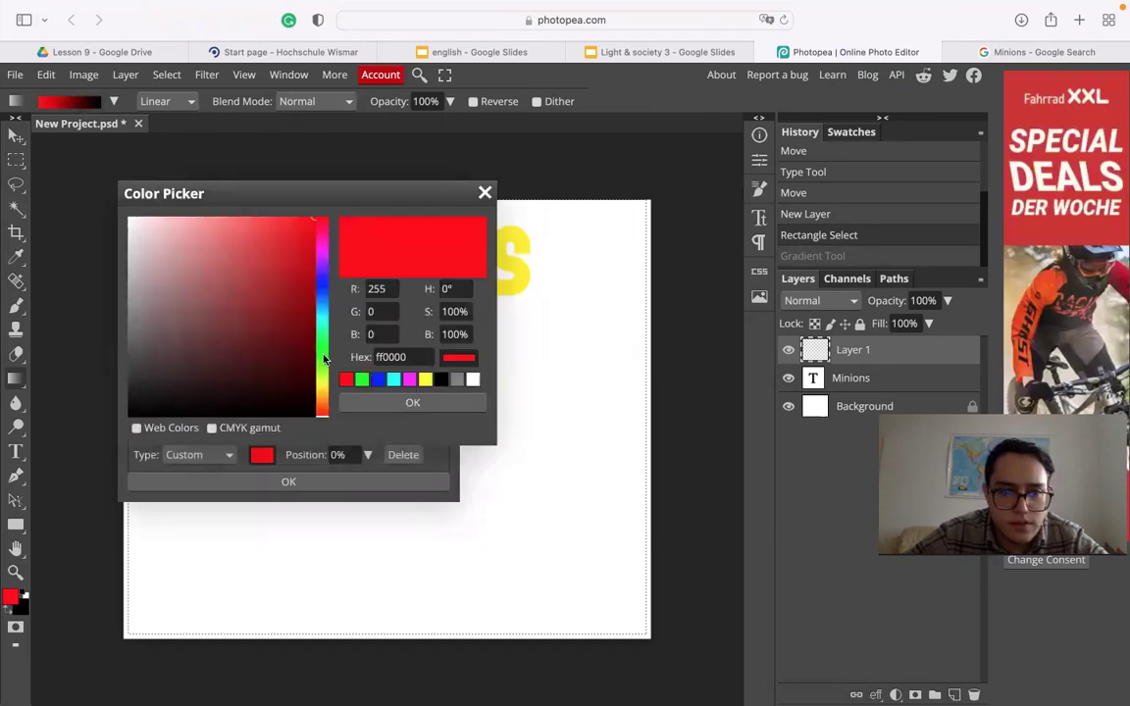
pyautogui.click(324, 390)
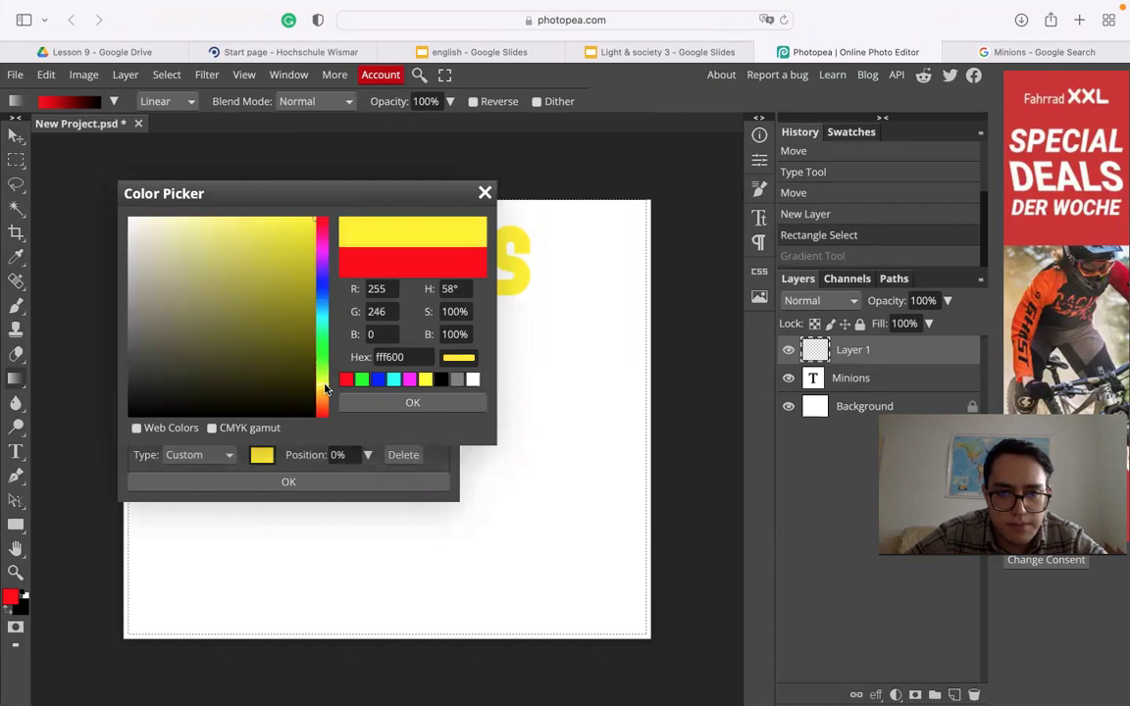
pyautogui.click(351, 402)
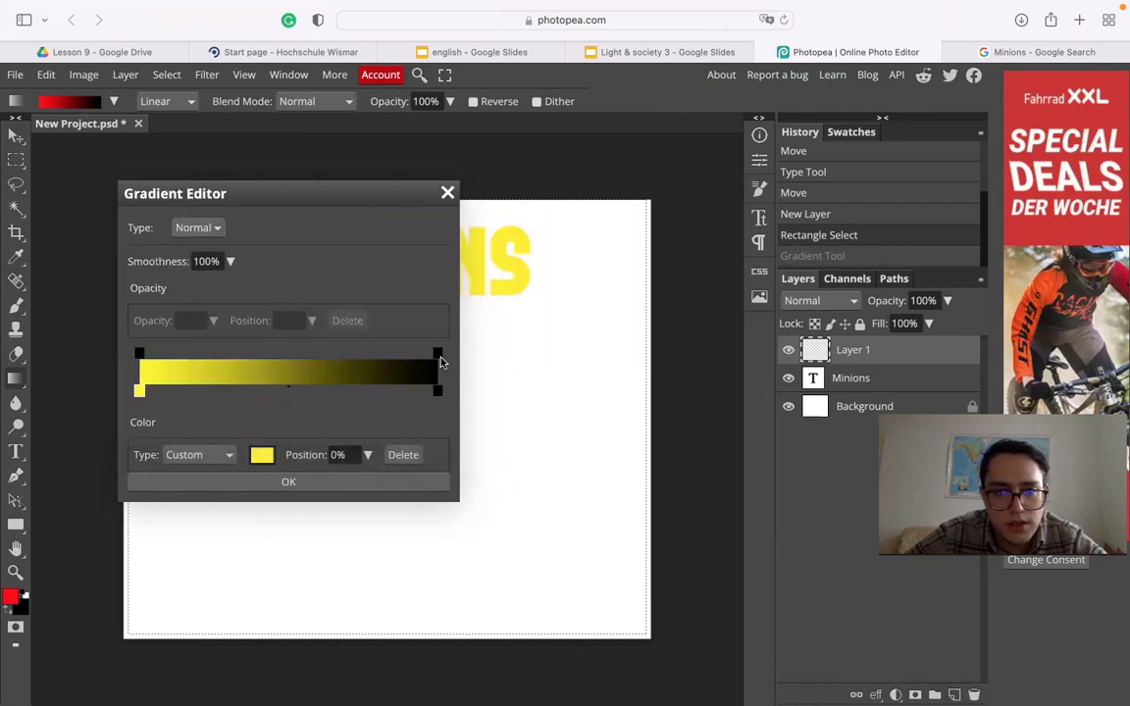
pyautogui.click(439, 355)
pyautogui.doubleClick(437, 391)
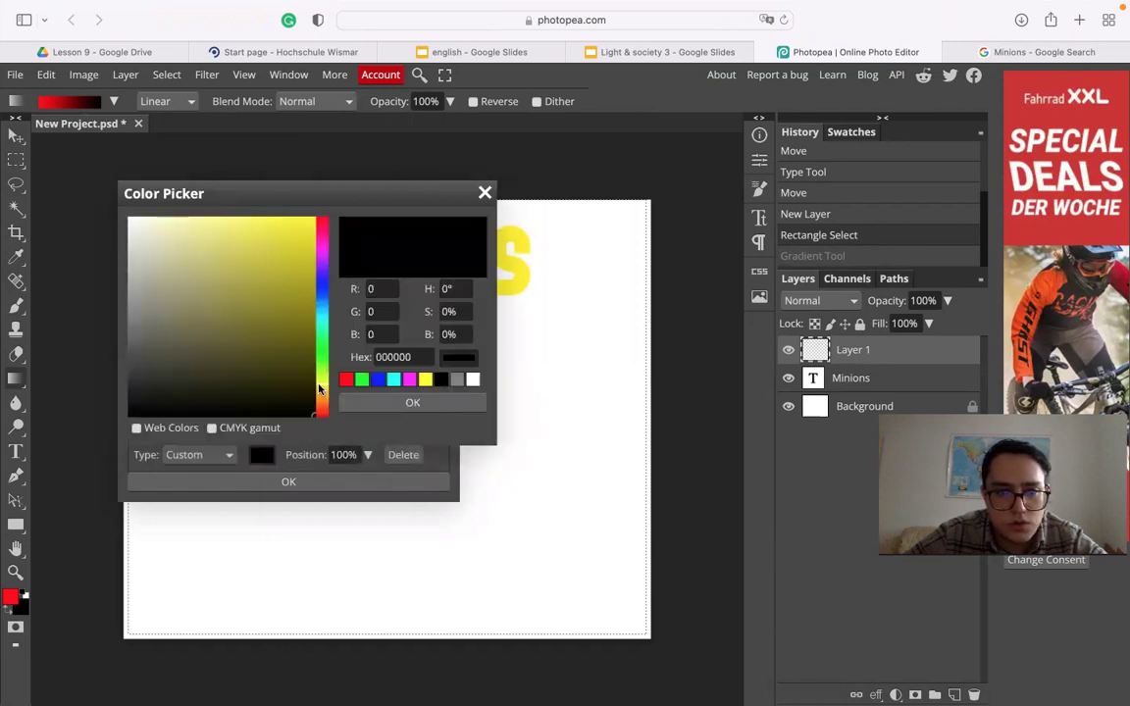
pyautogui.moveTo(177, 291)
pyautogui.mouseDown()
pyautogui.moveTo(171, 307)
pyautogui.moveTo(128, 217)
pyautogui.mouseUp()
pyautogui.click(405, 401)
pyautogui.click(280, 482)
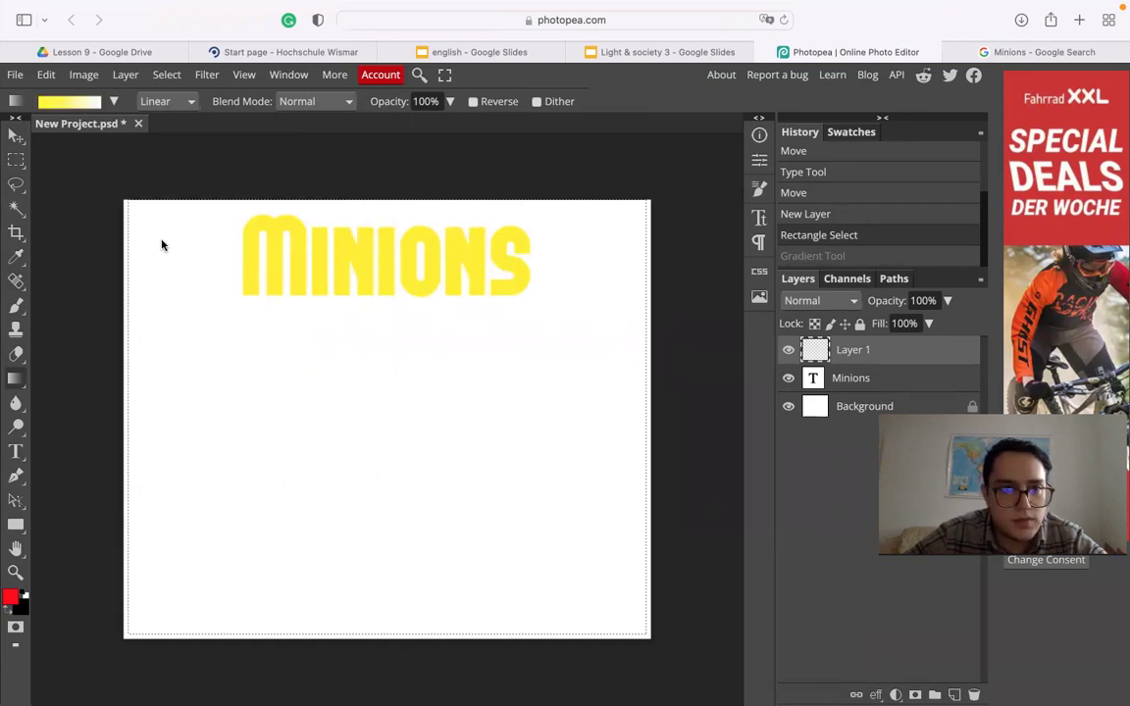
pyautogui.moveTo(142, 214); pyautogui.dragTo(566, 559)
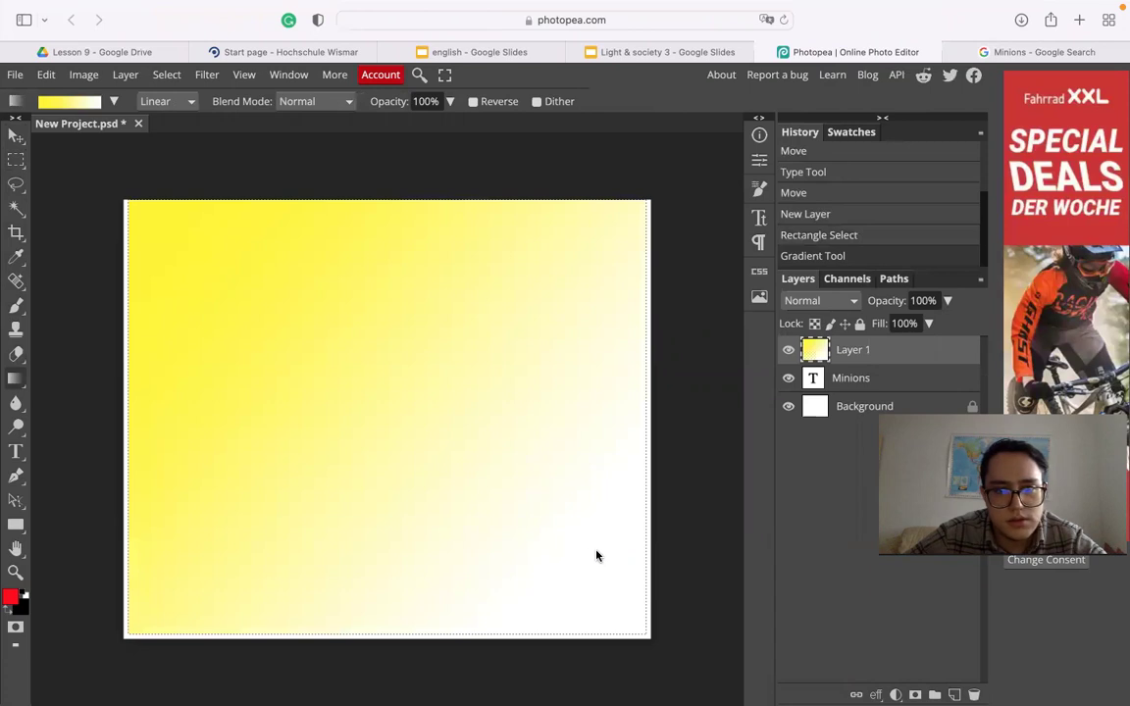
# Step: Start a free transform on the gradient layer and nudge it slightly
pyautogui.click(14, 136)
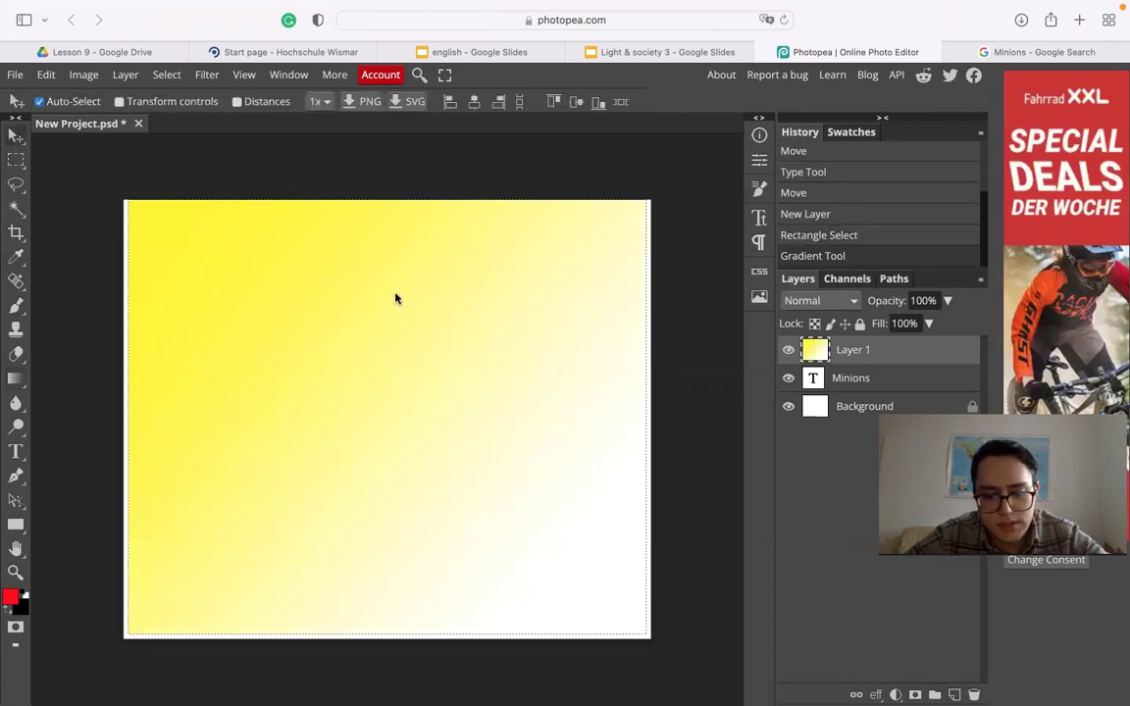
pyautogui.press('super+t')
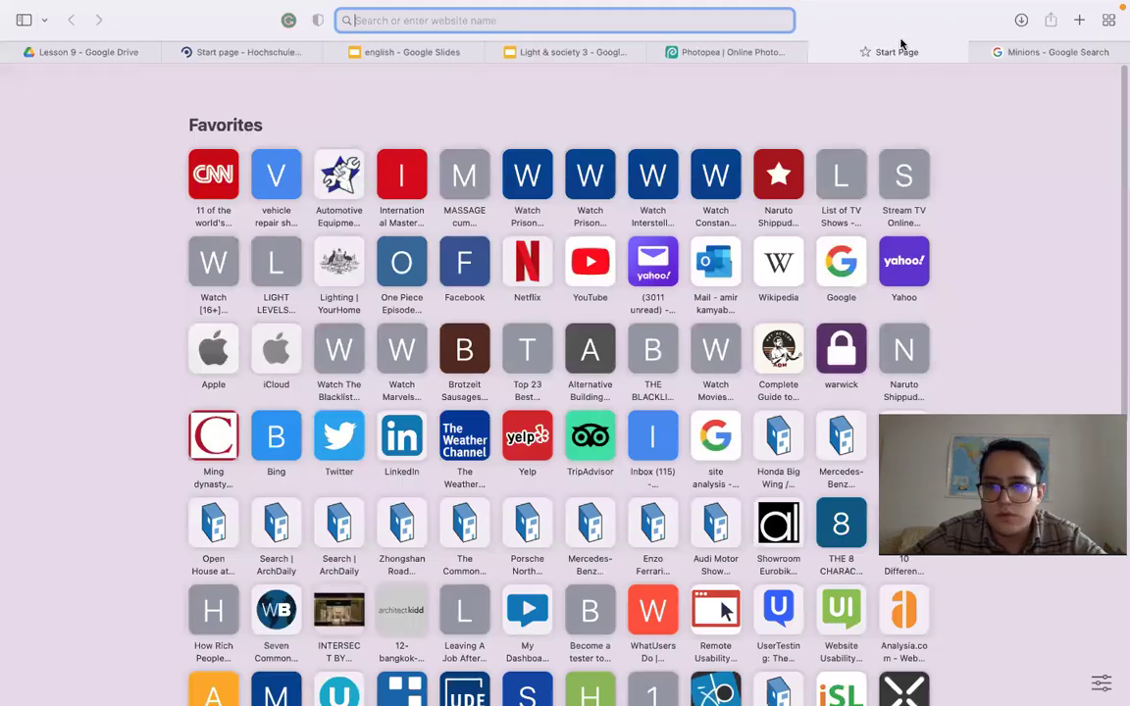
pyautogui.click(747, 52)
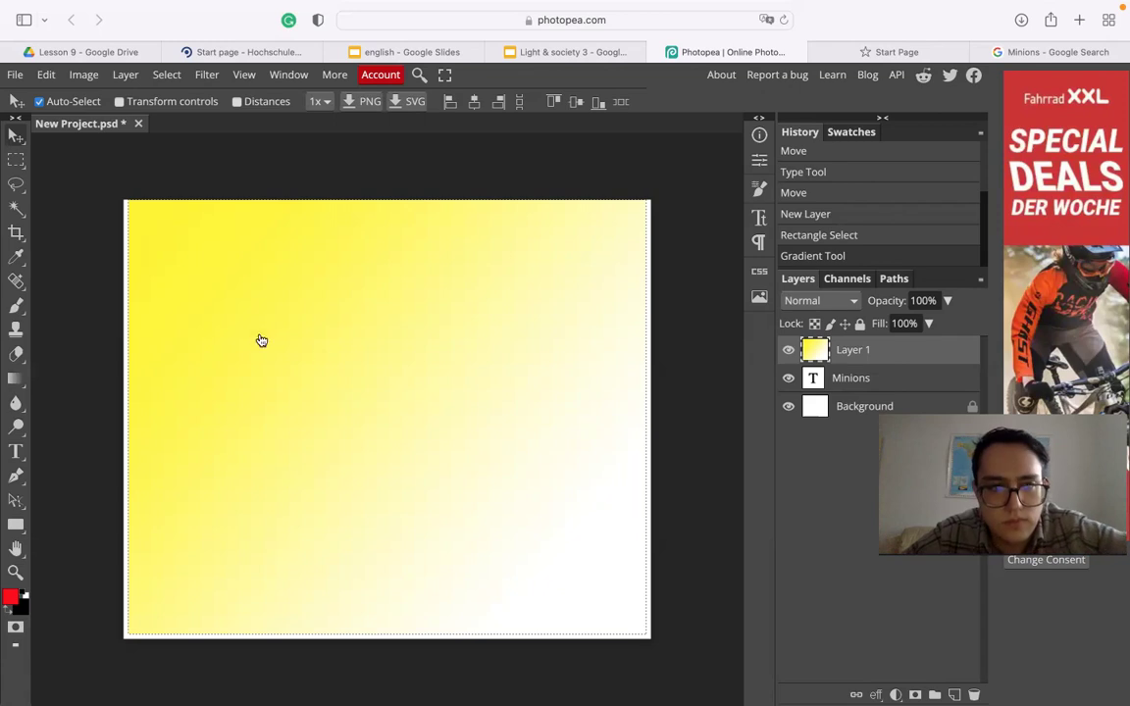
pyautogui.press('alt+super+t')
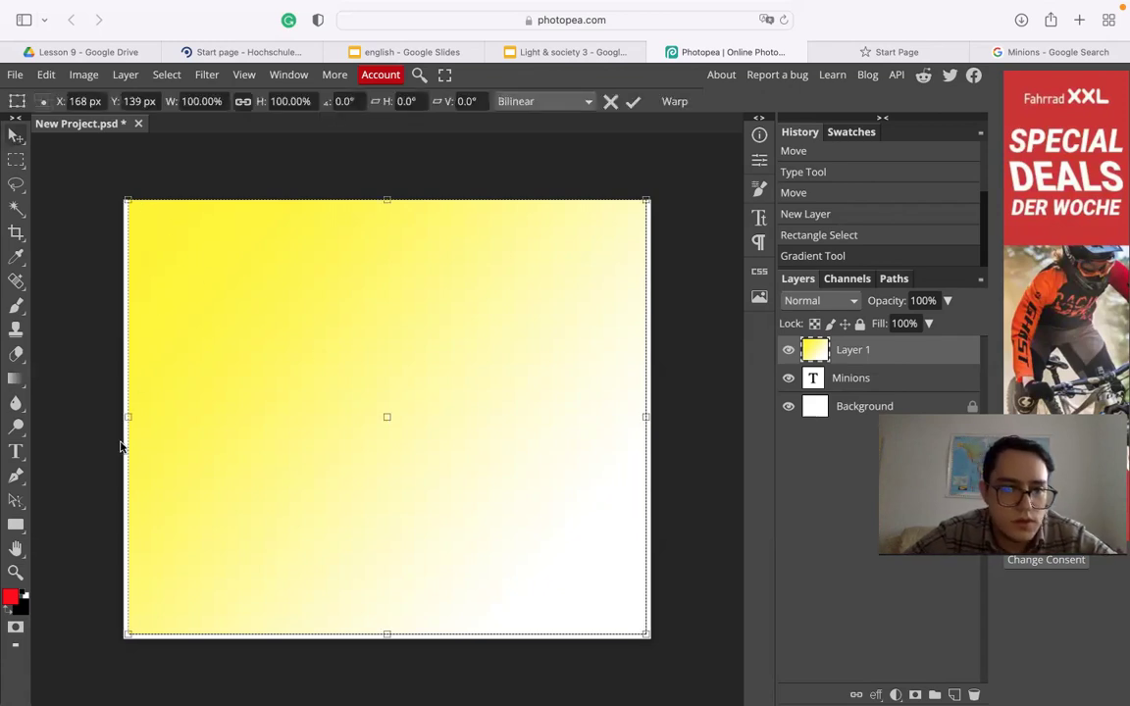
pyautogui.press('Return')
pyautogui.moveTo(126, 420); pyautogui.dragTo(138, 419)
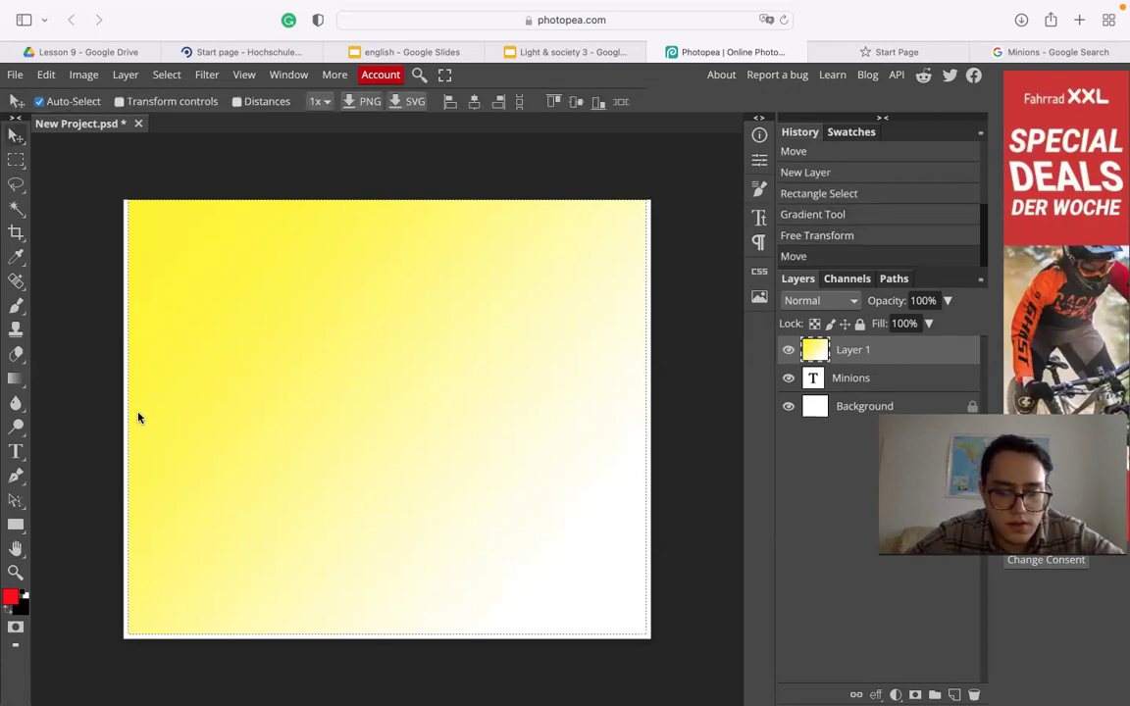
# Step: Stretch the gradient's left, bottom, top and right edges to about 101.82% × 103.97%
pyautogui.press('alt+super+t')
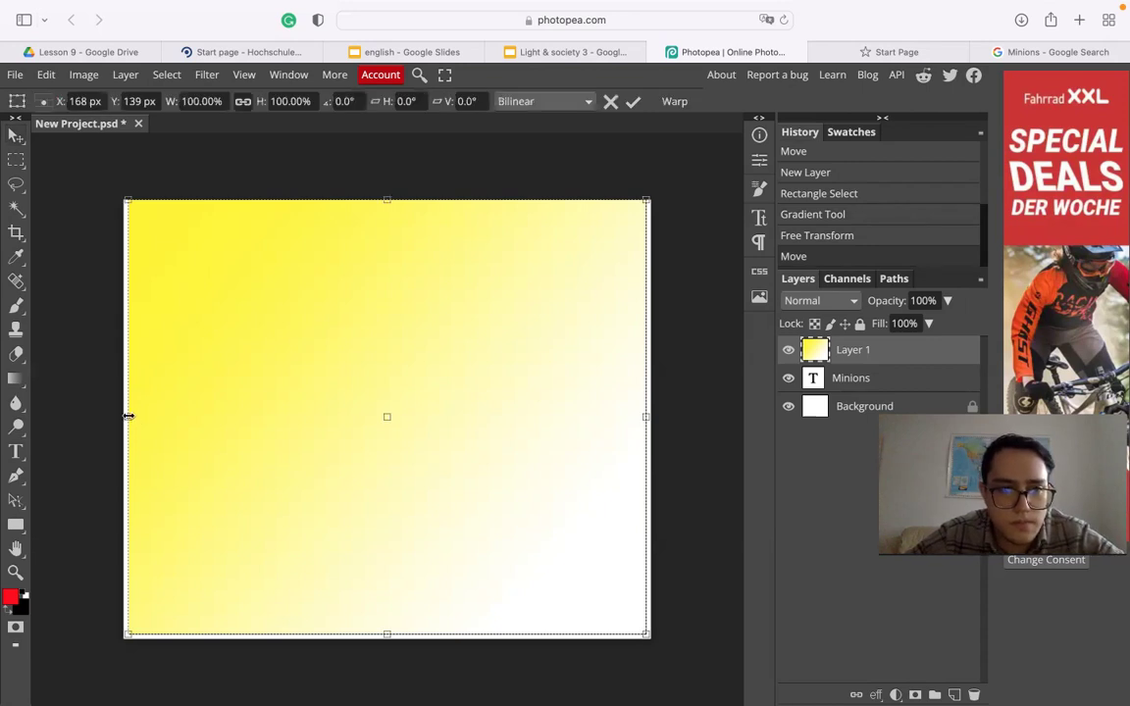
pyautogui.moveTo(129, 416); pyautogui.dragTo(121, 379)
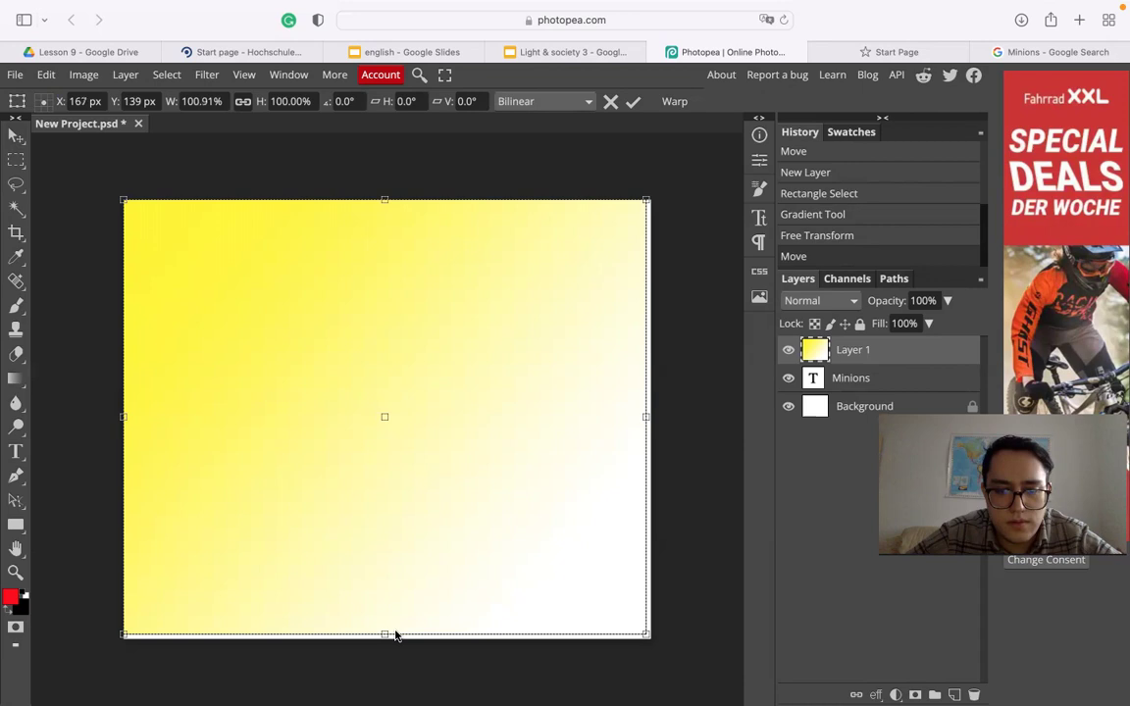
pyautogui.moveTo(387, 638); pyautogui.dragTo(388, 643)
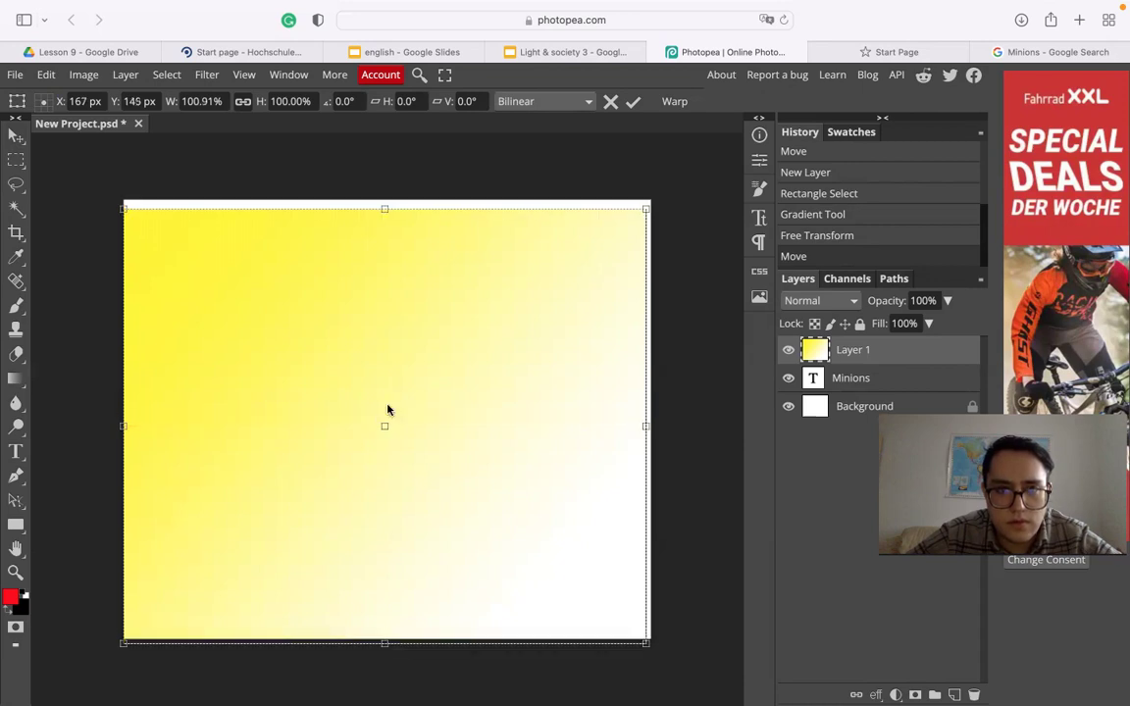
pyautogui.moveTo(384, 207); pyautogui.dragTo(384, 193)
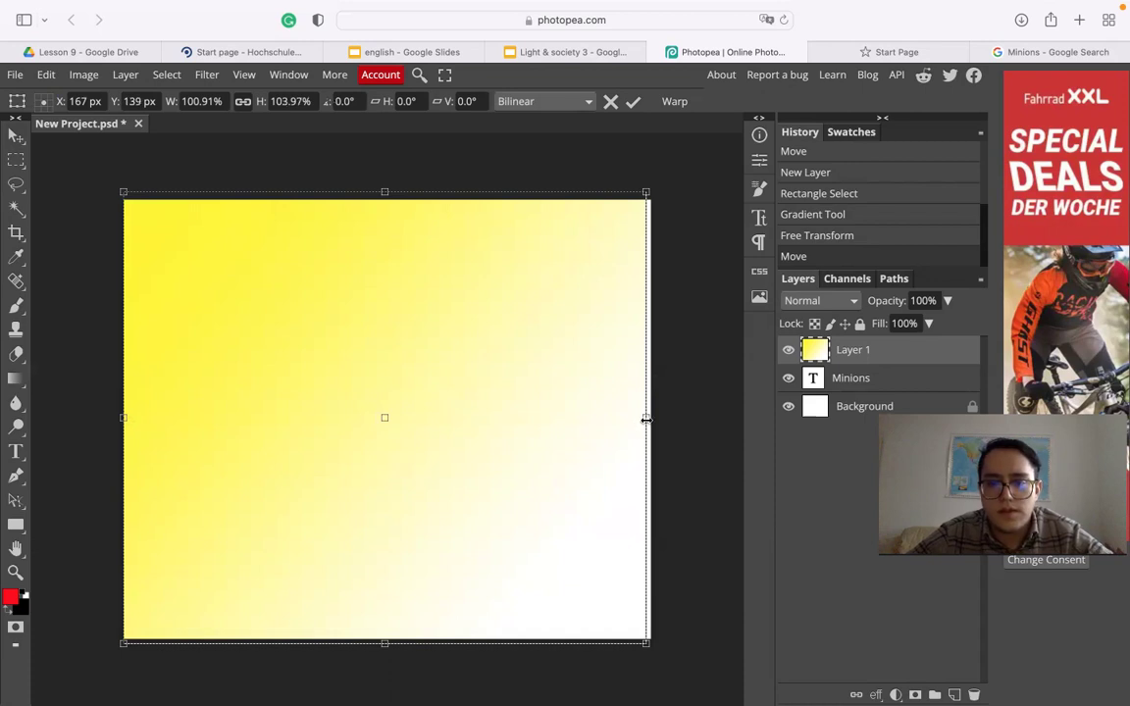
pyautogui.moveTo(645, 419)
pyautogui.mouseDown()
pyautogui.moveTo(648, 388)
pyautogui.moveTo(650, 417)
pyautogui.mouseUp()
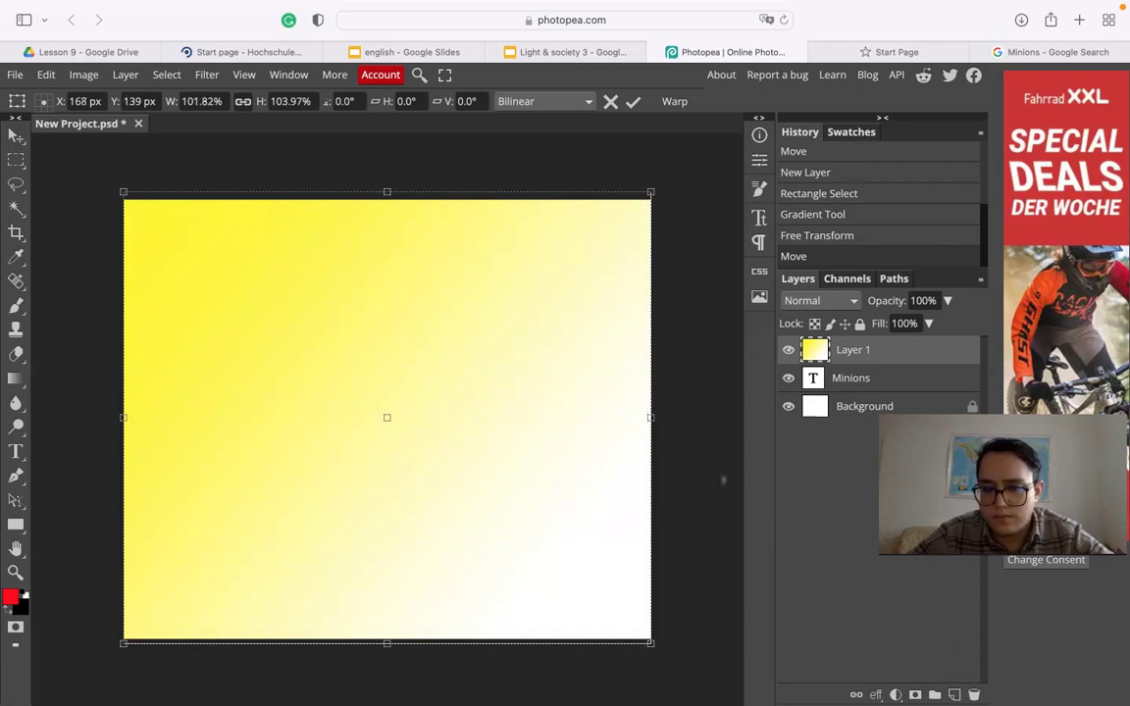
pyautogui.moveTo(685, 5)
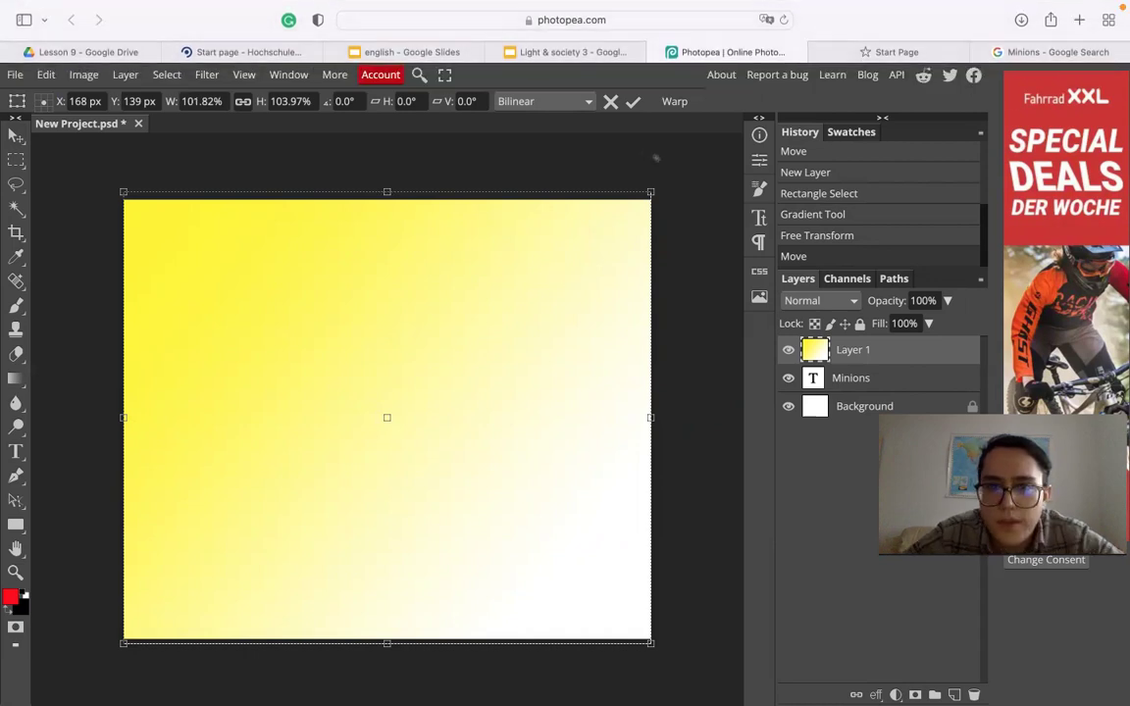
pyautogui.moveTo(656, 157); pyautogui.dragTo(655, 156)
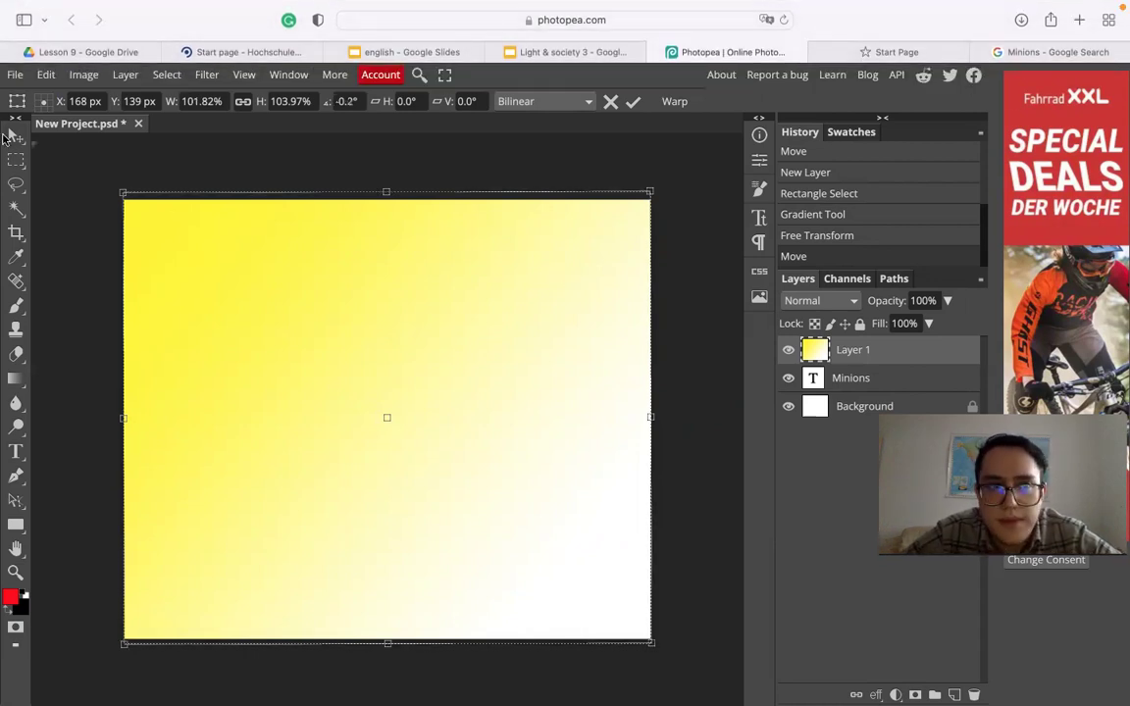
# Step: Commit the gradient resize and move Layer 1 beneath the Minions text layer
pyautogui.press('Return')
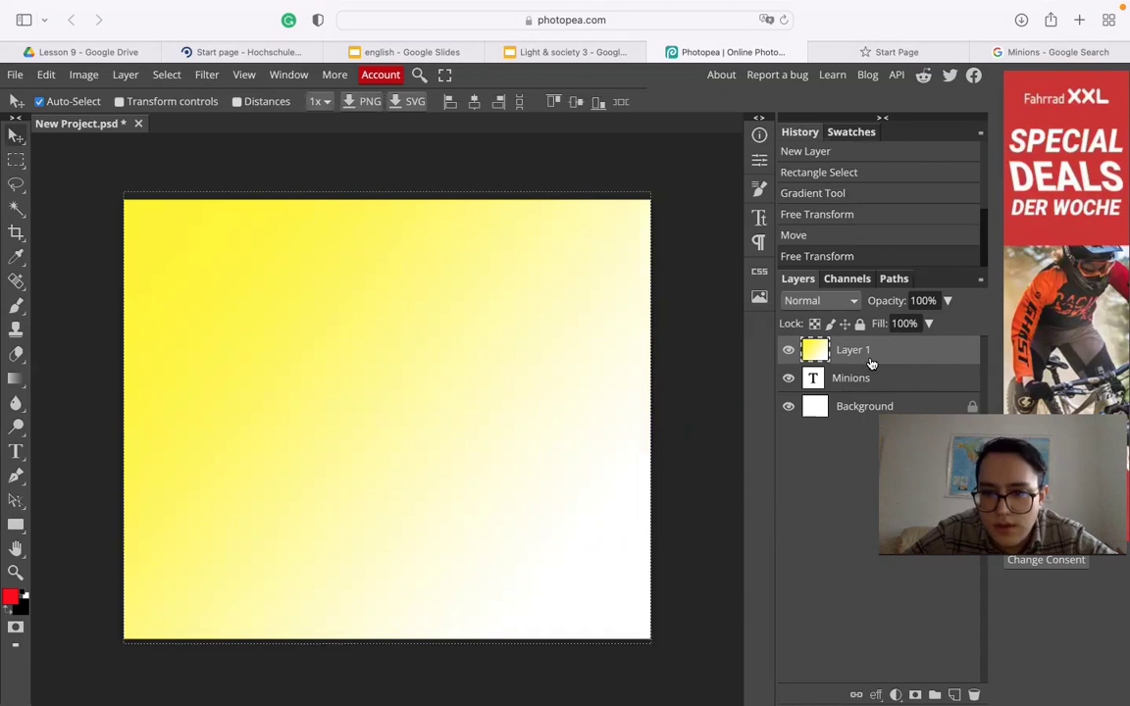
pyautogui.moveTo(869, 361); pyautogui.dragTo(836, 397)
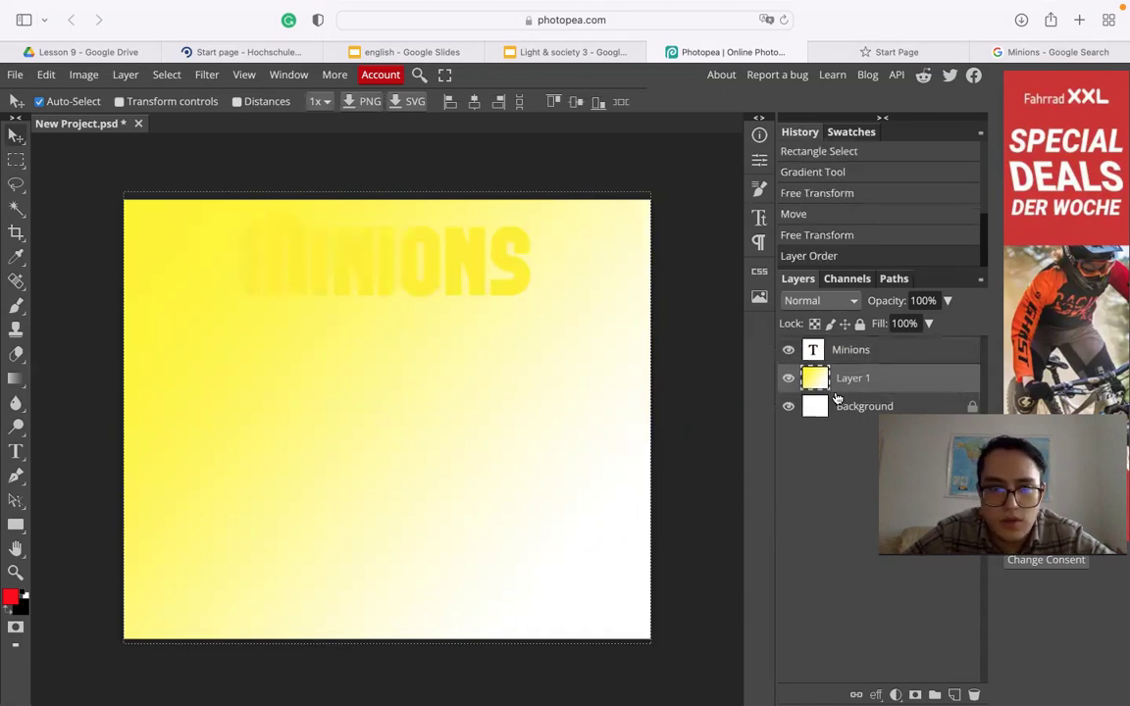
pyautogui.click(16, 451)
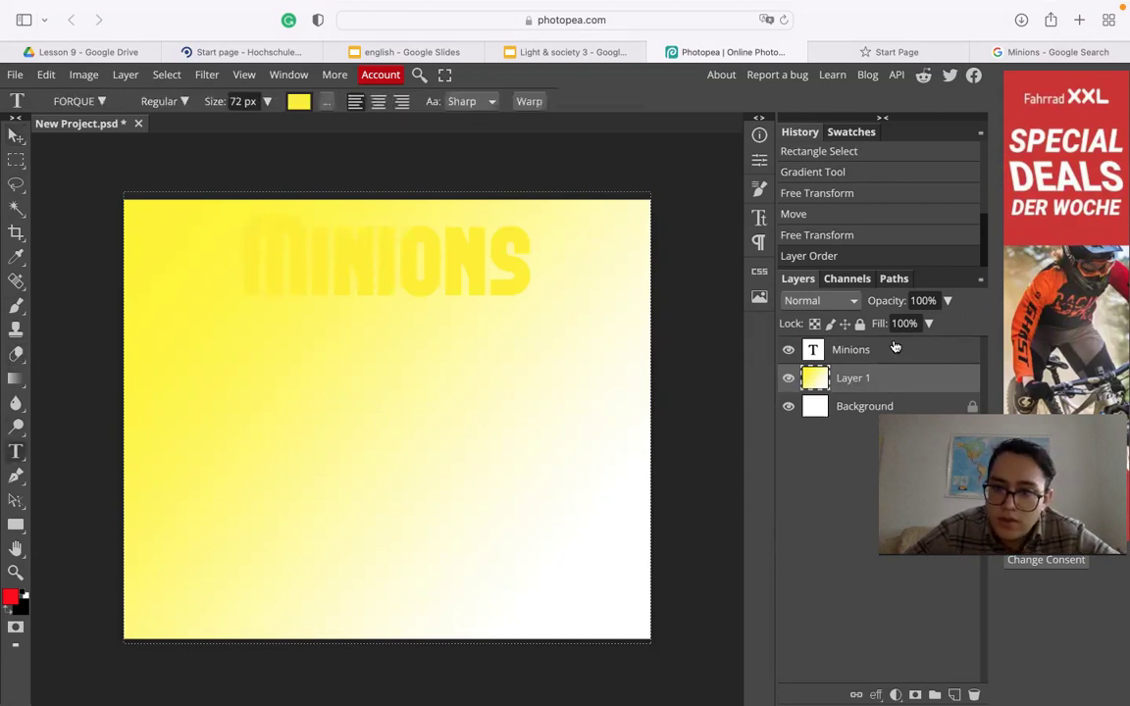
pyautogui.click(851, 350)
# Step: Recolour the whole MINIONS title blue (0030ff), then go to the Start Page tab
pyautogui.click(358, 273)
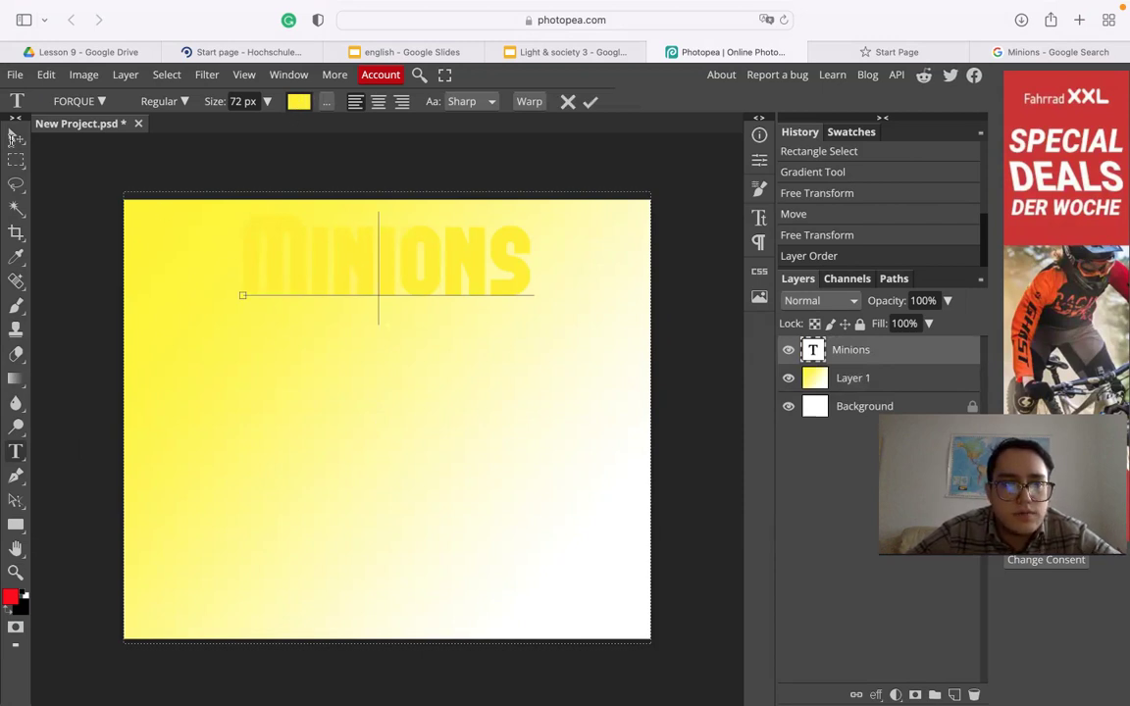
pyautogui.press('super+a')
pyautogui.click(298, 101)
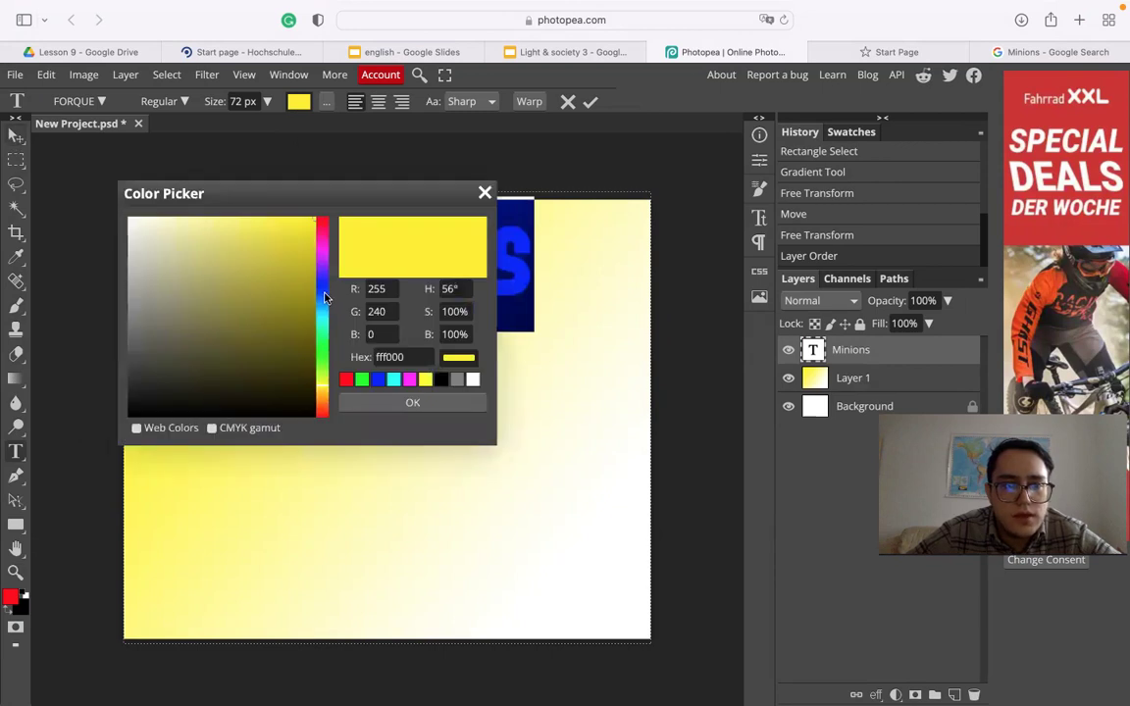
pyautogui.click(323, 291)
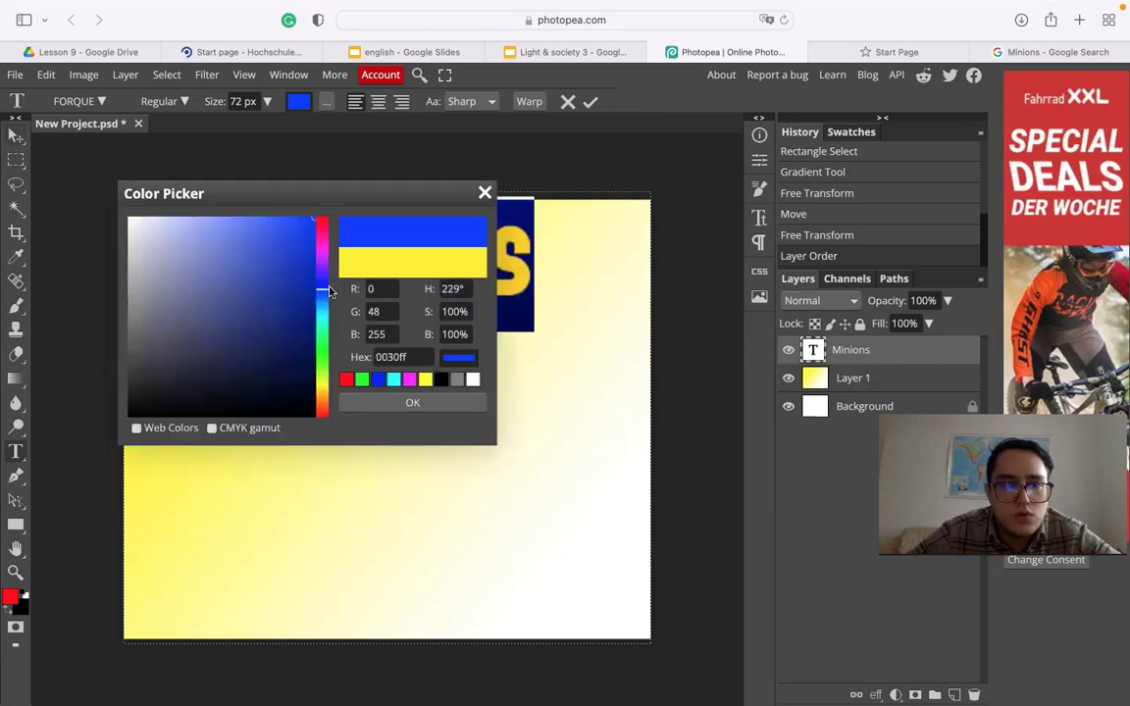
pyautogui.click(413, 403)
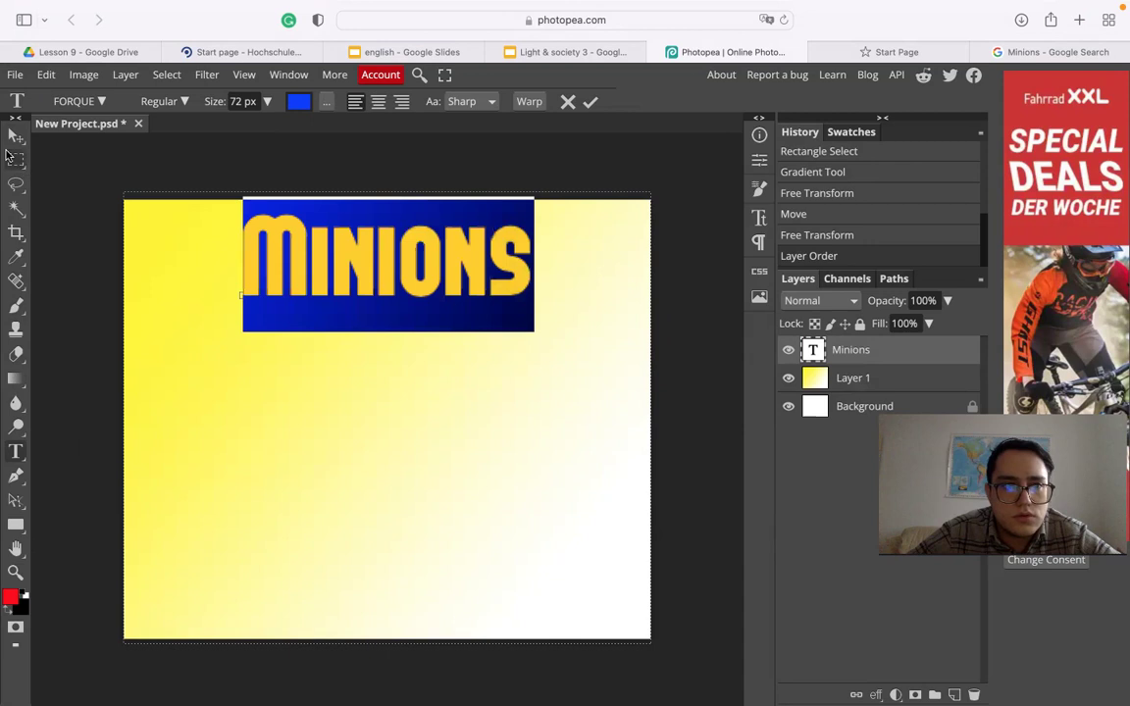
pyautogui.press('Escape')
pyautogui.press('v')
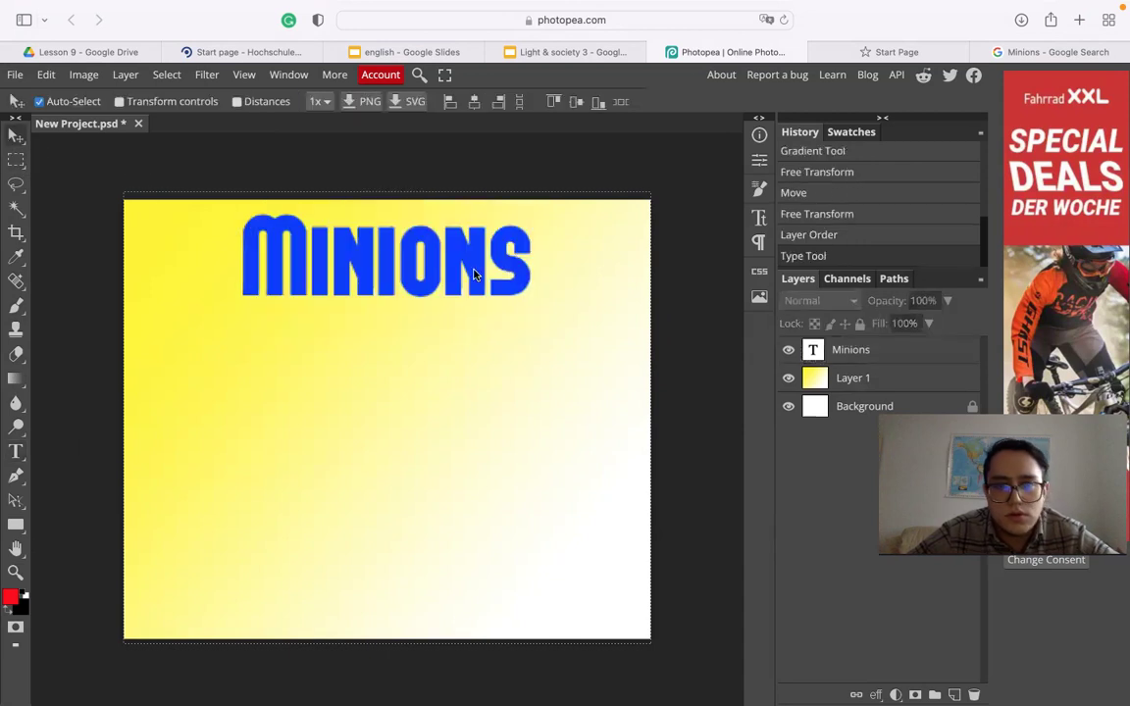
pyautogui.click(915, 51)
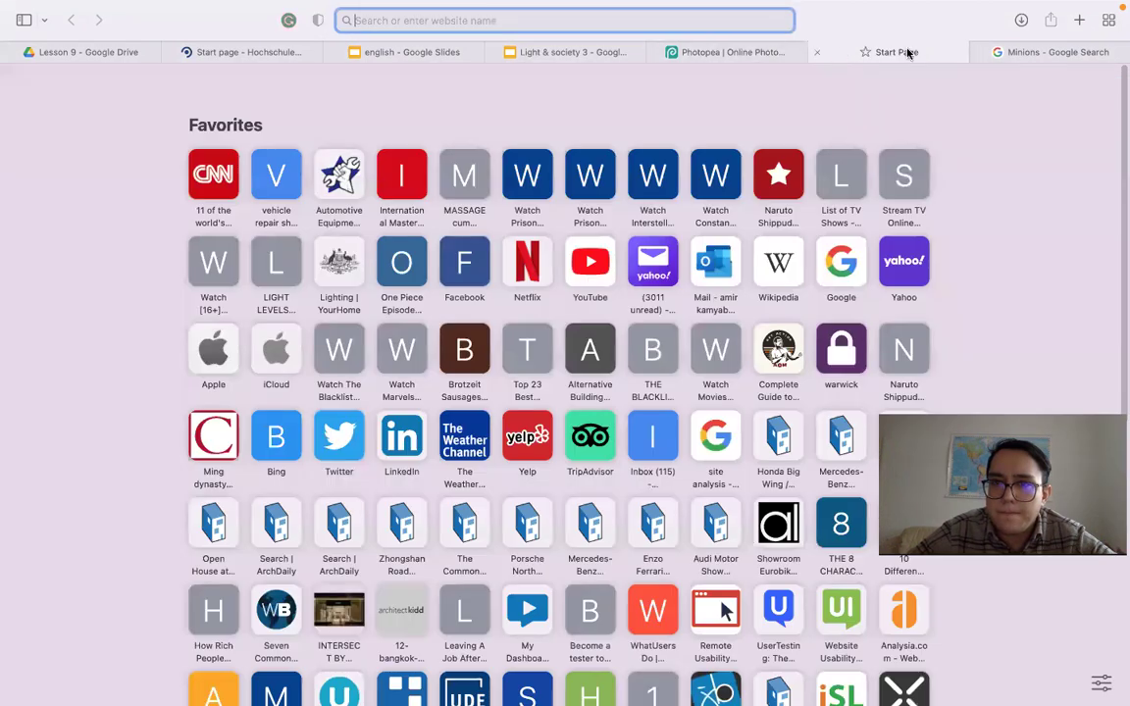
# Step: Close the Start Page and choose Save Image As on the Wikipedia three-minions picture
pyautogui.press('super+w')
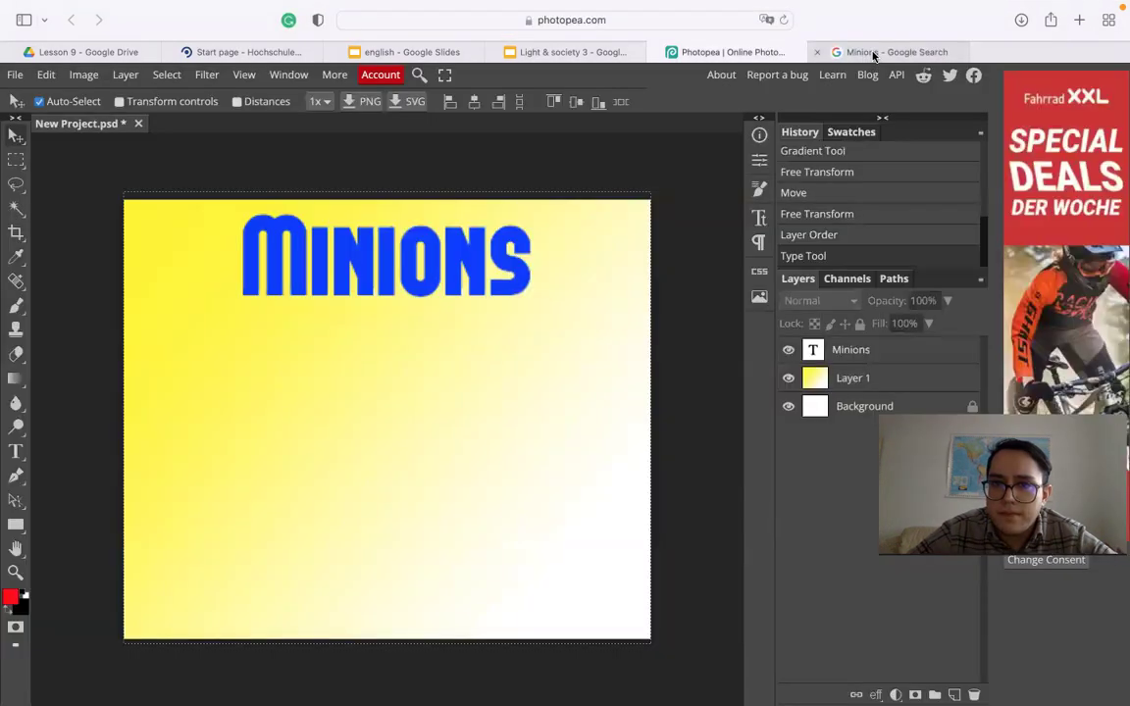
pyautogui.click(873, 55)
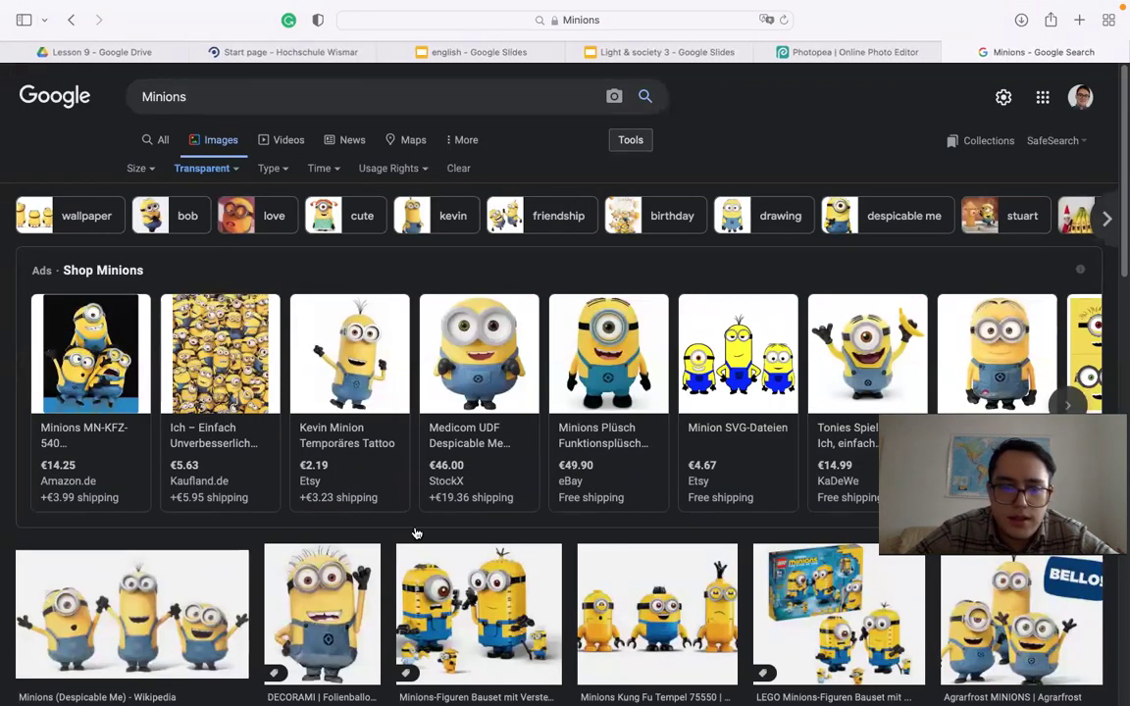
pyautogui.scroll(-4, 415, 534)
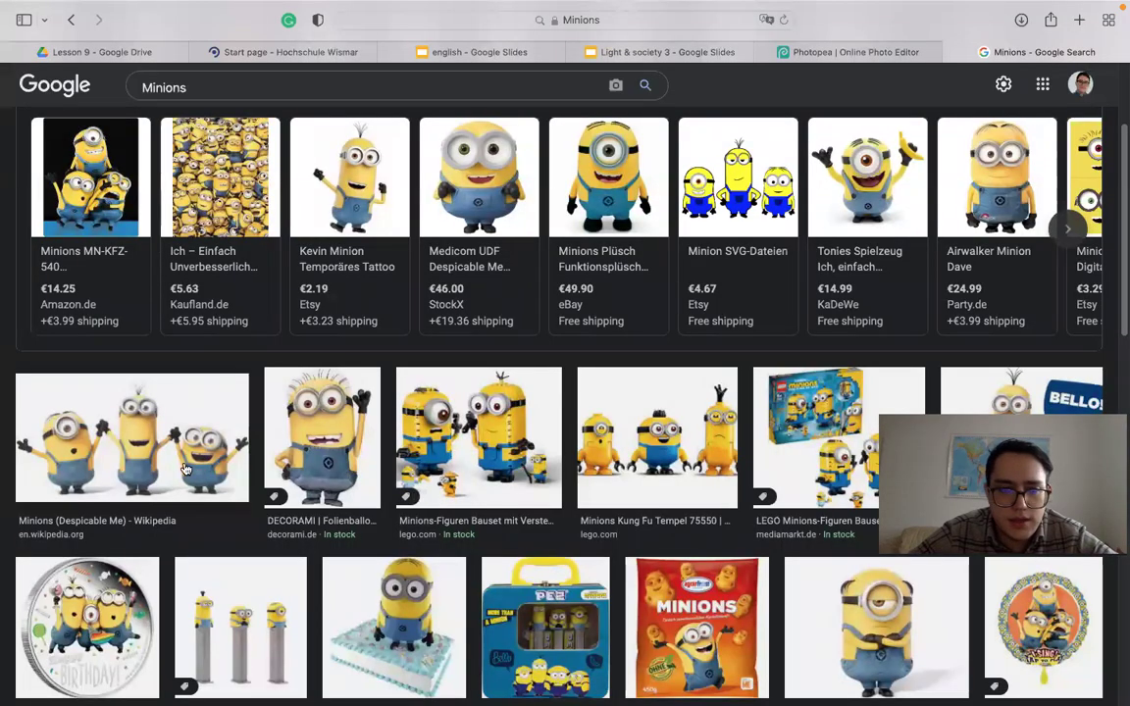
pyautogui.click(169, 424)
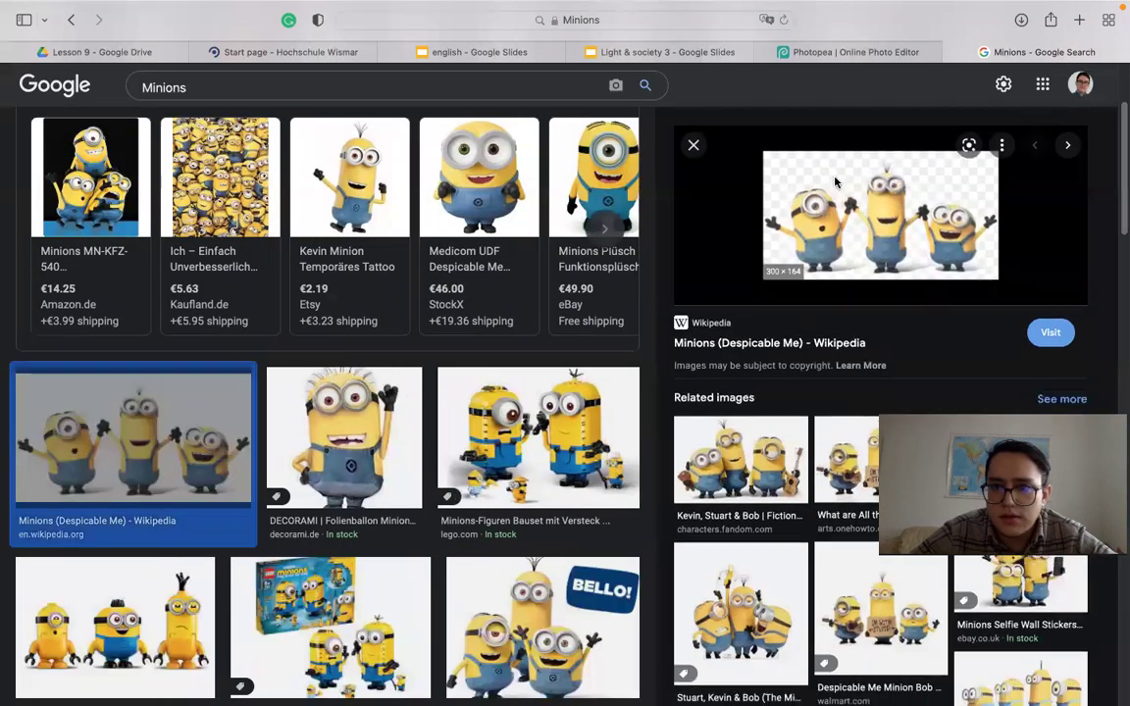
pyautogui.rightClick(839, 179)
pyautogui.click(867, 410)
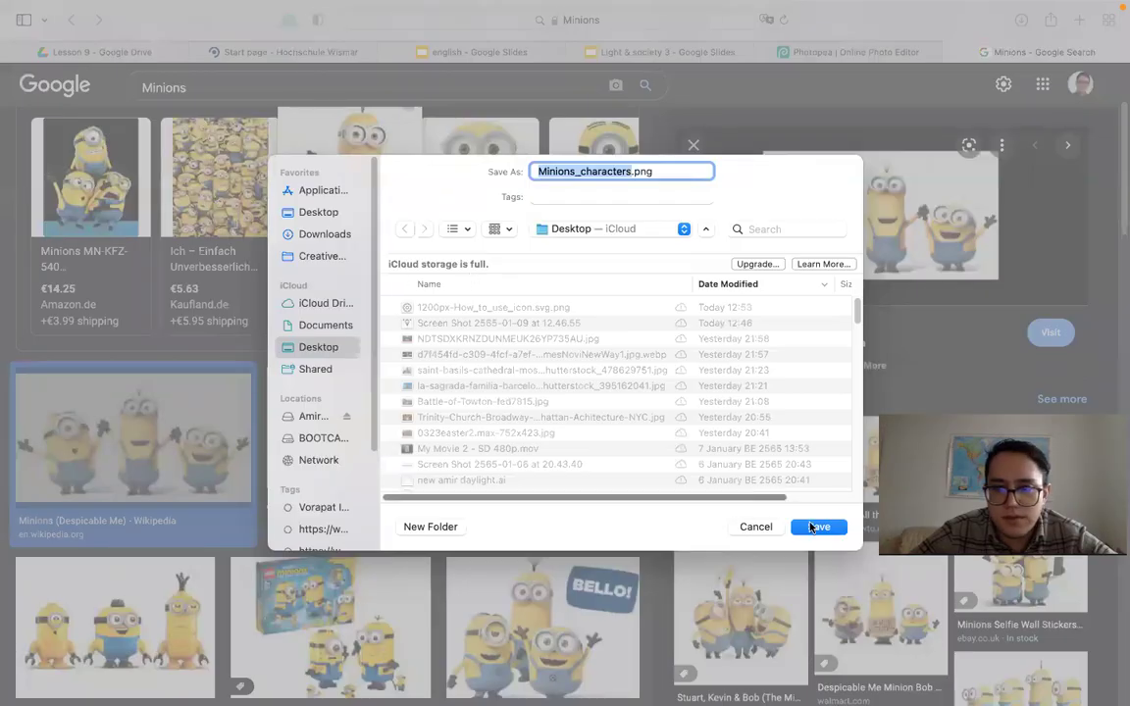
# Step: Save the picture as Minions_characters.png, then leave full screen and minimise the presentation
pyautogui.click(814, 527)
pyautogui.click(770, 47)
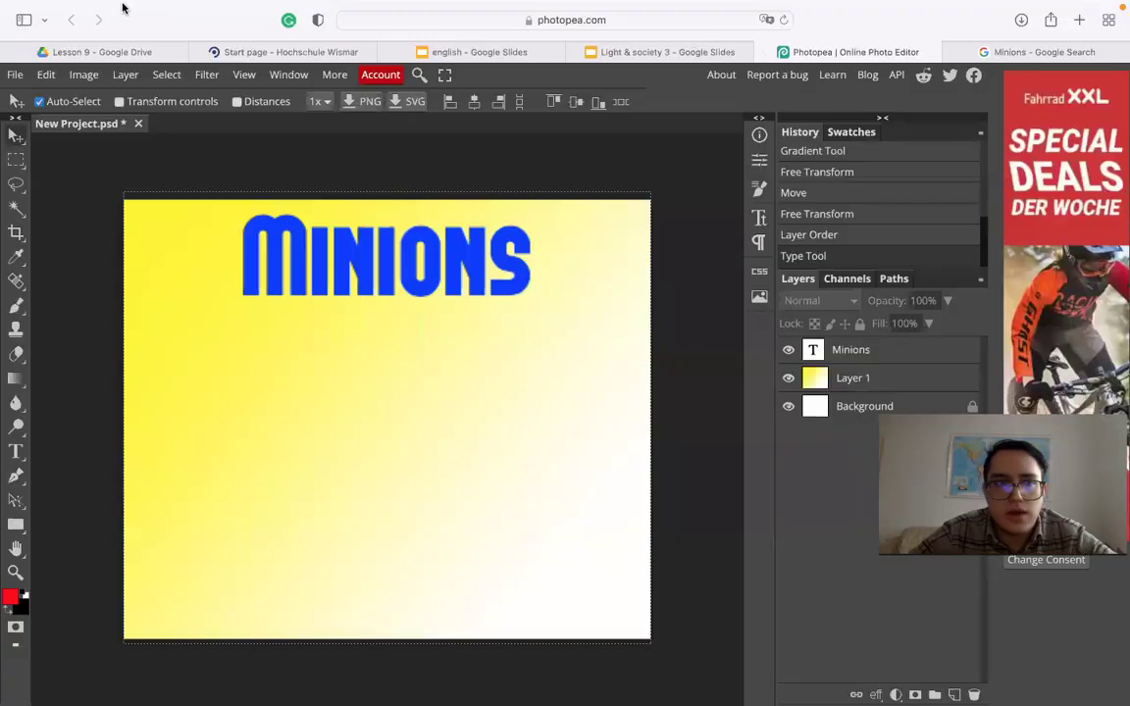
pyautogui.moveTo(108, 5)
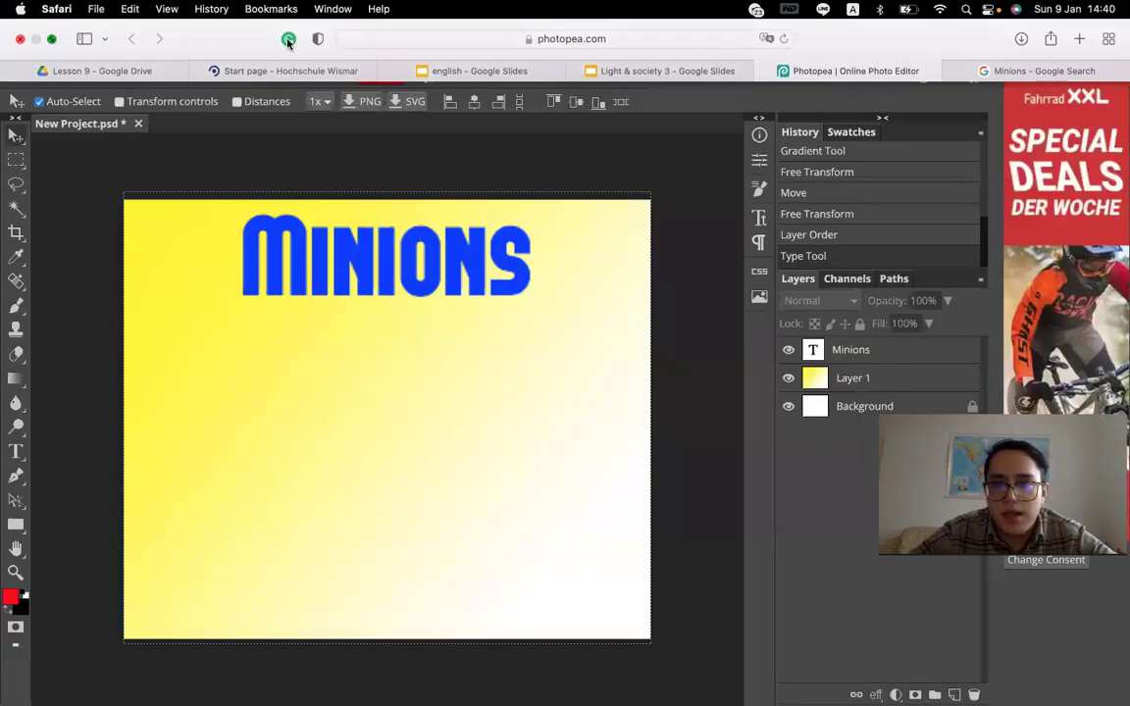
pyautogui.press('ctrl+super+f')
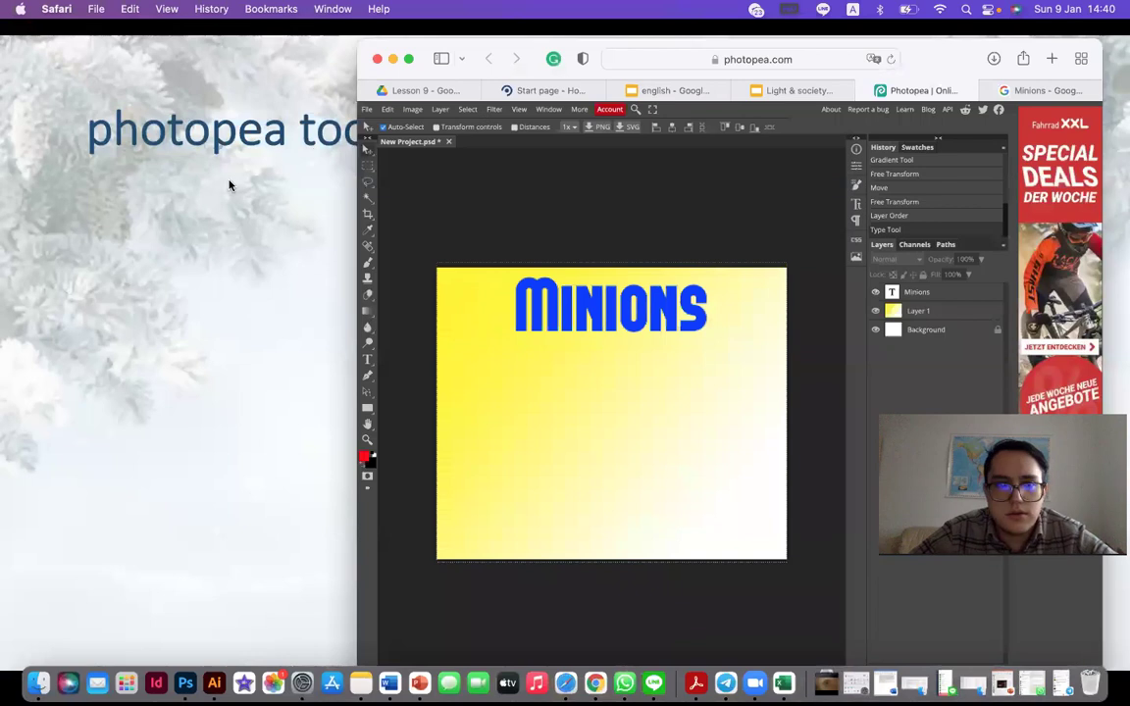
pyautogui.click(229, 184)
pyautogui.press('Escape')
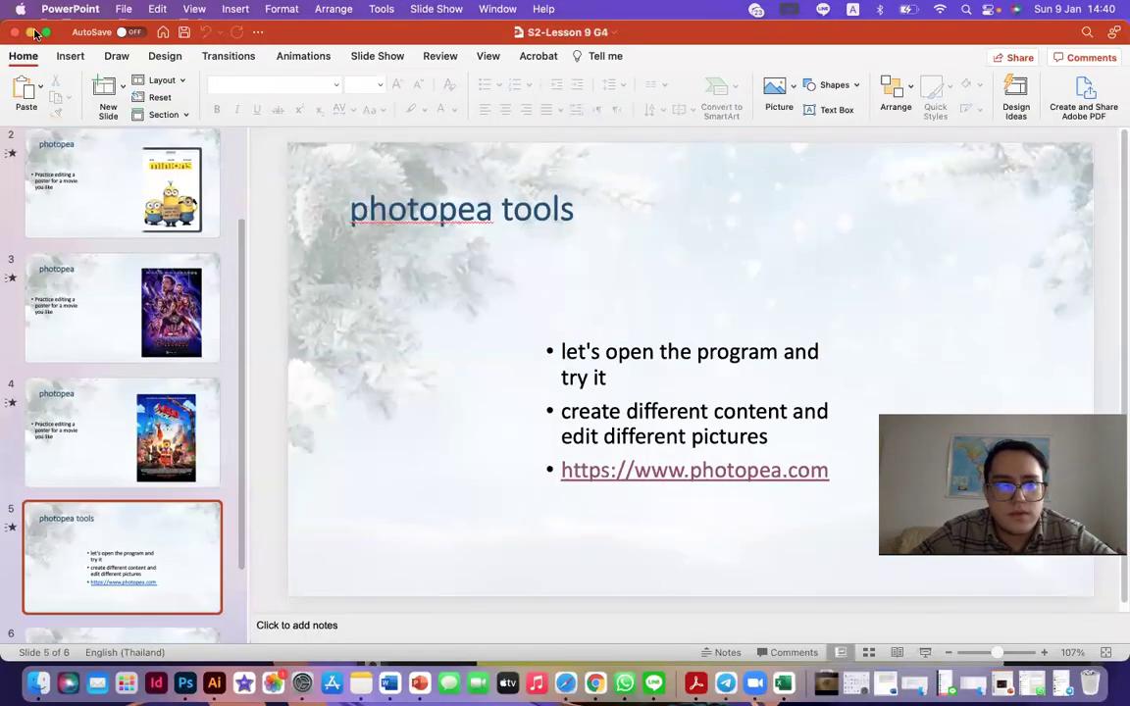
pyautogui.click(30, 33)
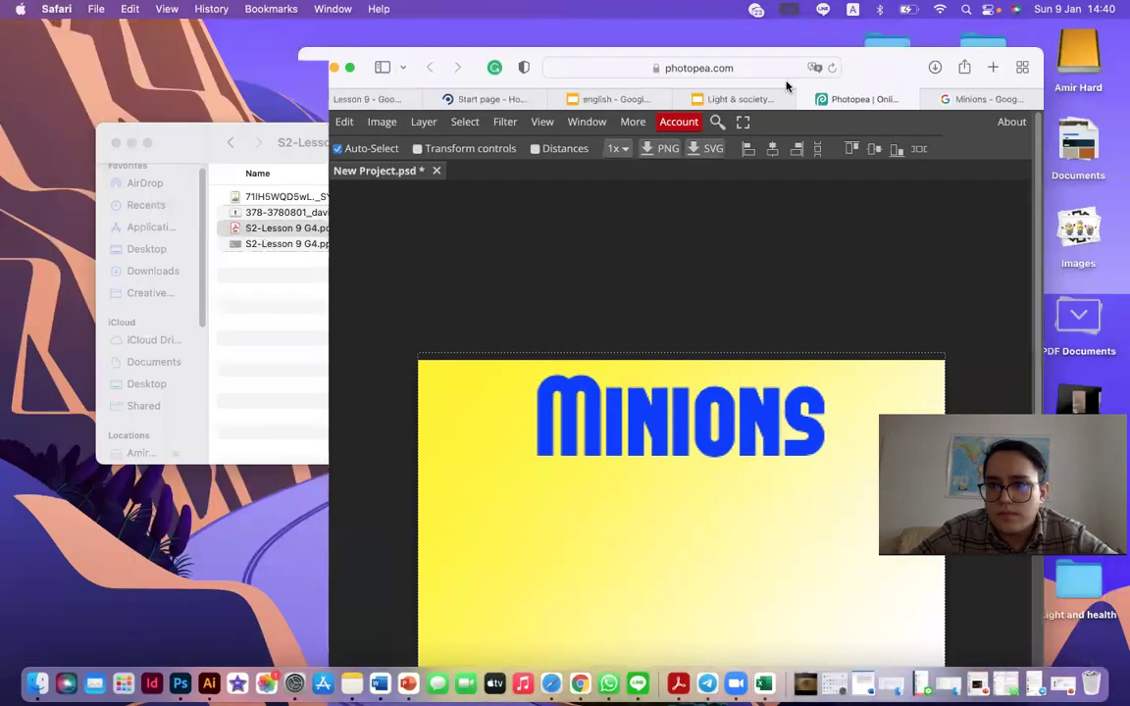
# Step: Drag Minions_characters.png from the desktop into the Photopea poster and restore full screen
pyautogui.moveTo(785, 86); pyautogui.dragTo(672, 94)
pyautogui.click(1083, 236)
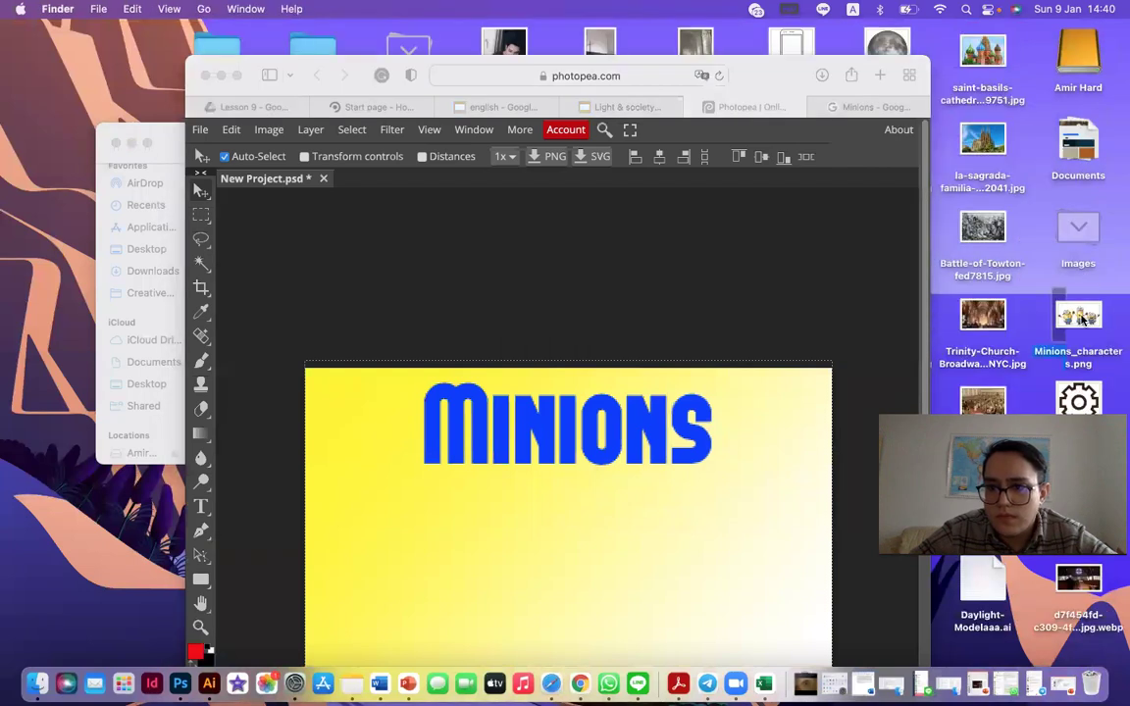
pyautogui.moveTo(1078, 323); pyautogui.dragTo(291, 118)
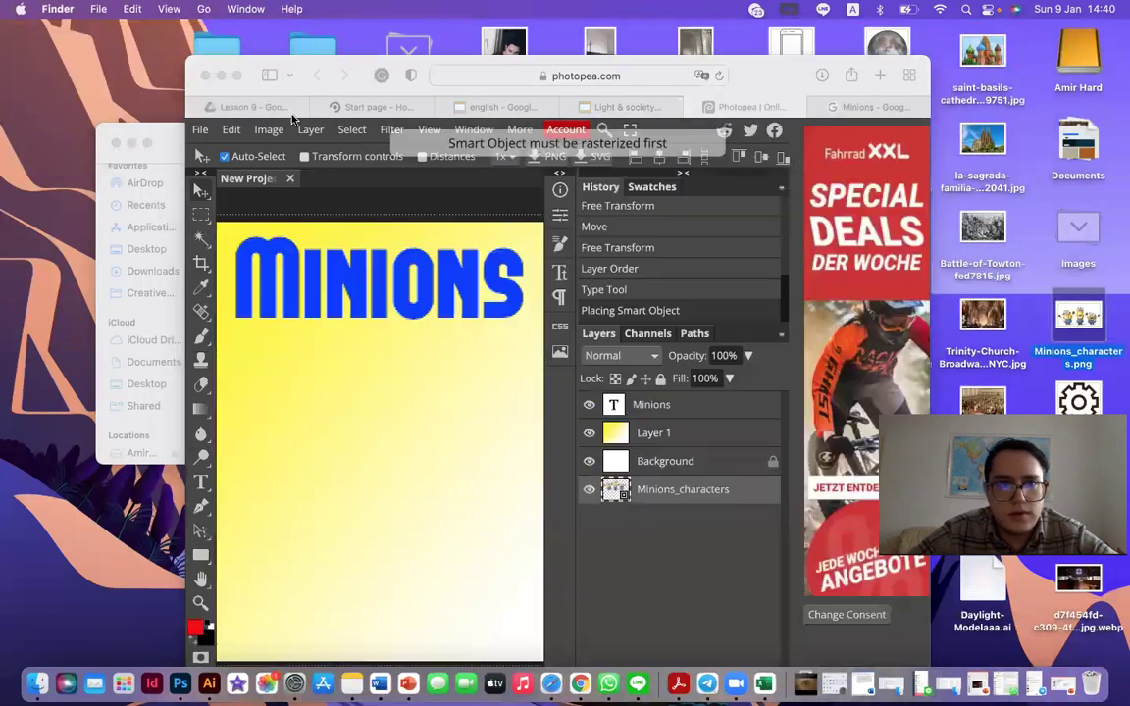
pyautogui.click(238, 76)
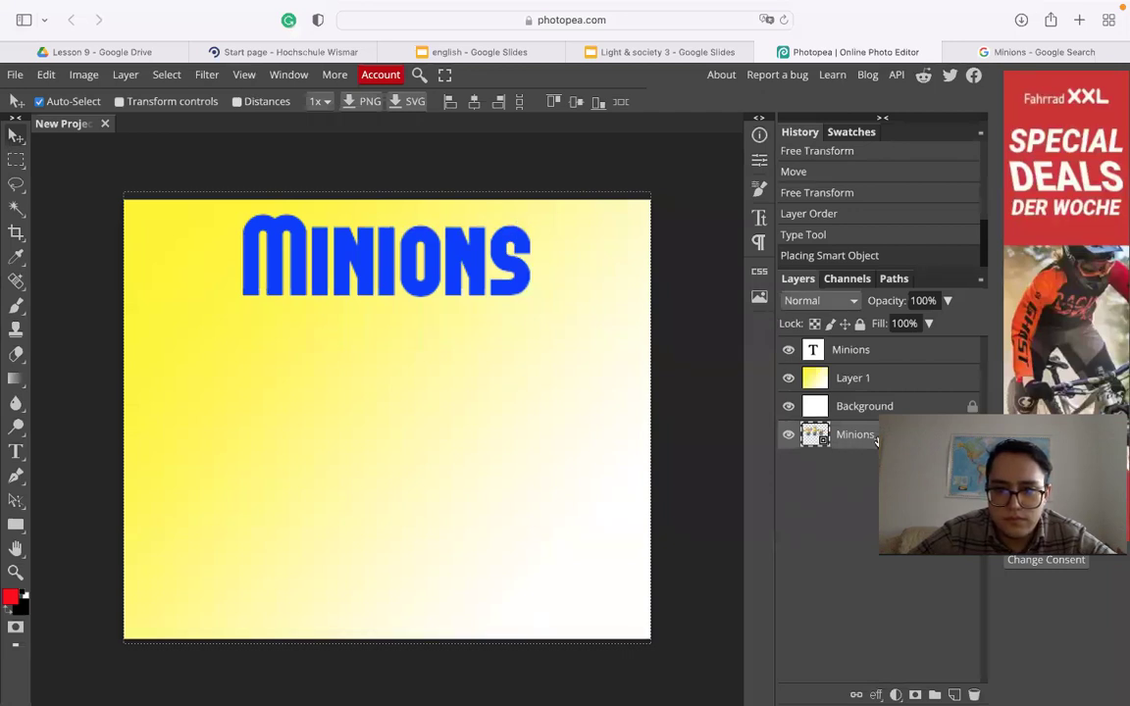
# Step: Move the Minions_characters layer above Layer 1 and drag the minions to the poster's bottom
pyautogui.moveTo(875, 440); pyautogui.dragTo(880, 395)
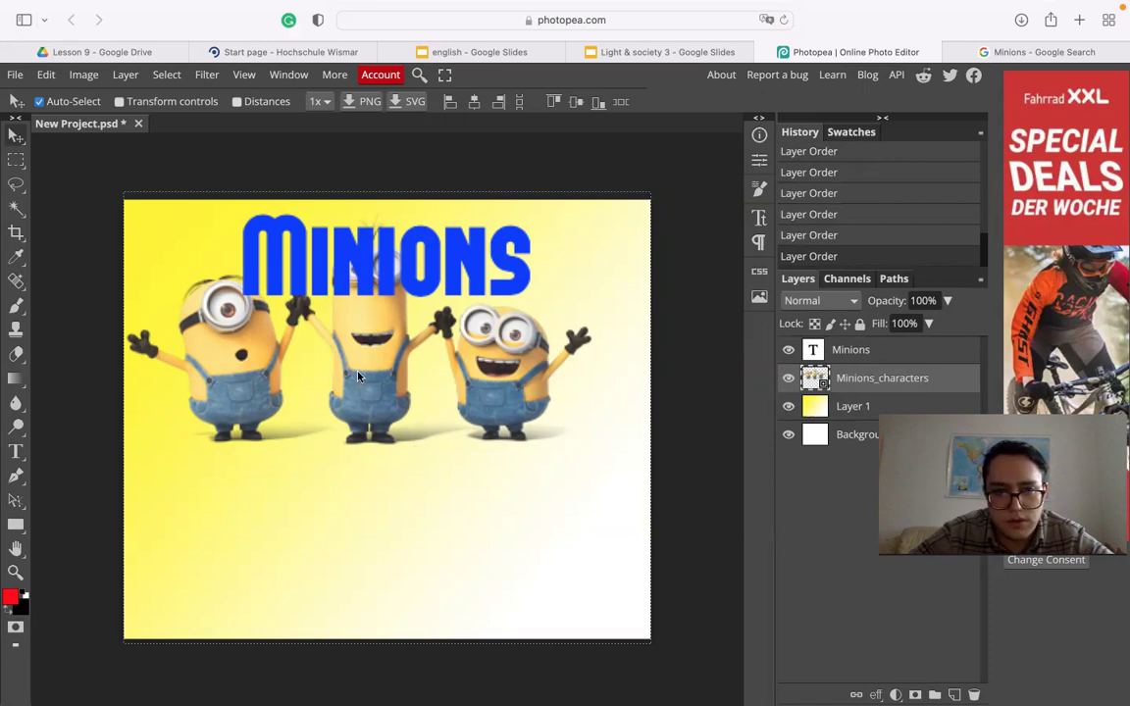
pyautogui.moveTo(373, 433); pyautogui.dragTo(382, 571)
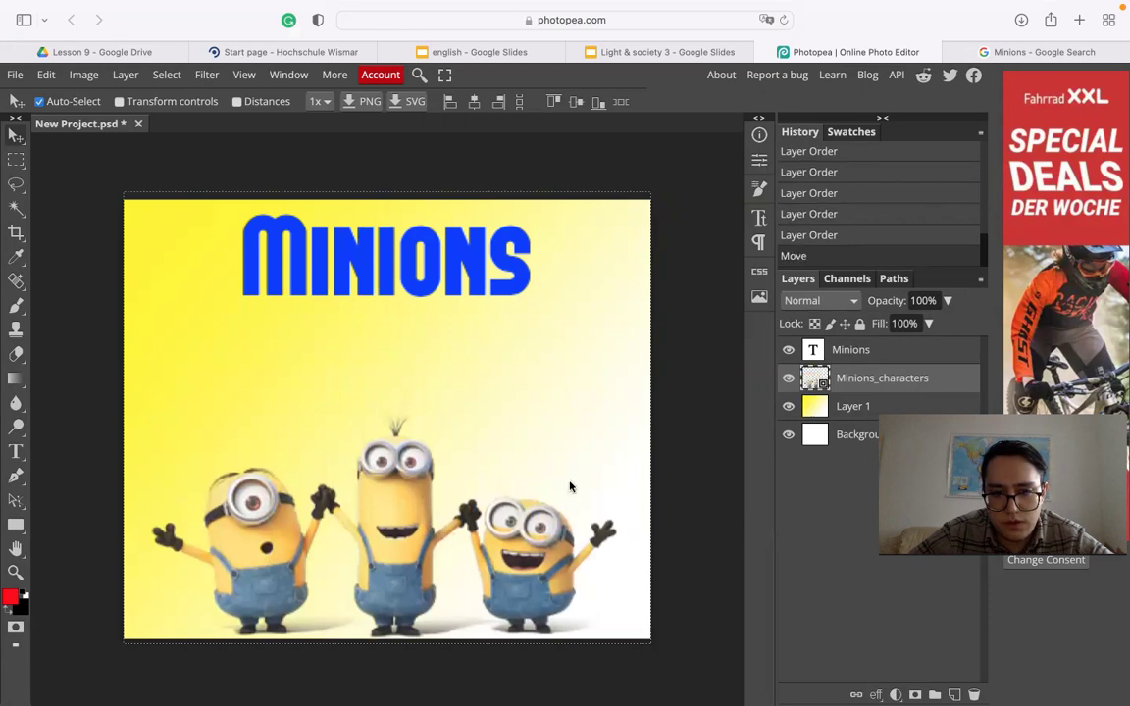
pyautogui.press('BackSpace')
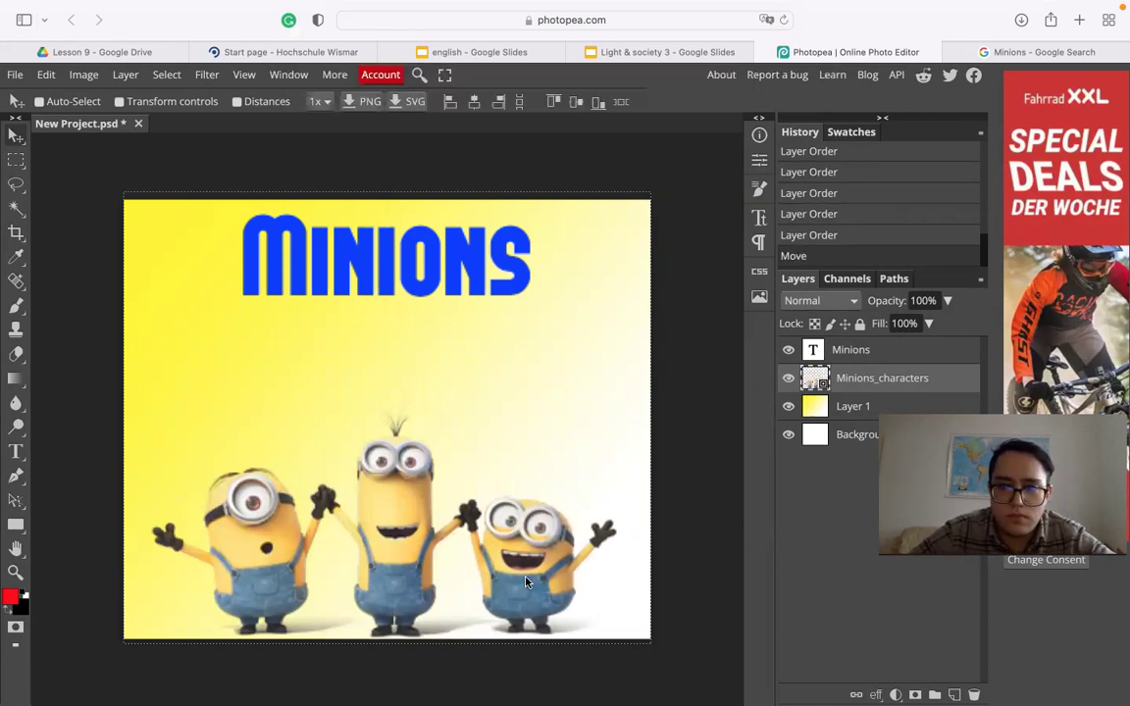
pyautogui.press('BackSpace')
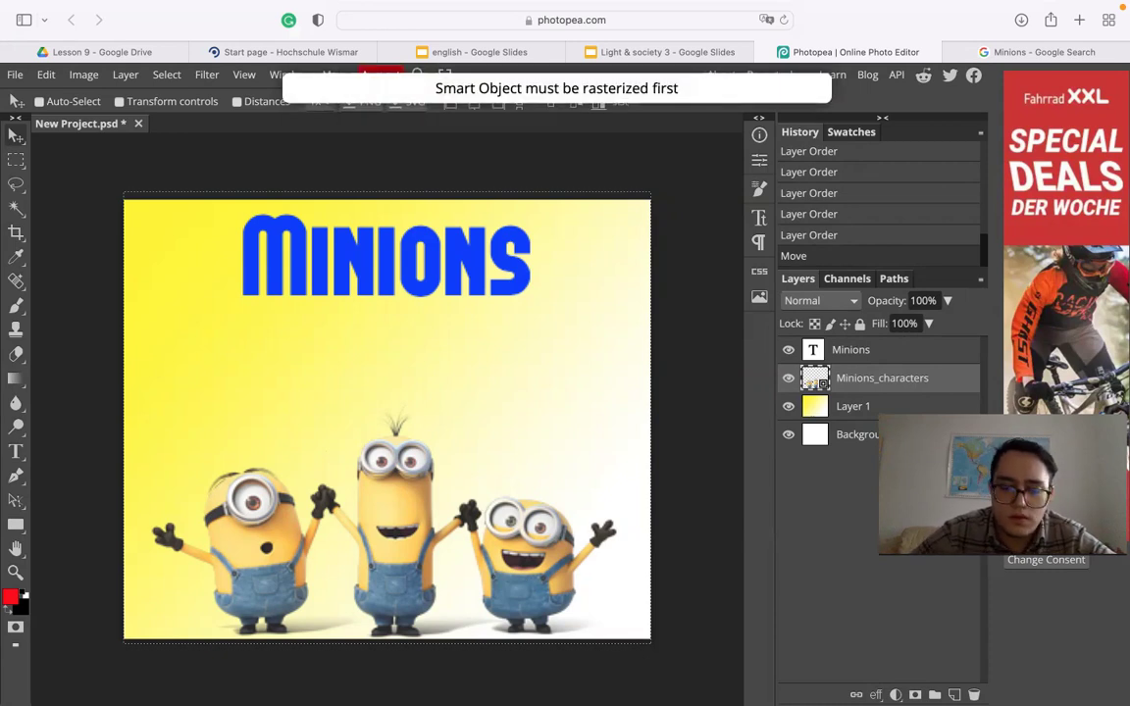
pyautogui.rightClick(385, 546)
# Step: Dismiss the layer shortcut list and browse the selection commands
pyautogui.click(350, 429)
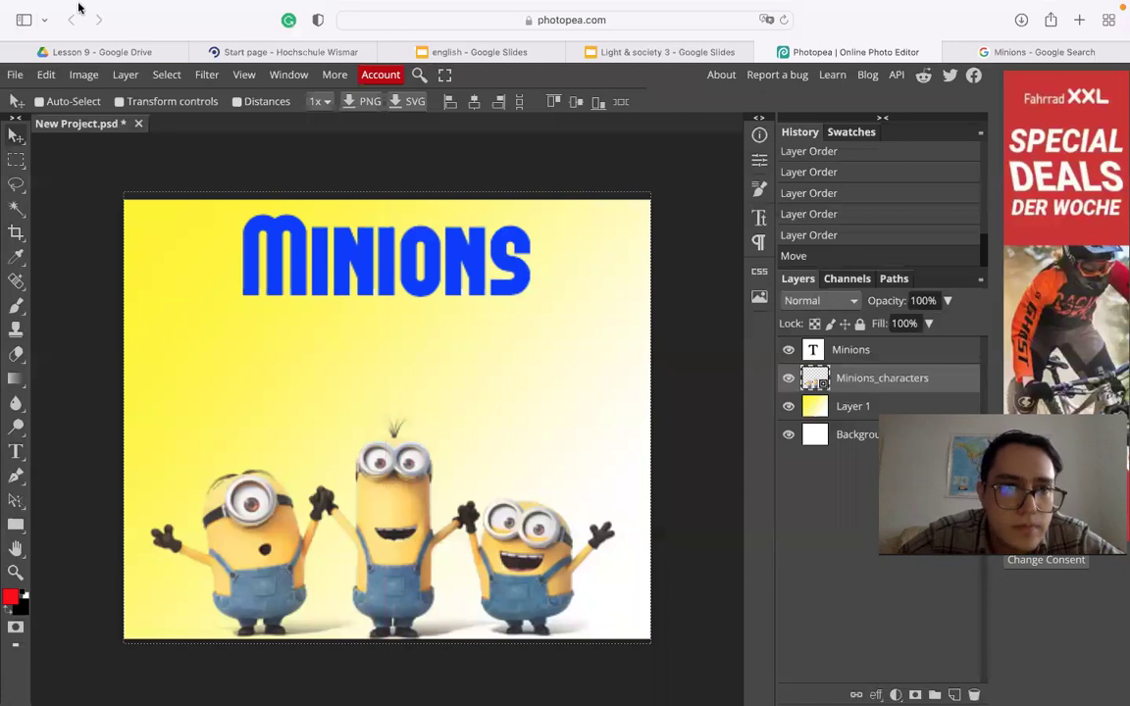
pyautogui.click(168, 76)
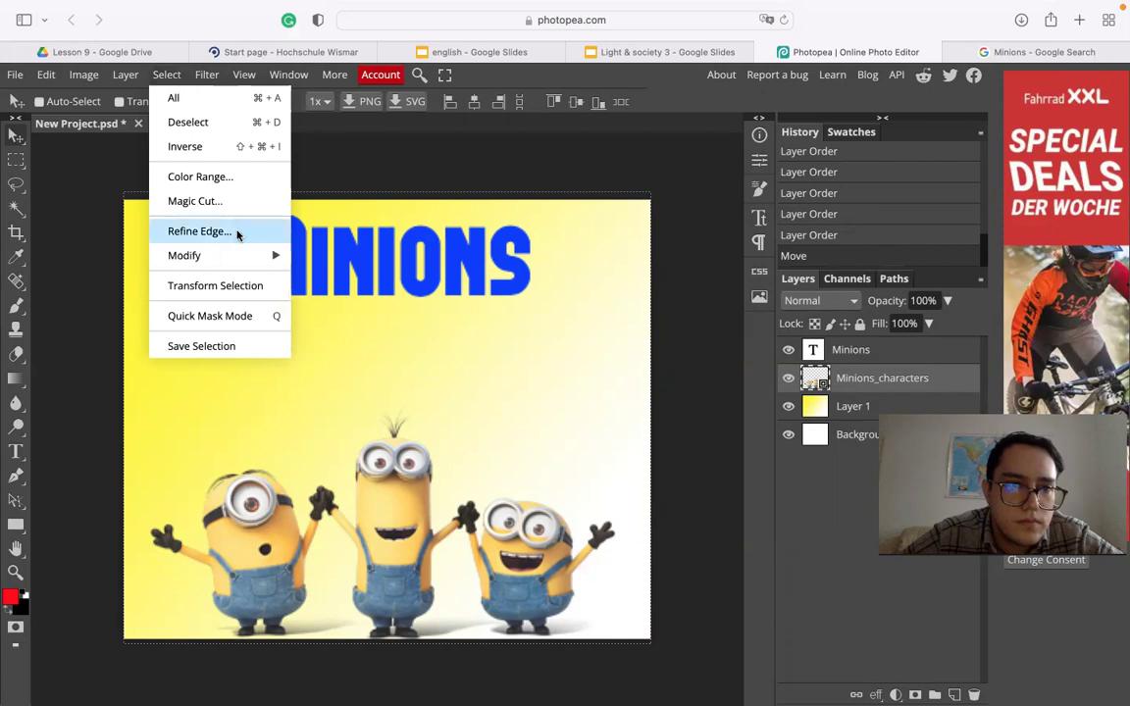
pyautogui.moveTo(242, 256)
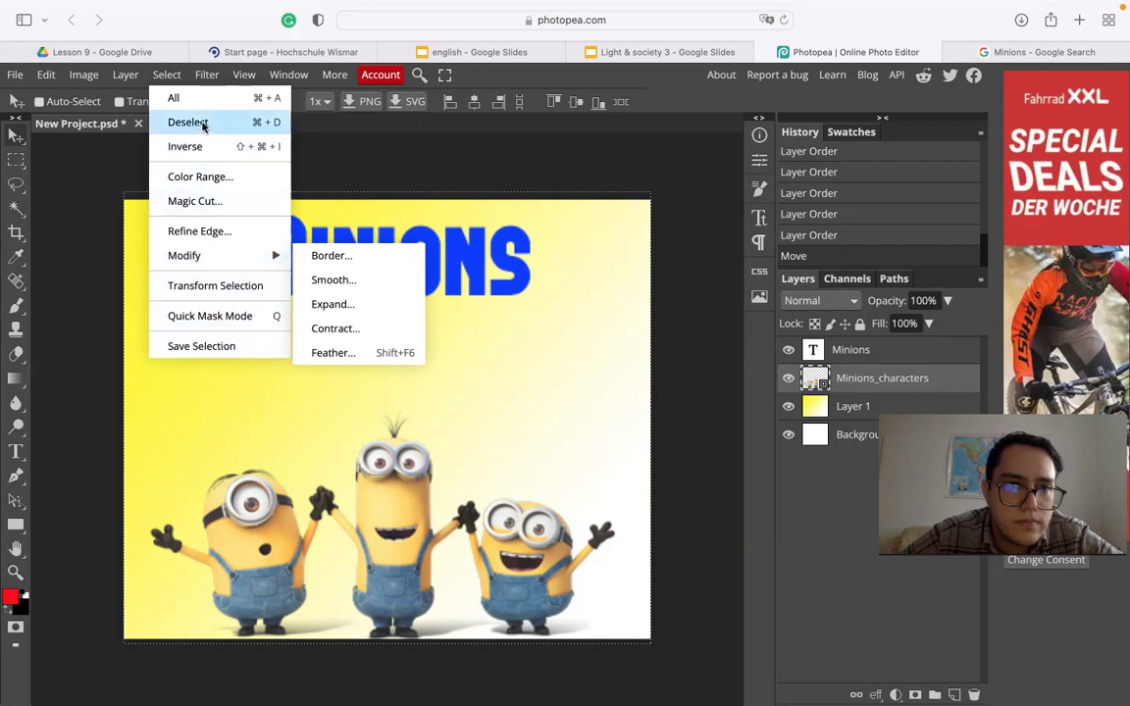
# Step: Drag the minions down so they're cropped along the bottom edge, then deselect
pyautogui.click(15, 140)
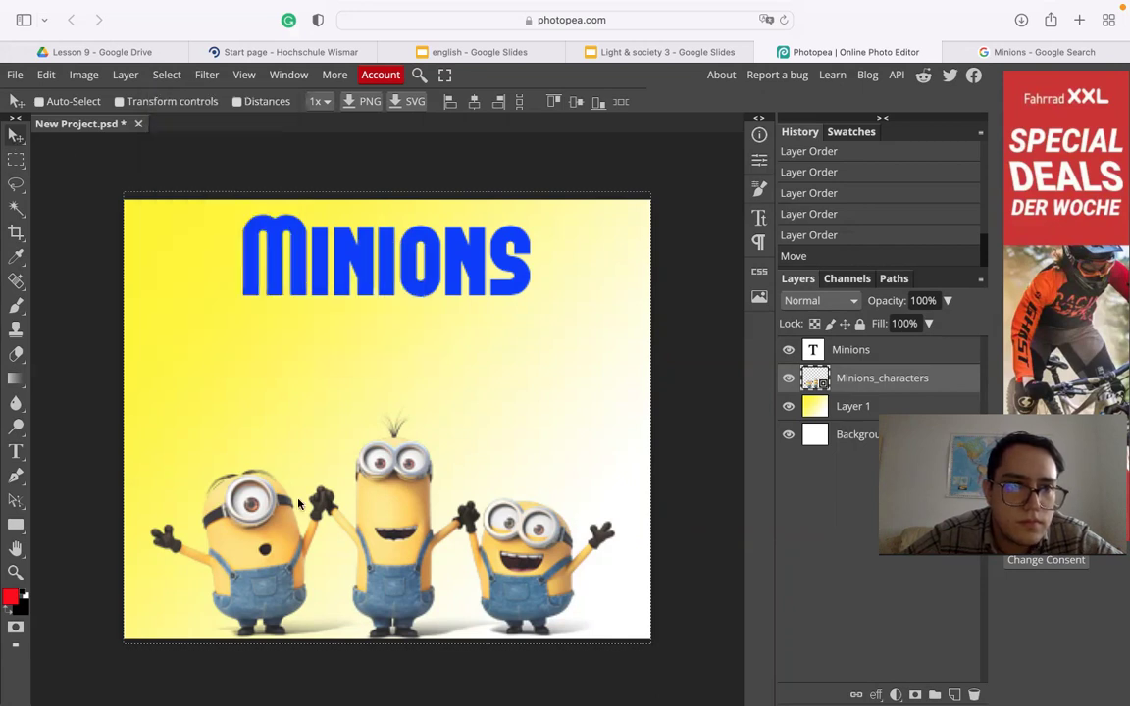
pyautogui.press('super+t')
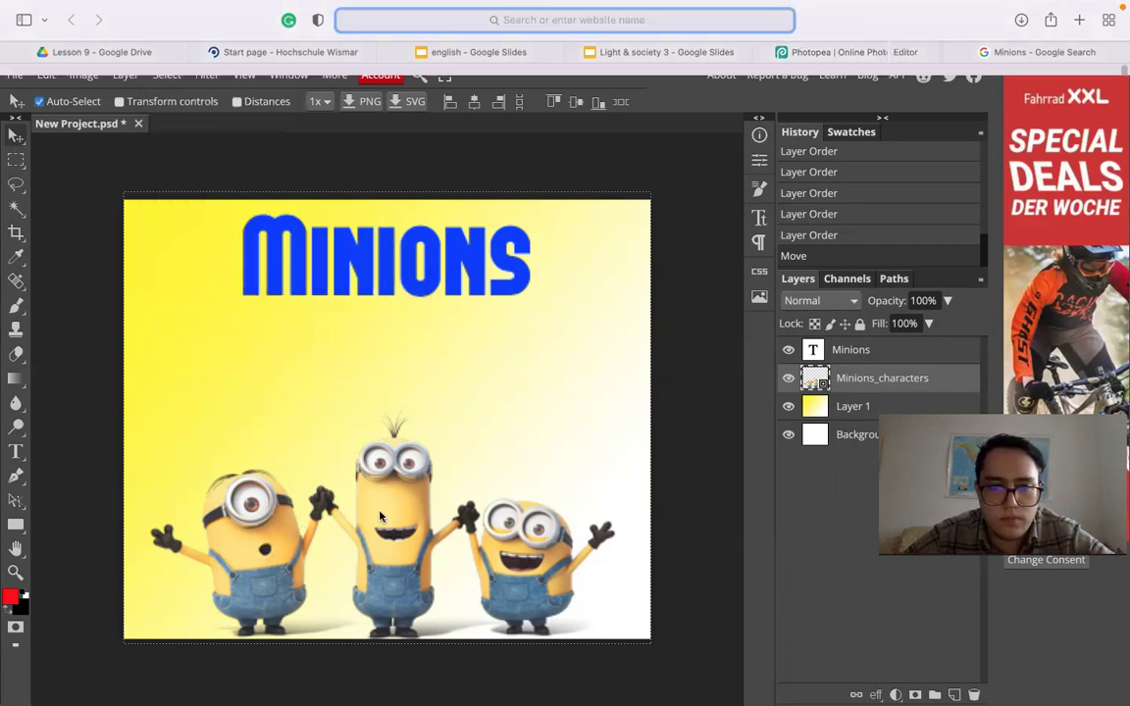
pyautogui.write('archdaily.com')
pyautogui.press('Return')
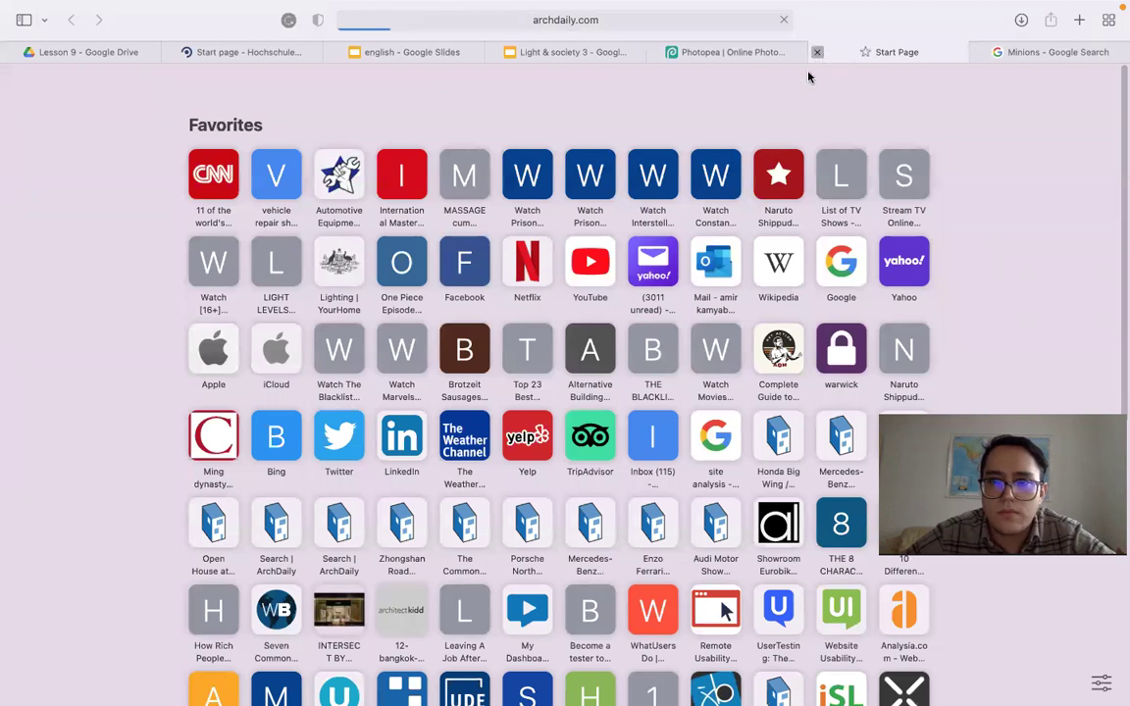
pyautogui.press('super+w')
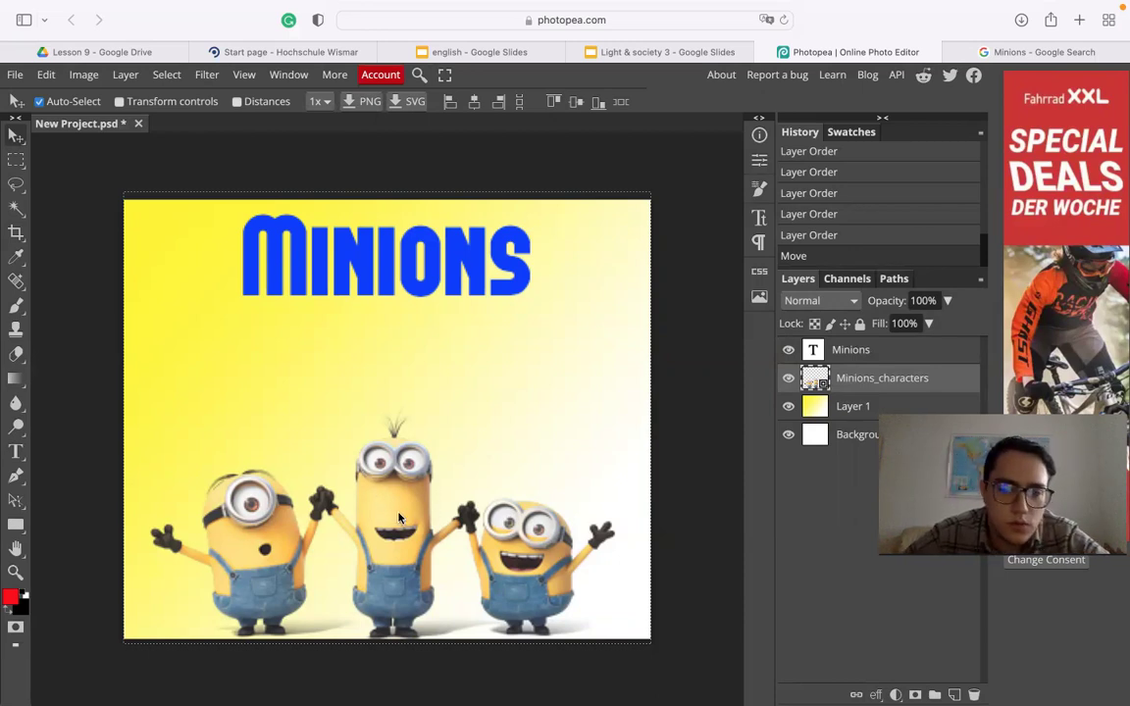
pyautogui.moveTo(357, 493); pyautogui.dragTo(410, 492)
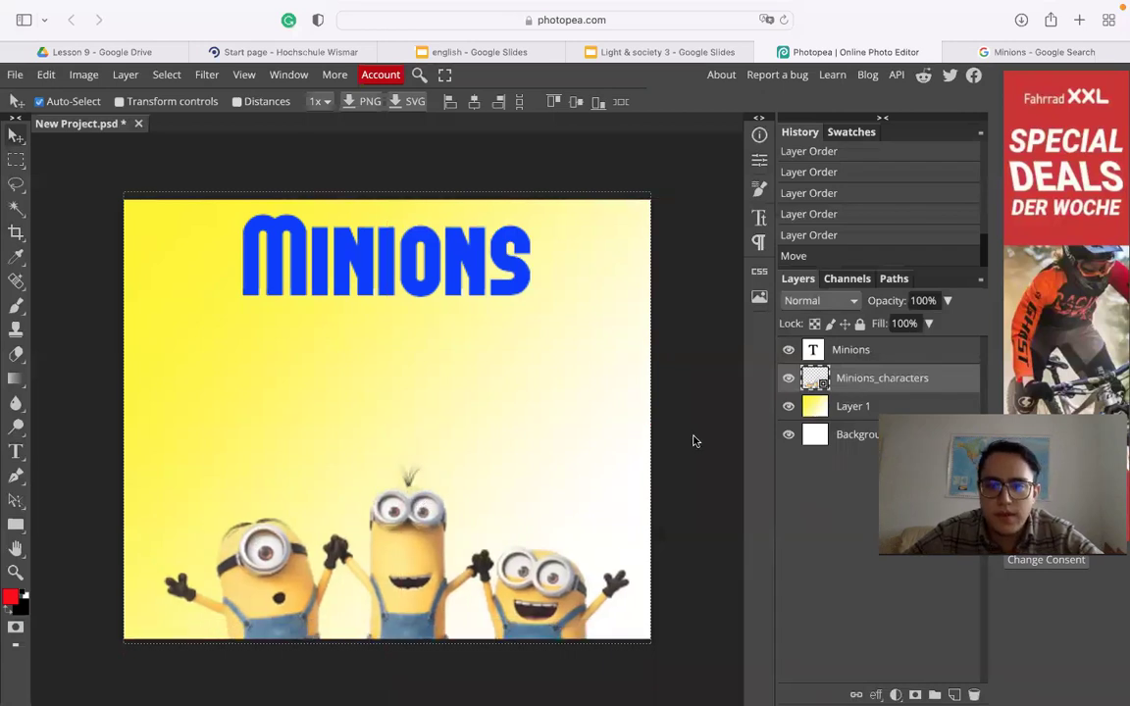
pyautogui.click(660, 416)
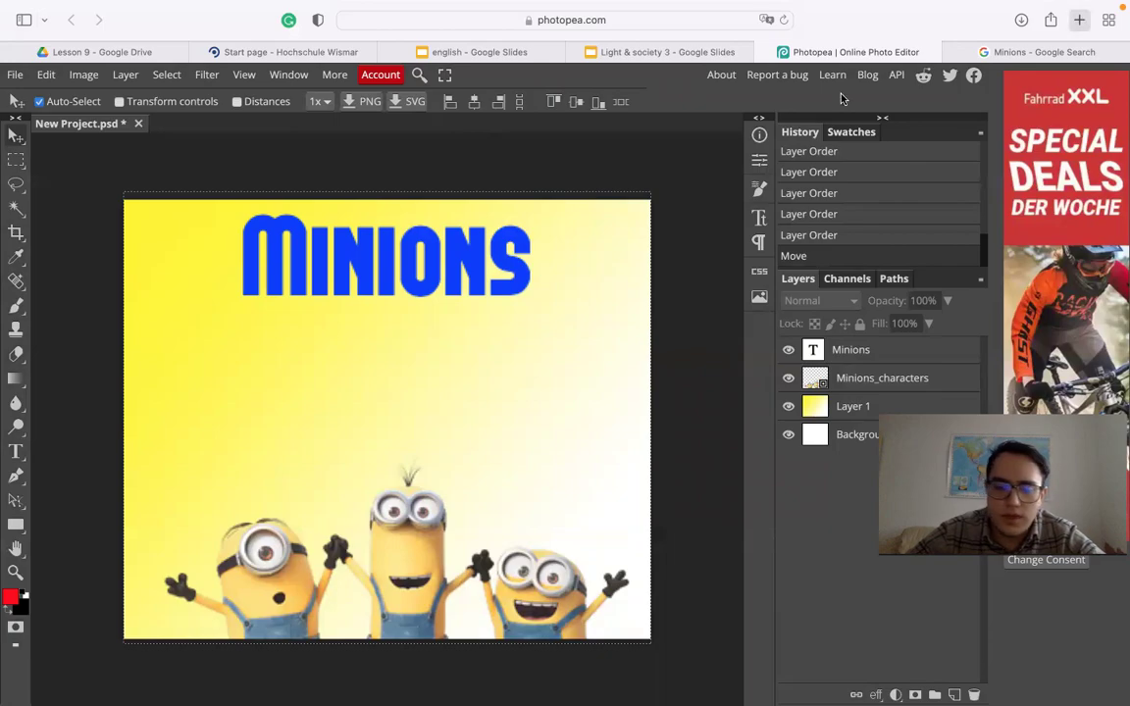
# Step: Search Google in a new tab for 'credits of minions' and scroll down to the JH Movie Collection Wiki result
pyautogui.press('super+t')
pyautogui.write('cre')
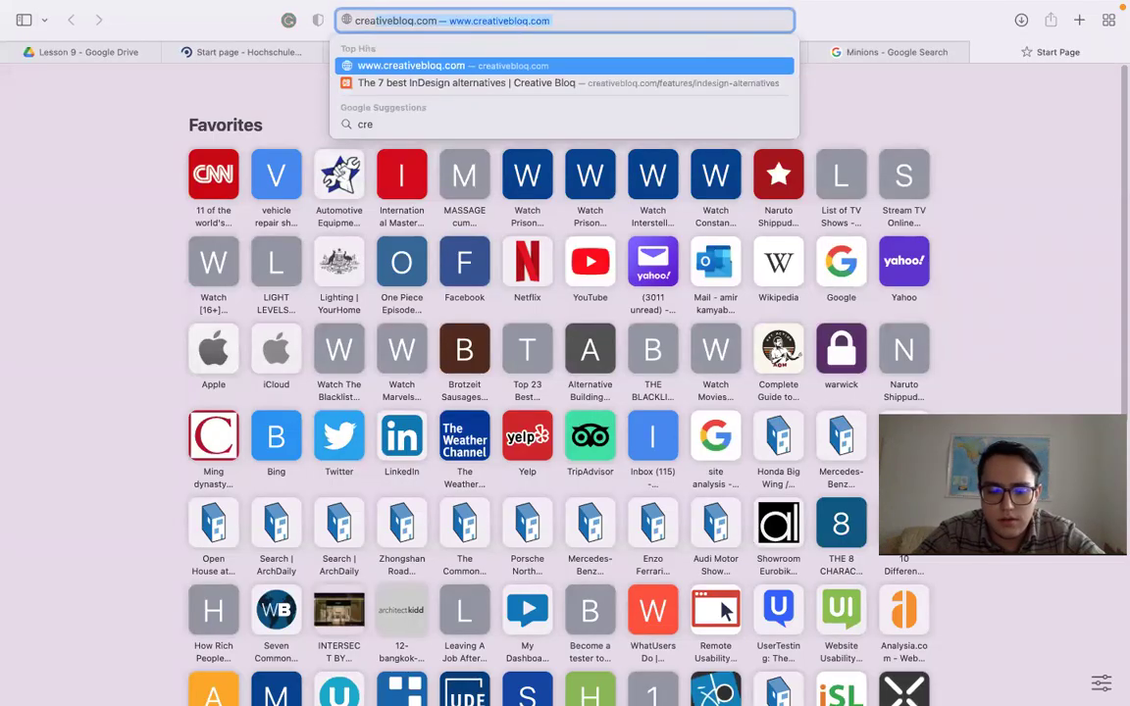
pyautogui.write('adit')
pyautogui.press('BackSpace')
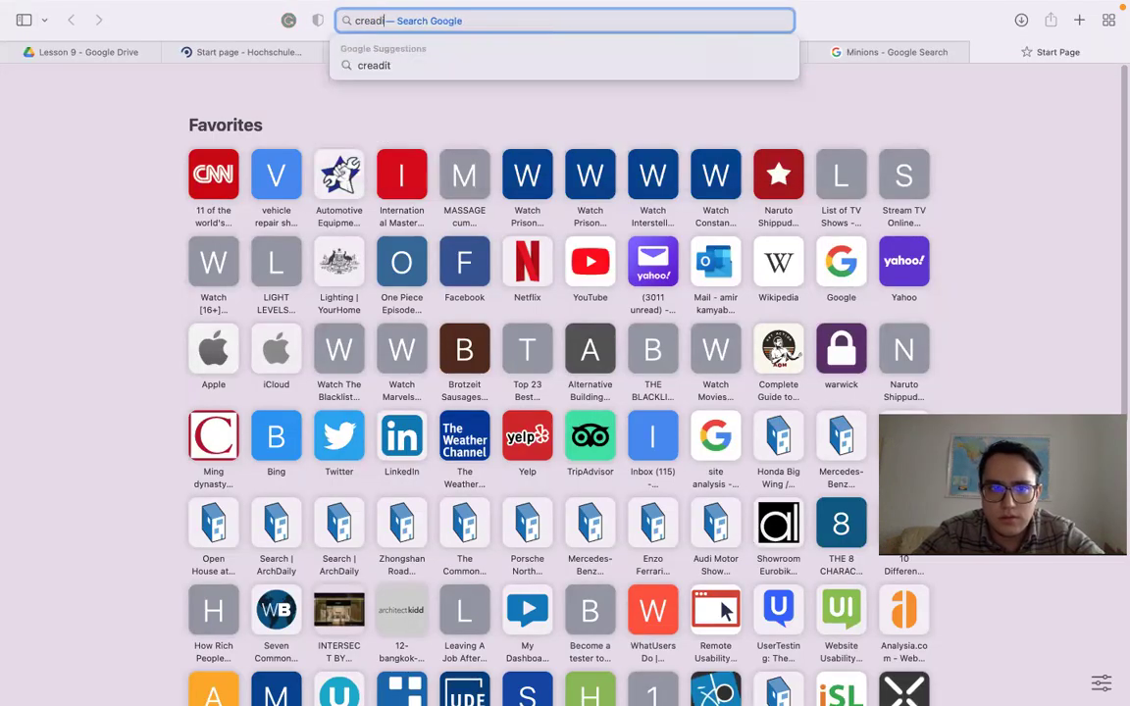
pyautogui.press('BackSpace')
pyautogui.press('BackSpace')
pyautogui.press('BackSpace')
pyautogui.write('dits')
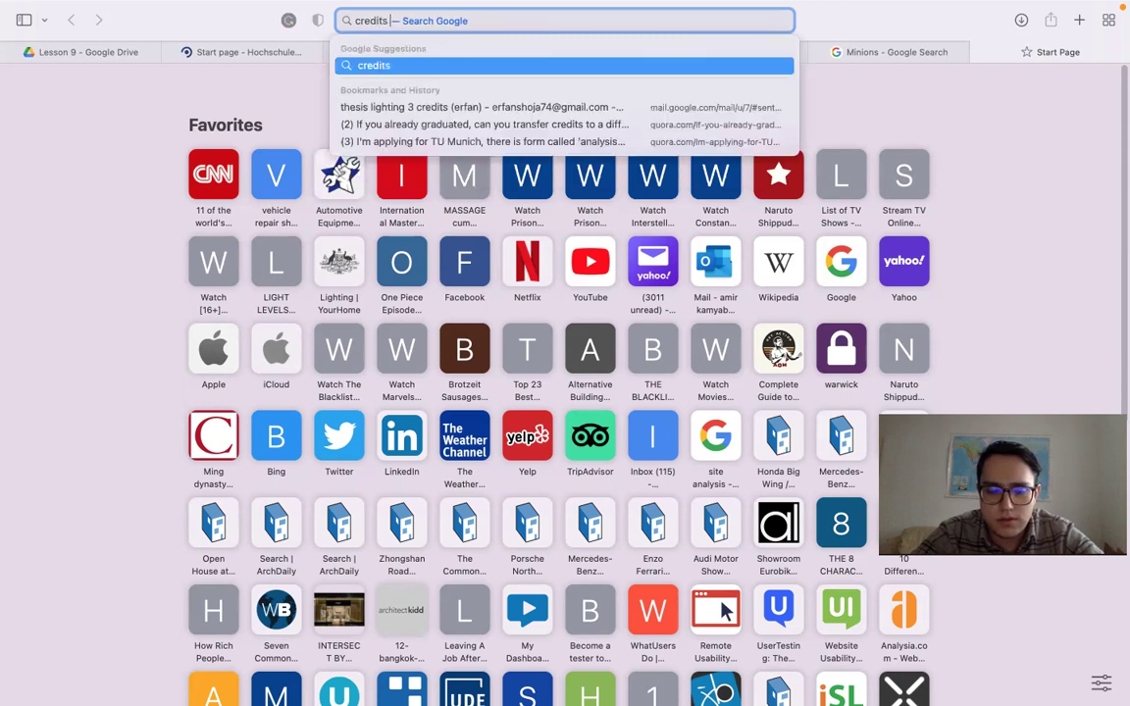
pyautogui.write(' of mini')
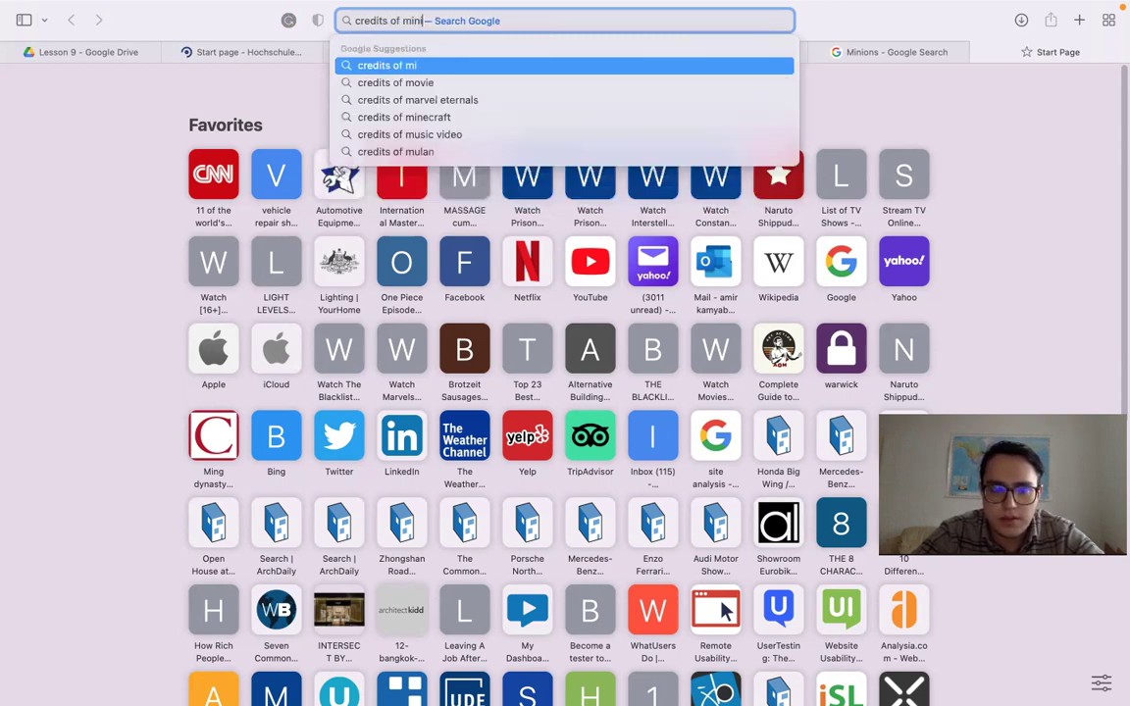
pyautogui.write('on')
pyautogui.press('Return')
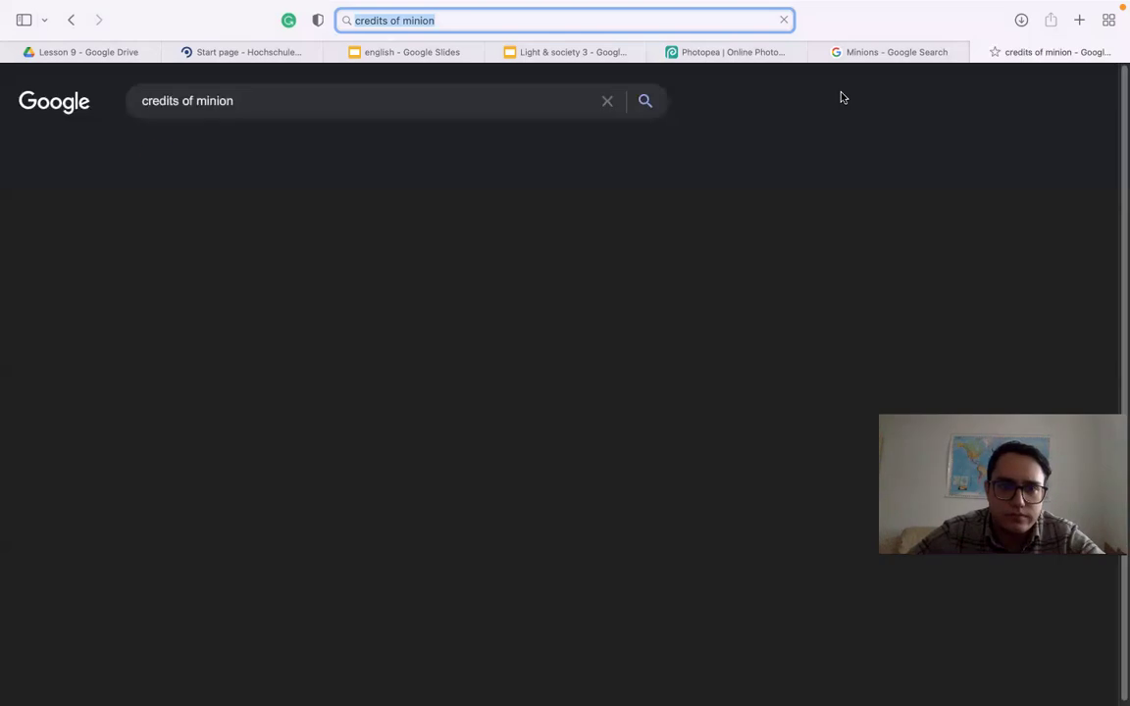
pyautogui.click(442, 90)
pyautogui.write('s')
pyautogui.press('Return')
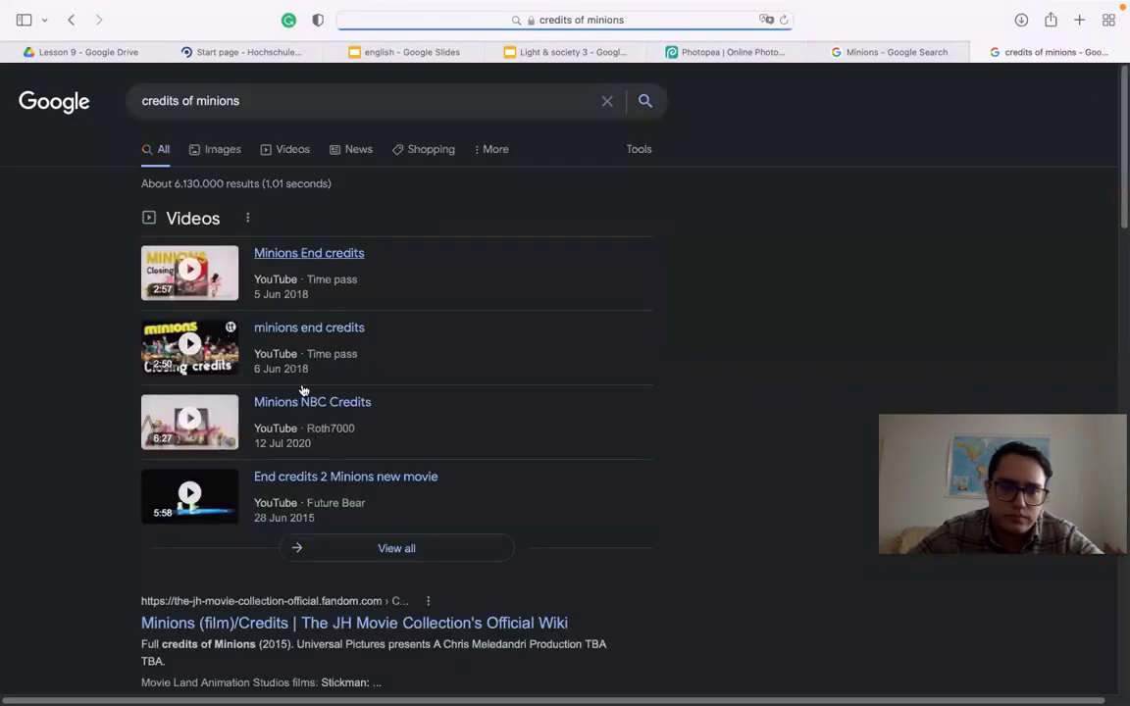
pyautogui.scroll(-3, 122, 594)
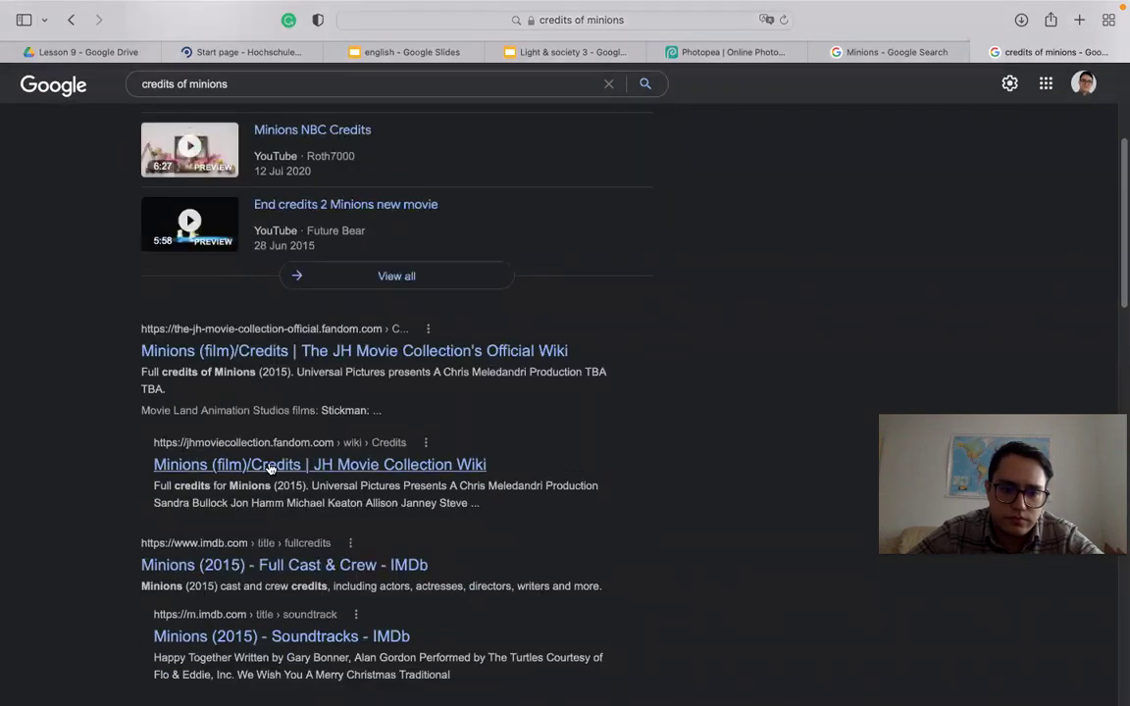
# Step: Open the wiki's Minions credits page, accept cookies, and select the Opening credits from Chris Meledandri to Geoffrey Rush
pyautogui.click(309, 467)
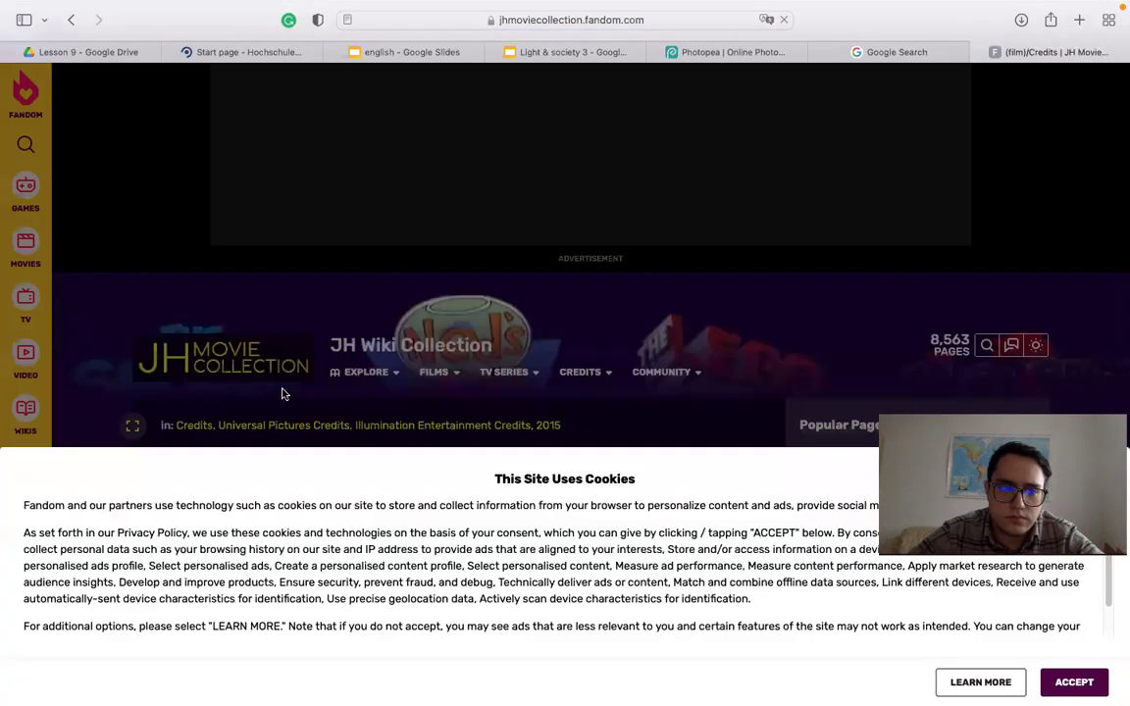
pyautogui.click(1076, 684)
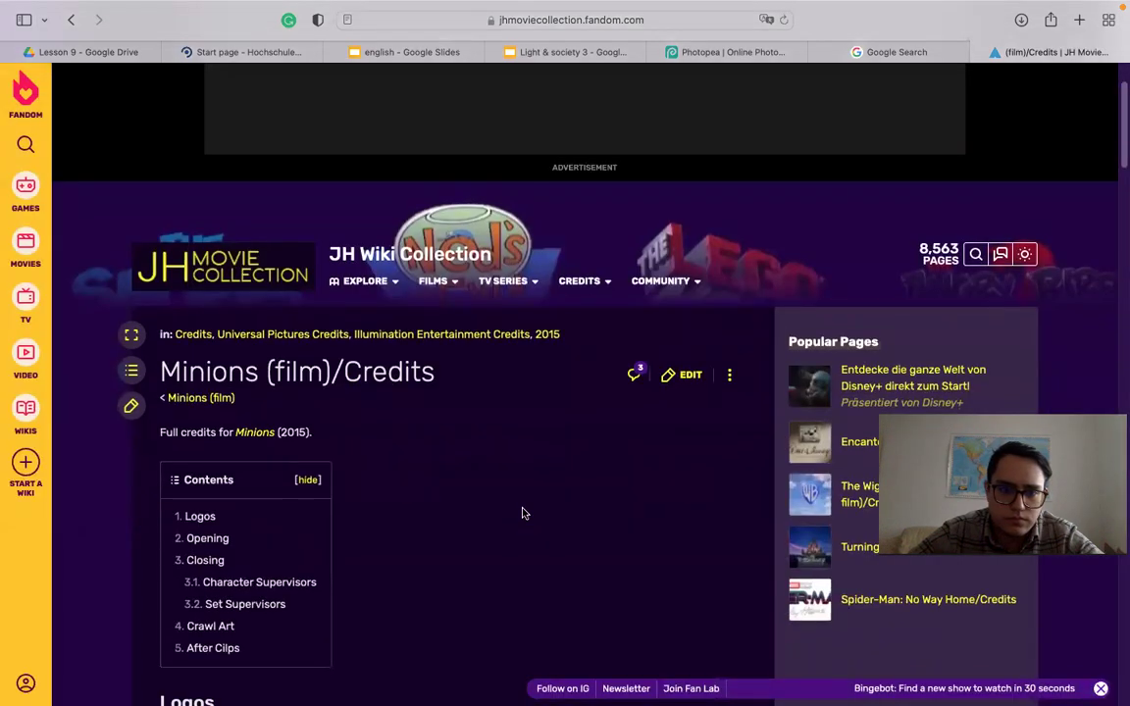
pyautogui.scroll(-5, 522, 513)
pyautogui.scroll(-2, 476, 505)
pyautogui.moveTo(412, 286); pyautogui.dragTo(520, 412)
pyautogui.click(398, 310)
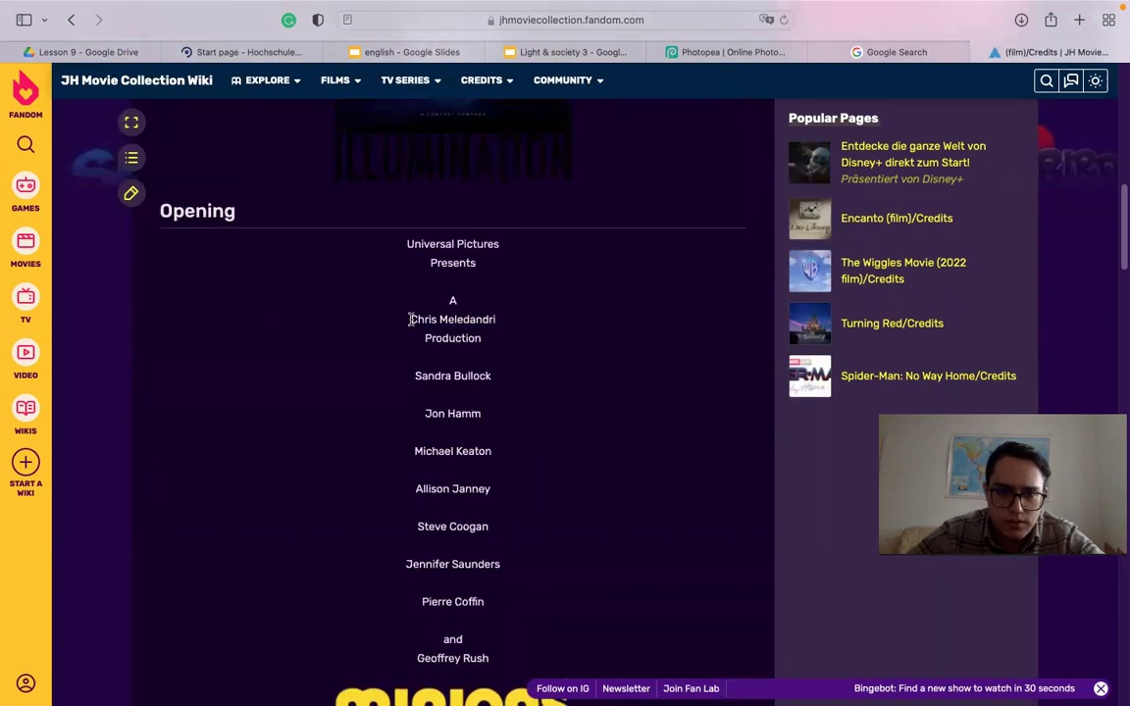
pyautogui.moveTo(409, 319); pyautogui.dragTo(551, 654)
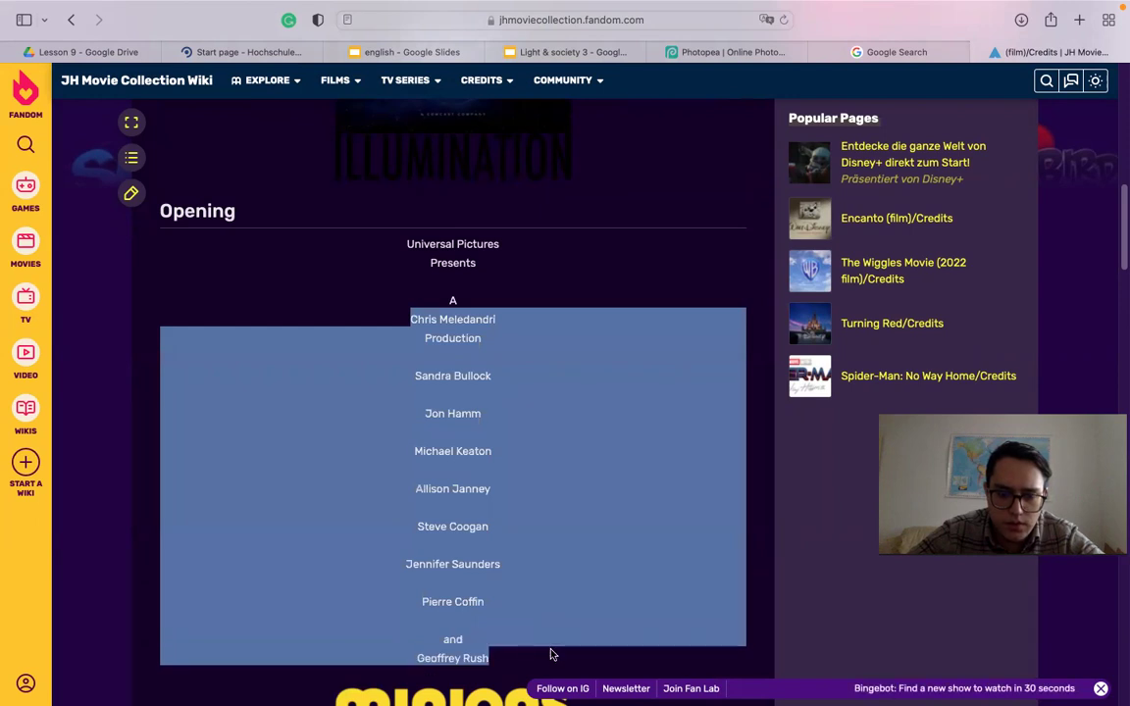
# Step: Back in Photopea, create a credits text box above the minions and start a new text layer
pyautogui.click(684, 55)
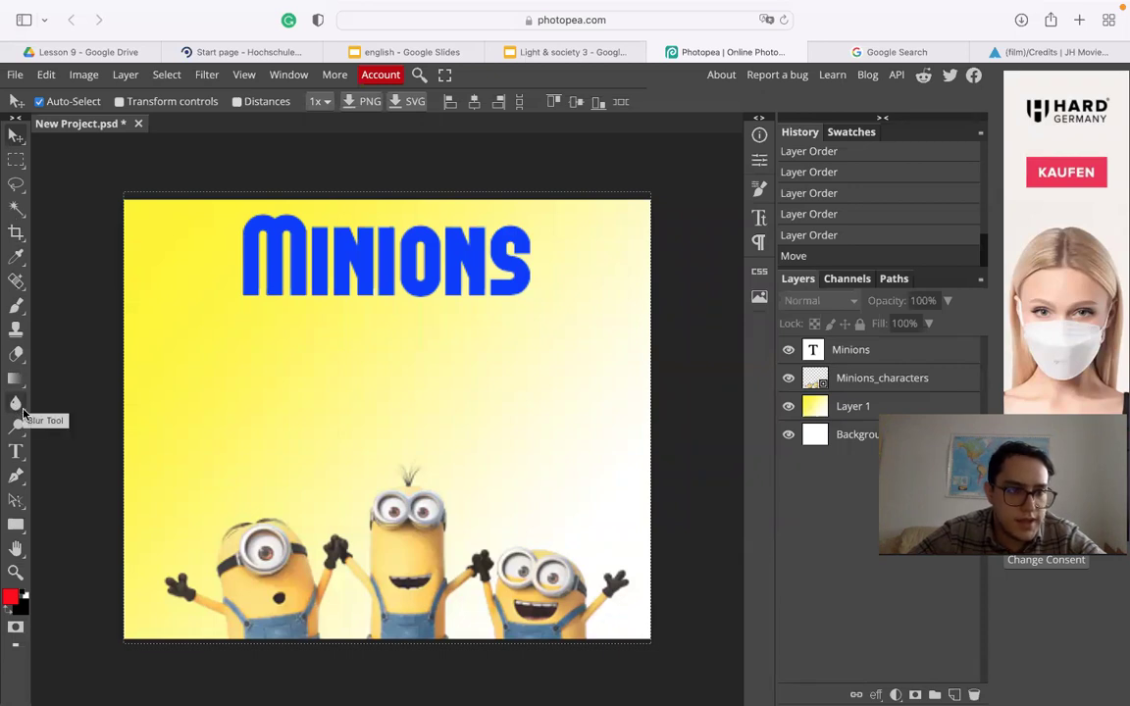
pyautogui.press('t')
pyautogui.moveTo(231, 392); pyautogui.dragTo(590, 470)
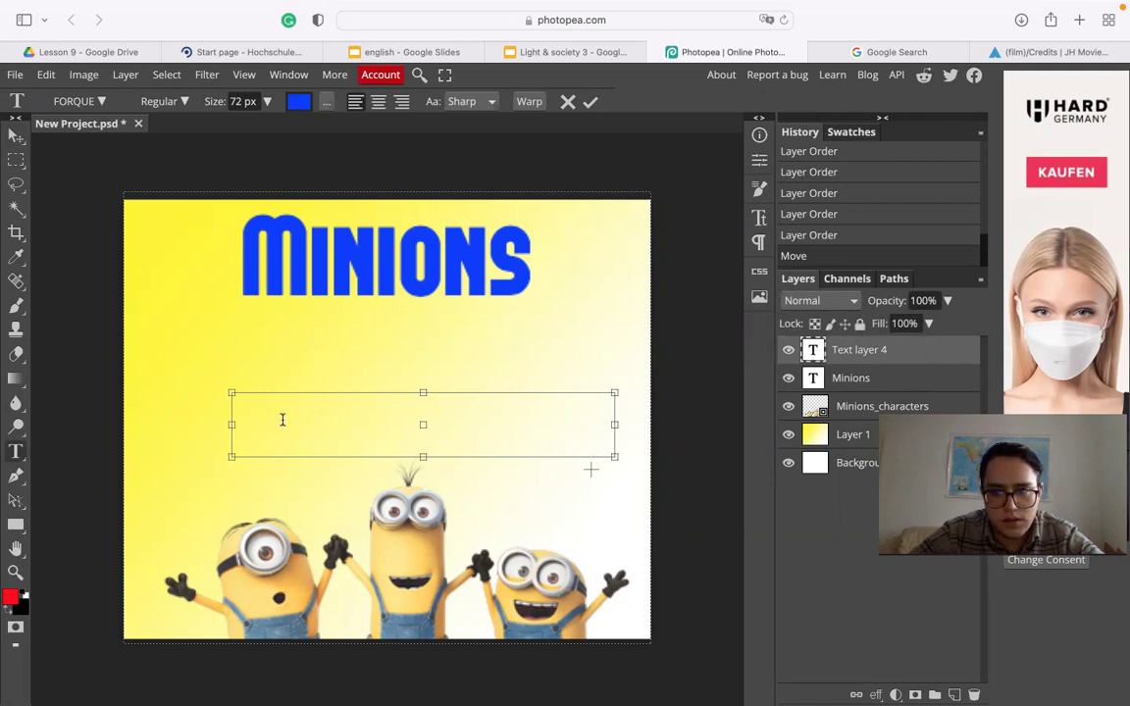
pyautogui.click(15, 135)
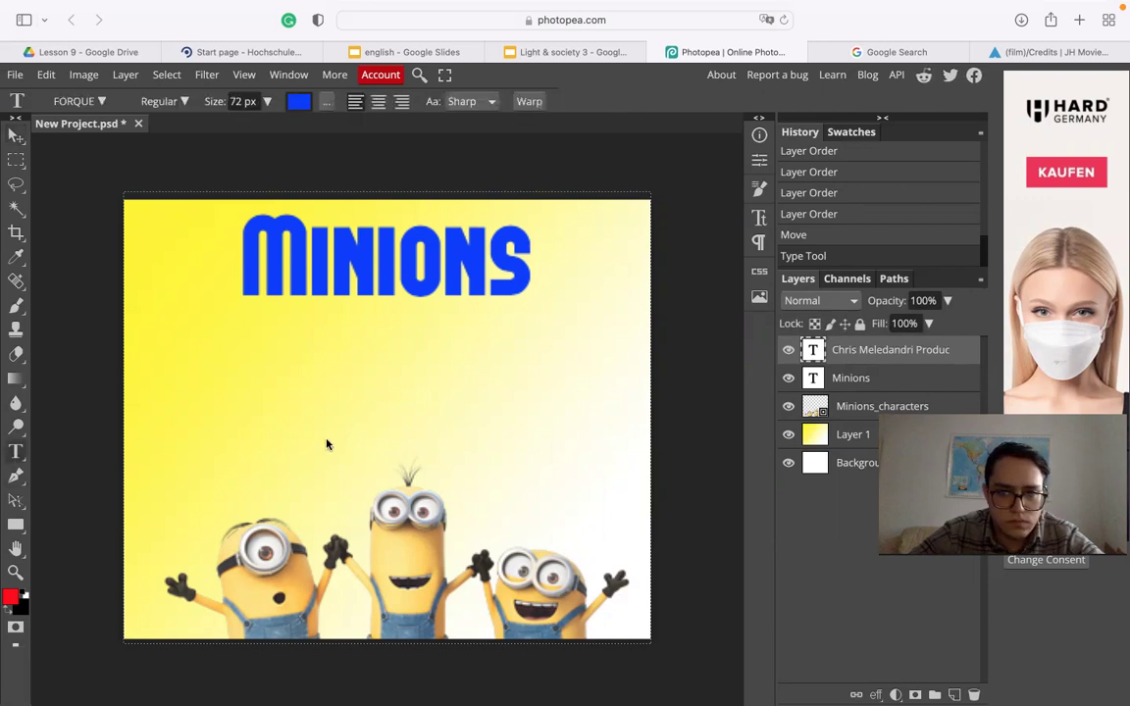
pyautogui.click(273, 439)
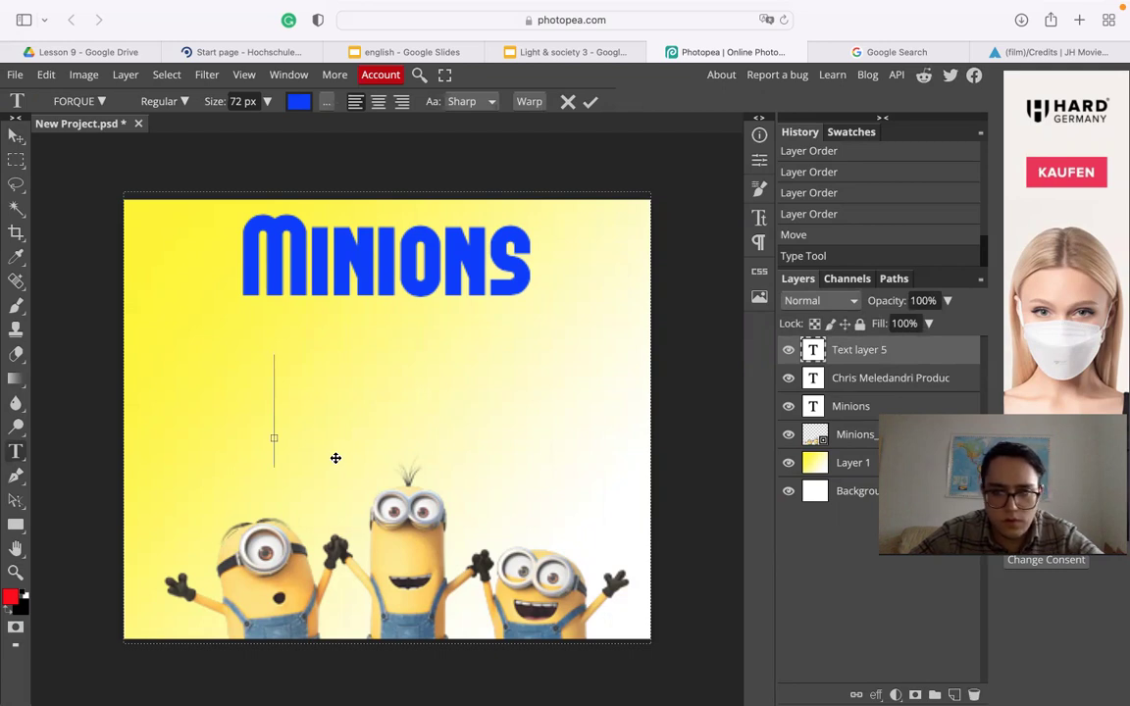
# Step: Paste the credits and style them as 2 px text in muted blue 4255a6
pyautogui.hotkey('ctrl', 'v')
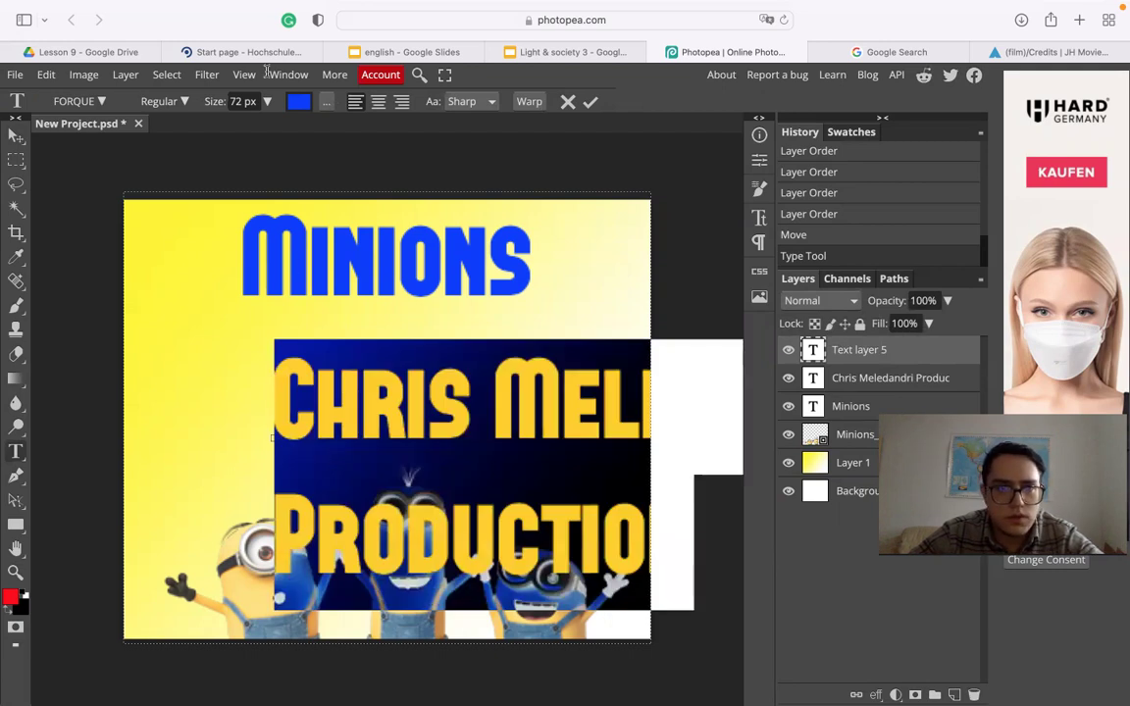
pyautogui.click(245, 98)
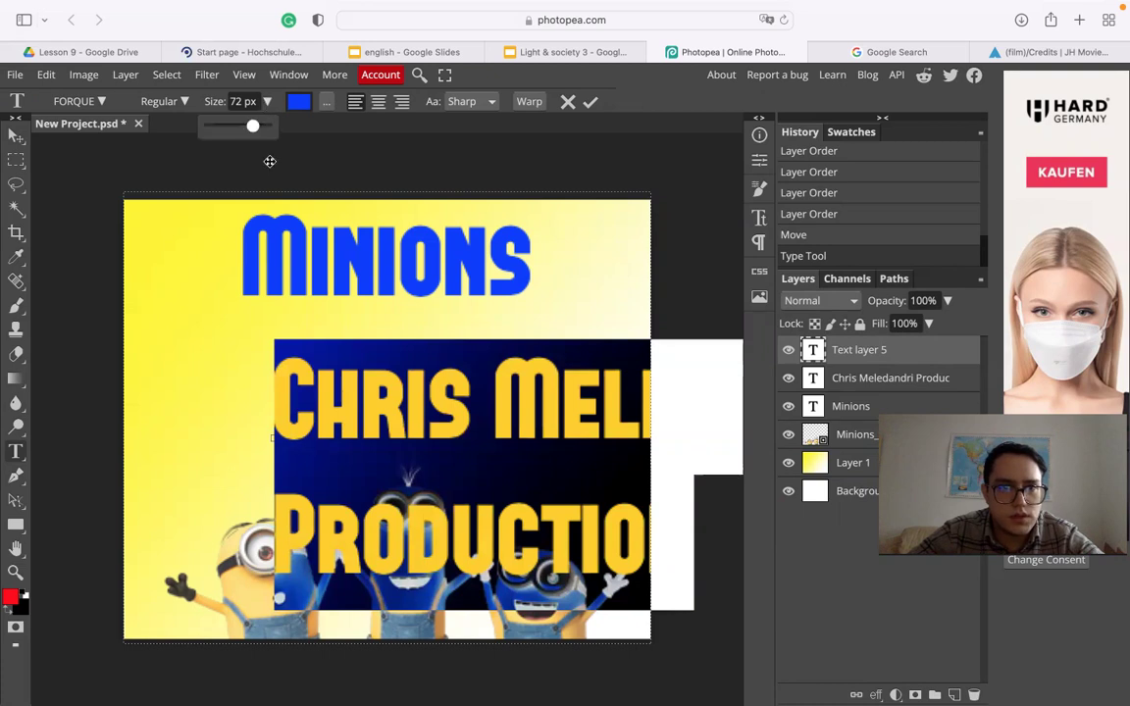
pyautogui.moveTo(226, 133); pyautogui.dragTo(220, 132)
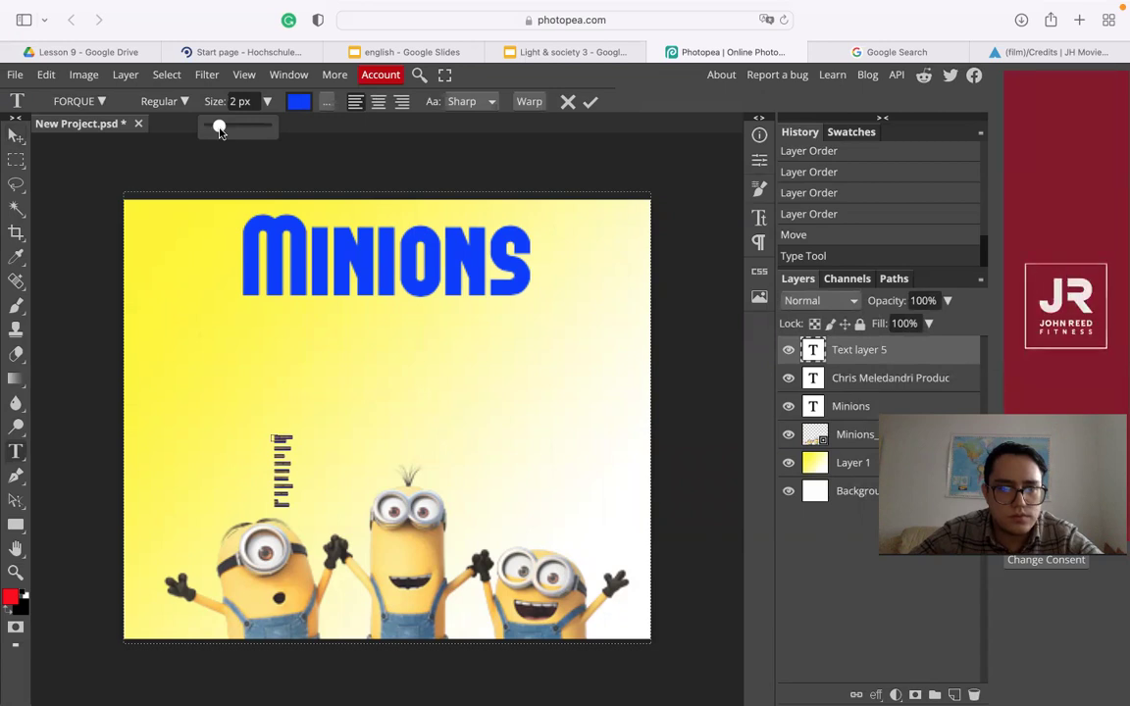
pyautogui.click(296, 102)
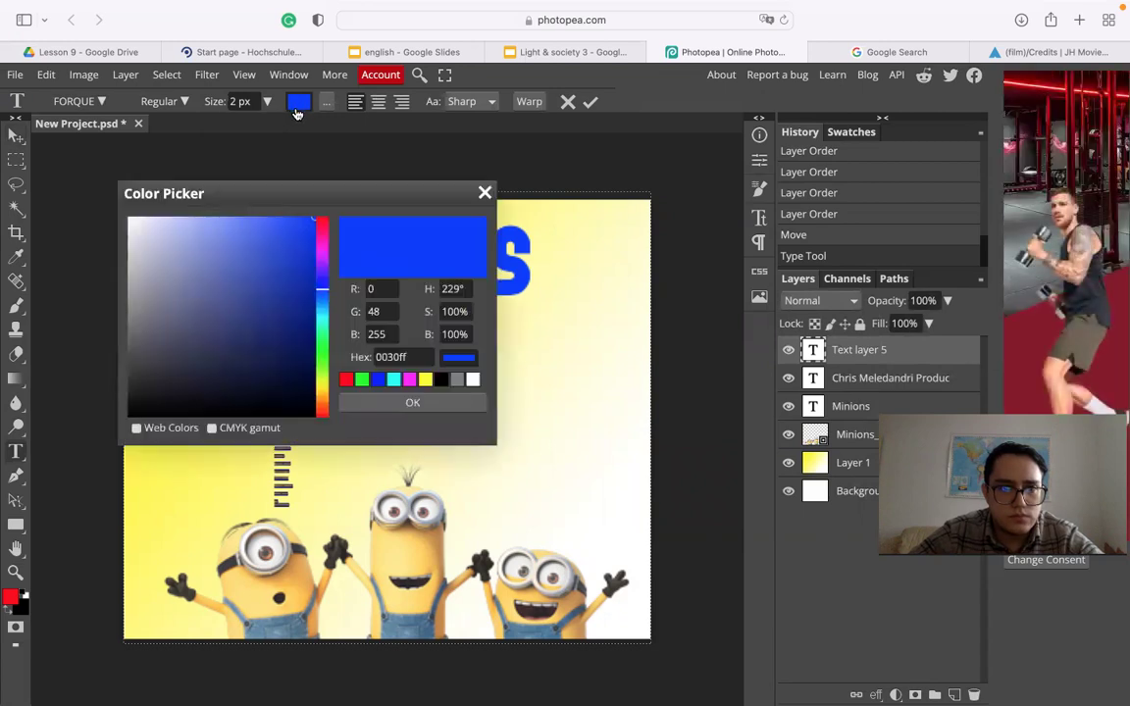
pyautogui.moveTo(278, 307); pyautogui.dragTo(241, 285)
pyautogui.click(431, 406)
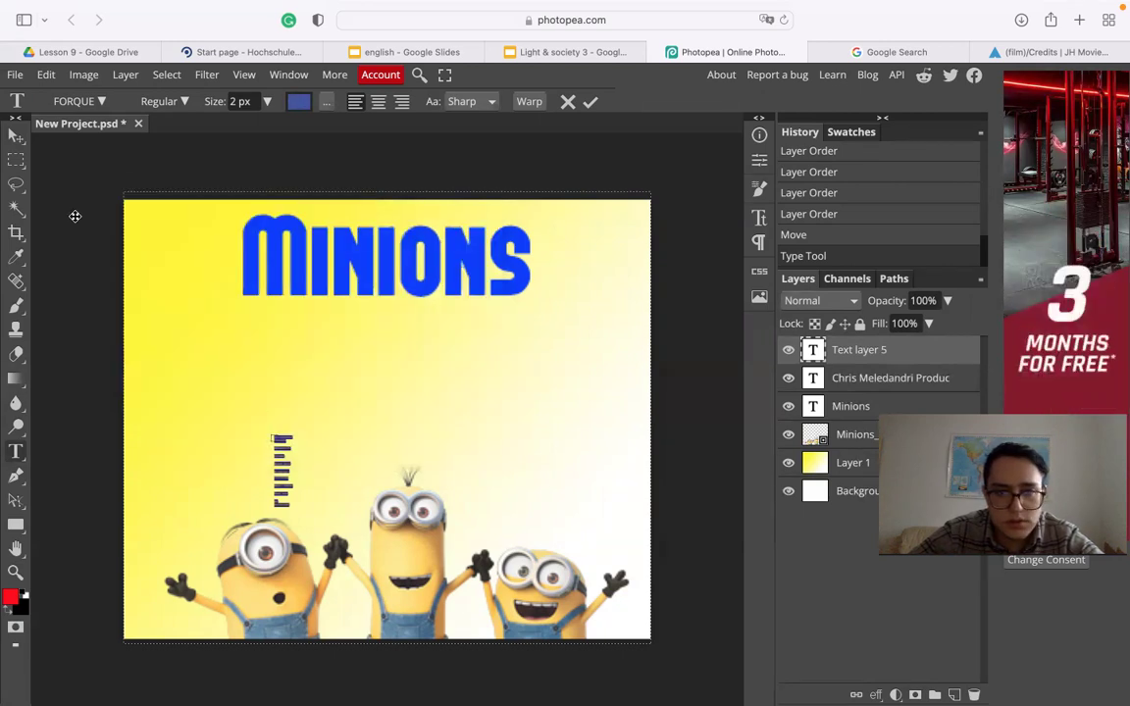
pyautogui.click(16, 135)
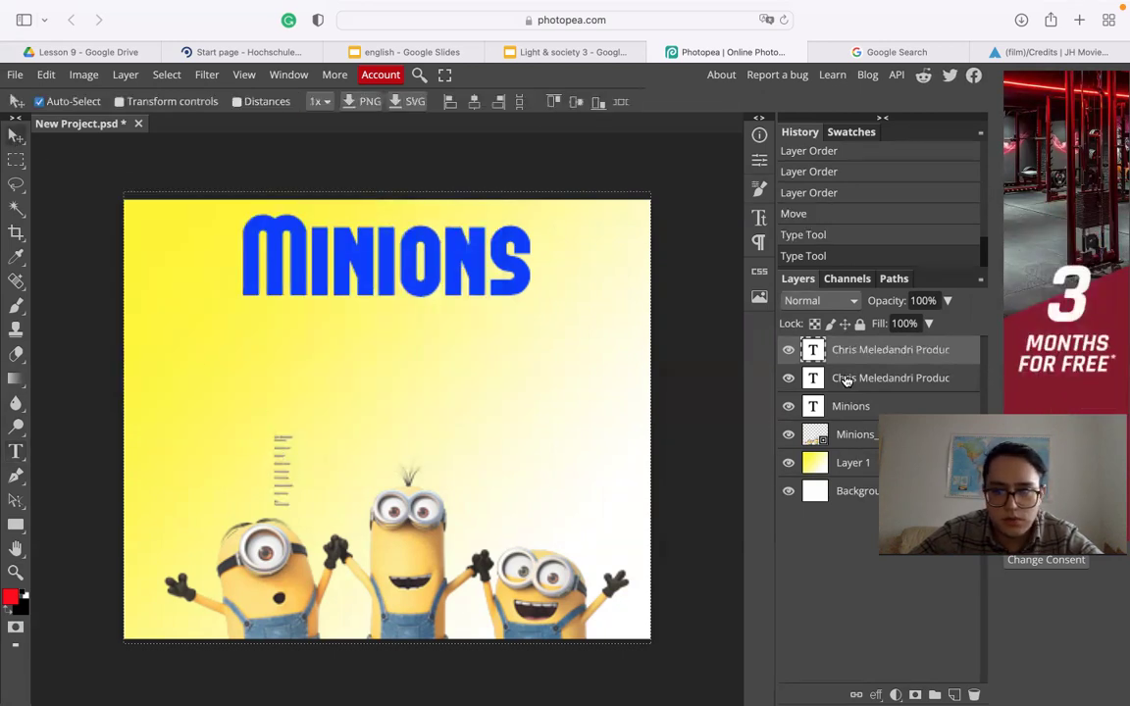
# Step: Delete the duplicate credits layer and zoom in on the credits text
pyautogui.press('Delete')
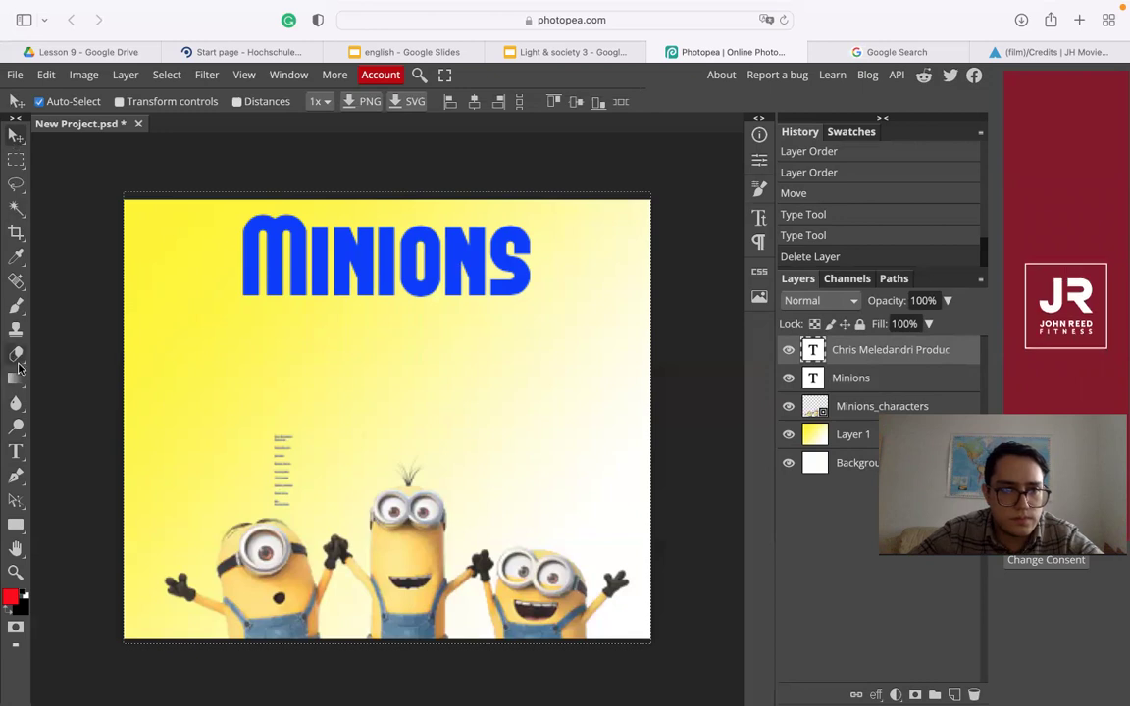
pyautogui.hotkey('ctrl', '+')
pyautogui.scroll(5, 245, 501)
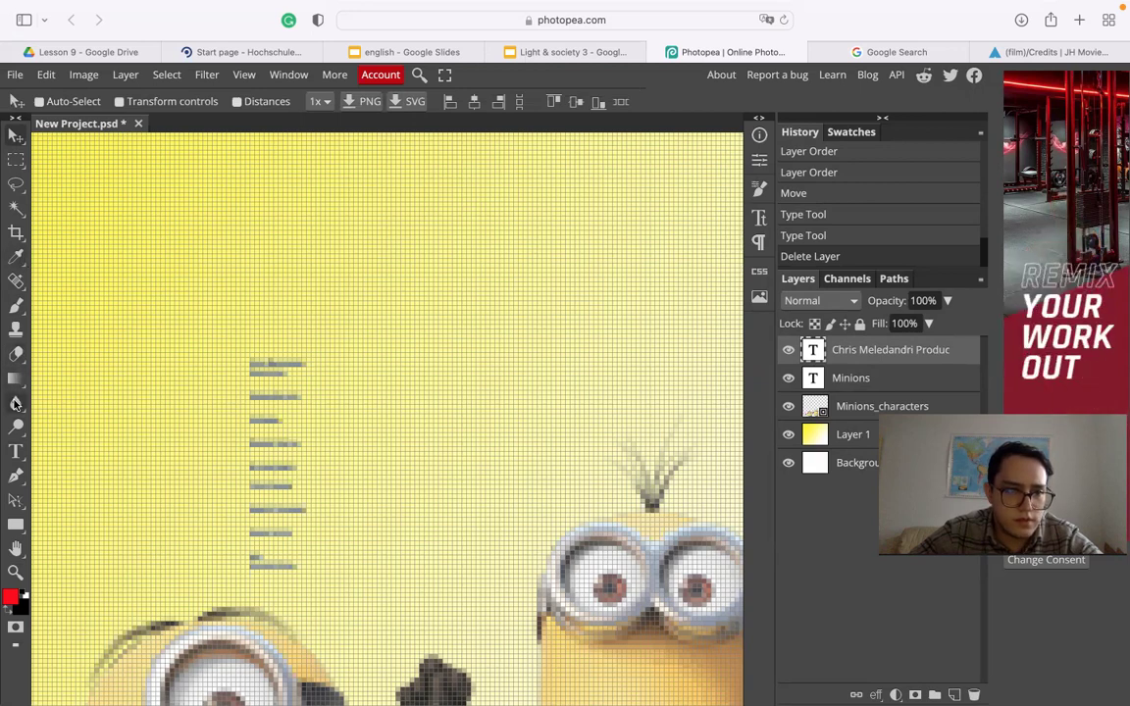
# Step: Try enlarging the credits font with the size slider, then fit the whole poster in view
pyautogui.press('t')
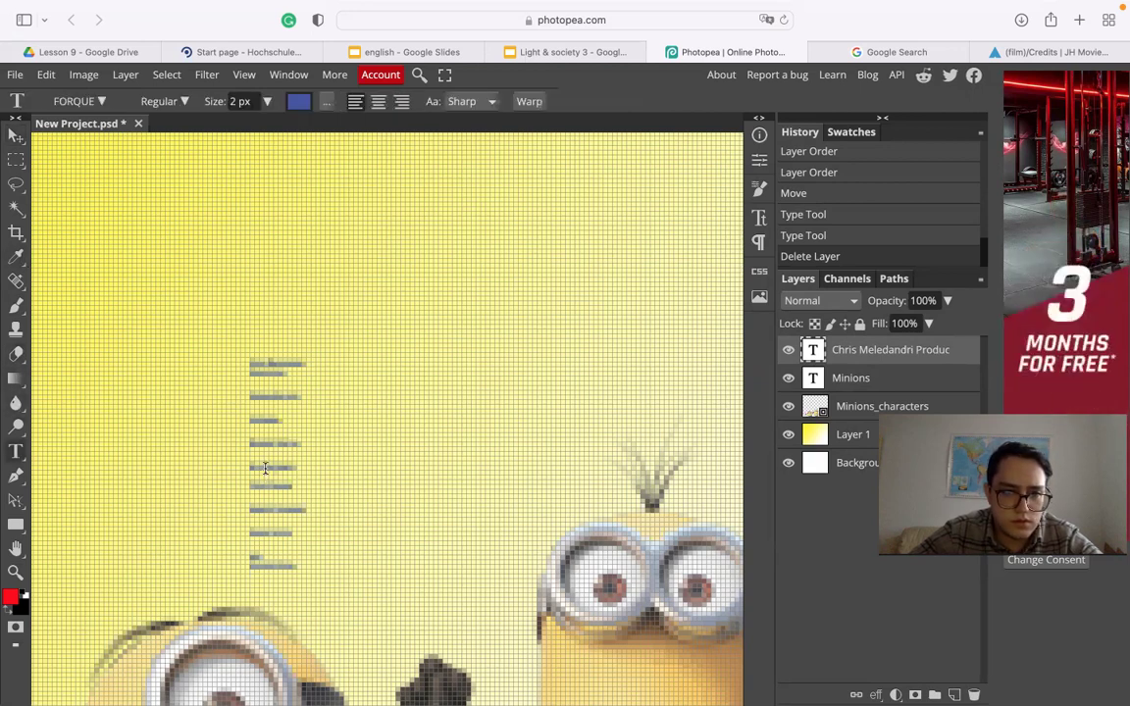
pyautogui.click(265, 468)
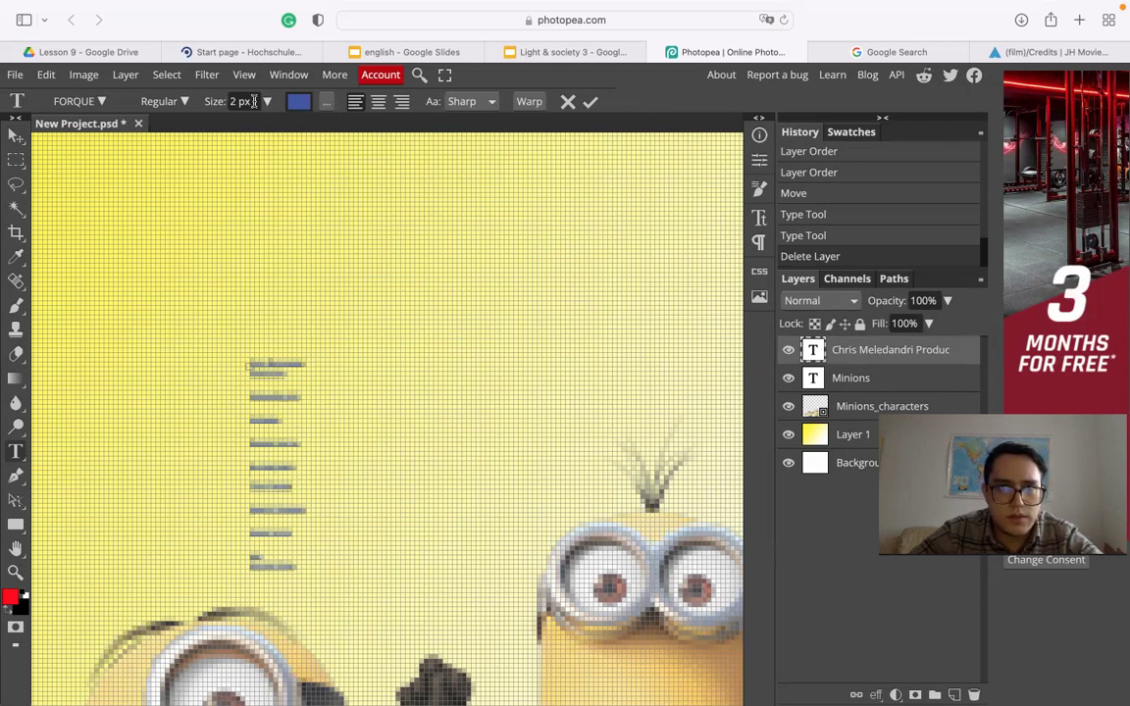
pyautogui.click(266, 101)
pyautogui.click(239, 101)
pyautogui.click(265, 101)
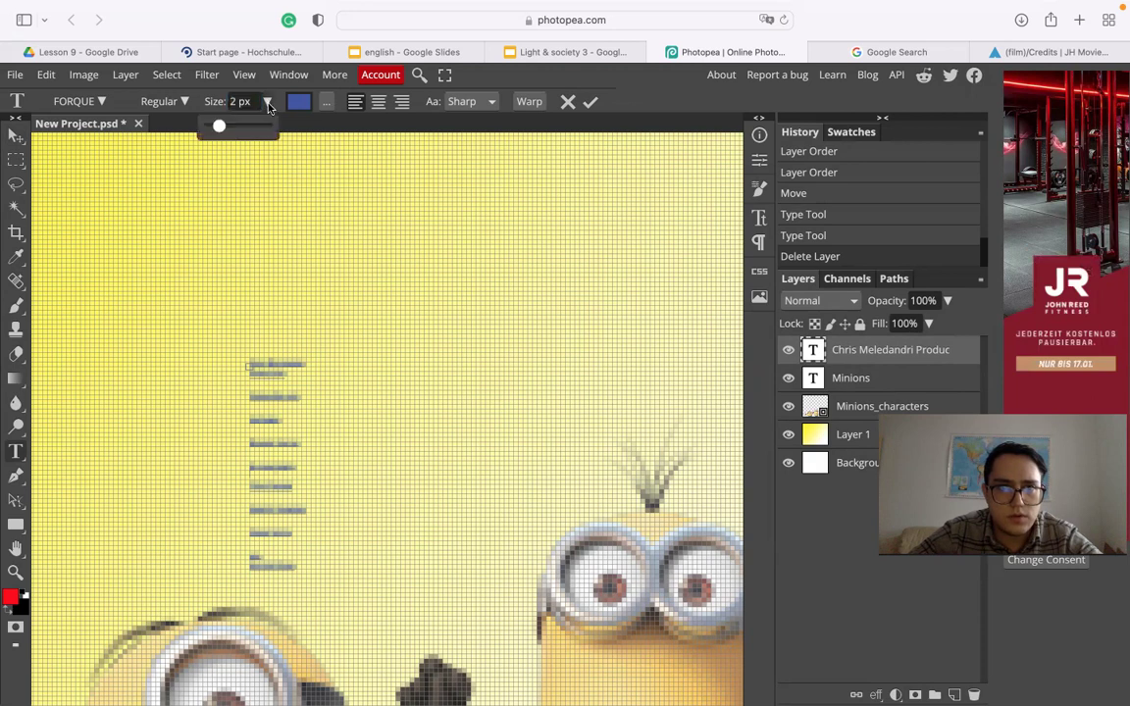
pyautogui.moveTo(218, 125); pyautogui.dragTo(247, 133)
pyautogui.scroll(-1, 419, 354)
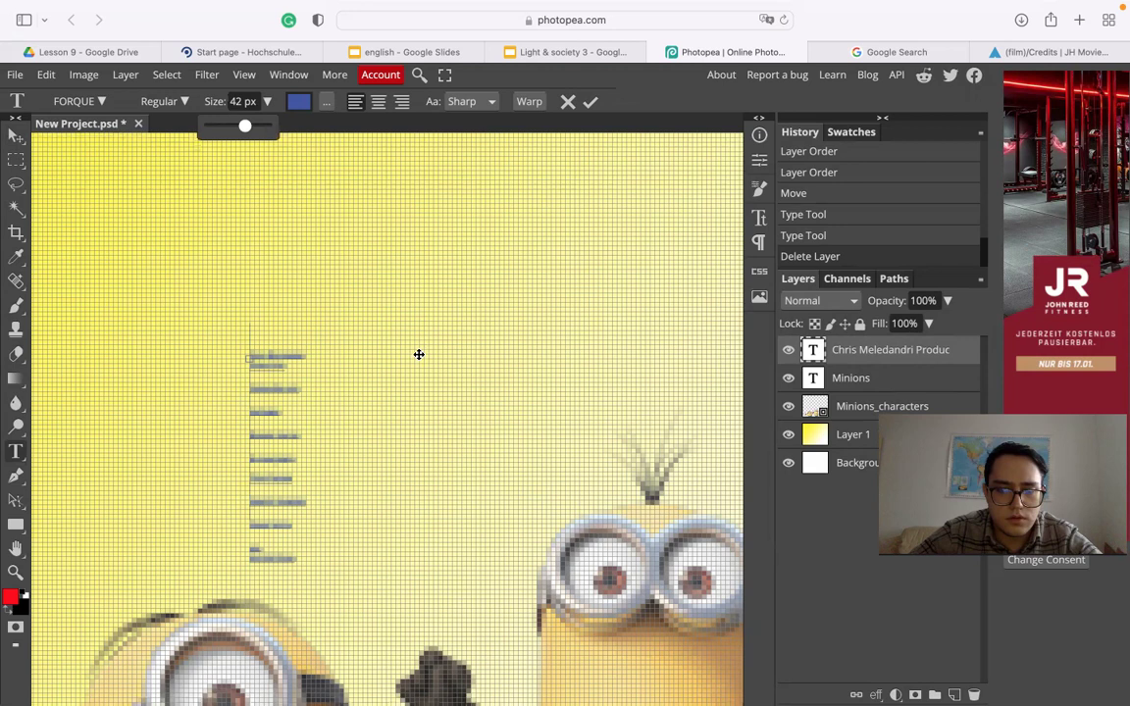
pyautogui.scroll(3, 419, 353)
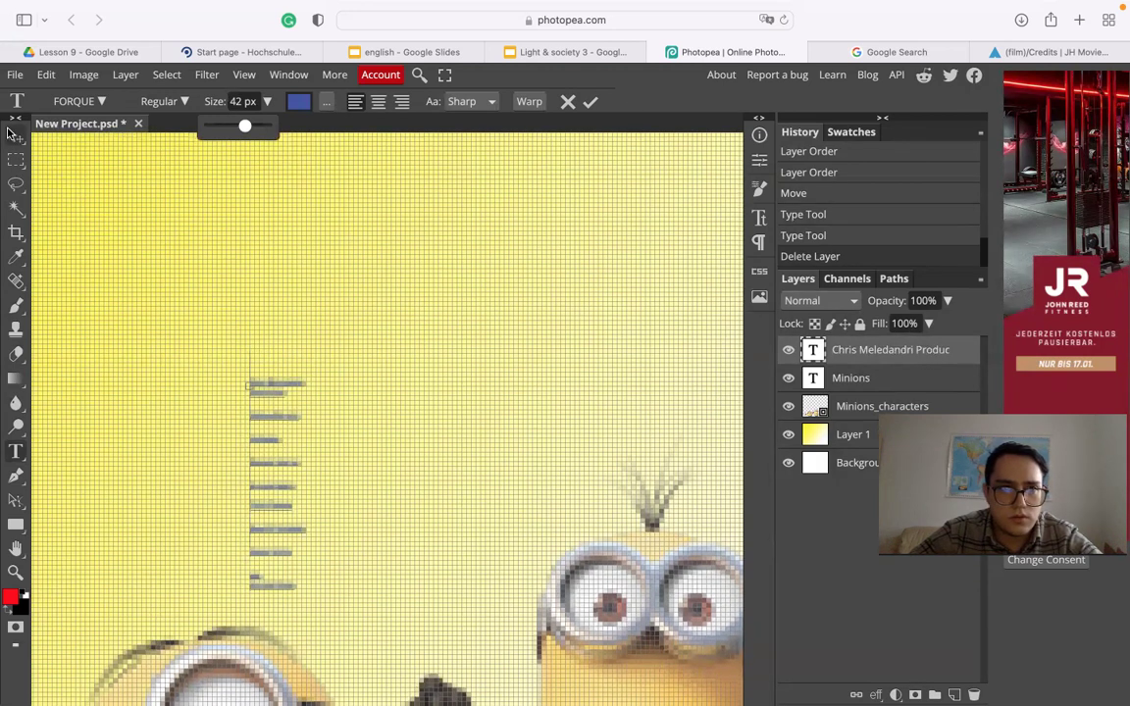
pyautogui.press('Escape')
pyautogui.press('v')
pyautogui.hotkey('ctrl', '0')
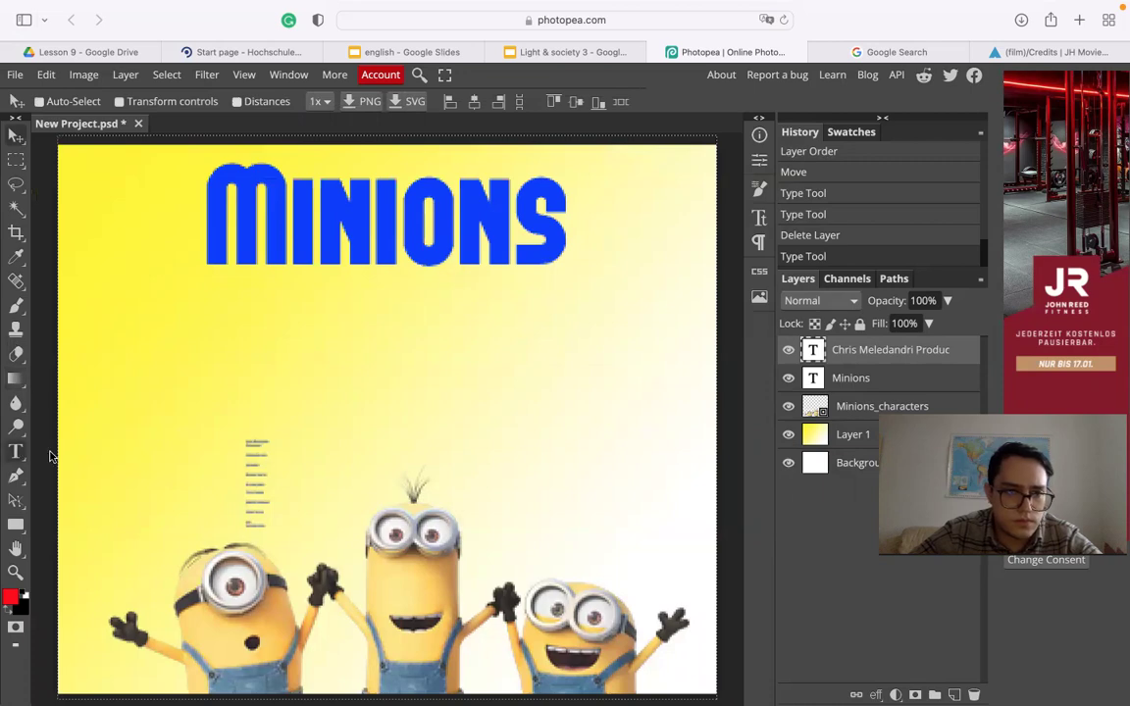
# Step: Select all the credits text and set its font size to 50 px
pyautogui.click(16, 451)
pyautogui.scroll(10, 271, 506)
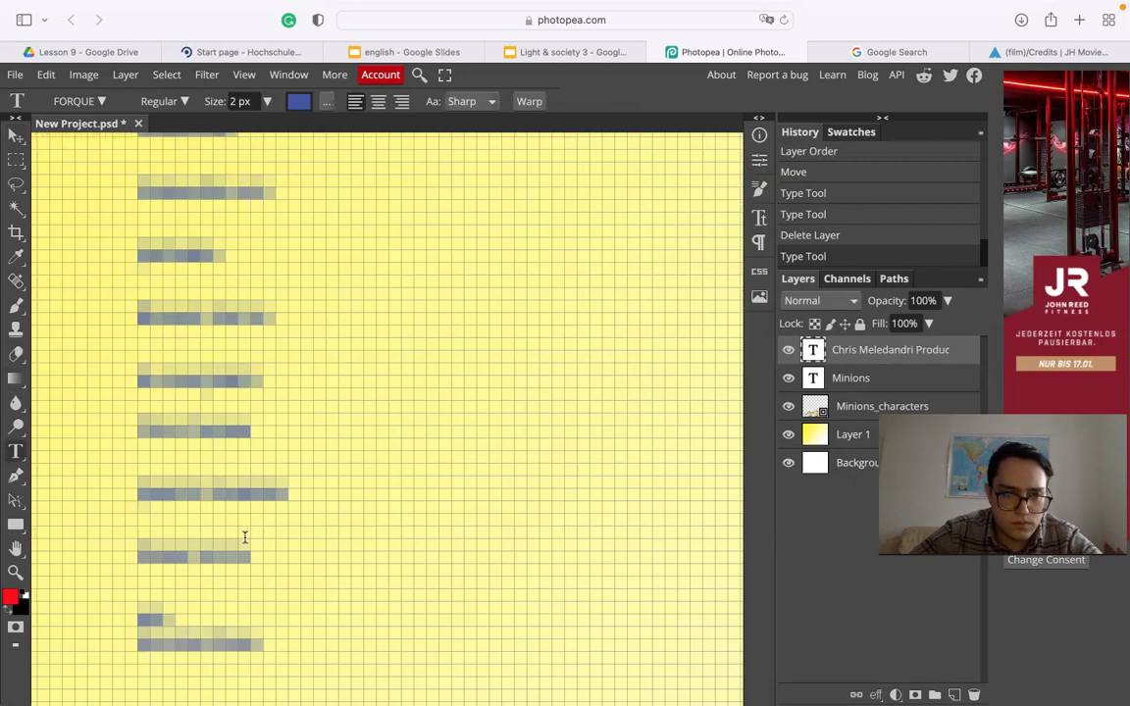
pyautogui.click(230, 553)
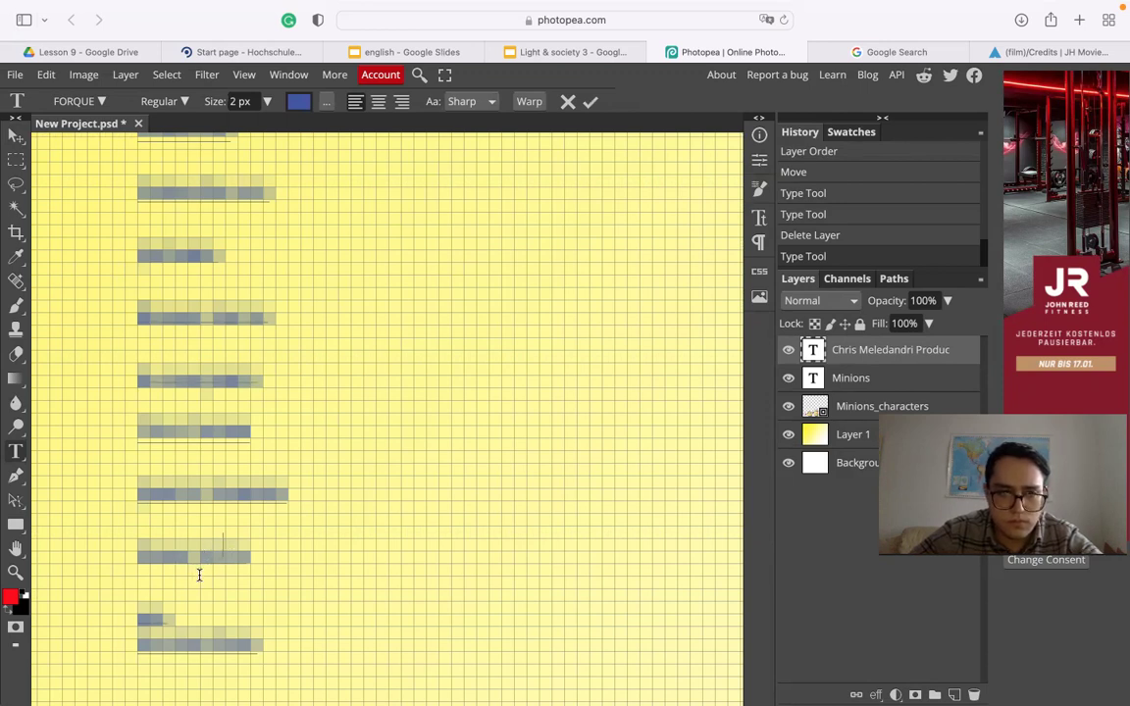
pyautogui.hotkey('ctrl', 'a')
pyautogui.moveTo(182, 556); pyautogui.dragTo(203, 556)
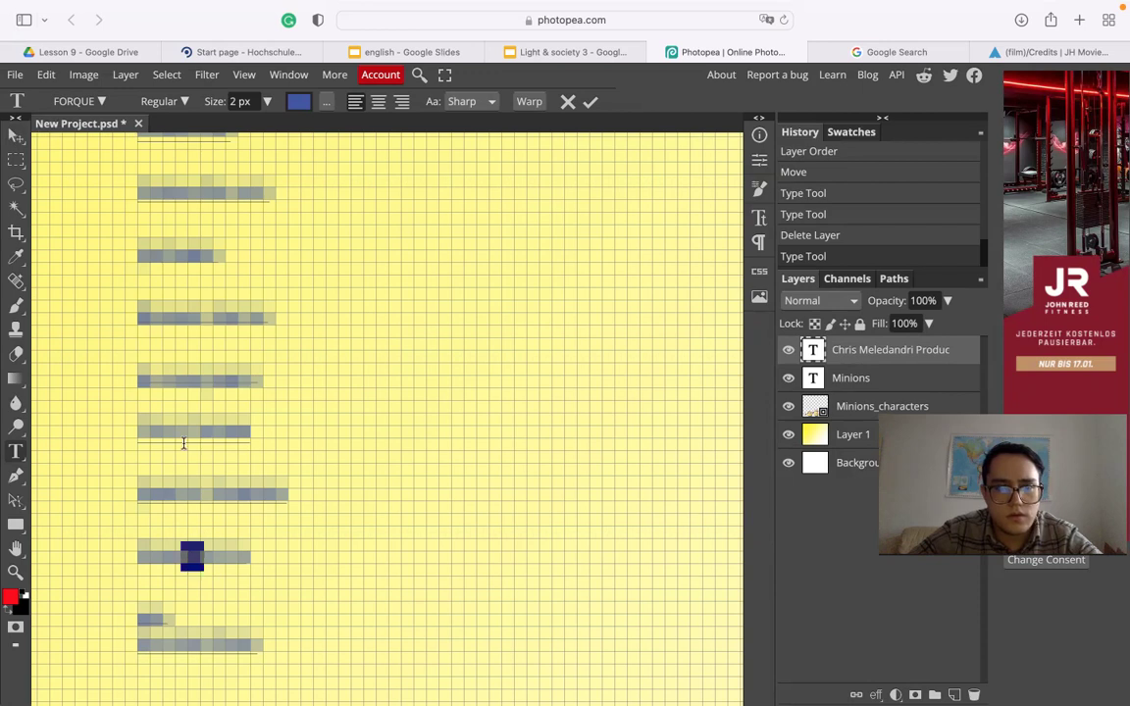
pyautogui.press('Escape')
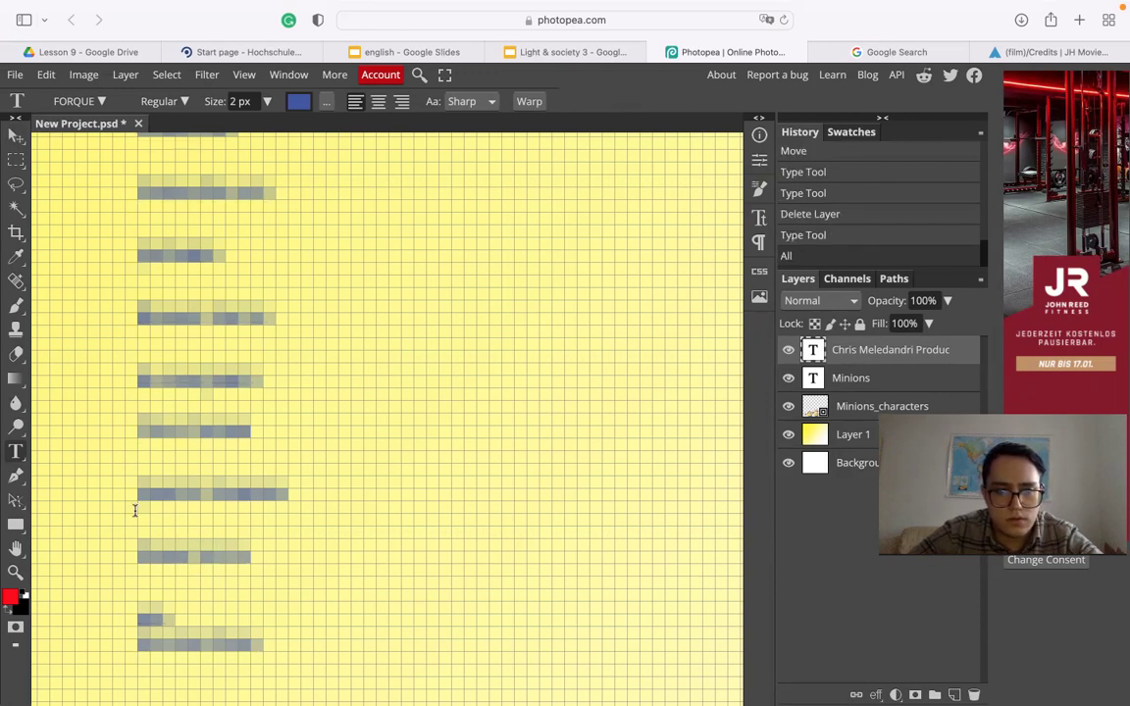
pyautogui.click(188, 479)
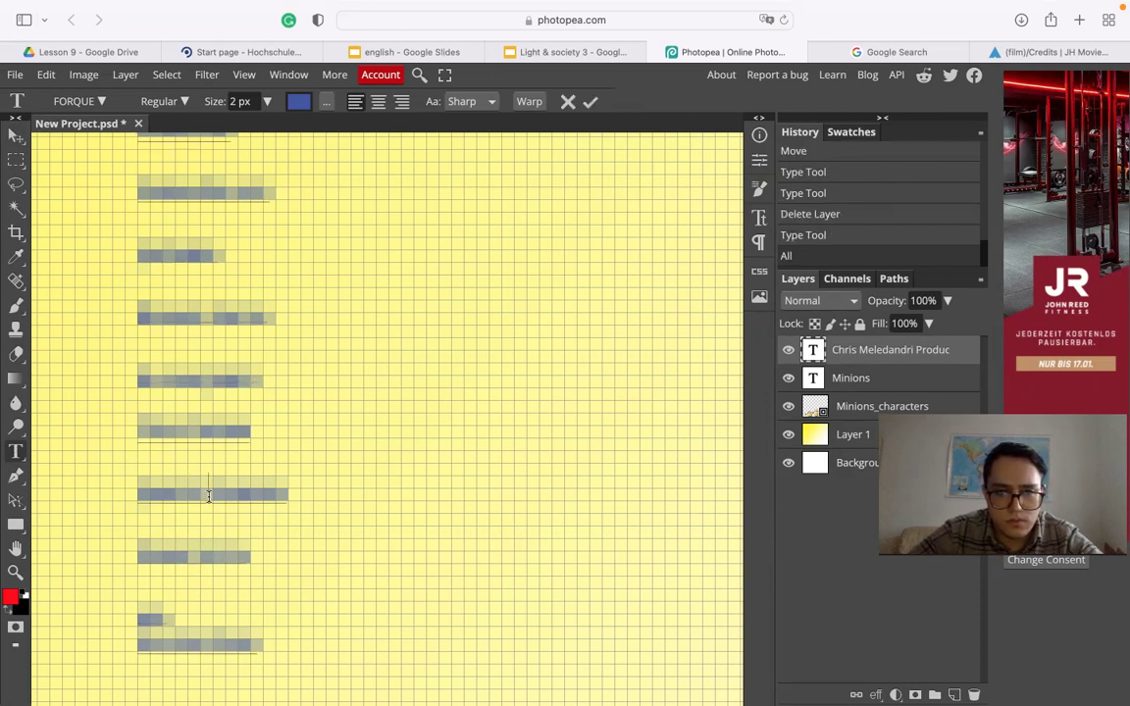
pyautogui.press('super+a')
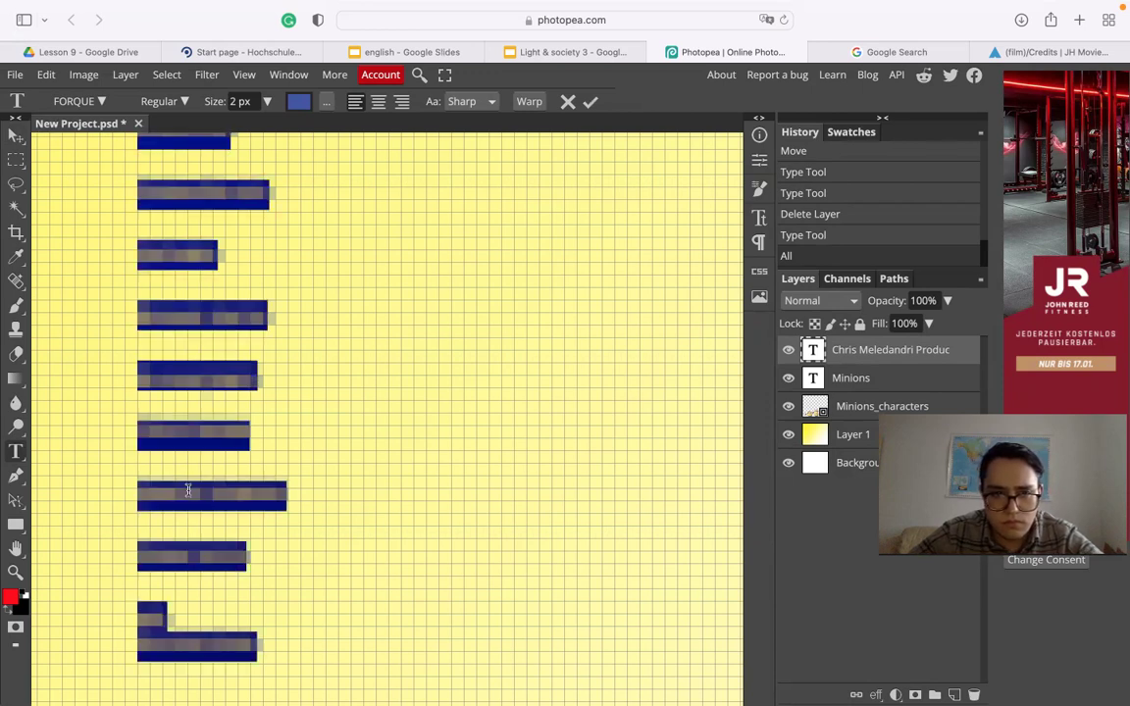
pyautogui.click(242, 101)
pyautogui.write('50')
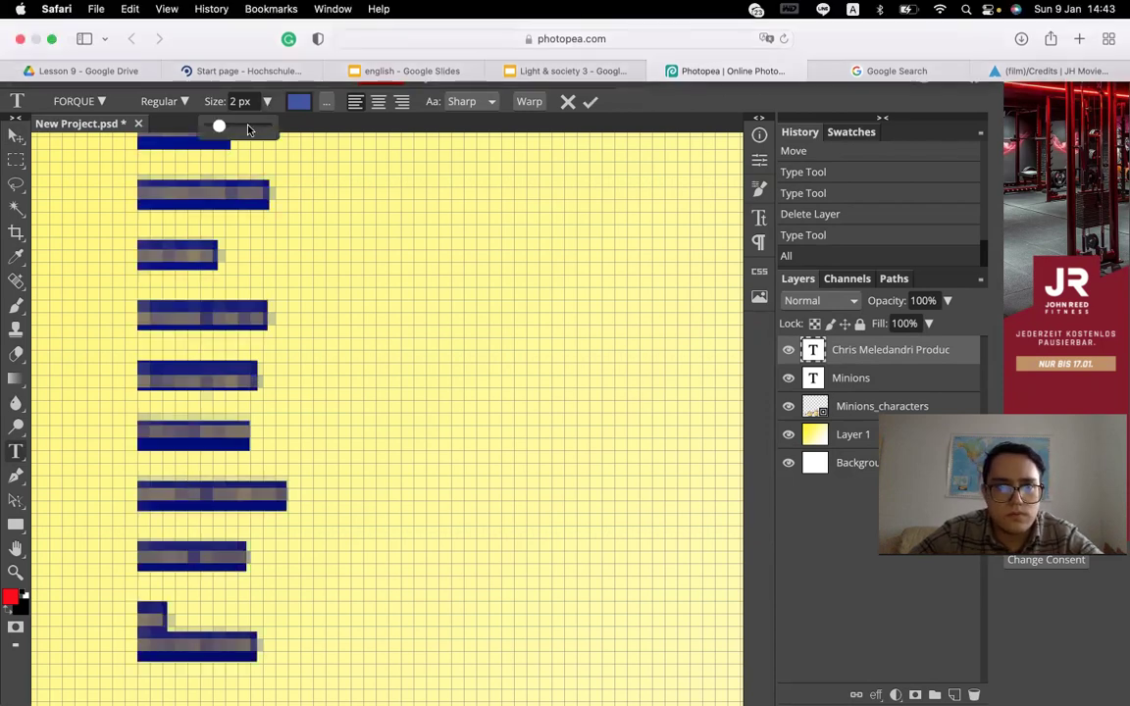
pyautogui.press('Return')
pyautogui.click(16, 136)
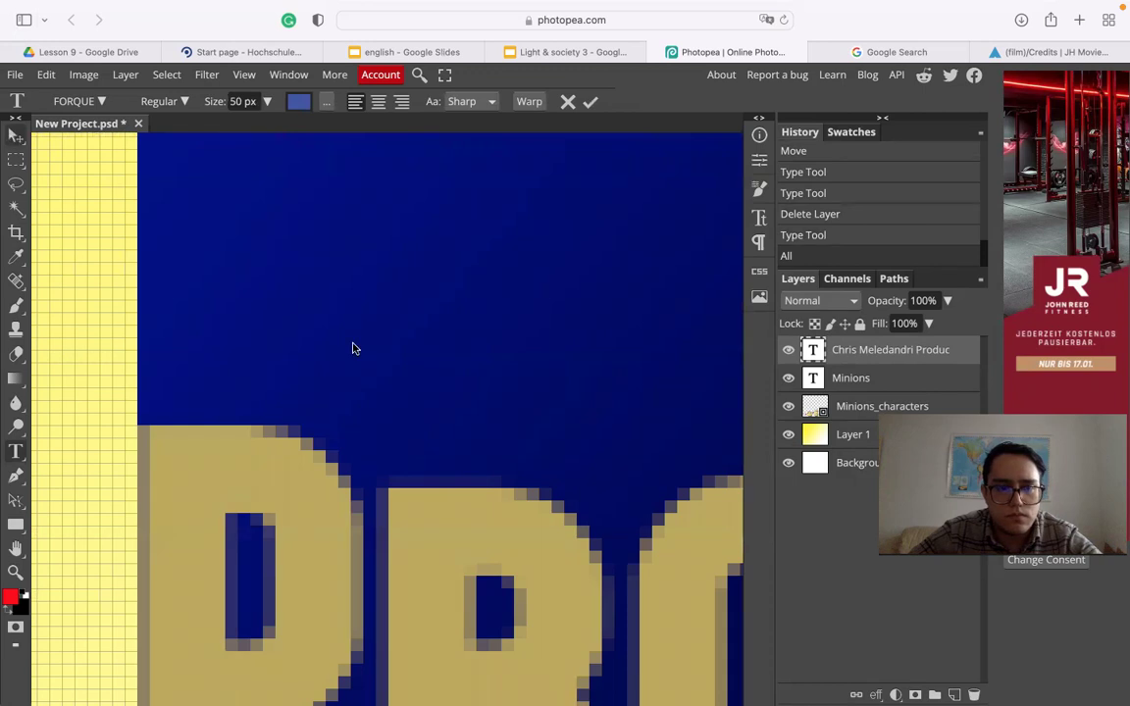
# Step: Move the credits left and join Production onto the first line, removing the blank line
pyautogui.press('super+0')
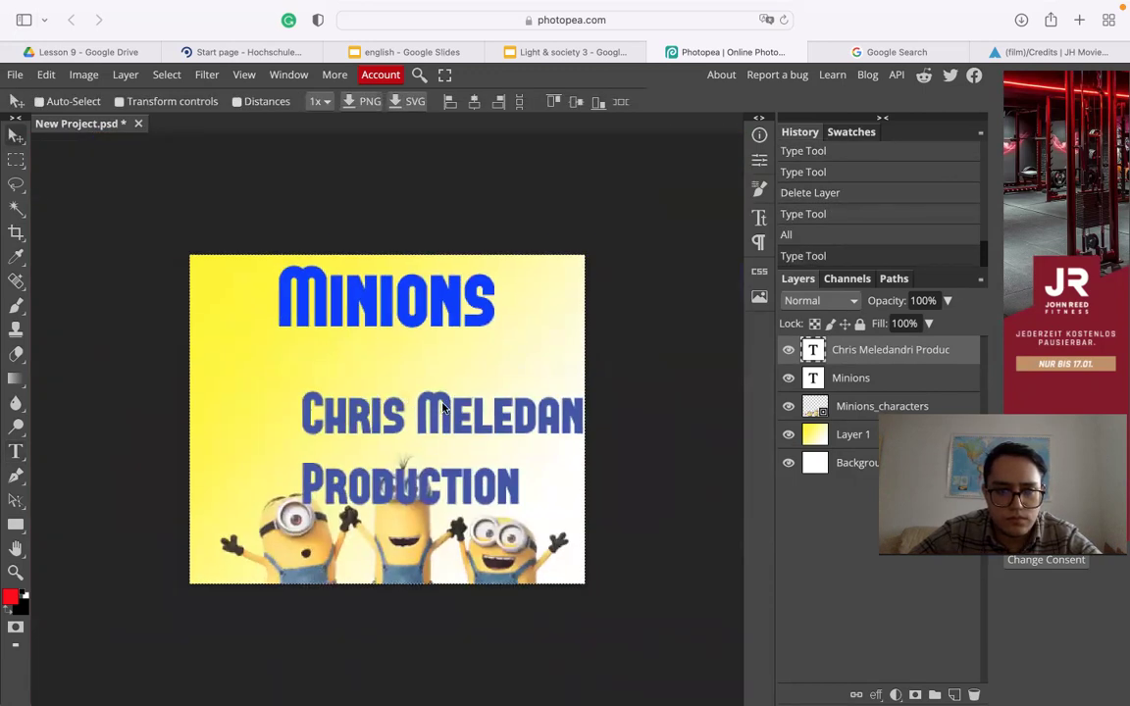
pyautogui.moveTo(376, 406); pyautogui.dragTo(297, 394)
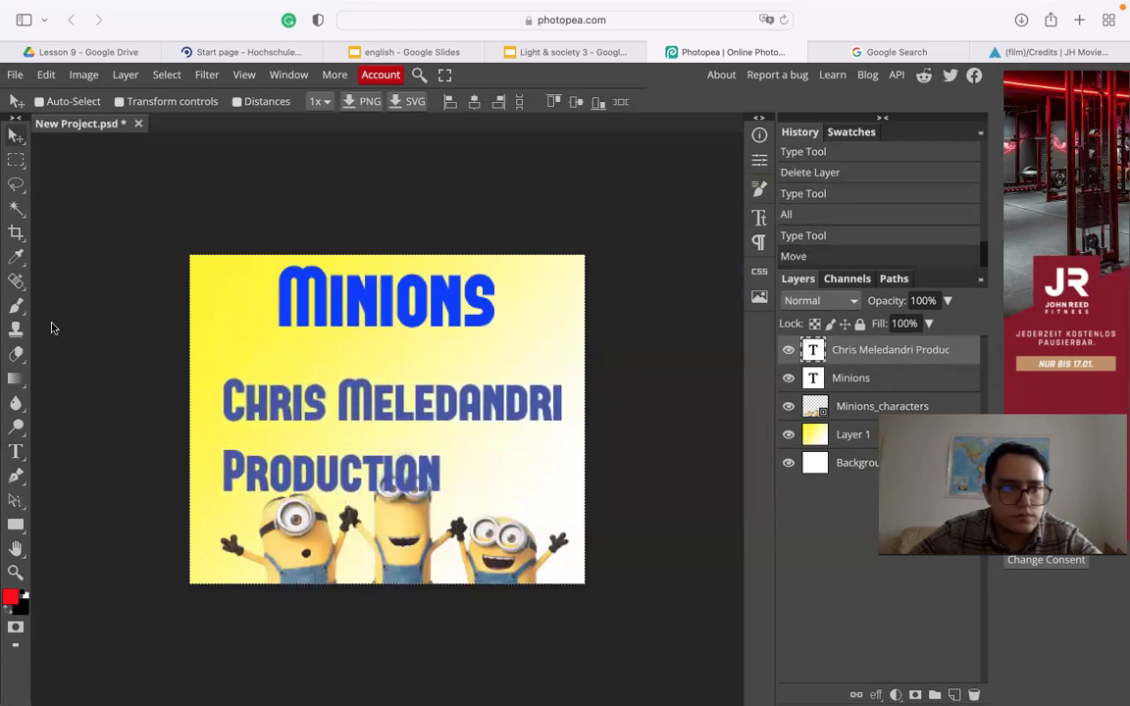
pyautogui.click(16, 451)
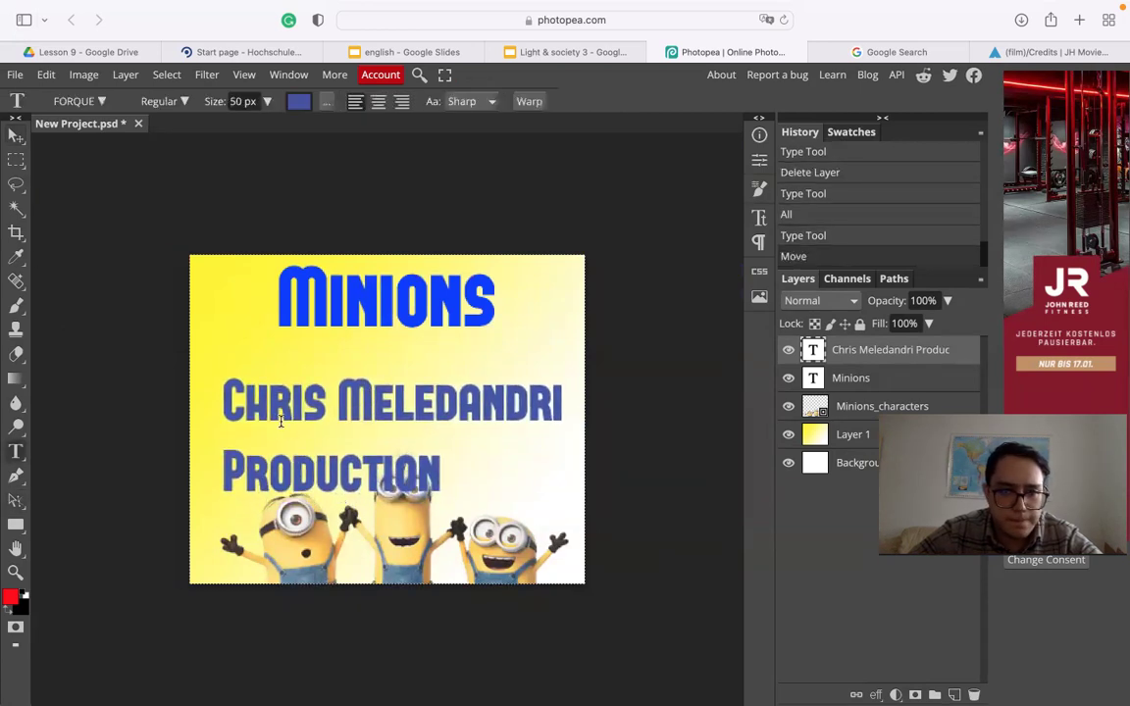
pyautogui.click(257, 472)
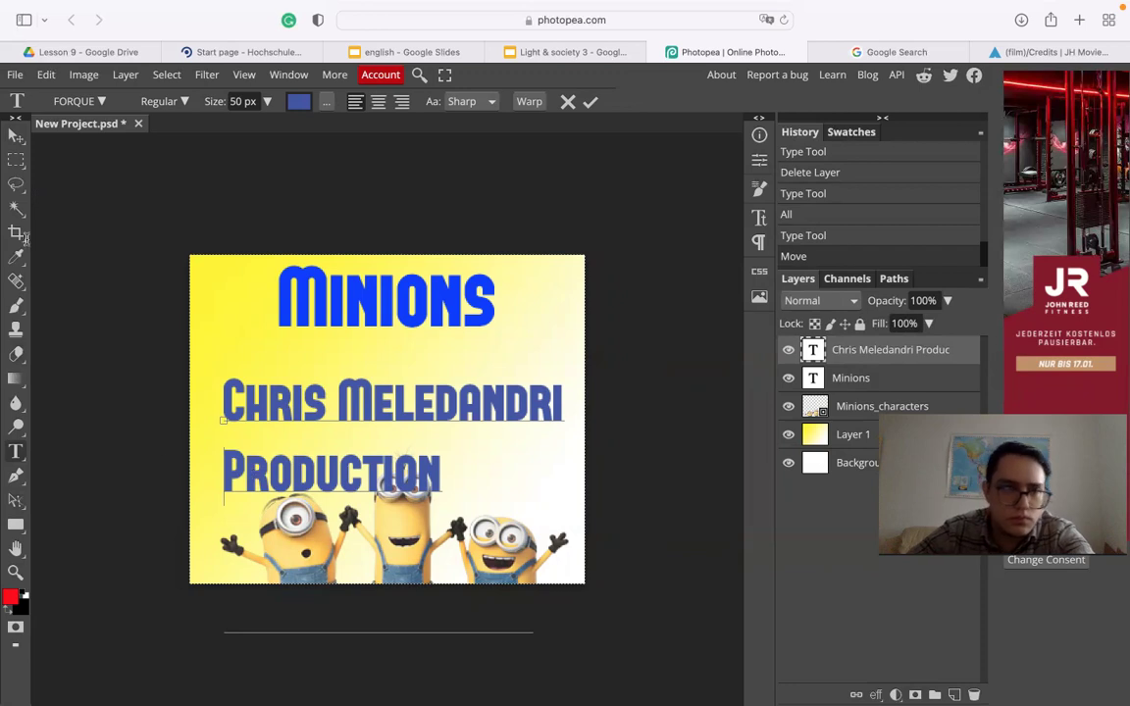
pyautogui.press('BackSpace')
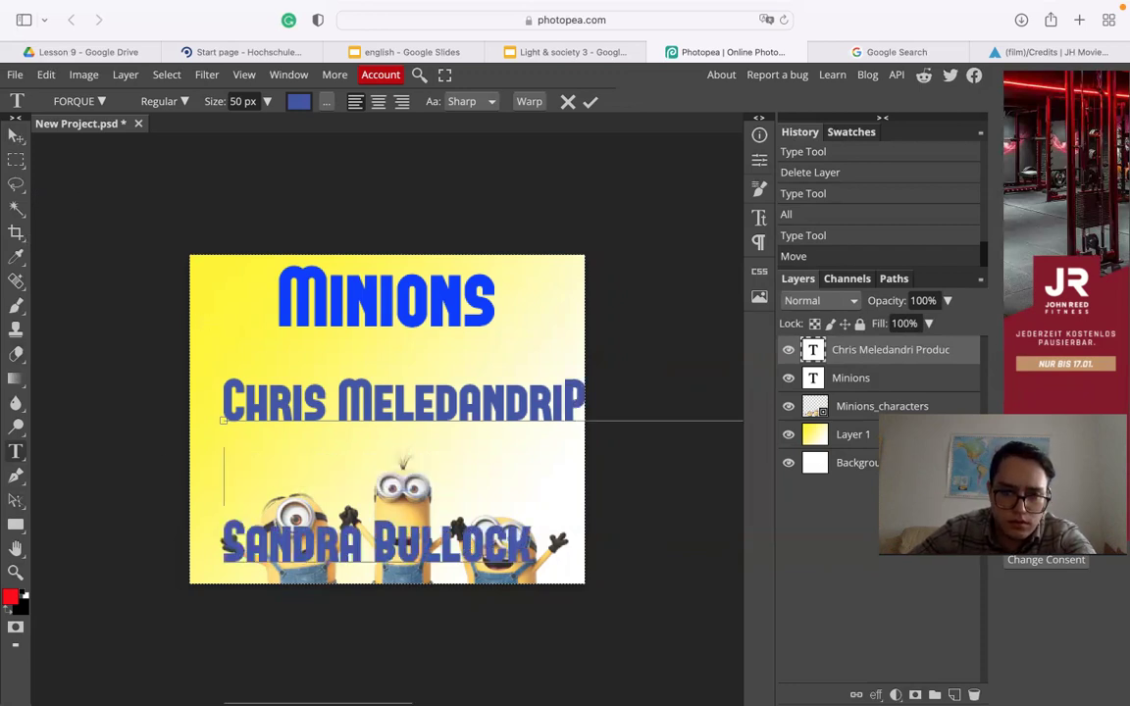
pyautogui.press('BackSpace')
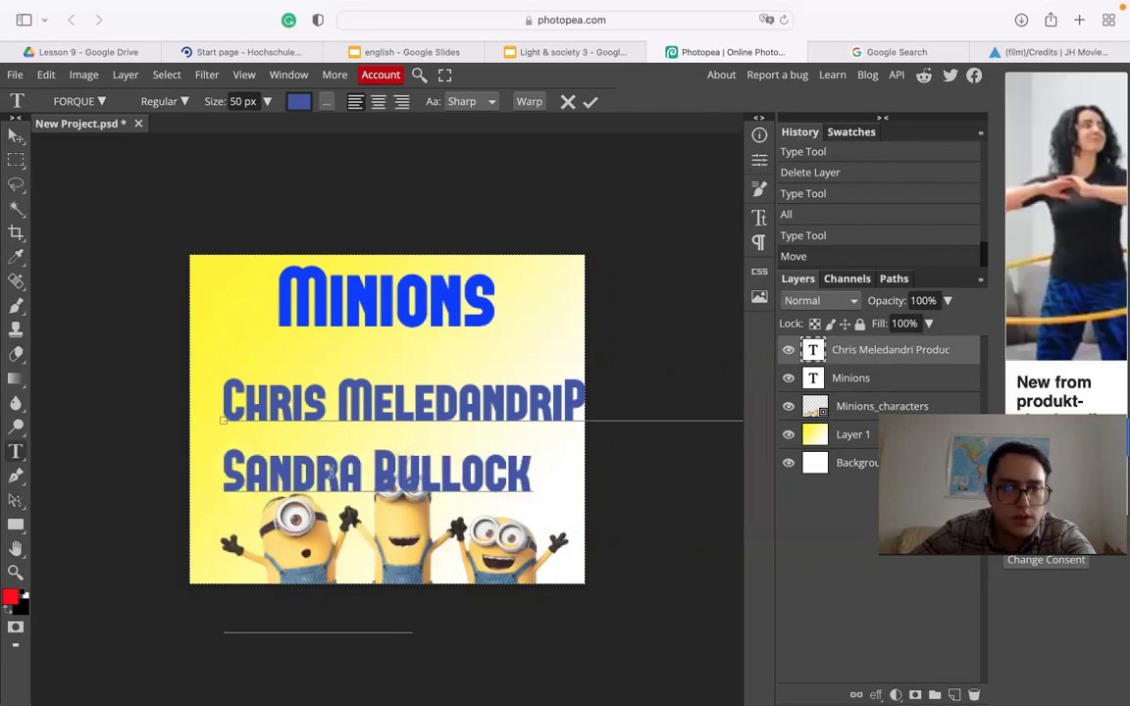
# Step: Lower the credits font size from 17 px down to 6 px
pyautogui.click(266, 101)
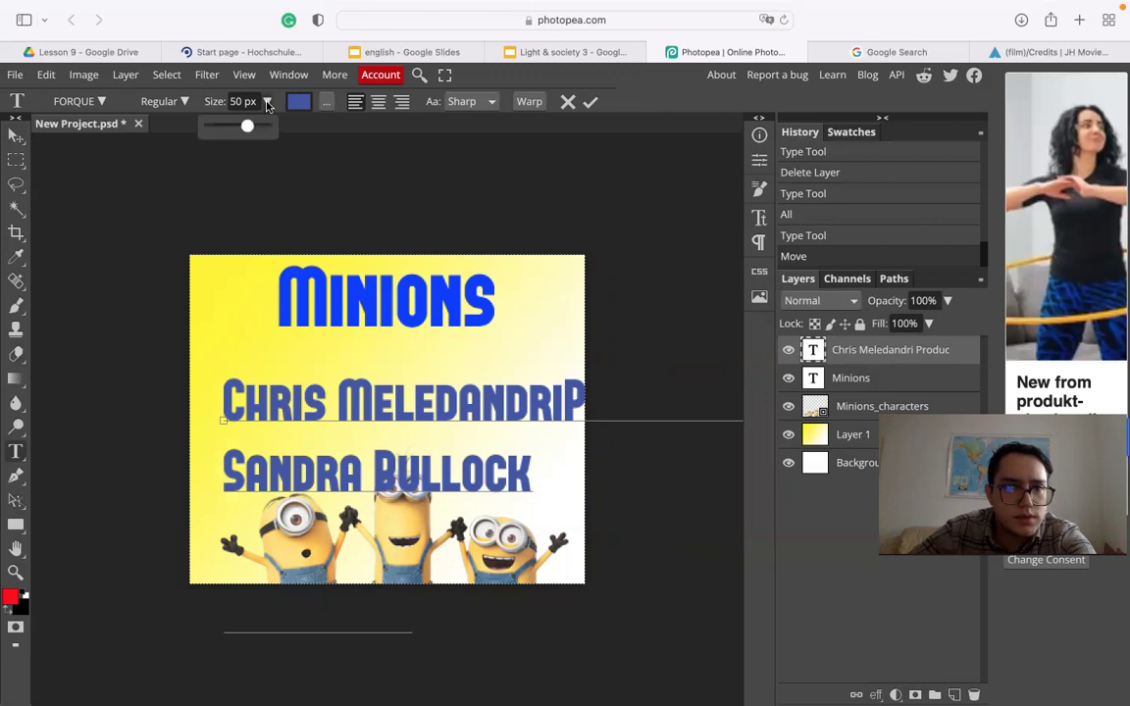
pyautogui.moveTo(244, 126); pyautogui.dragTo(234, 126)
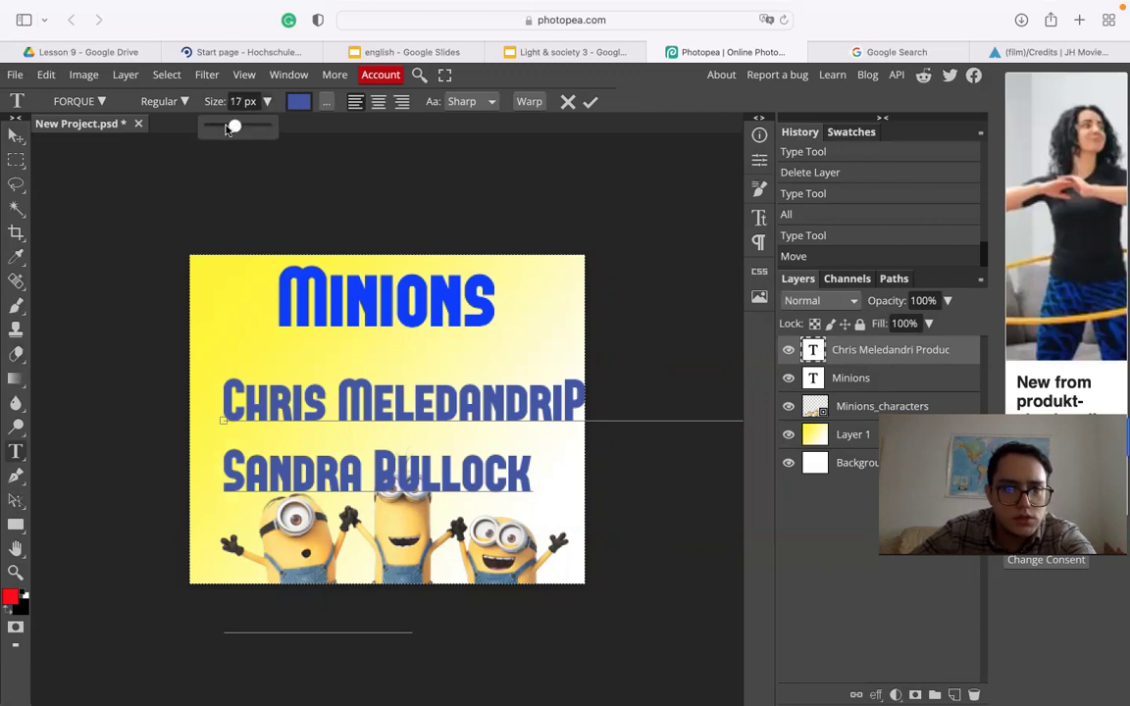
pyautogui.moveTo(227, 129); pyautogui.dragTo(226, 130)
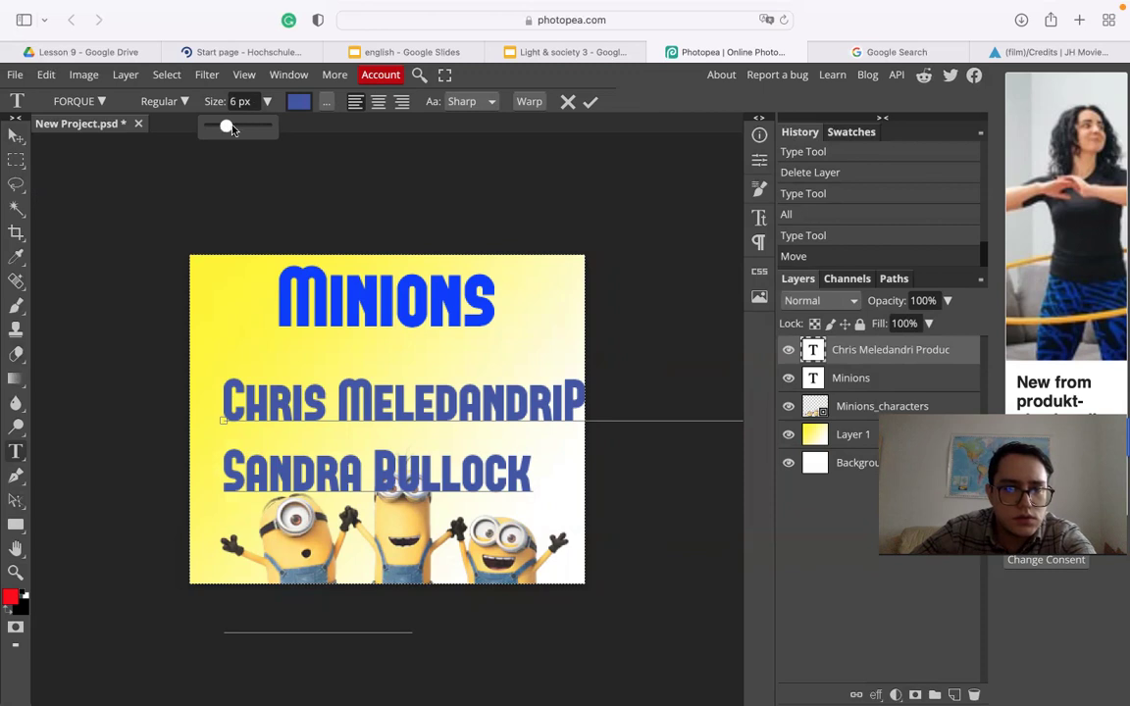
pyautogui.click(16, 133)
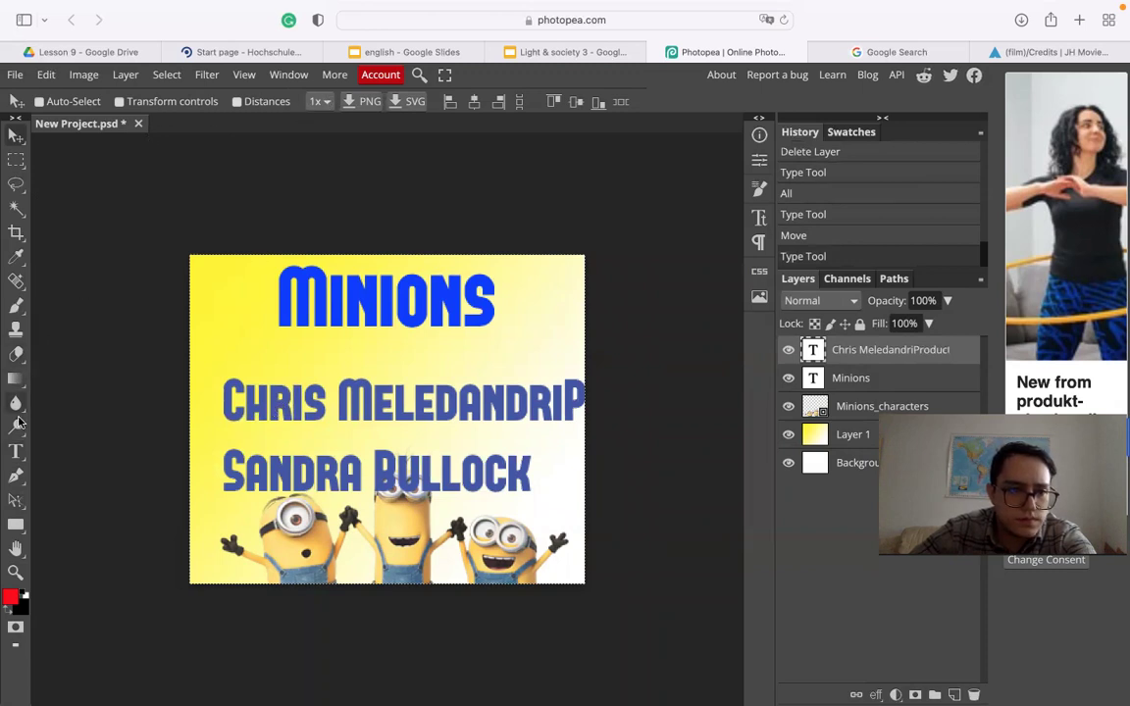
pyautogui.press('t')
pyautogui.click(353, 400)
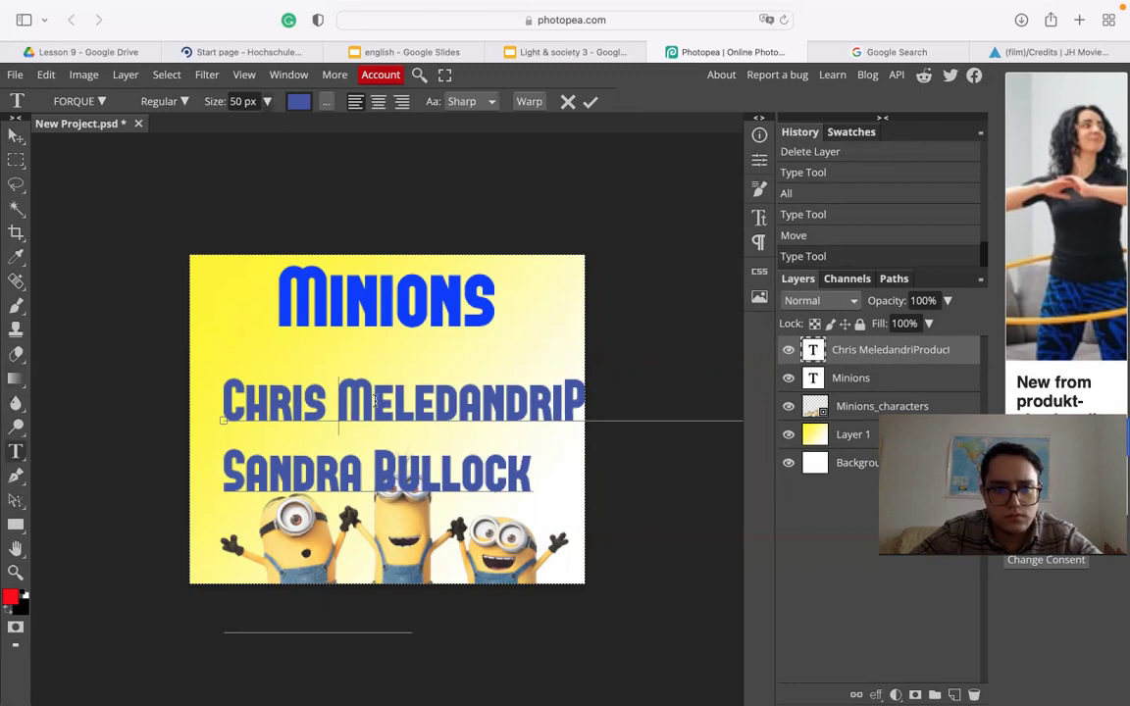
# Step: Set the whole credits text to 17 px
pyautogui.press('super+a')
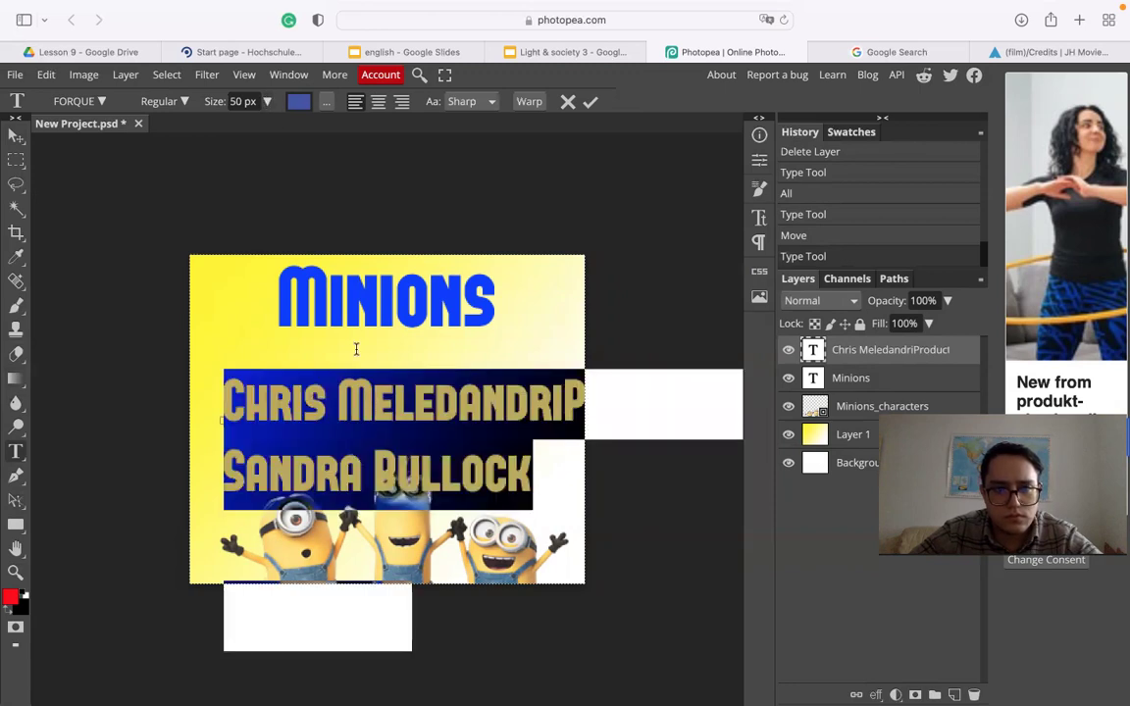
pyautogui.click(265, 102)
pyautogui.click(235, 129)
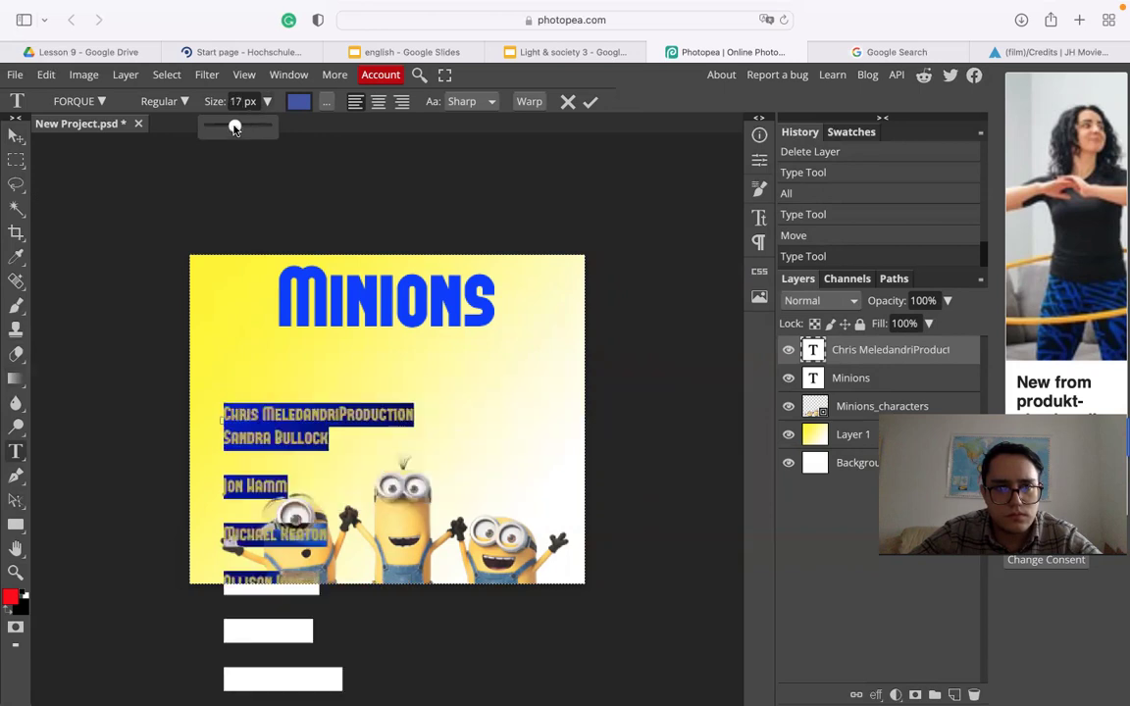
pyautogui.click(14, 132)
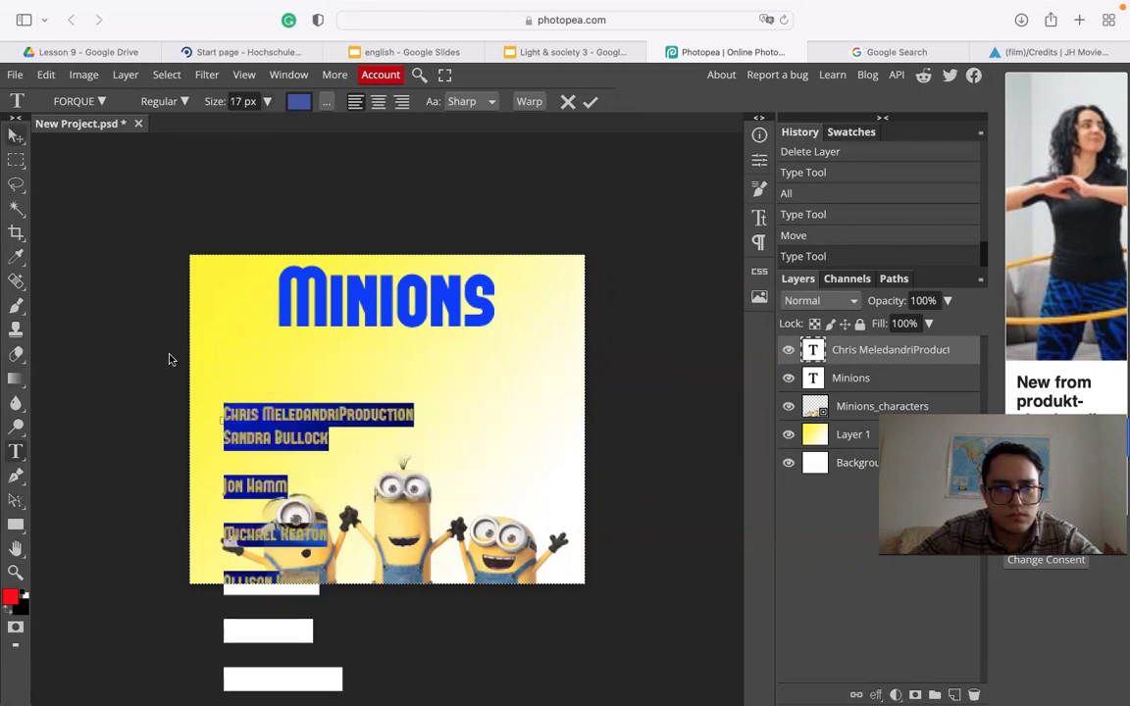
# Step: Remove the credits' blank lines, pairing cast names onto shared lines and dropping the 'and' line
pyautogui.press('t')
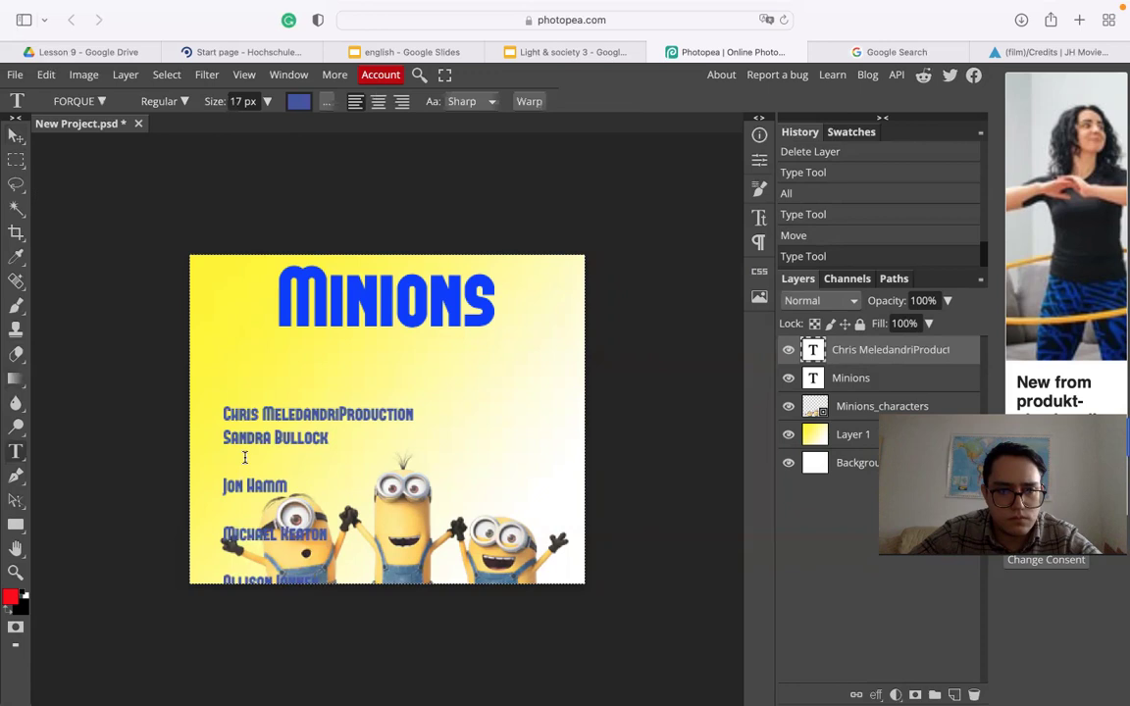
pyautogui.click(245, 458)
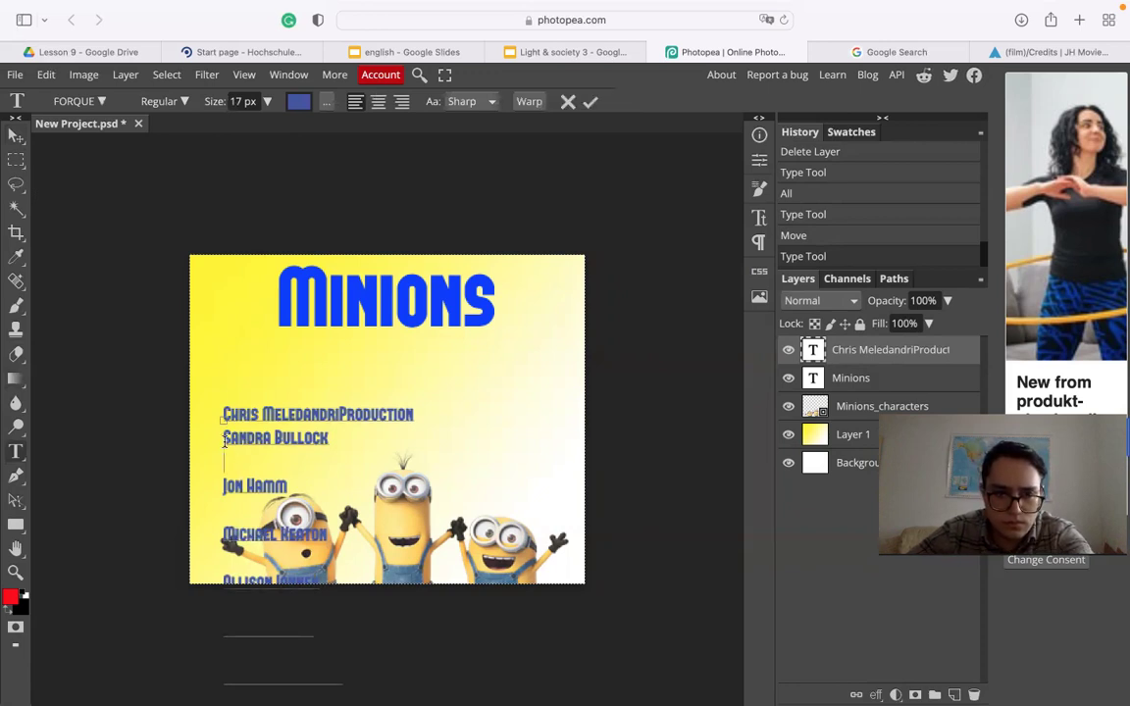
pyautogui.press('BackSpace')
pyautogui.press('BackSpace')
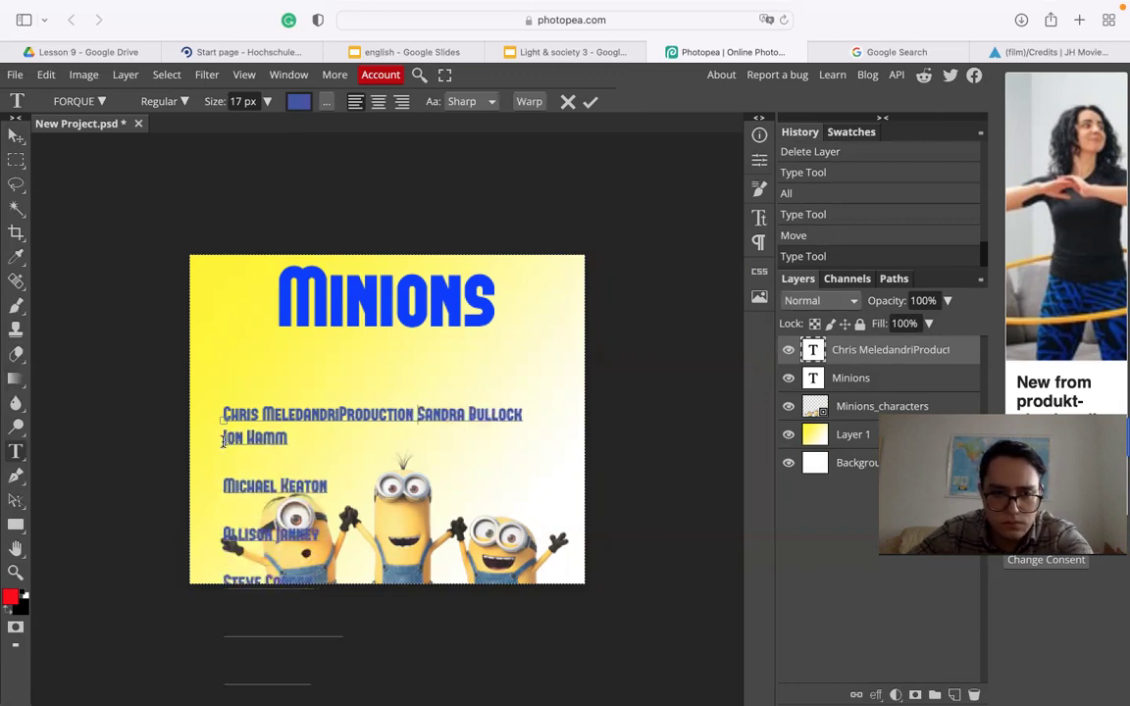
pyautogui.press('BackSpace')
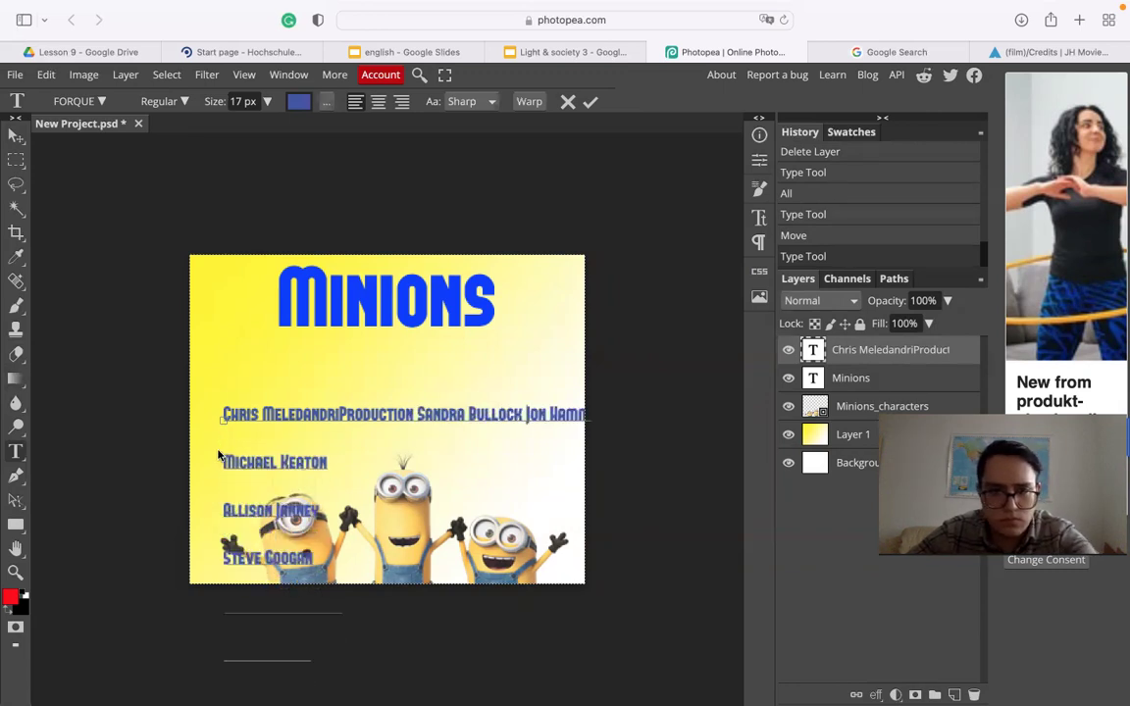
pyautogui.press('BackSpace')
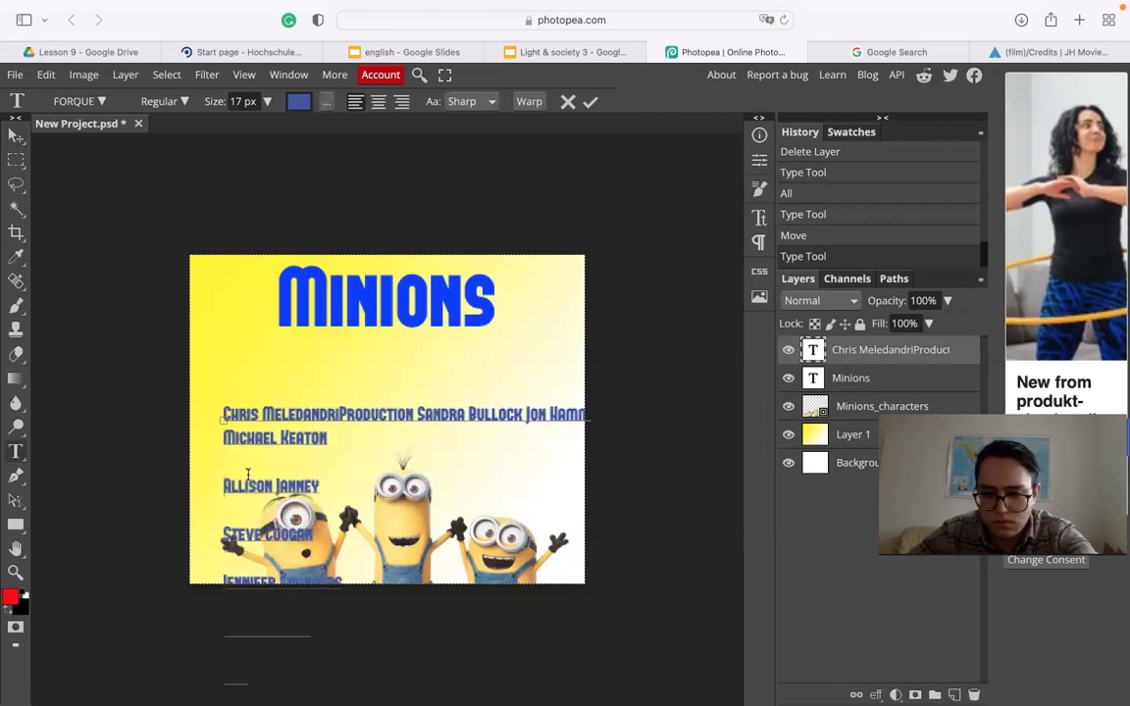
pyautogui.press('BackSpace')
pyautogui.press('BackSpace')
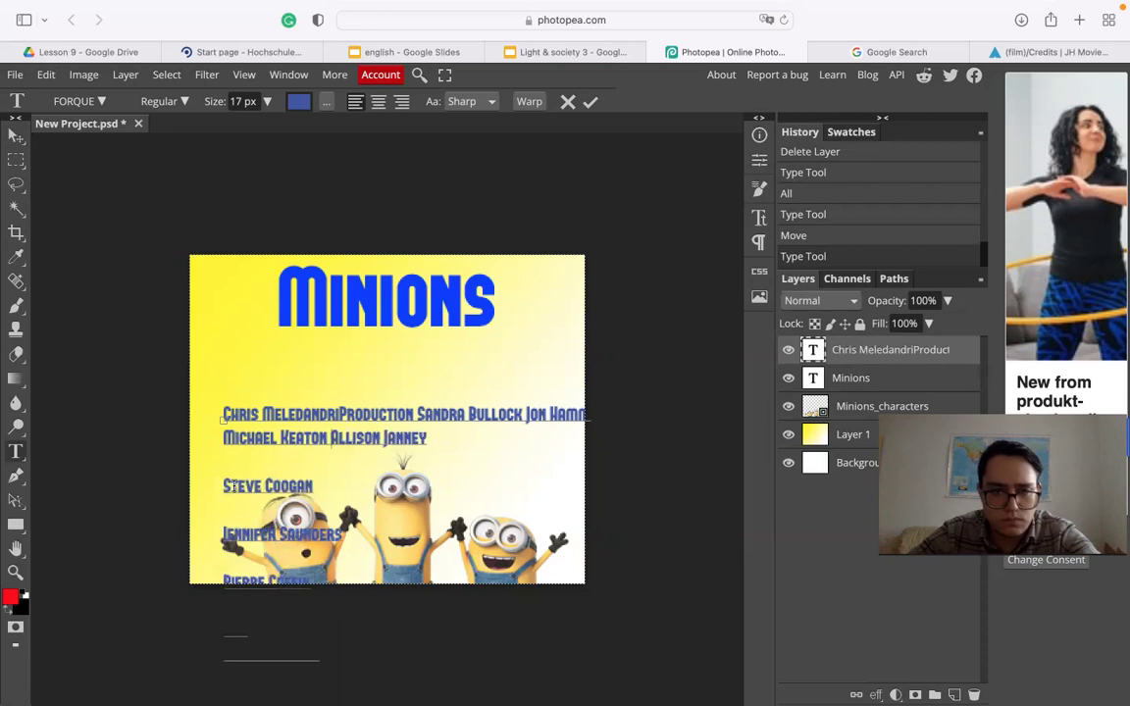
pyautogui.press('BackSpace')
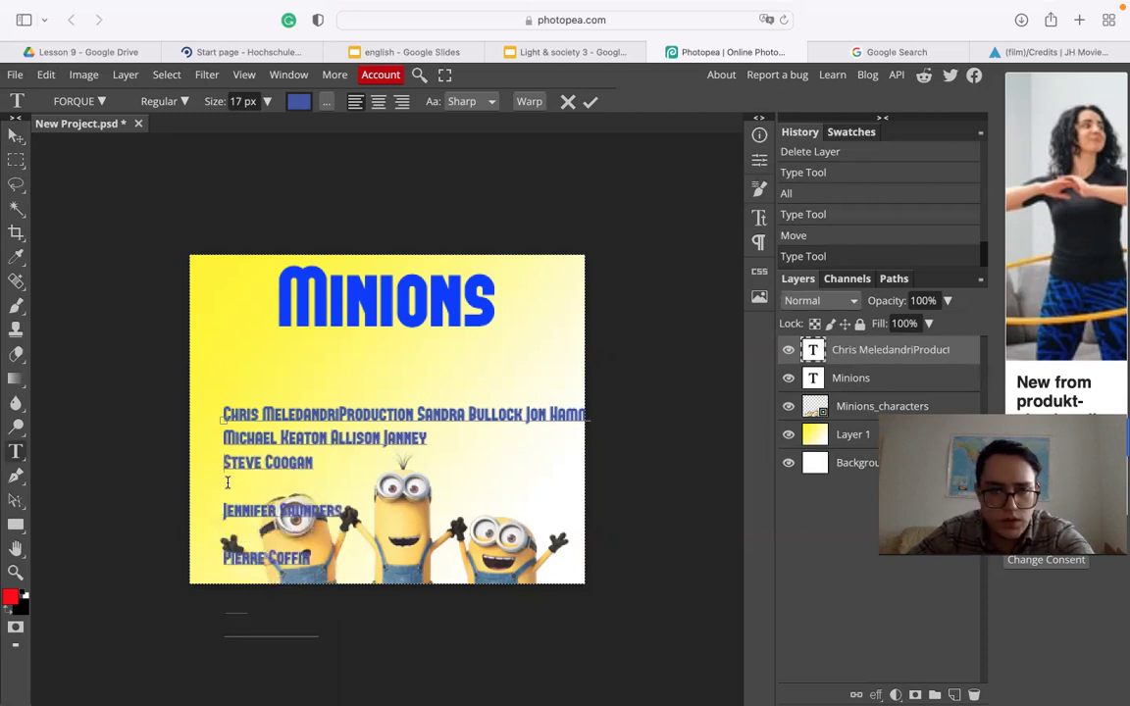
pyautogui.press('BackSpace')
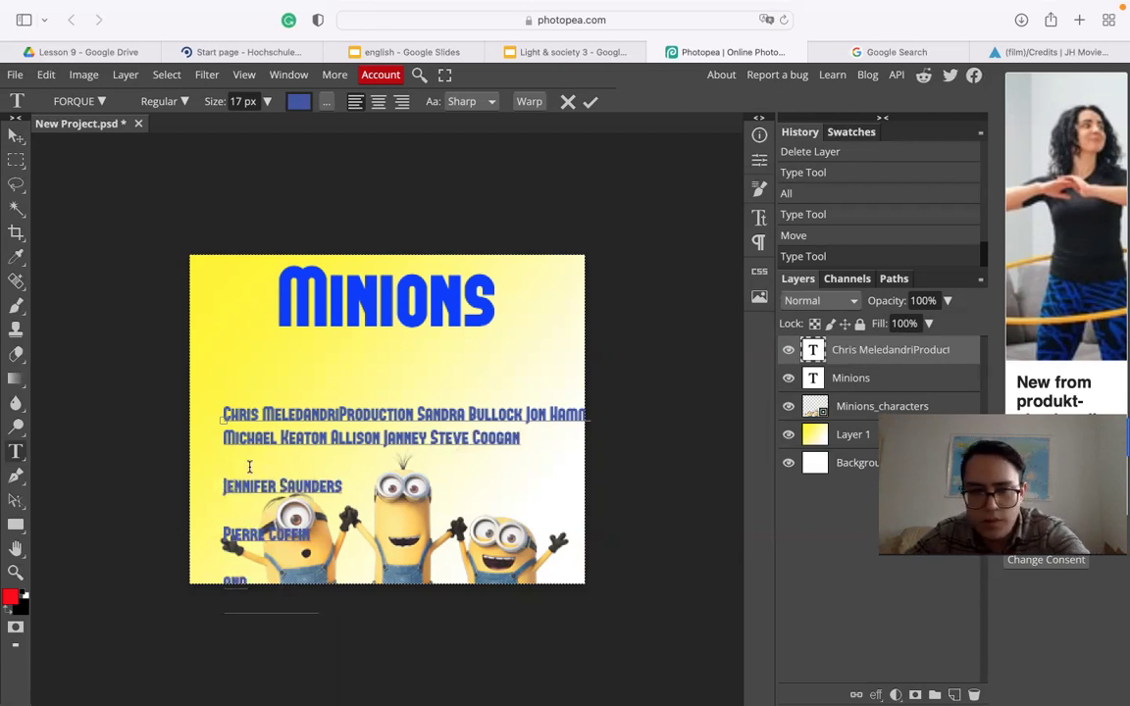
pyautogui.press('BackSpace')
pyautogui.press('BackSpace')
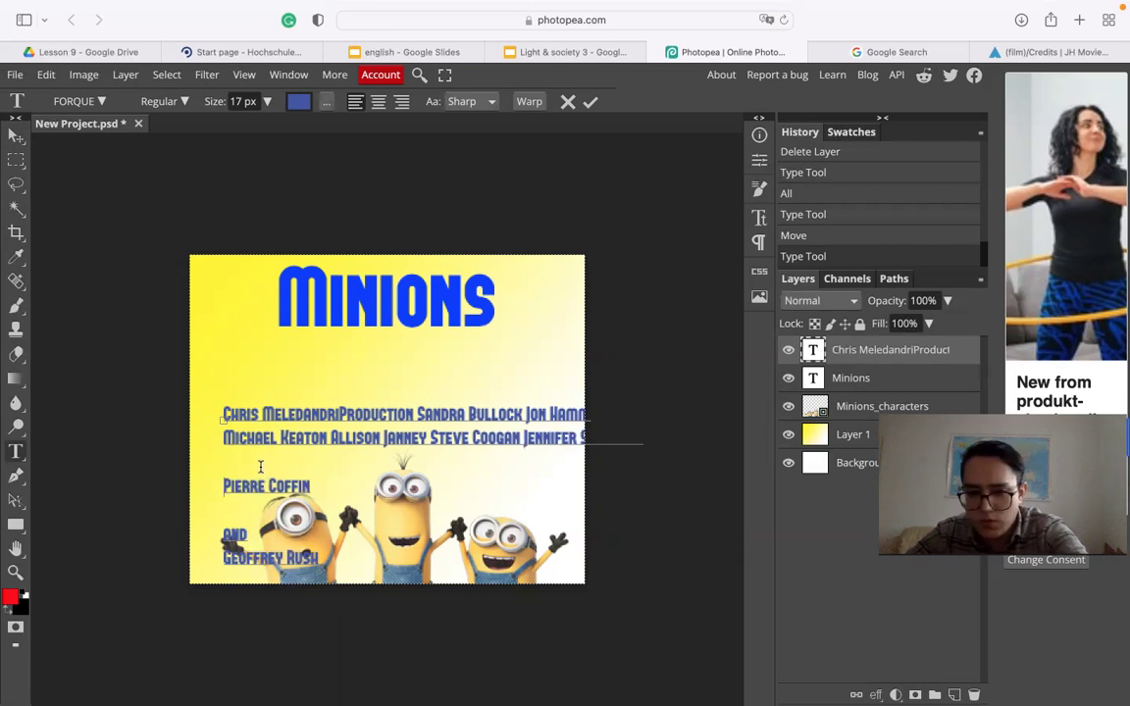
pyautogui.press('BackSpace')
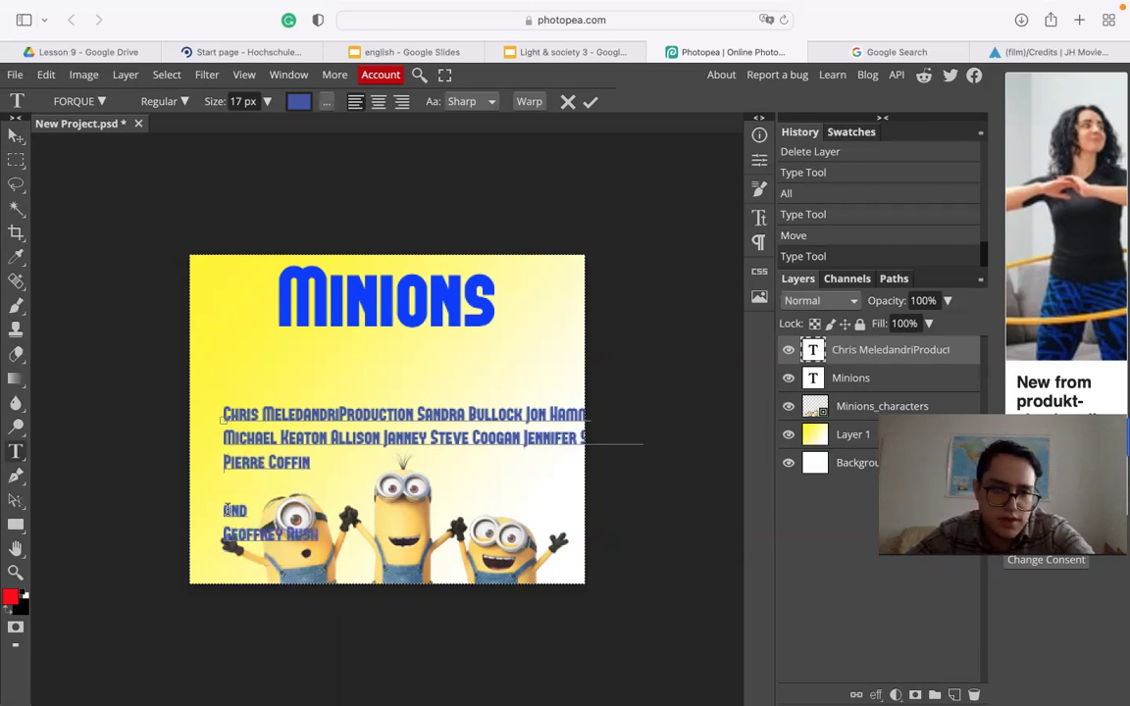
pyautogui.press('BackSpace')
pyautogui.press('BackSpace')
pyautogui.press('BackSpace')
pyautogui.press('BackSpace')
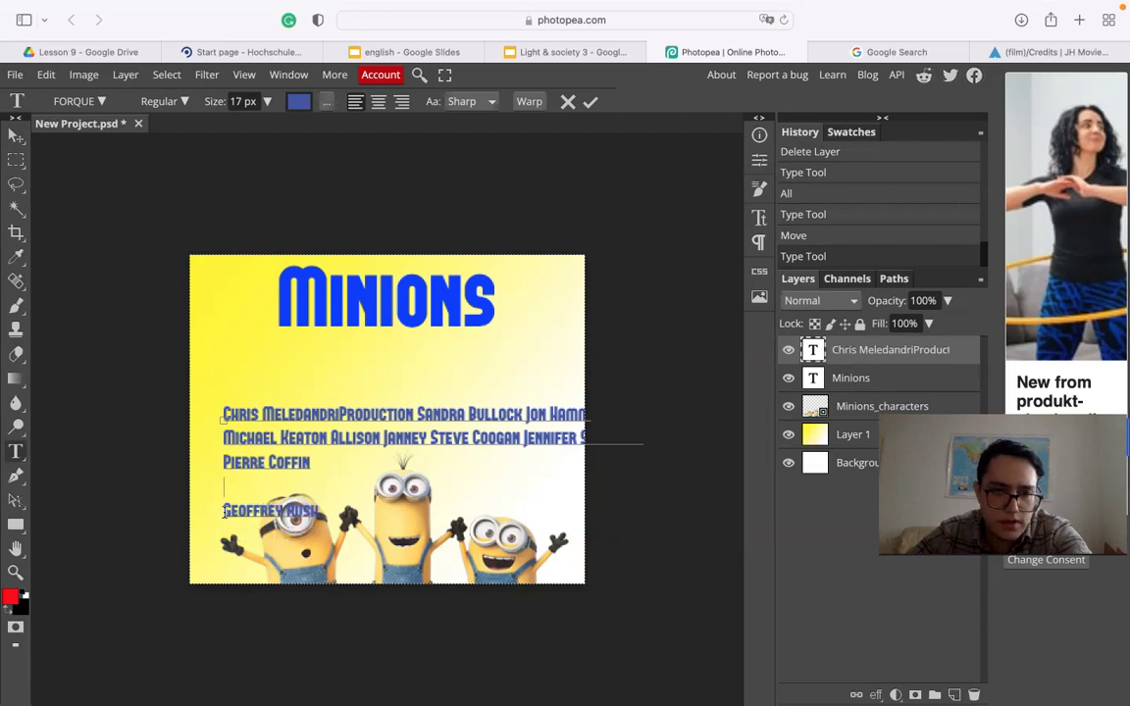
pyautogui.press('BackSpace')
pyautogui.press('BackSpace')
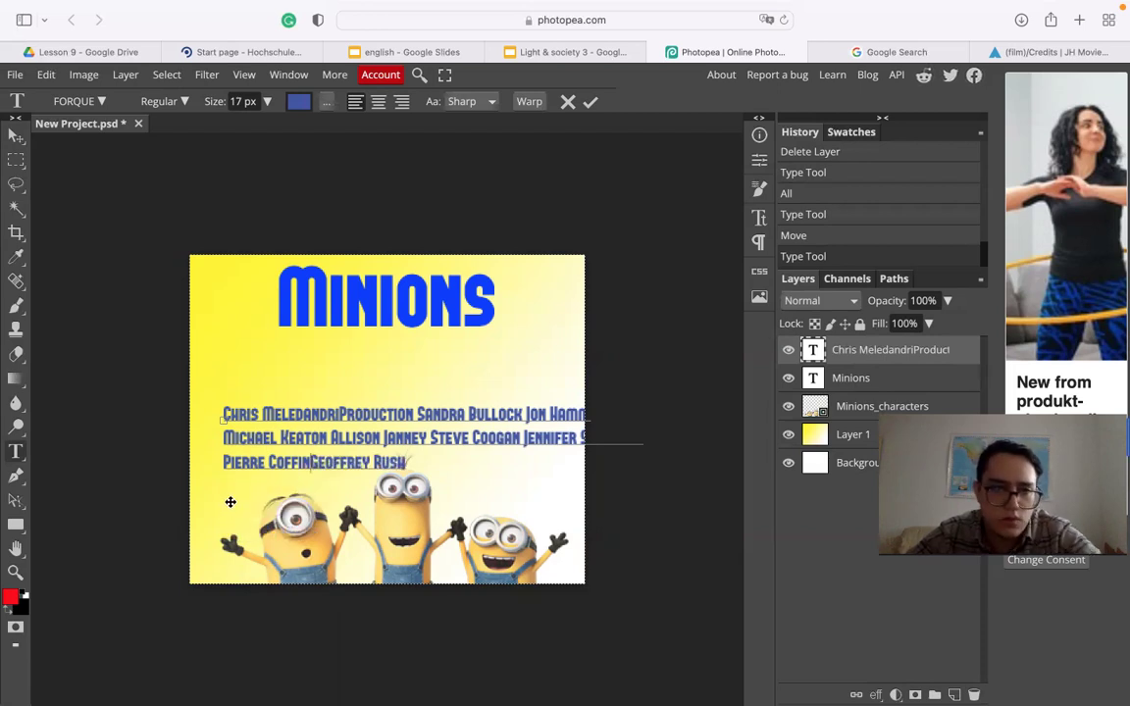
pyautogui.click(16, 135)
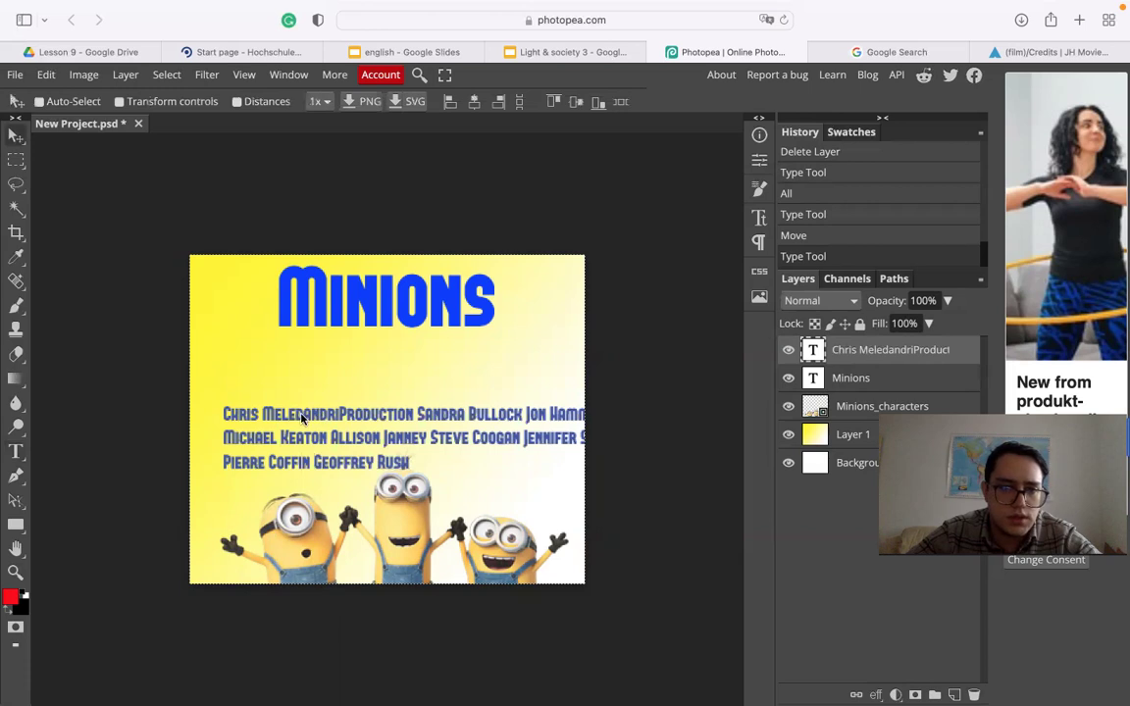
# Step: Center-align the credits at 15 px and center the block on the canvas
pyautogui.moveTo(270, 371); pyautogui.dragTo(249, 377)
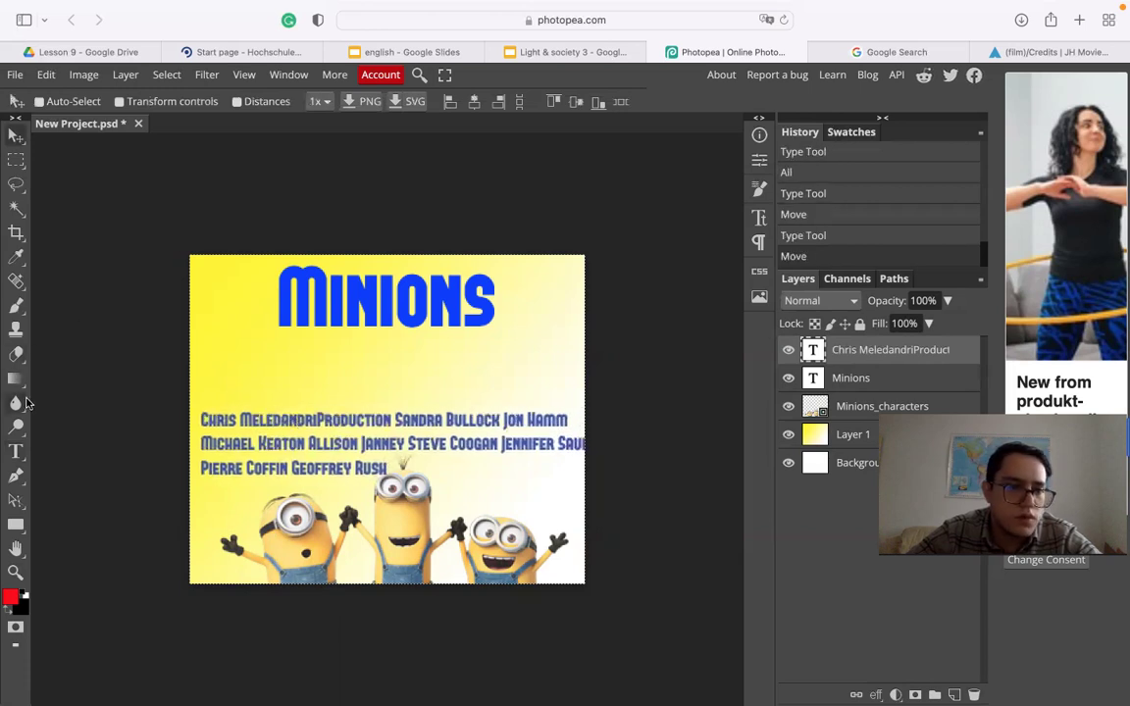
pyautogui.click(22, 455)
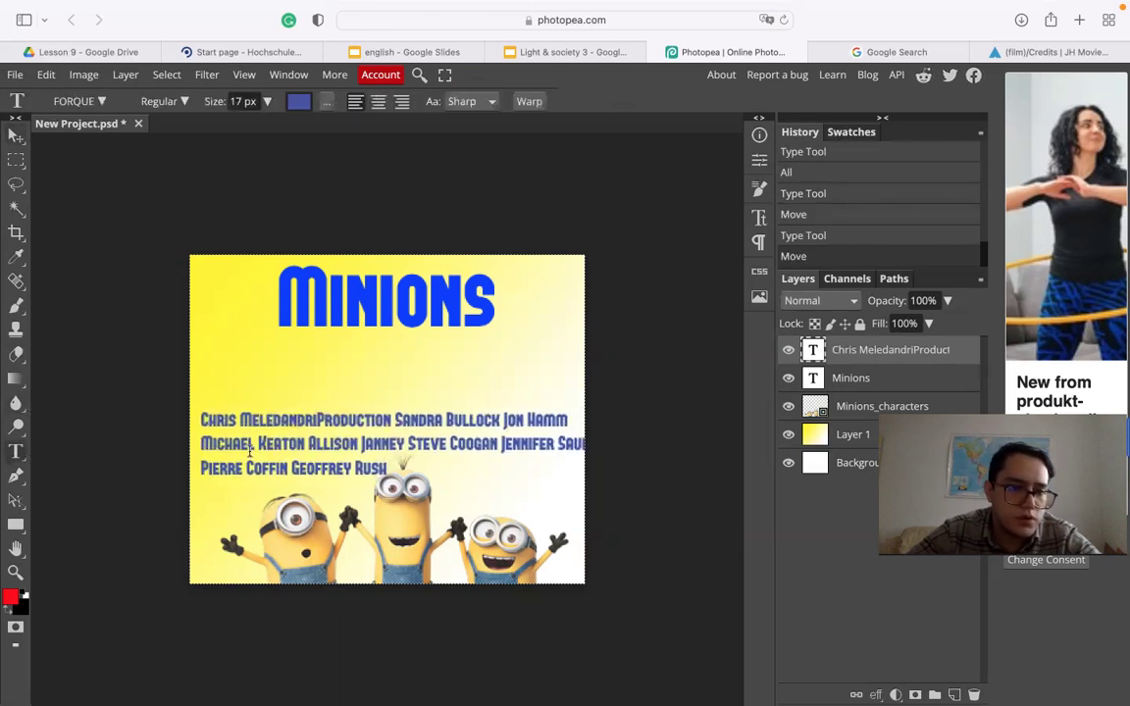
pyautogui.click(251, 449)
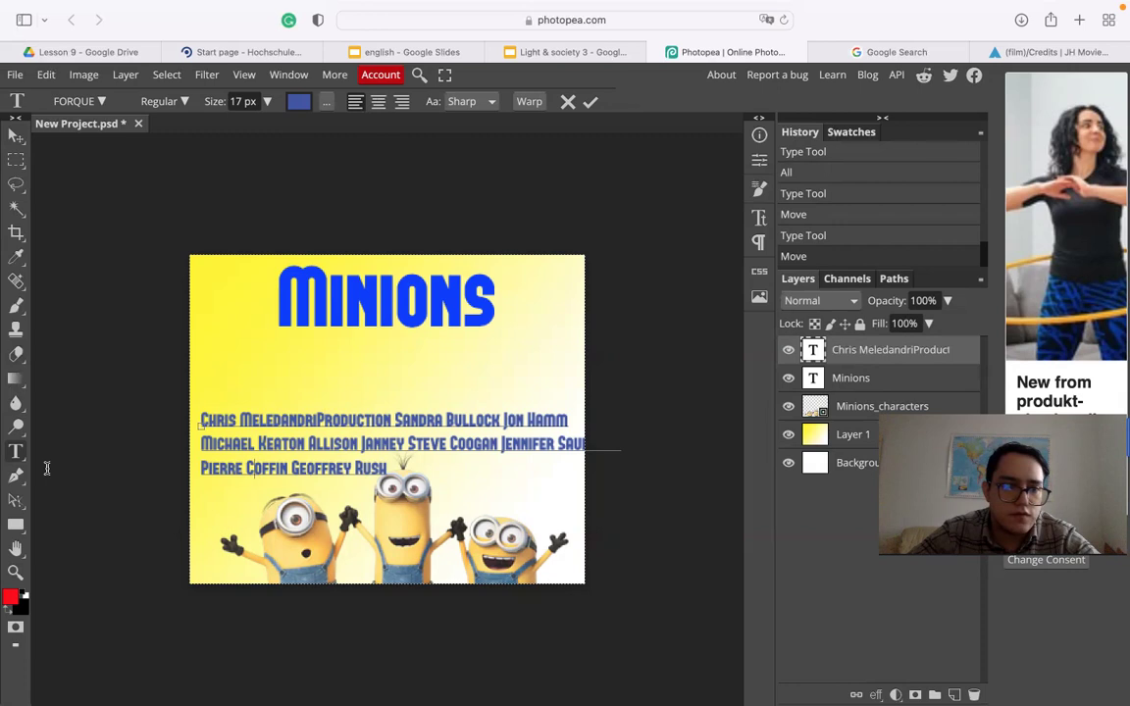
pyautogui.press('super+a')
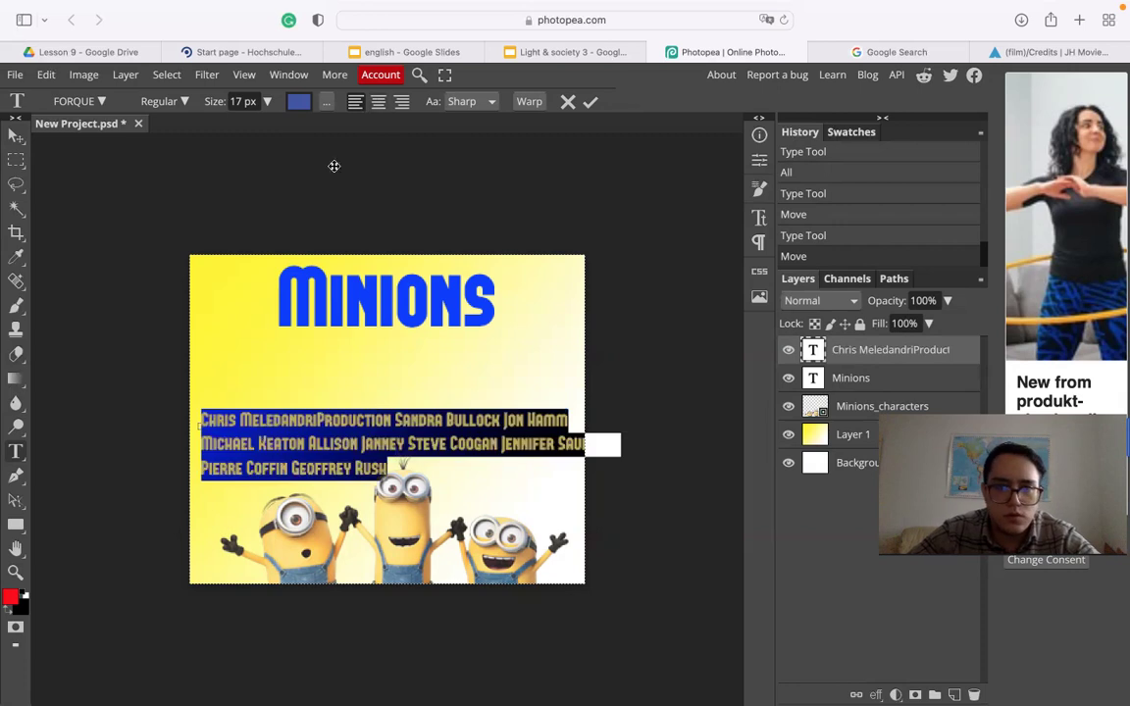
pyautogui.click(377, 101)
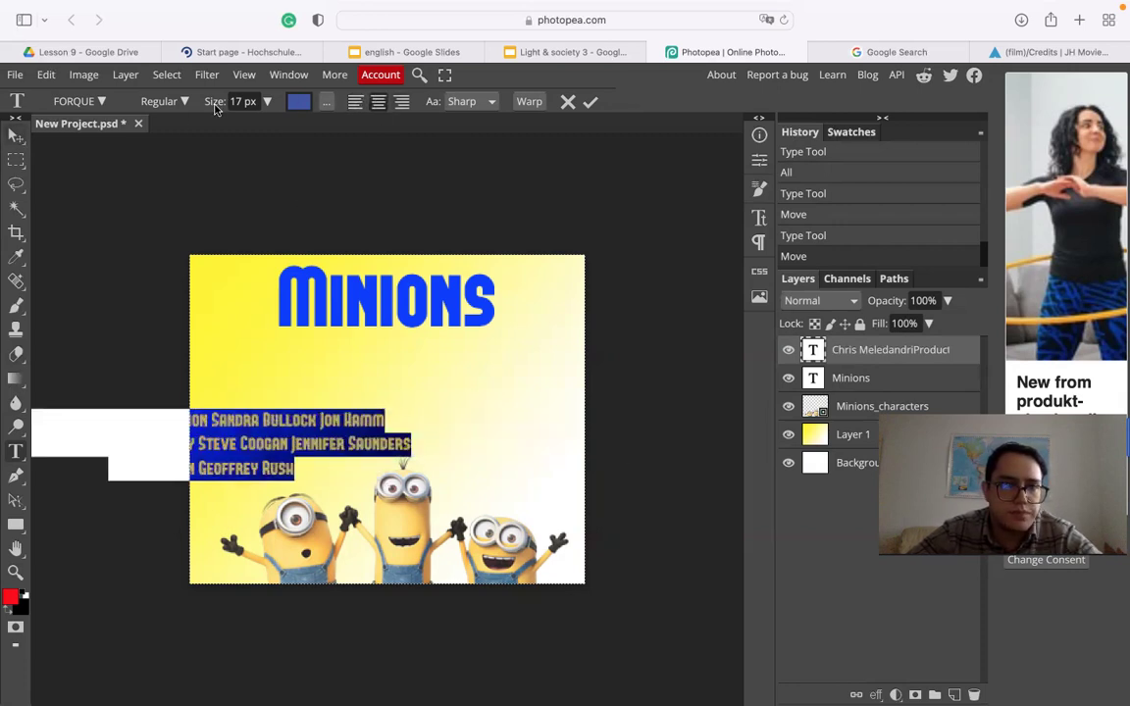
pyautogui.click(250, 101)
pyautogui.press('BackSpace')
pyautogui.write('5')
pyautogui.press('Return')
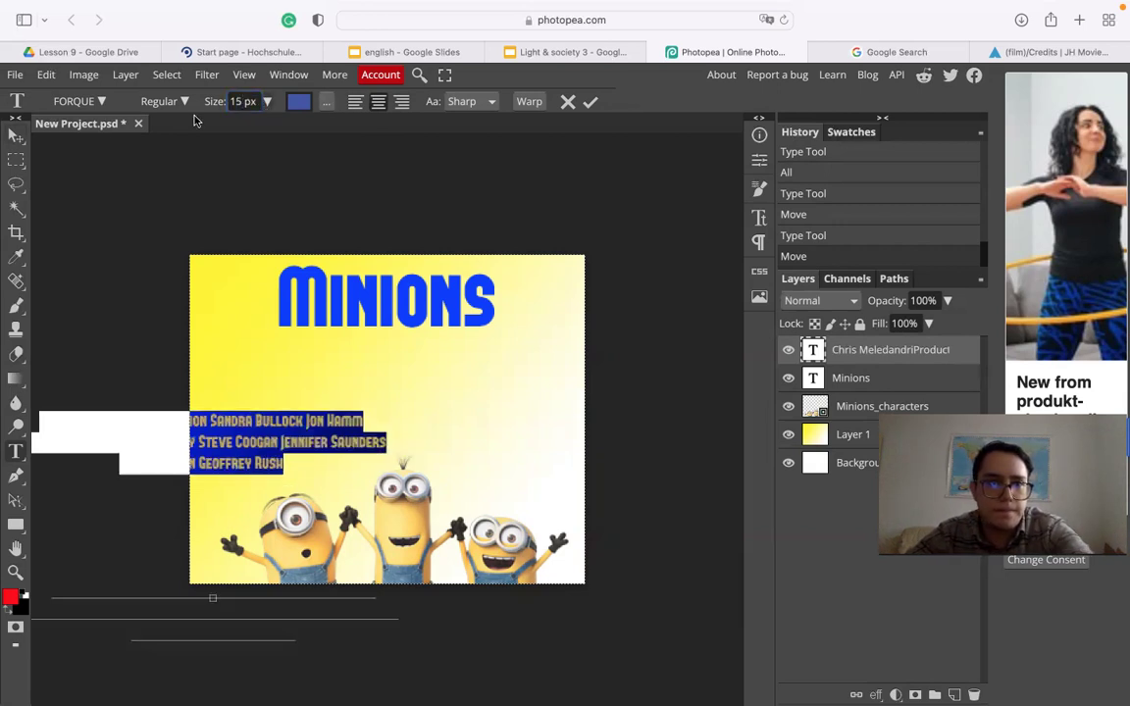
pyautogui.click(15, 137)
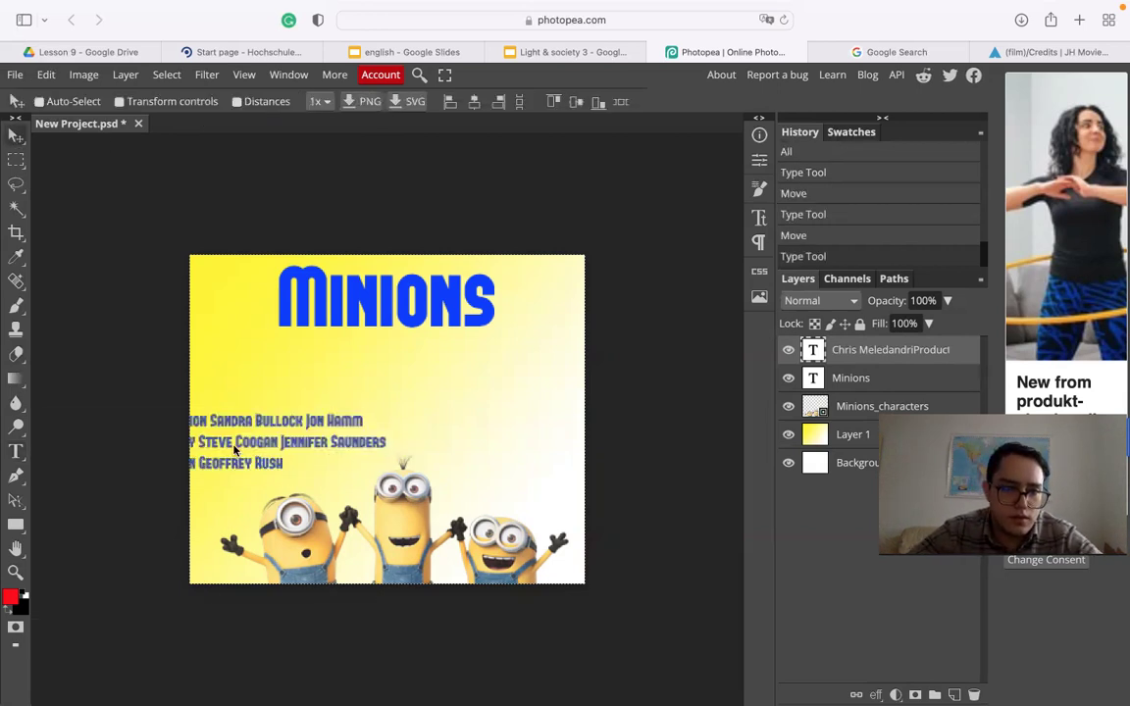
pyautogui.moveTo(335, 438); pyautogui.dragTo(545, 434)
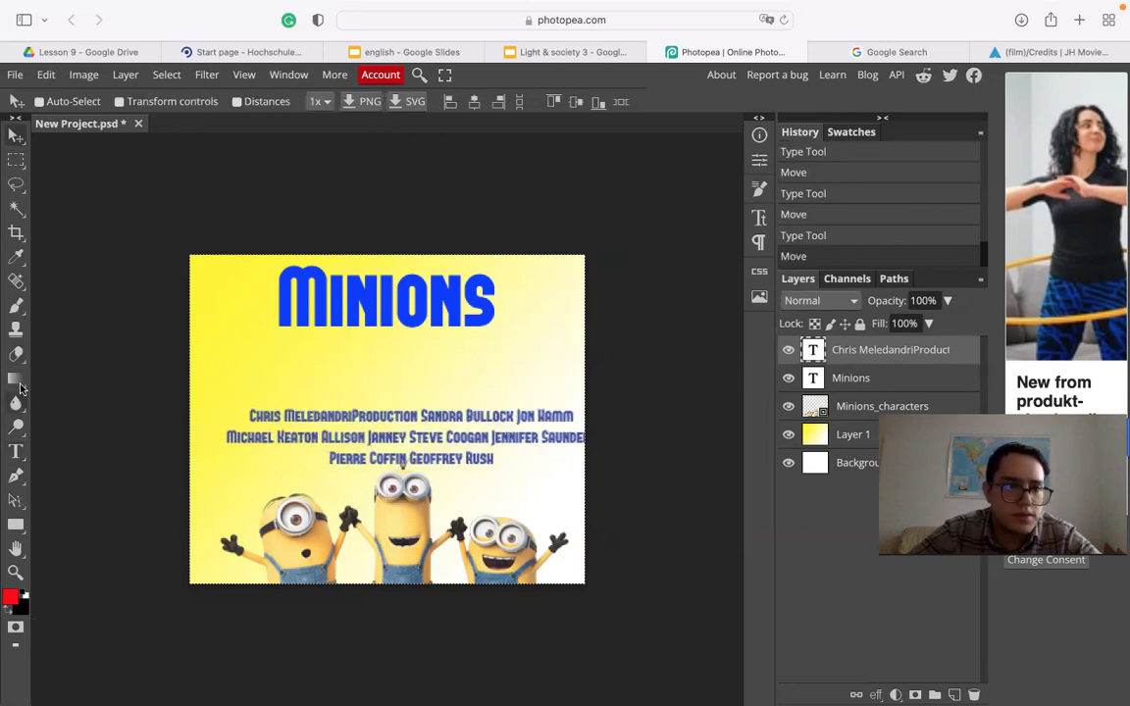
# Step: Shrink the credits to 10 px and position them just beneath the title
pyautogui.click(16, 451)
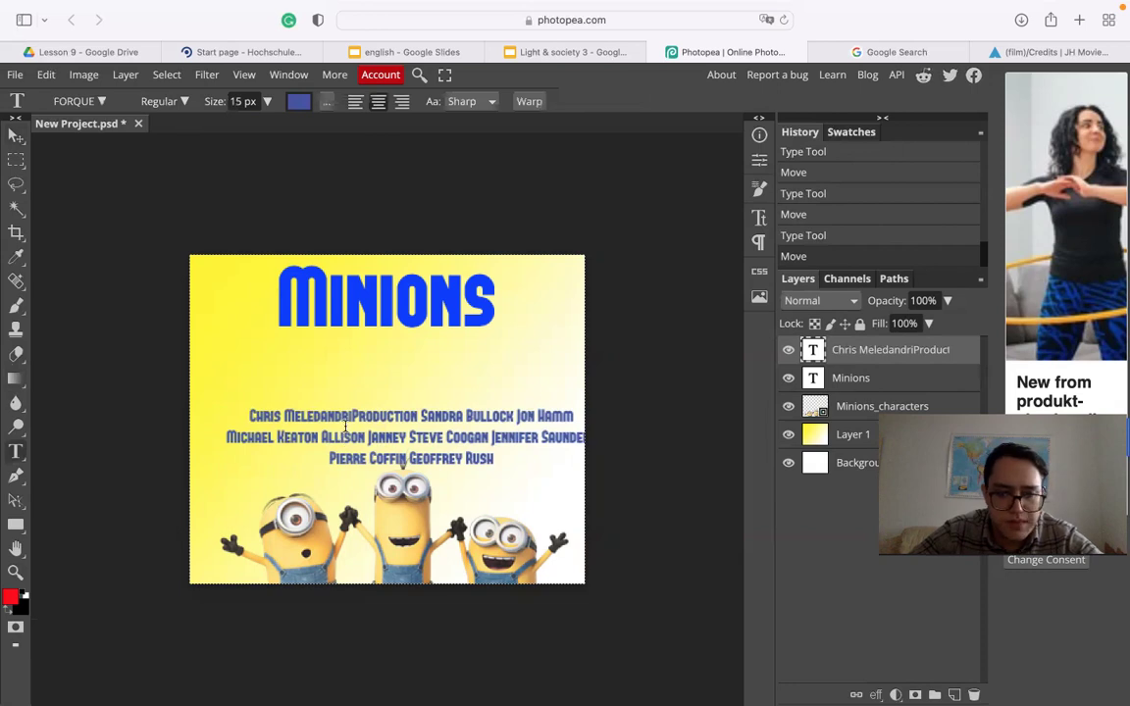
pyautogui.click(415, 420)
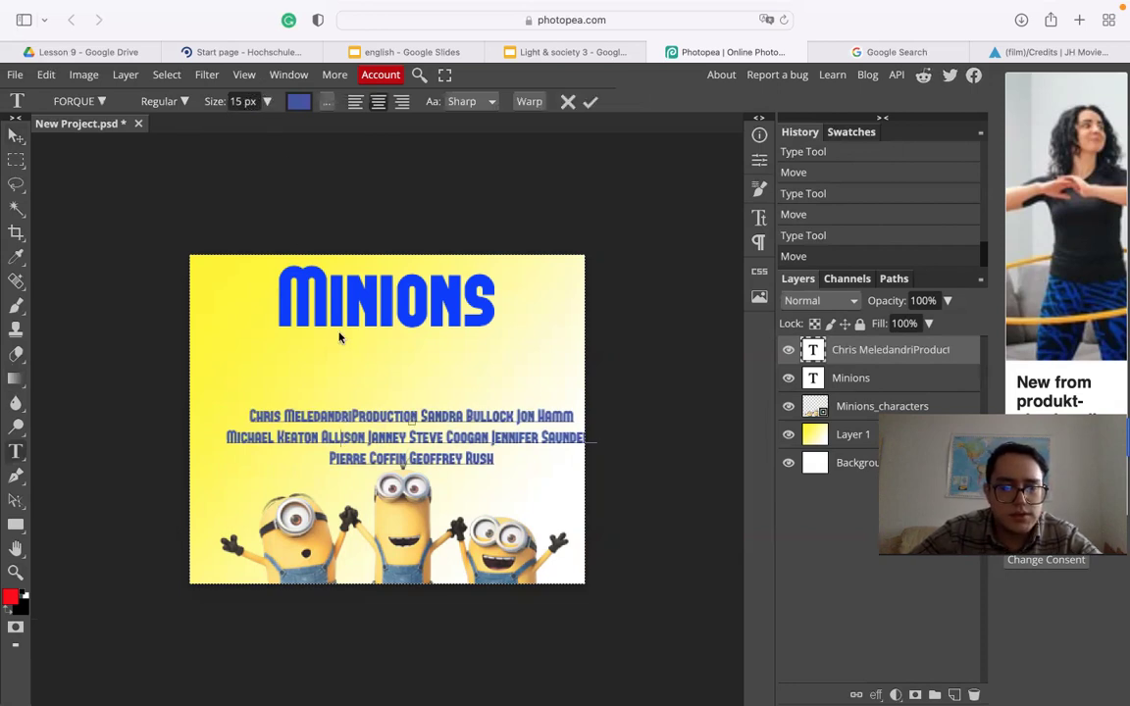
pyautogui.click(240, 101)
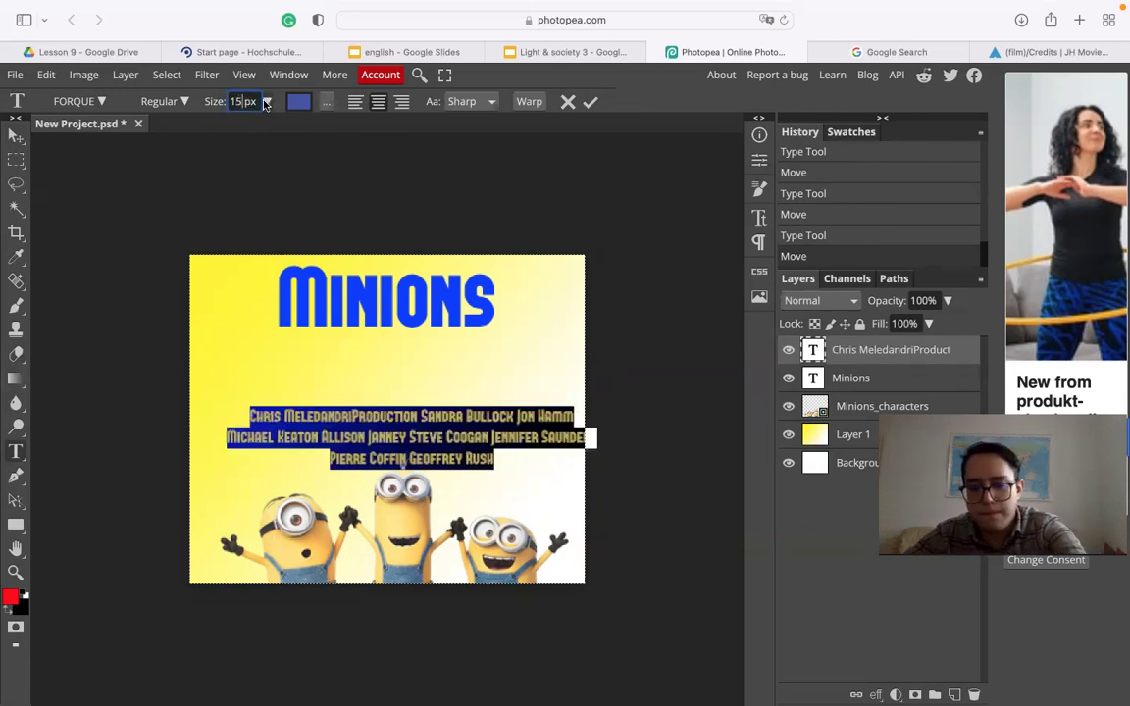
pyautogui.press('Return')
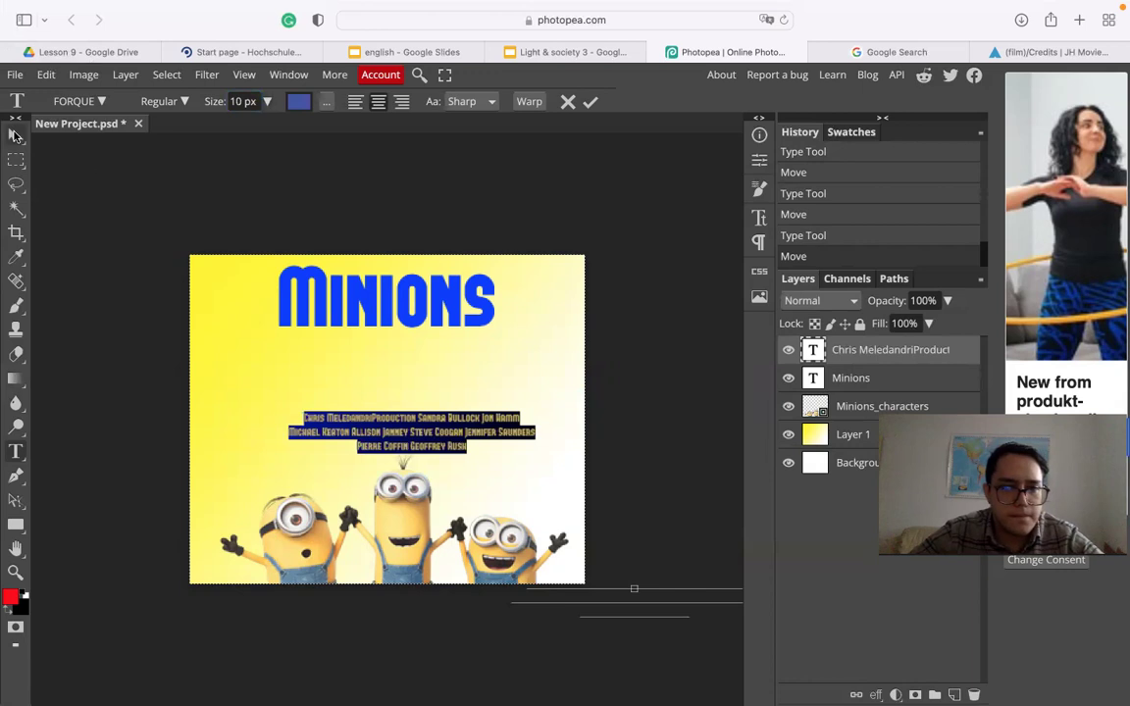
pyautogui.press('v')
pyautogui.moveTo(443, 408); pyautogui.dragTo(428, 338)
pyautogui.moveTo(418, 507); pyautogui.dragTo(415, 517)
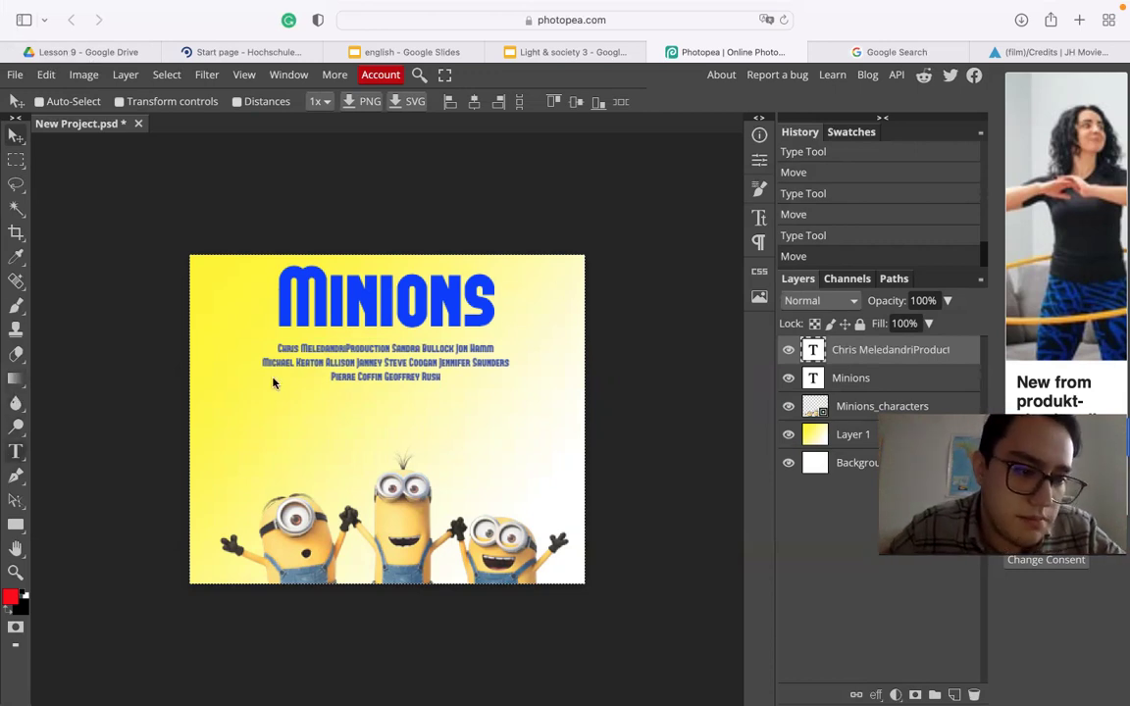
pyautogui.click(16, 452)
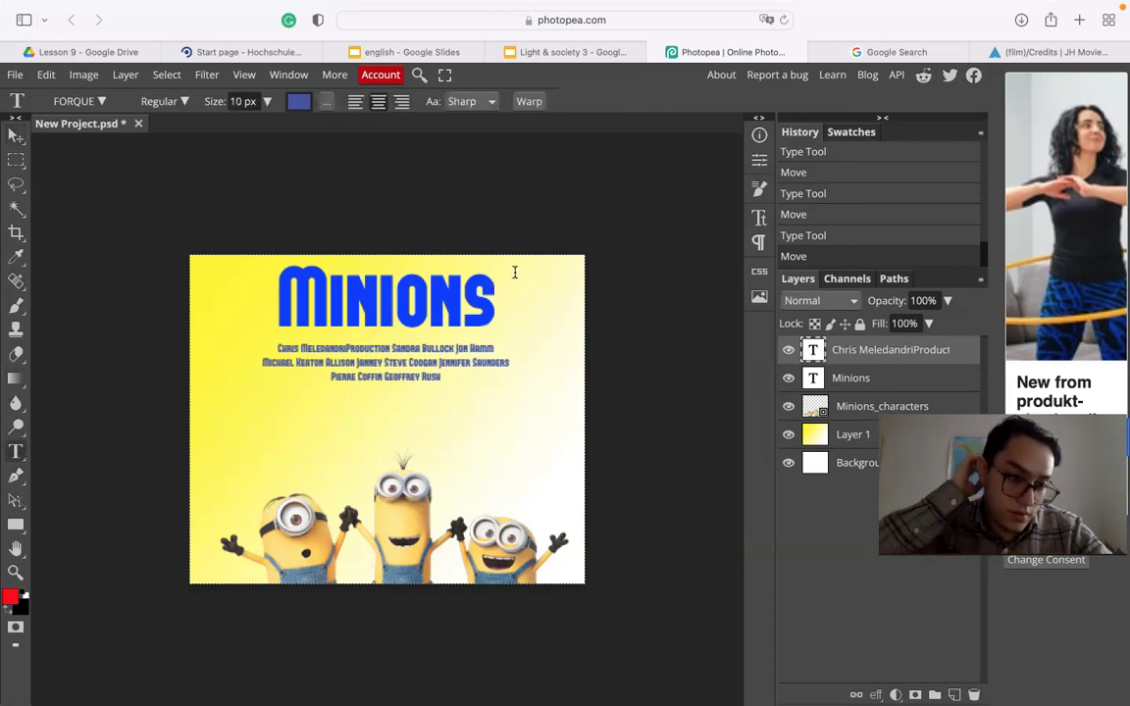
# Step: Change the title to 'MINIONS 3' and nudge it left with the arrow keys to centre it
pyautogui.click(514, 271)
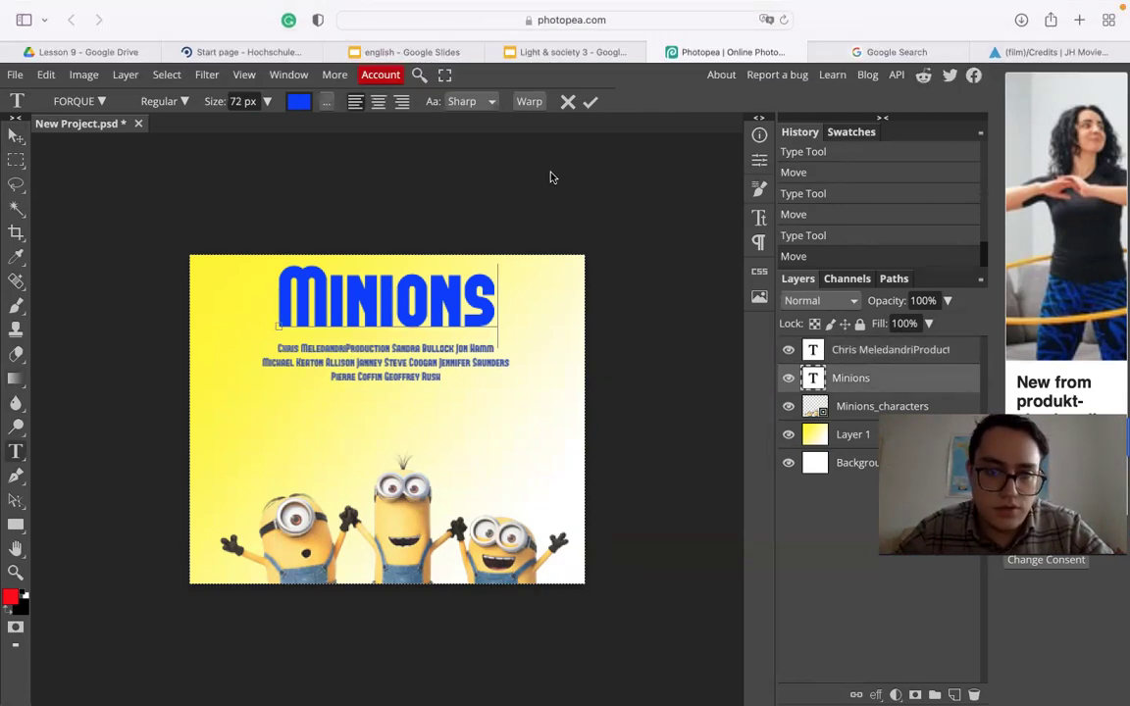
pyautogui.write('3')
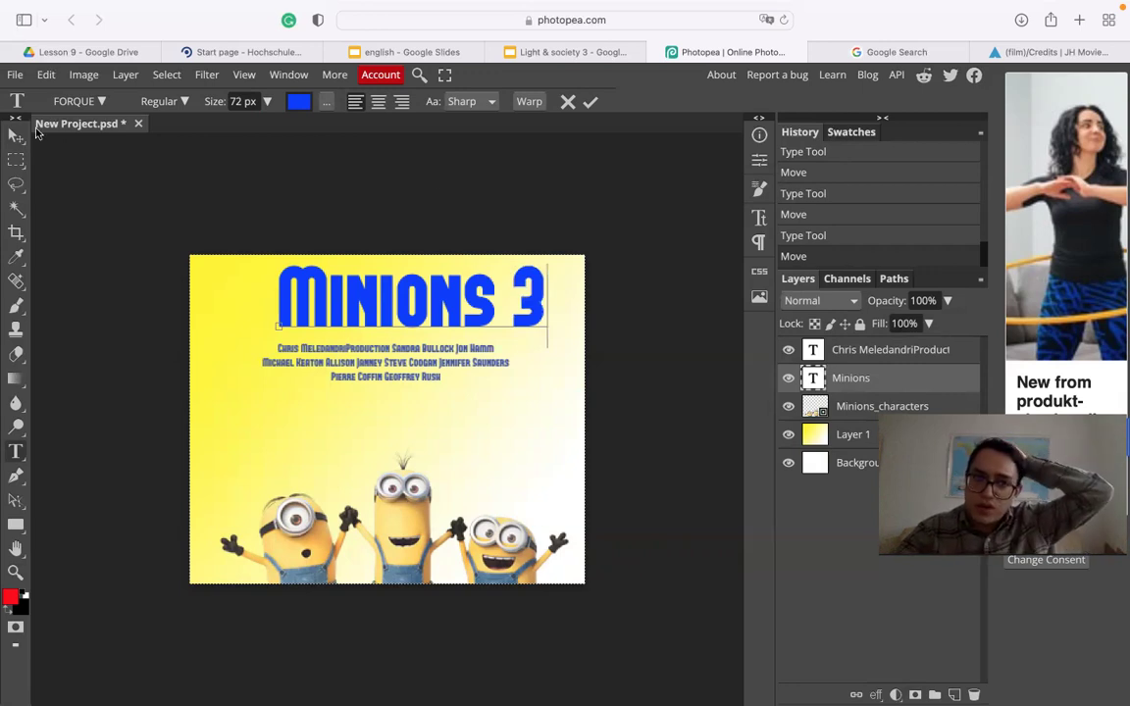
pyautogui.click(16, 135)
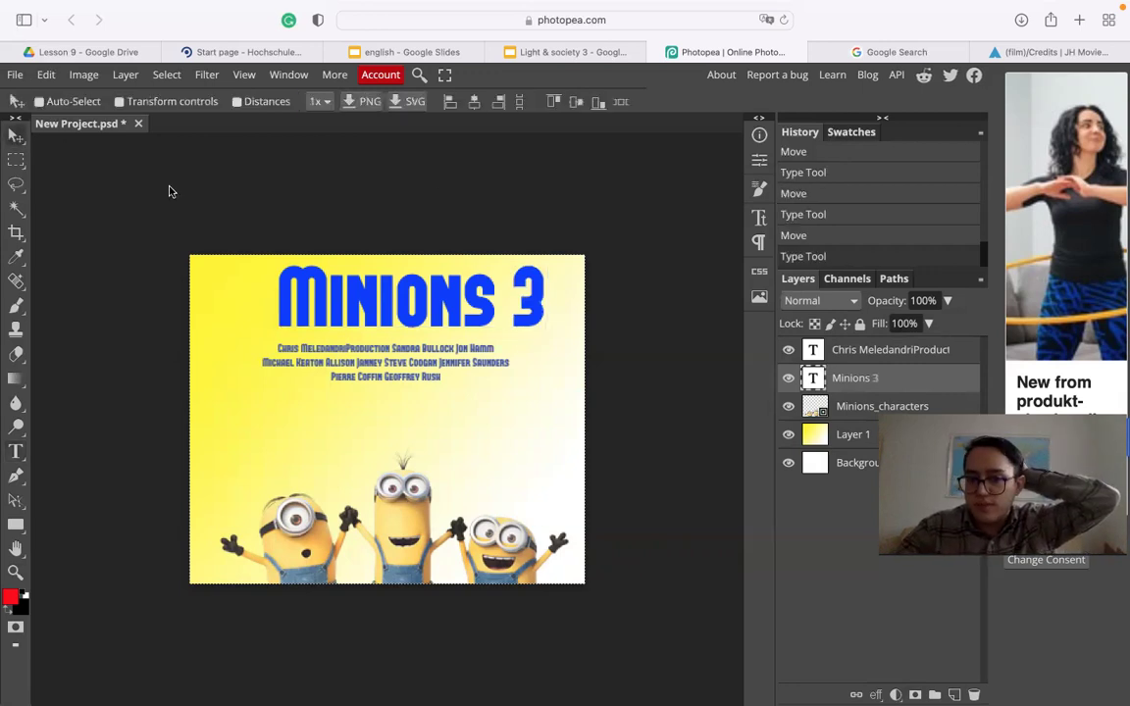
pyautogui.moveTo(2, 324)
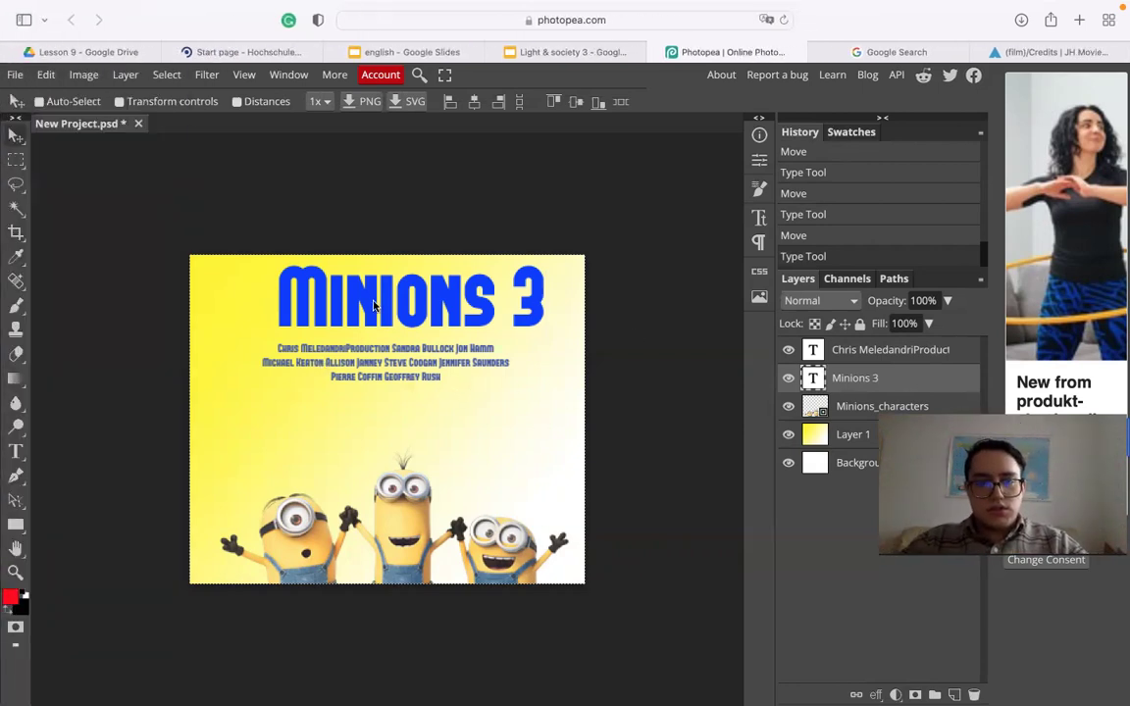
pyautogui.press('Left')
pyautogui.press('Left')
pyautogui.press('Left')
pyautogui.press('Left')
pyautogui.press('Left')
pyautogui.press('Left')
pyautogui.press('Left')
pyautogui.press('Left')
pyautogui.press('Left')
pyautogui.press('Left')
pyautogui.press('Left')
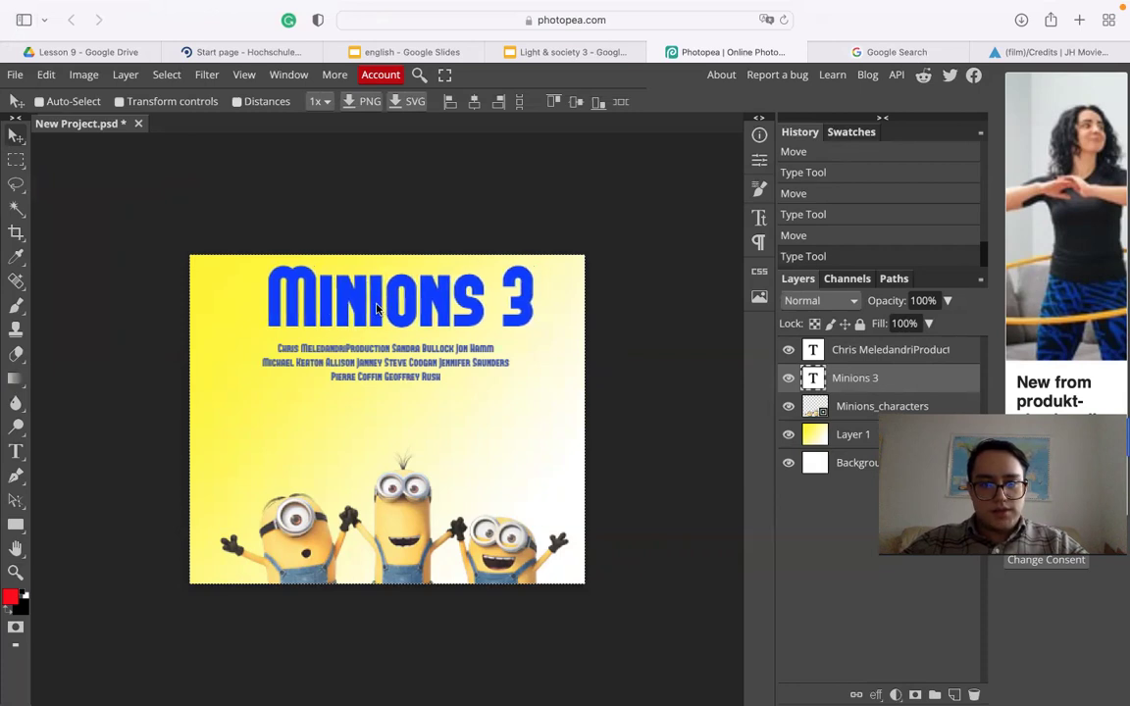
pyautogui.press('Left')
pyautogui.press('Left')
pyautogui.press('Left')
pyautogui.press('Left')
pyautogui.press('Left')
pyautogui.press('Left')
pyautogui.press('Left')
pyautogui.press('Left')
pyautogui.press('Left')
pyautogui.press('Left')
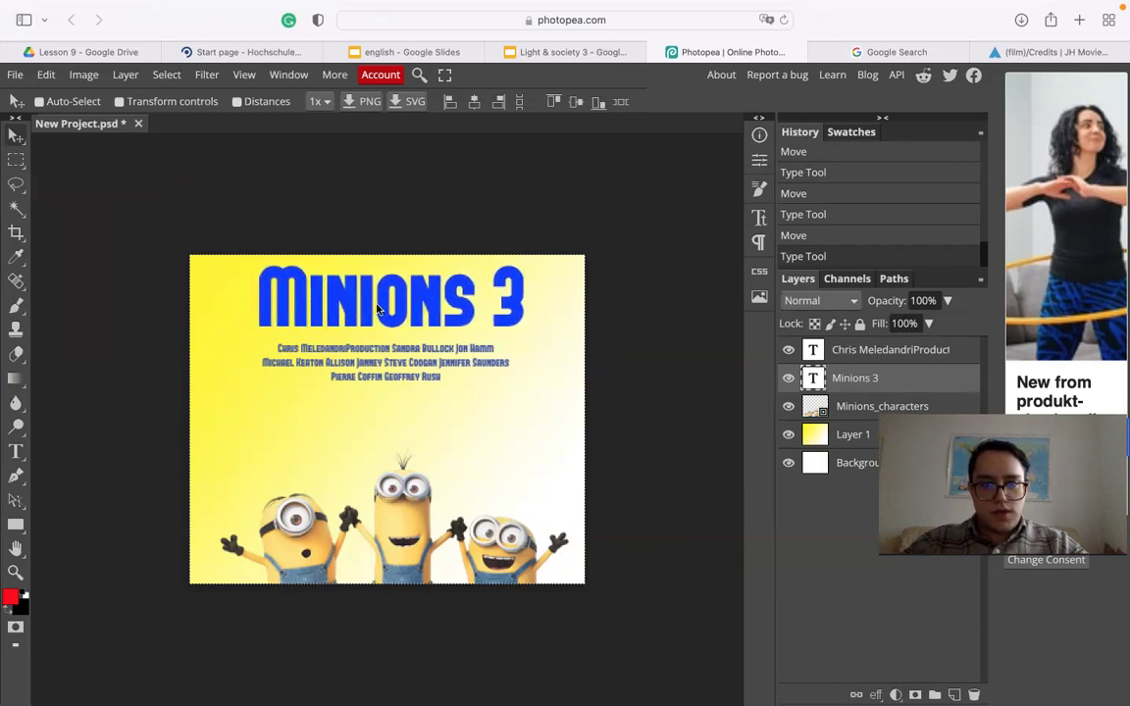
pyautogui.press('Right')
pyautogui.press('Right')
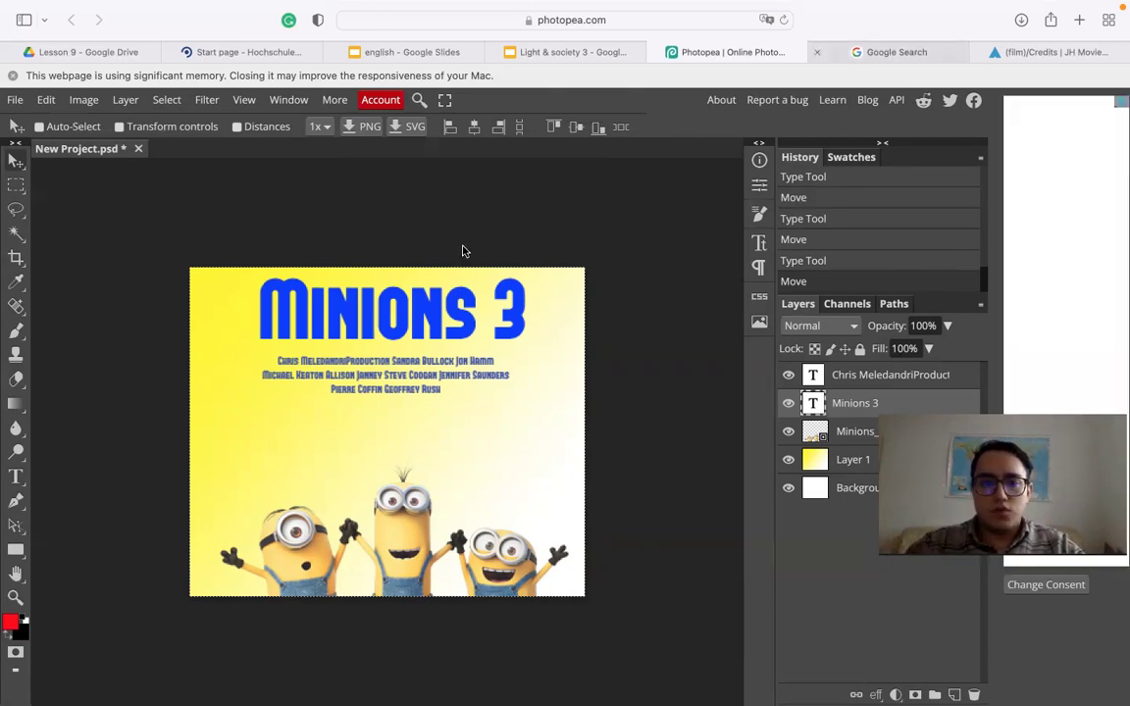
# Step: Search Google Images for 'batman' filtered to transparent-background colour
pyautogui.click(918, 50)
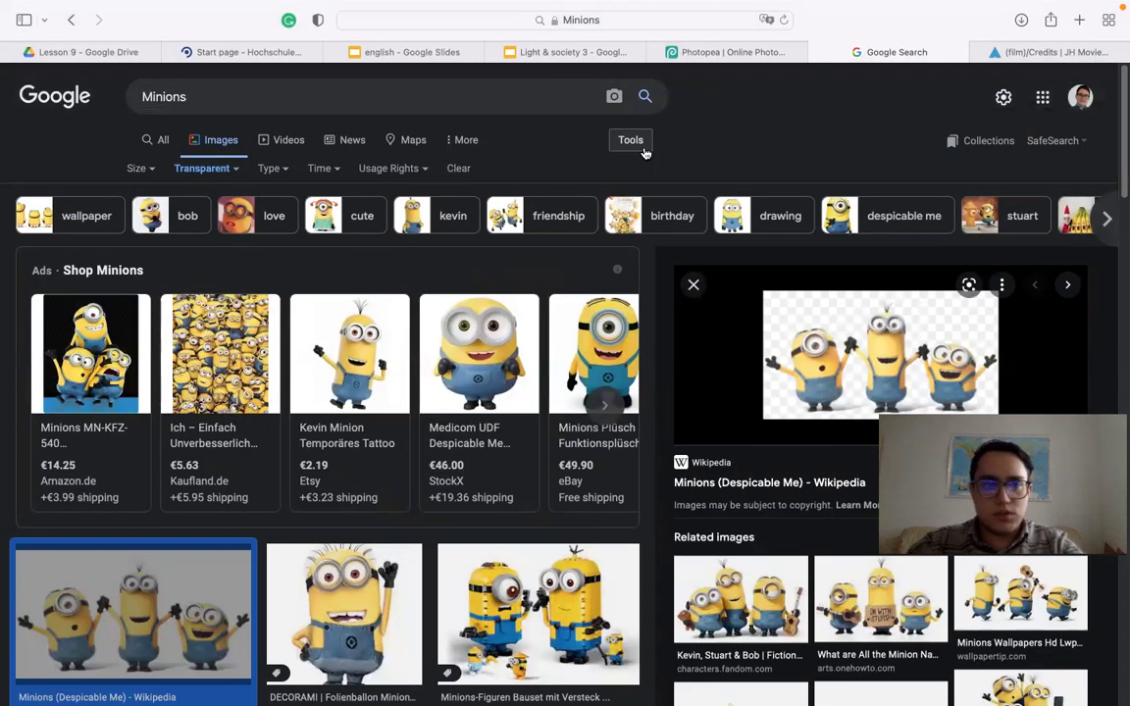
pyautogui.click(219, 89)
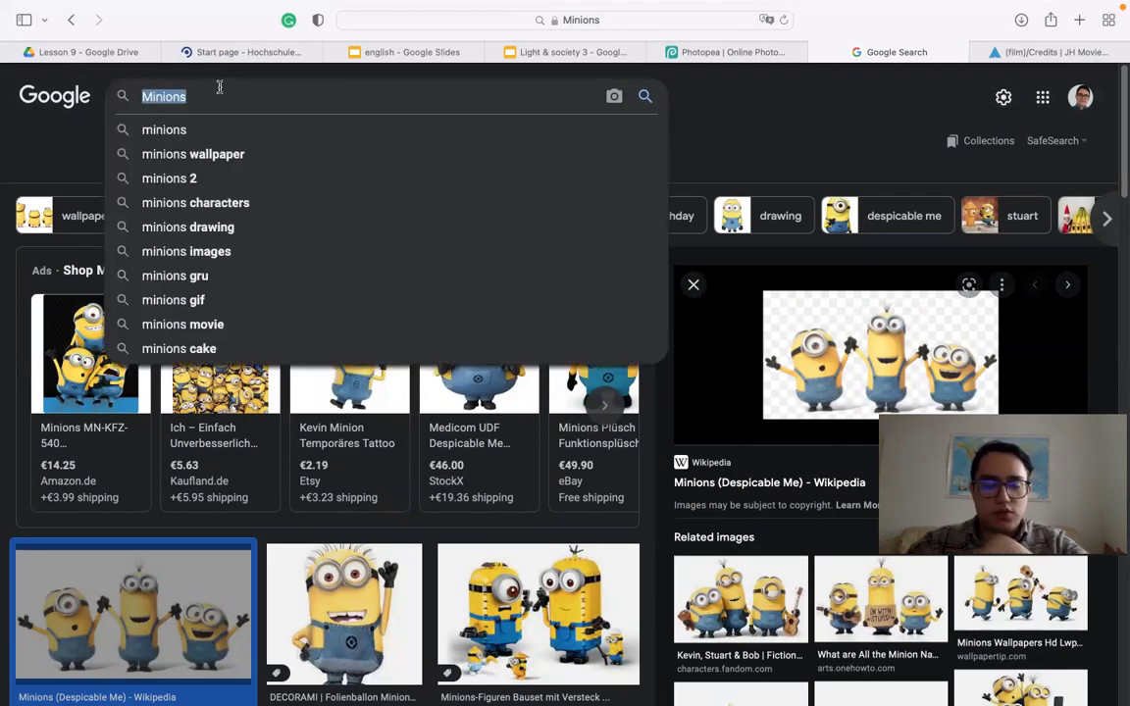
pyautogui.write('batman')
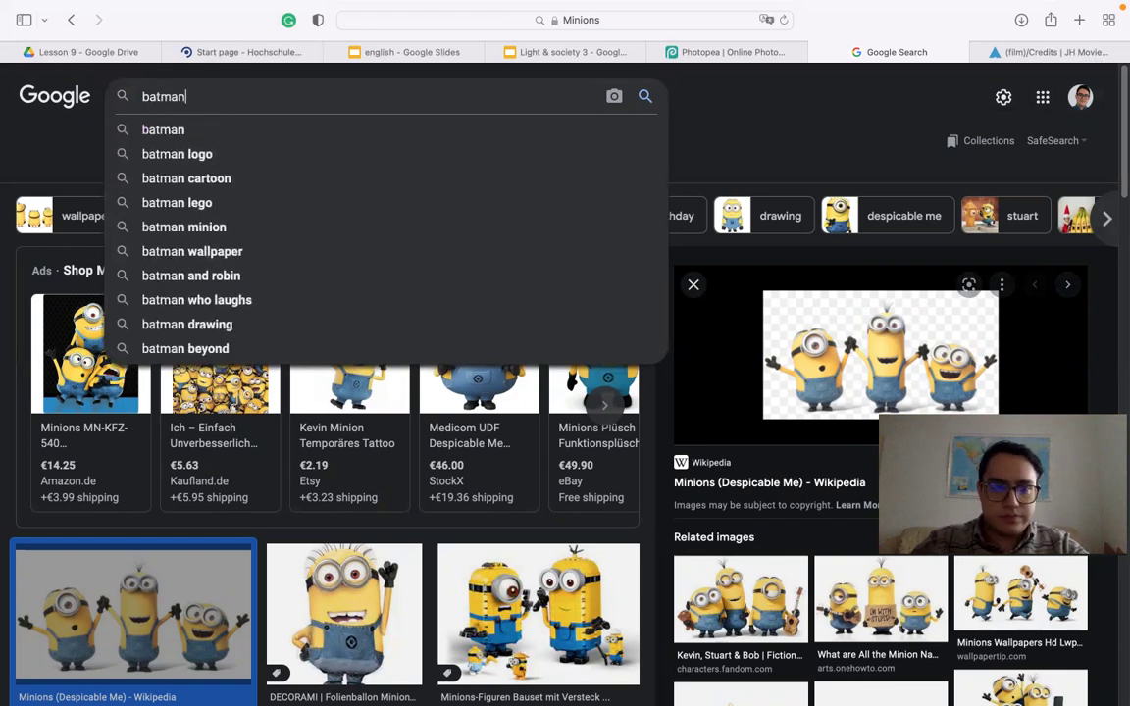
pyautogui.press('Return')
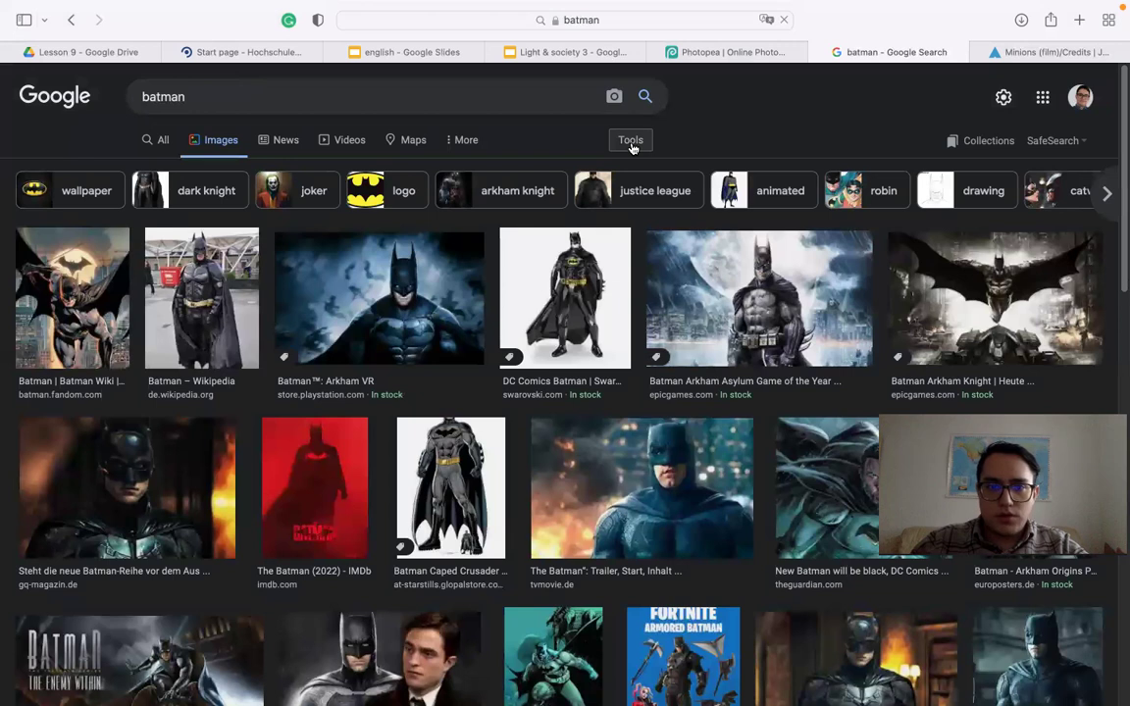
pyautogui.click(631, 142)
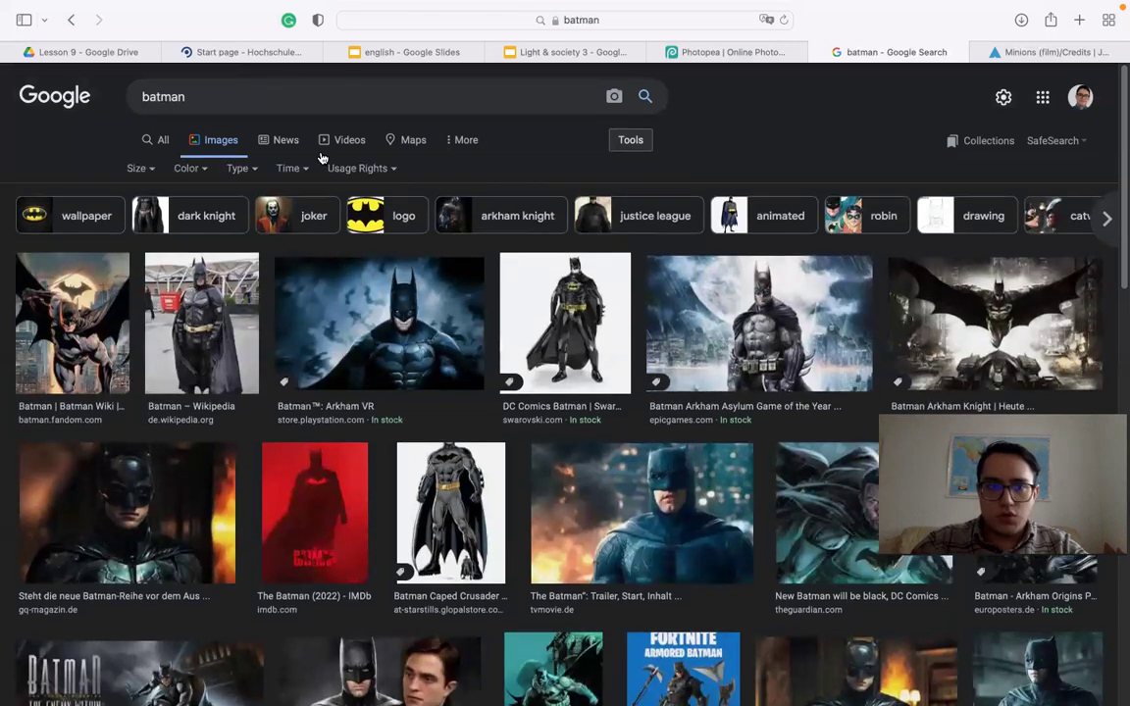
pyautogui.click(191, 168)
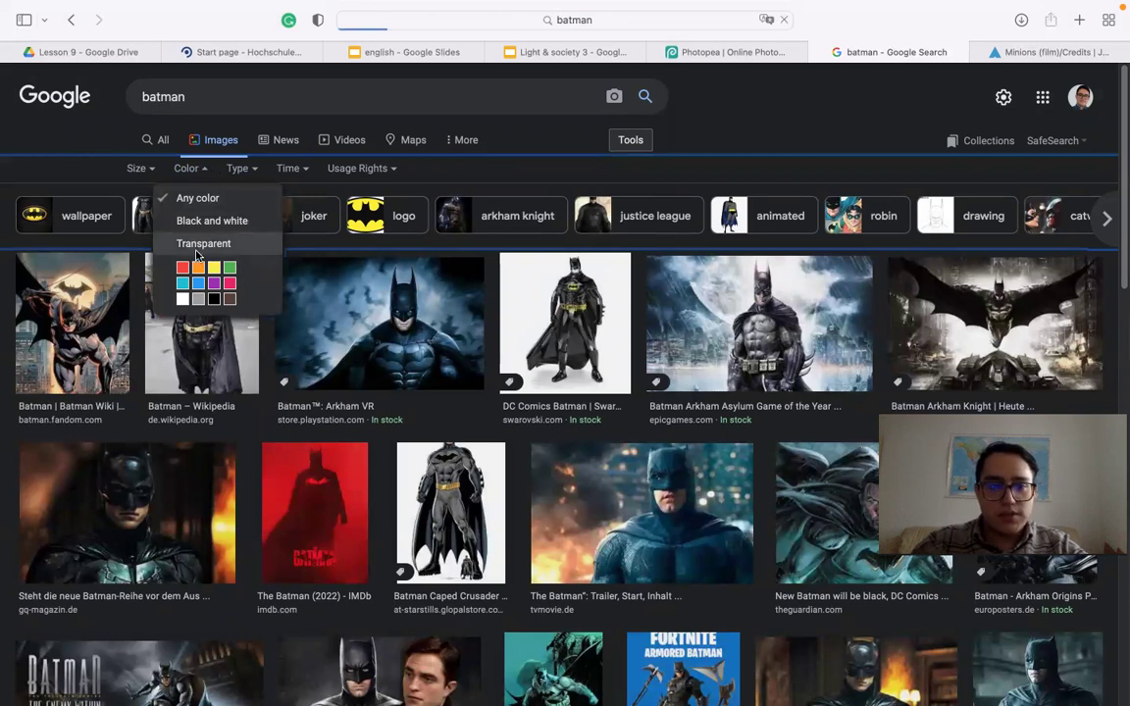
pyautogui.click(198, 245)
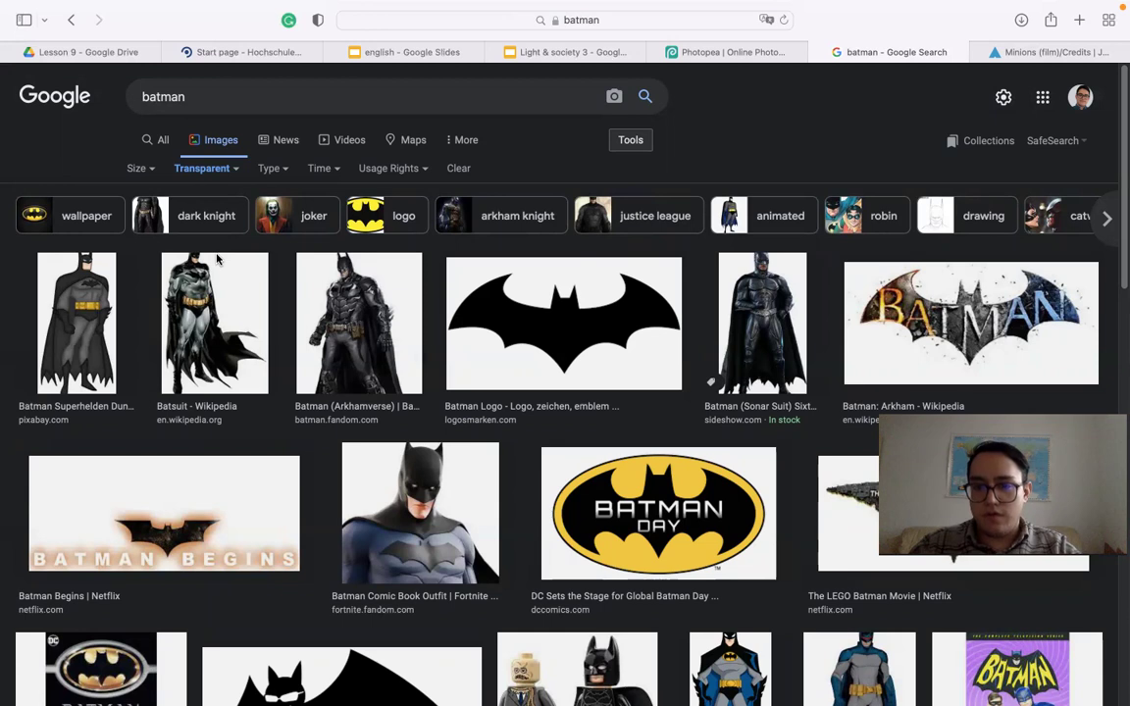
# Step: Save the Batman Begins logo image to the Desktop
pyautogui.click(214, 511)
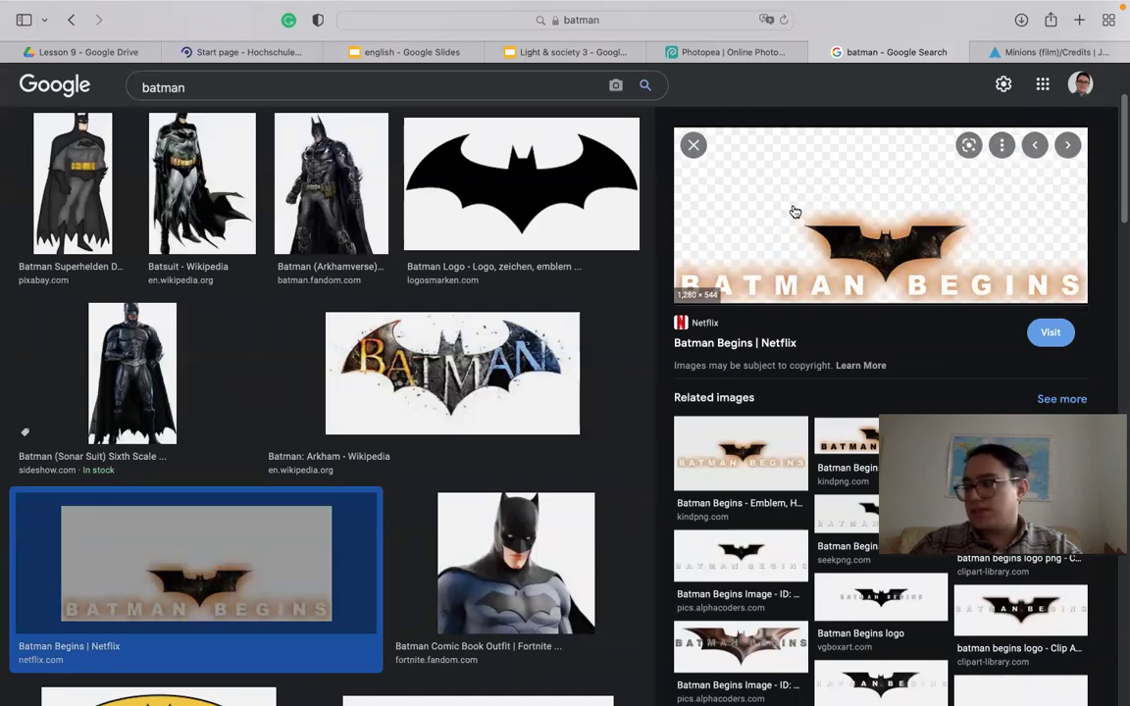
pyautogui.rightClick(806, 165)
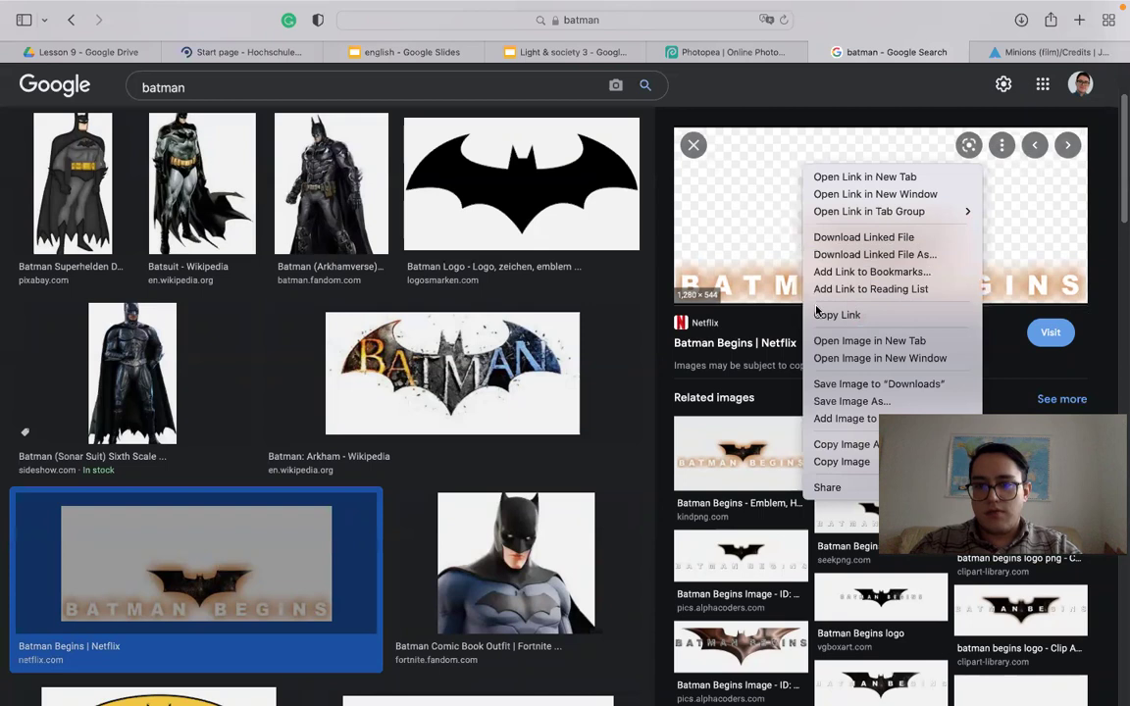
pyautogui.click(851, 401)
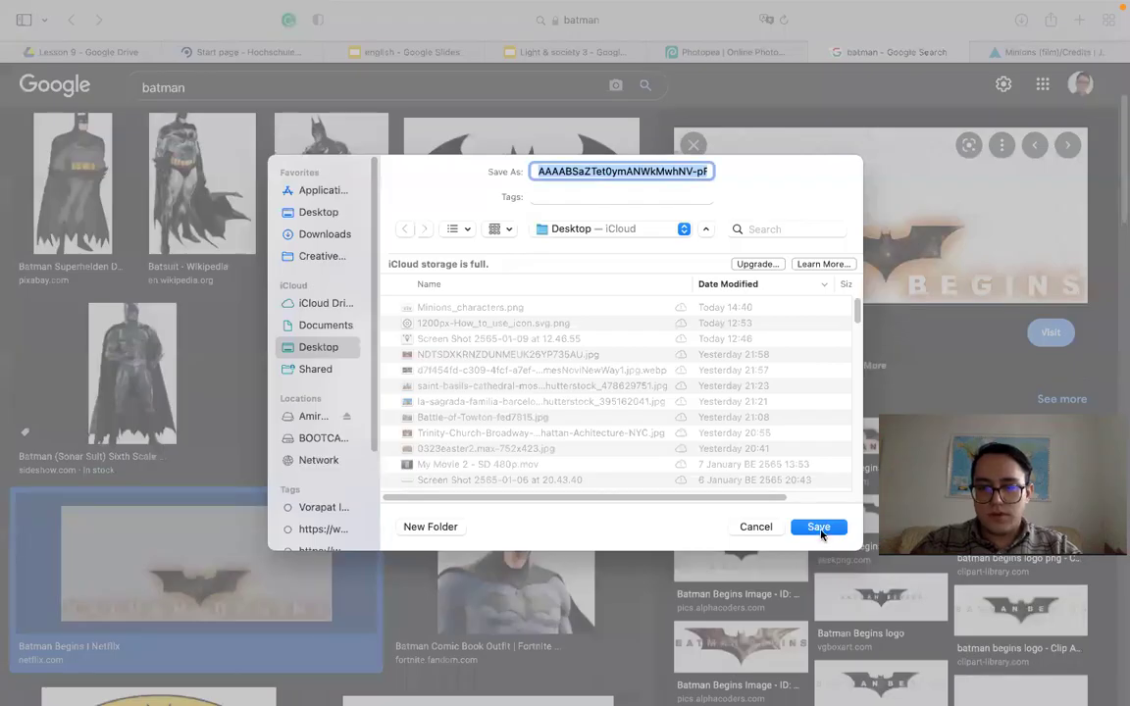
pyautogui.click(820, 529)
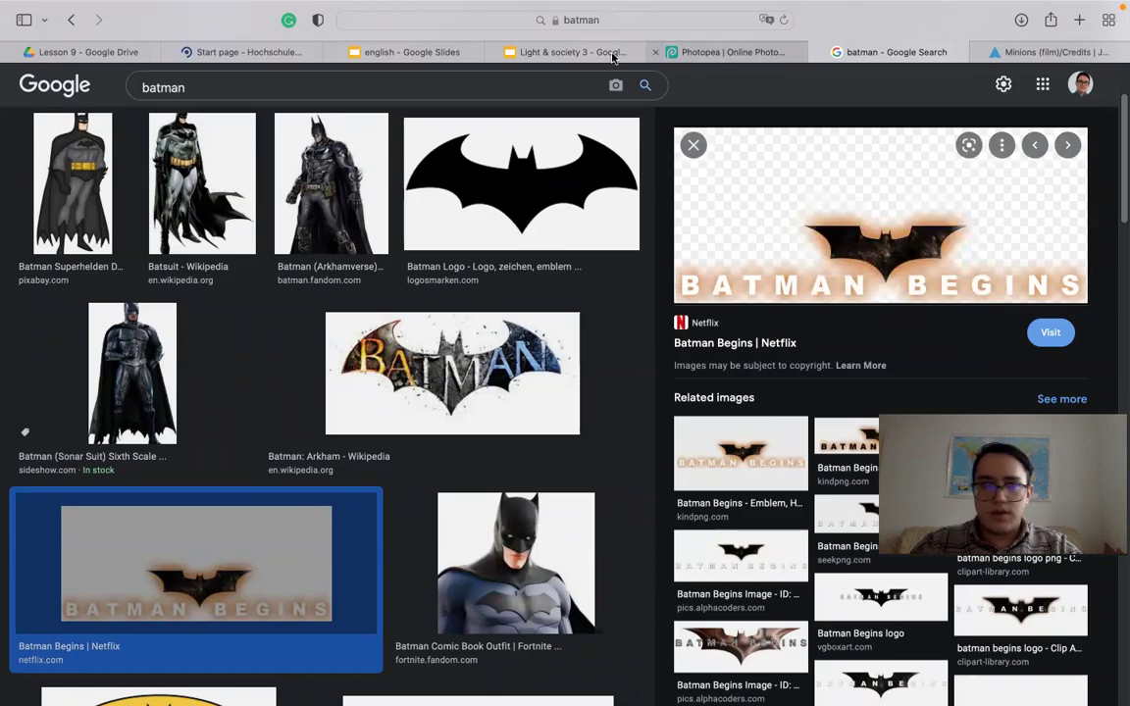
# Step: Drag the saved Batman Begins PNG from the desktop onto the Photopea canvas
pyautogui.click(691, 52)
pyautogui.moveTo(19, 8)
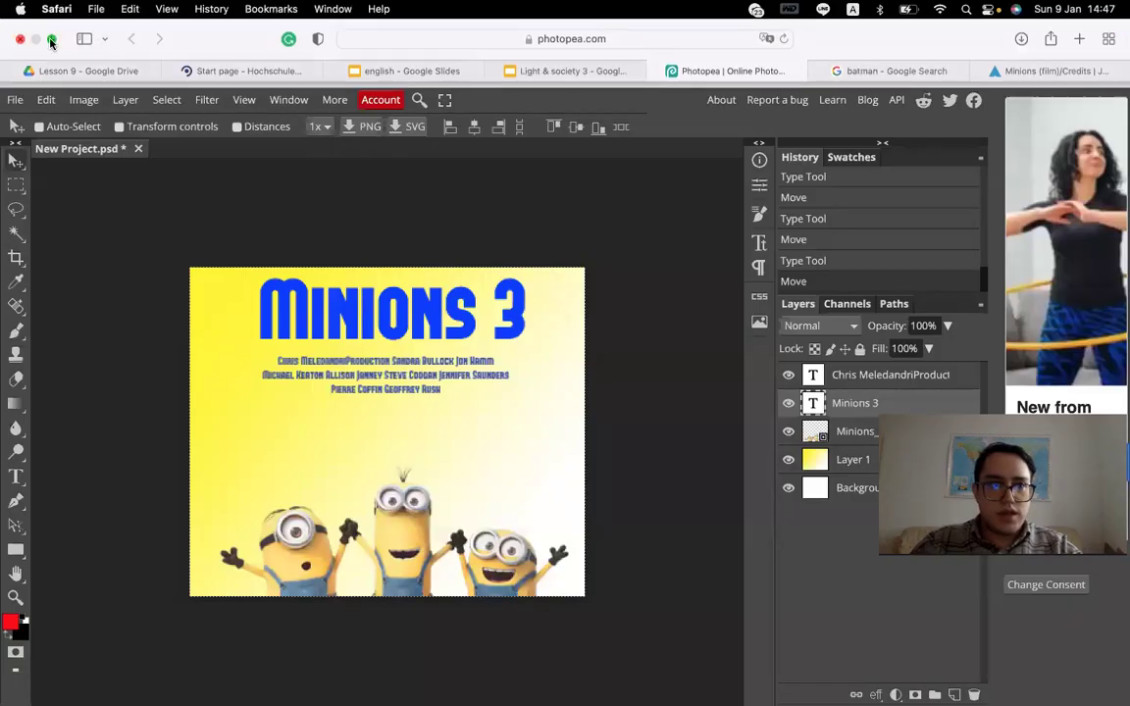
pyautogui.click(52, 39)
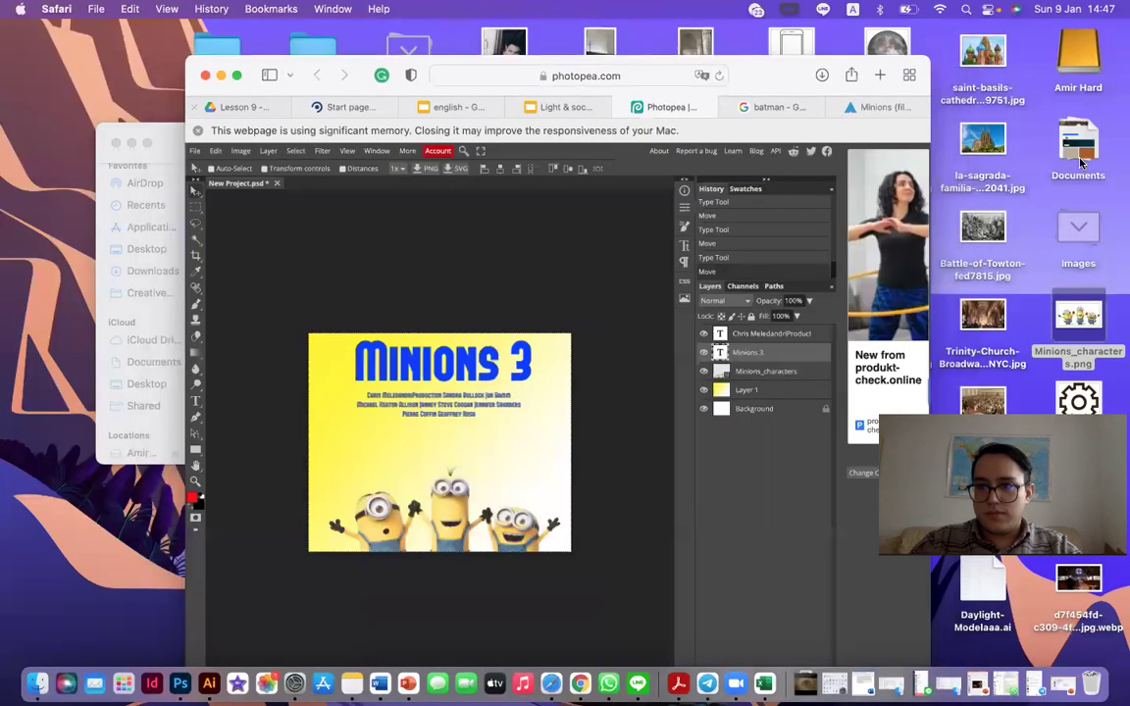
pyautogui.click(1094, 230)
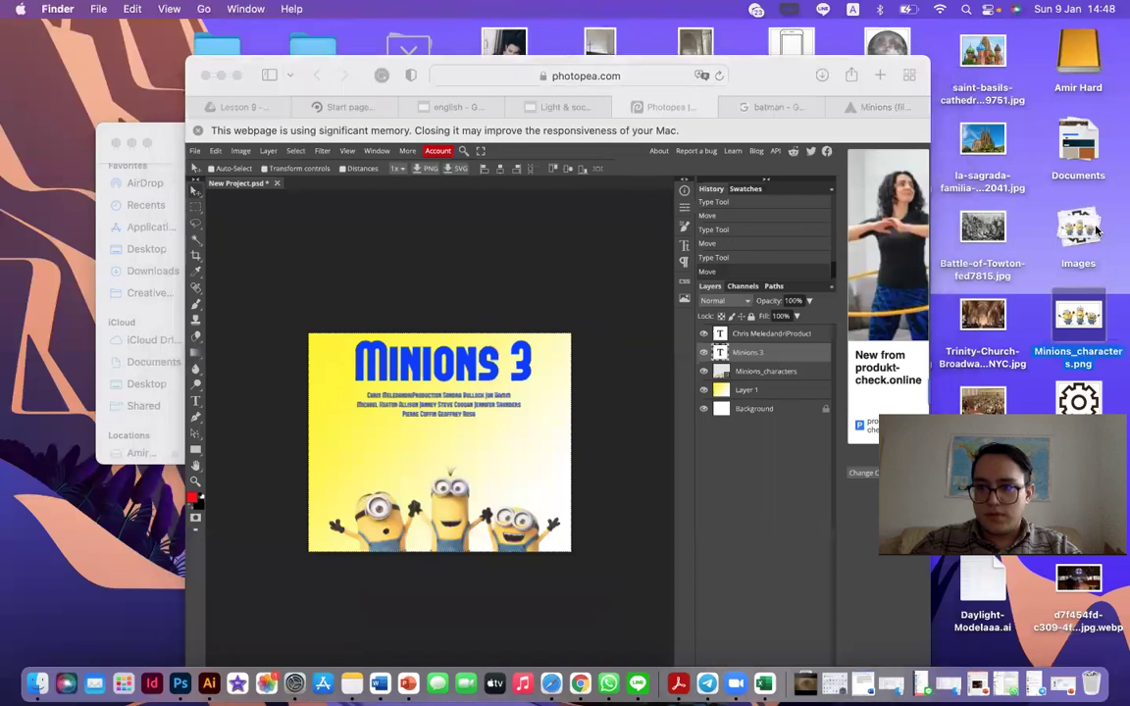
pyautogui.moveTo(1078, 316); pyautogui.dragTo(554, 505)
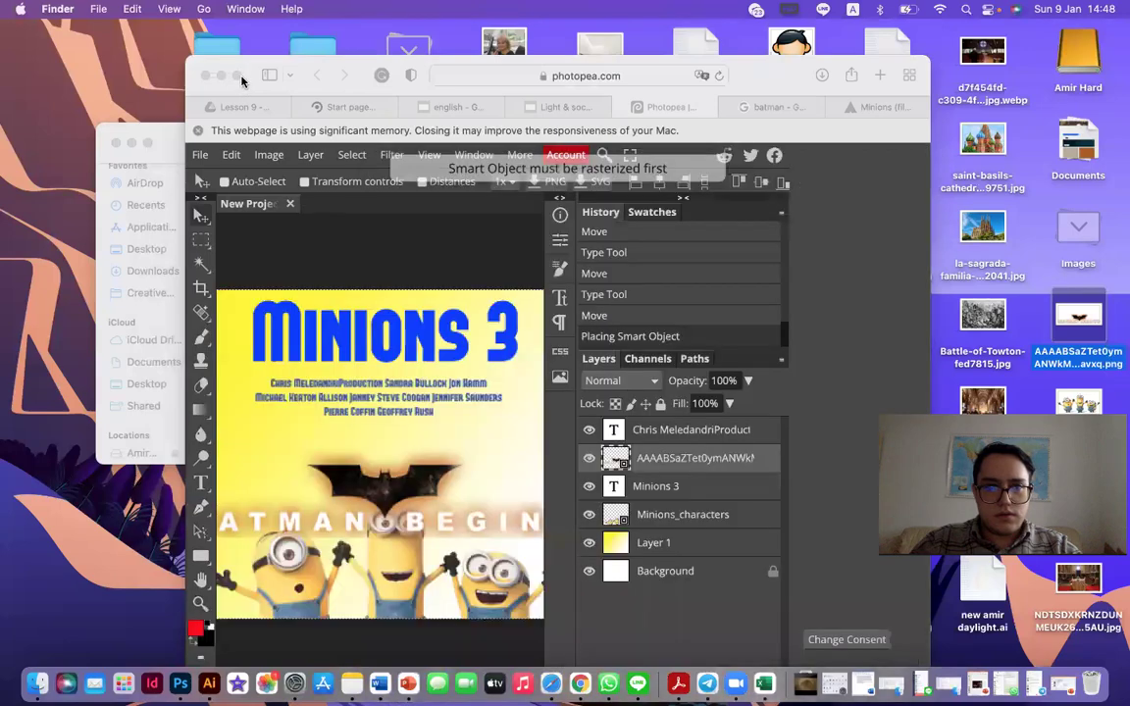
# Step: Restore full screen and move the Batman Begins logo up between the credits and minions
pyautogui.click(239, 77)
pyautogui.click(238, 76)
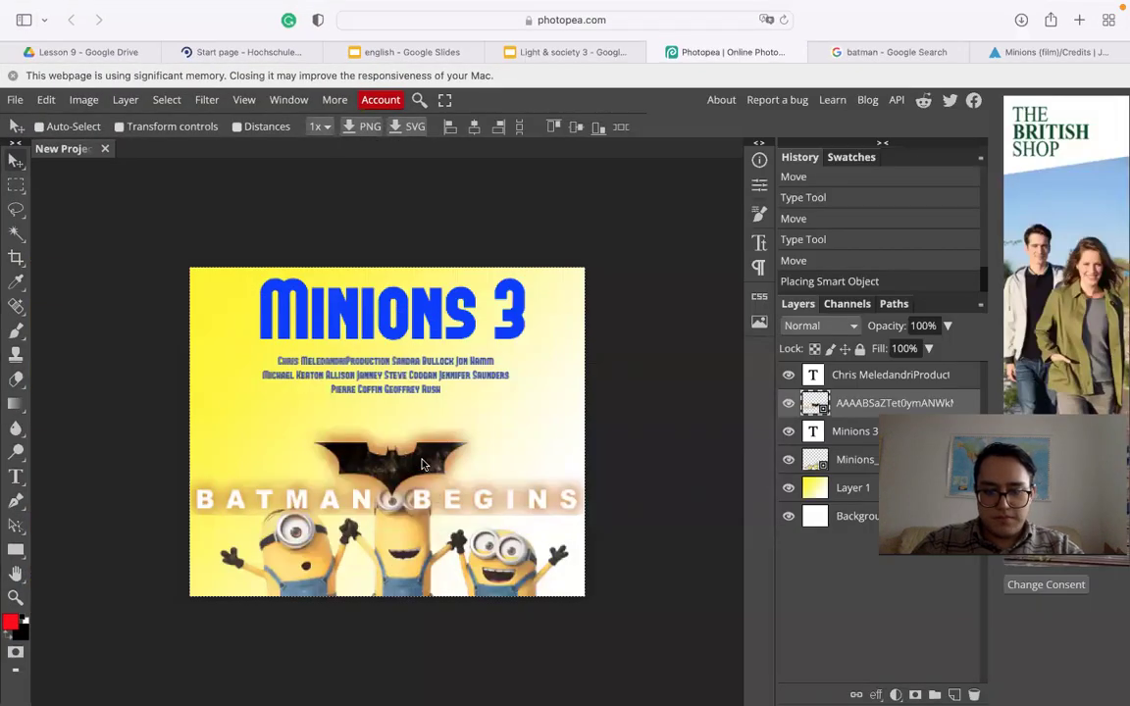
pyautogui.press('super+t')
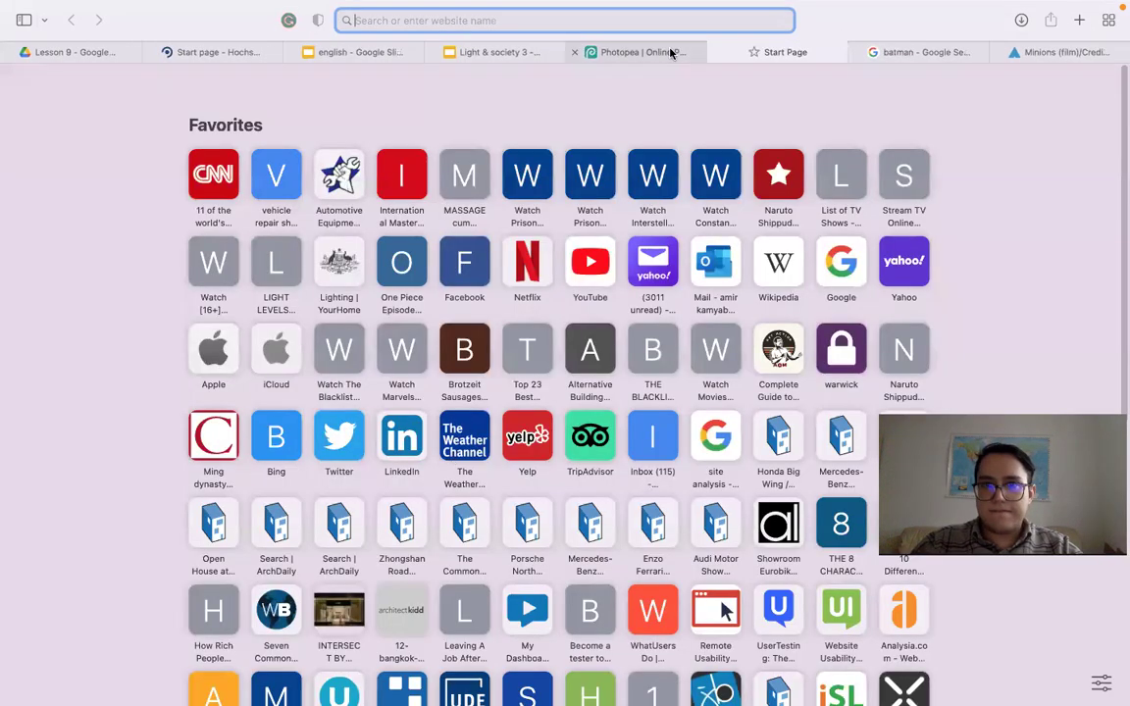
pyautogui.click(671, 52)
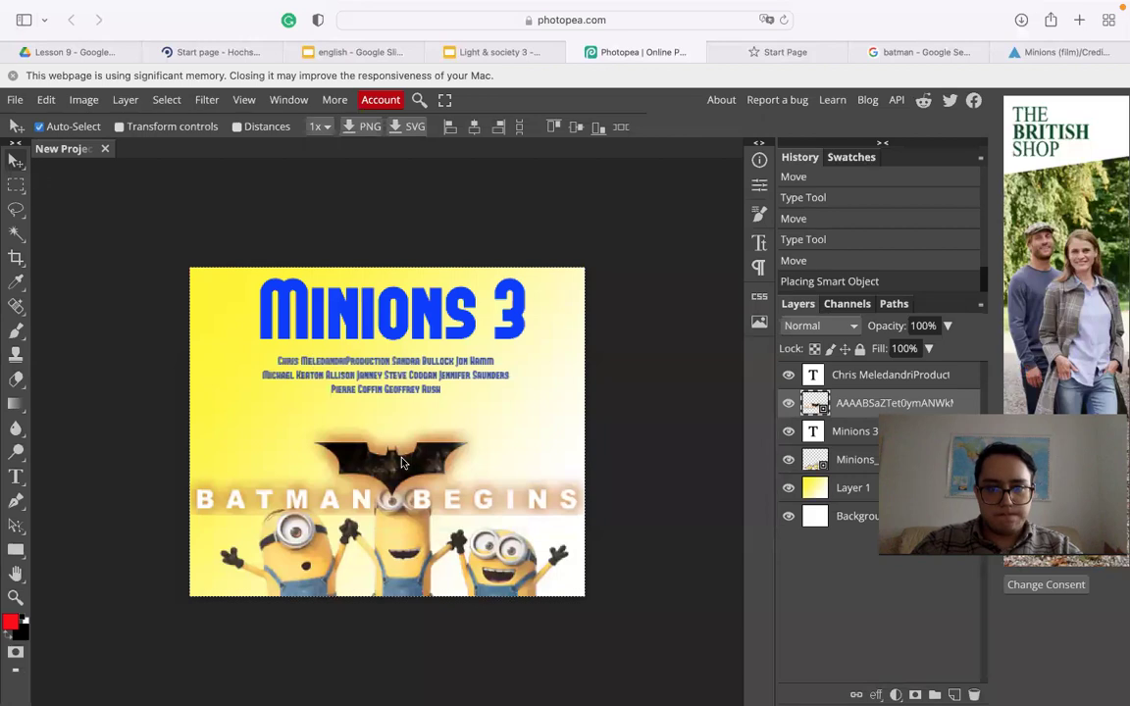
pyautogui.moveTo(402, 461); pyautogui.dragTo(411, 404)
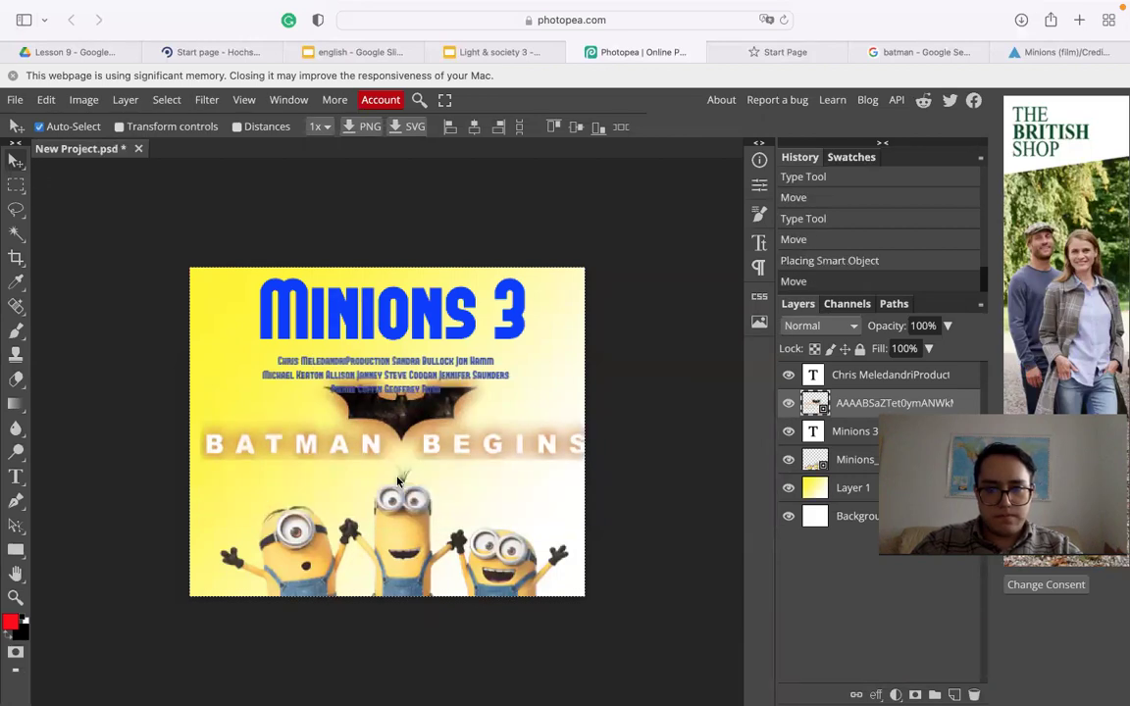
pyautogui.moveTo(382, 483); pyautogui.dragTo(439, 443)
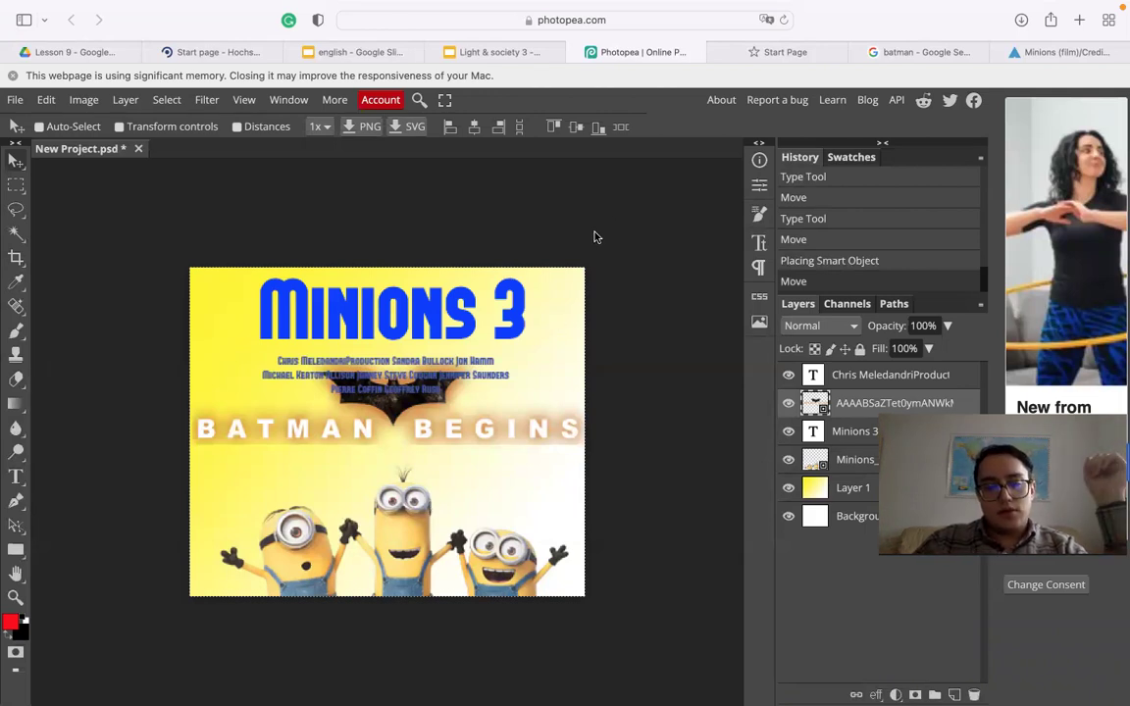
# Step: Bring the full-screen 'S2-Lesson 9 G4' deck back to the front and display slide 6, 'Thank you'
pyautogui.hotkey('ctrl', 'Left')
pyautogui.hotkey('ctrl', 'Right')
pyautogui.hotkey('ctrl', 'Right')
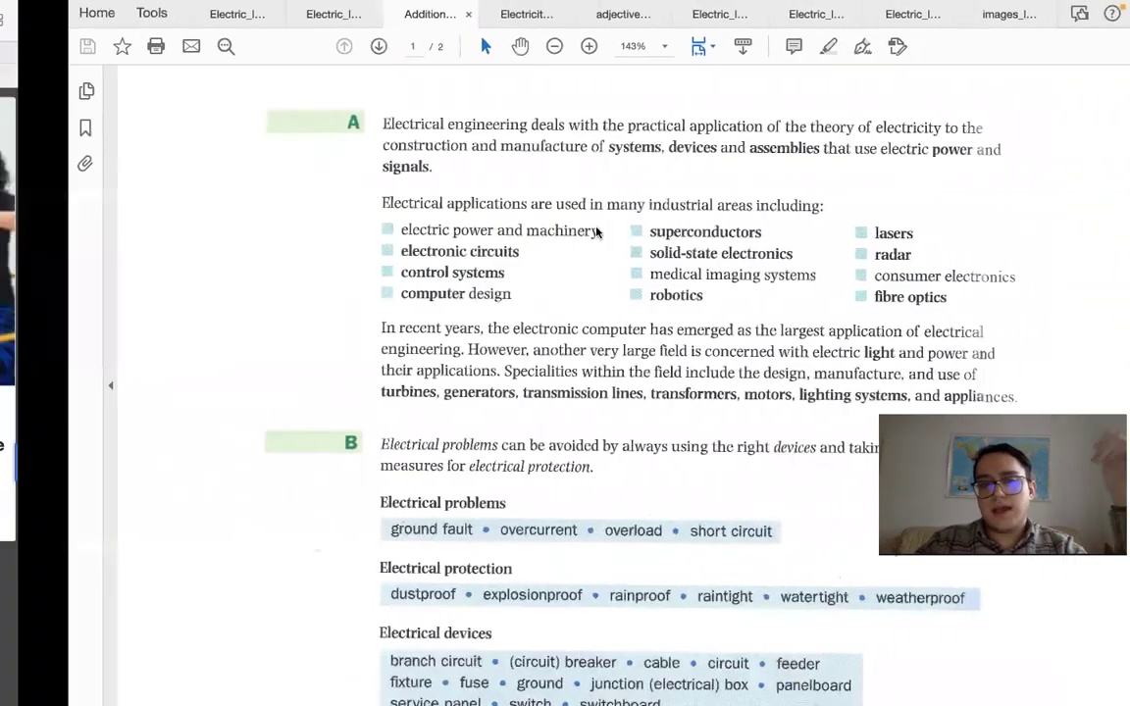
pyautogui.hotkey('ctrl', 'Left')
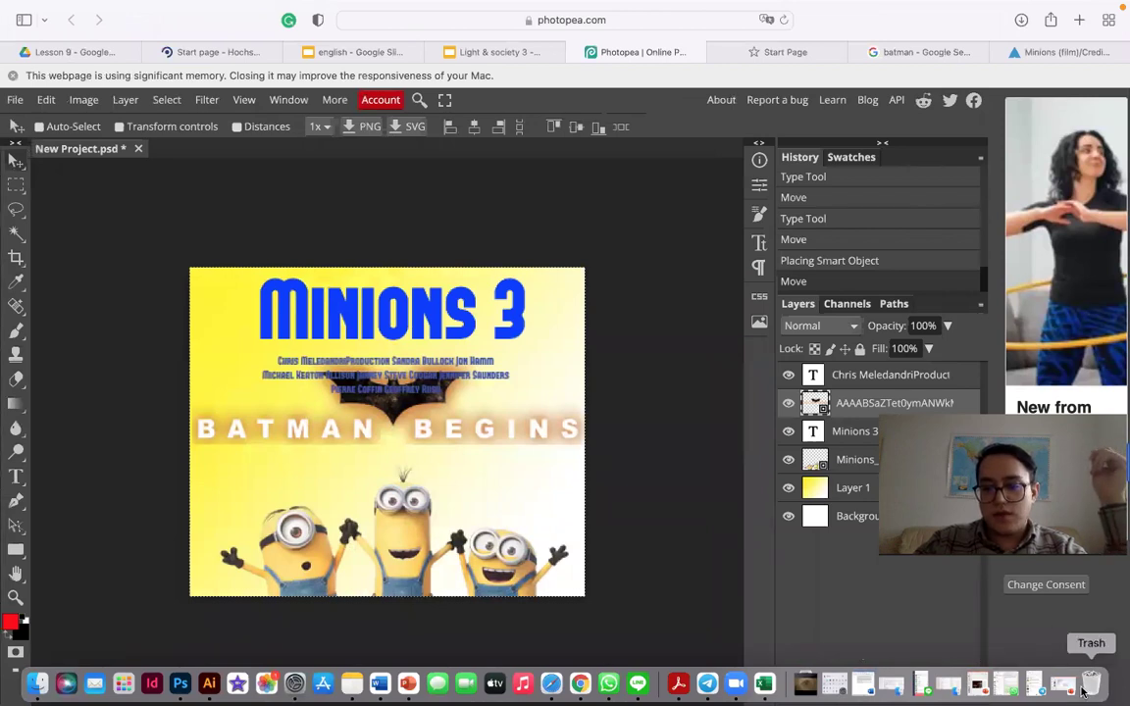
pyautogui.click(1046, 684)
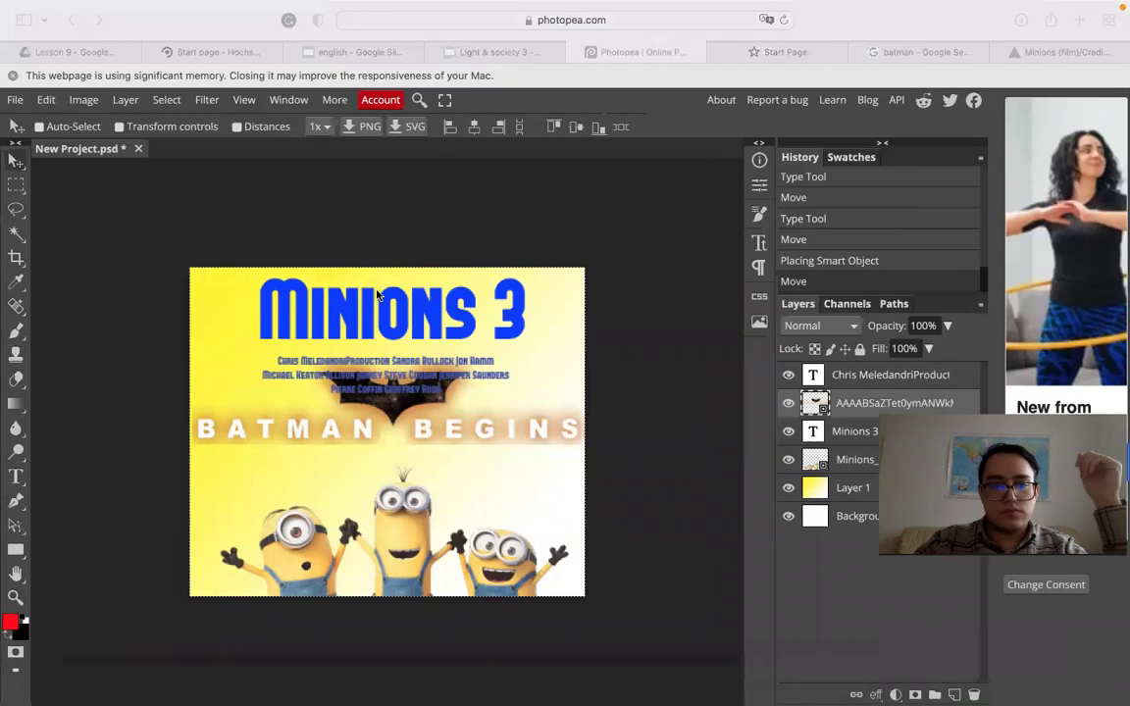
pyautogui.hotkey('ctrl', 'Left')
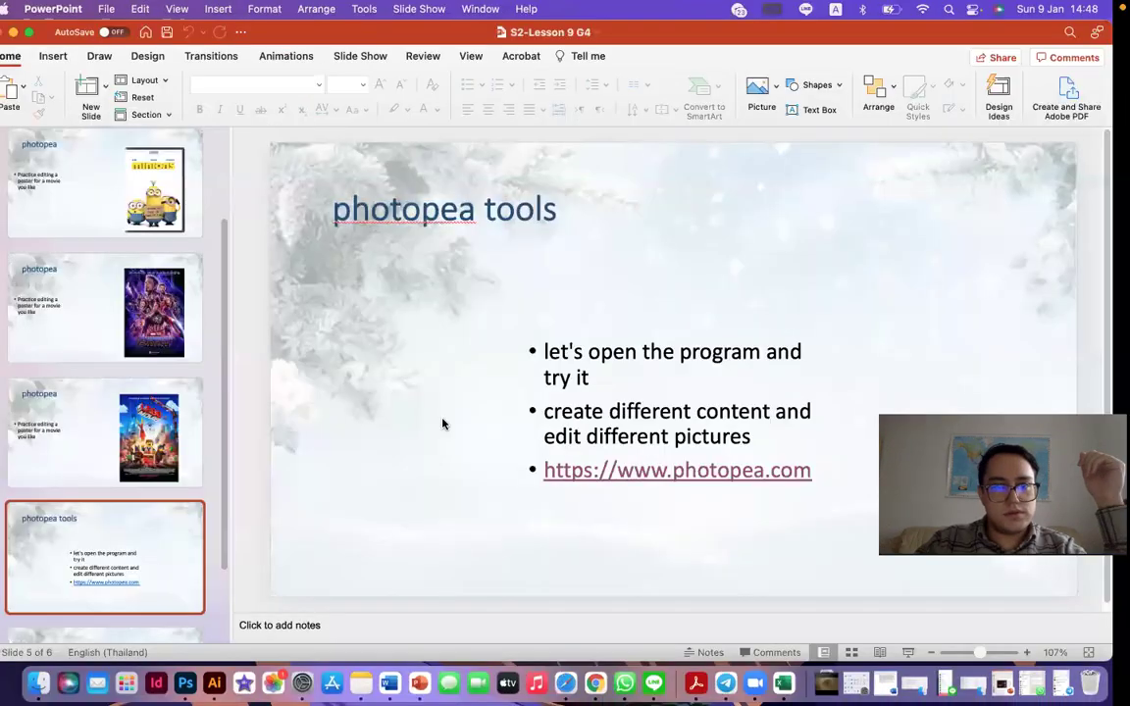
pyautogui.scroll(-3, 157, 525)
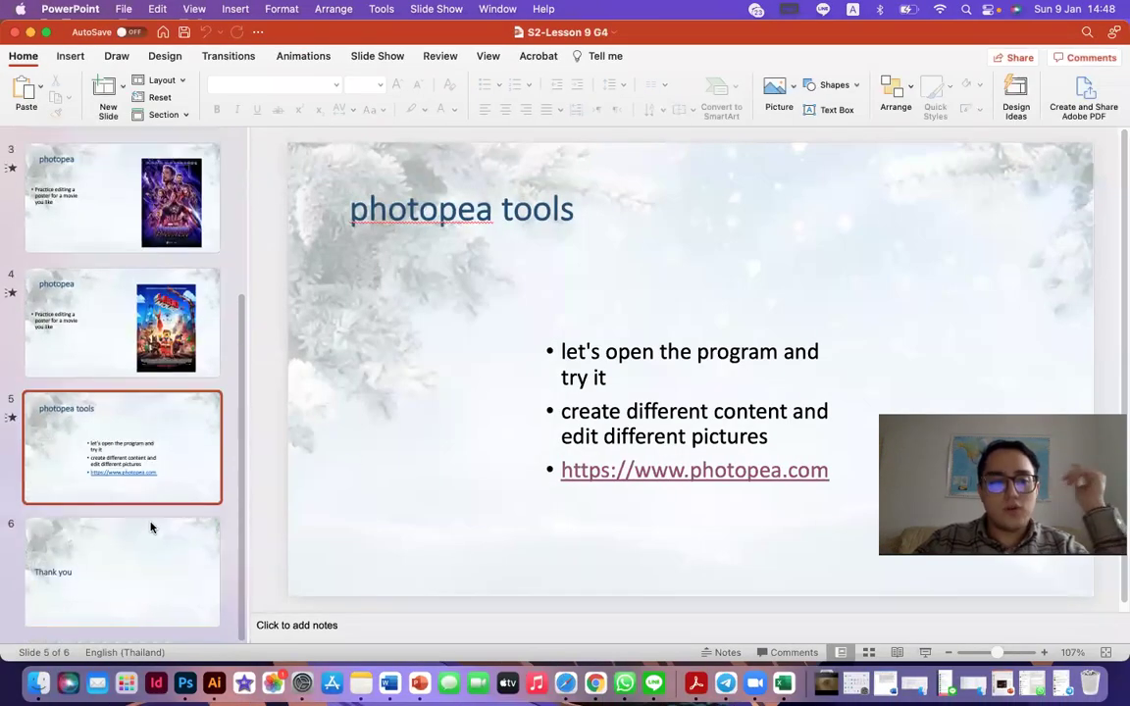
pyautogui.click(150, 528)
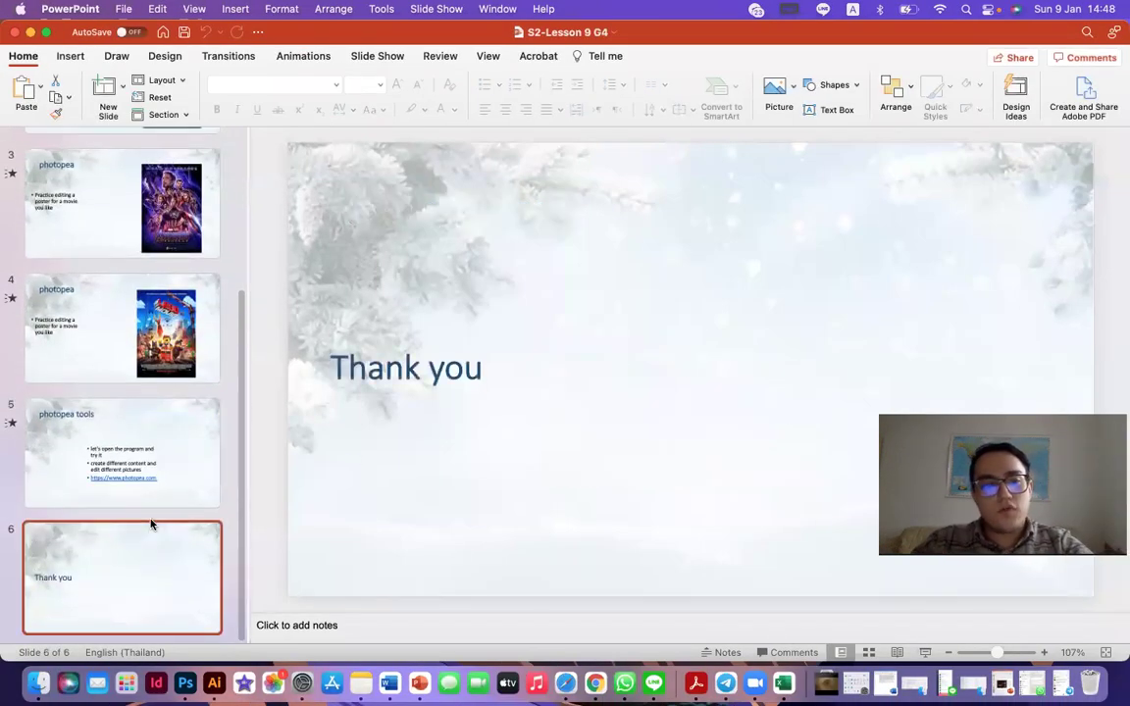